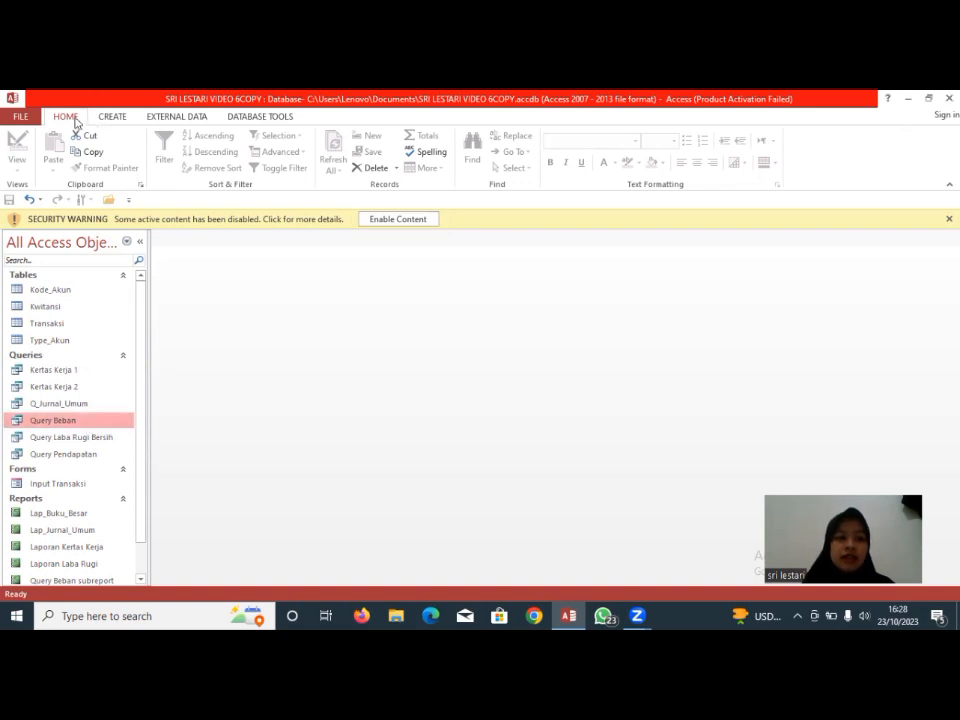
Duplicate the Query Beban query and name the copy Query Aktiva Lancar
click(111, 117)
click(70, 118)
click(81, 152)
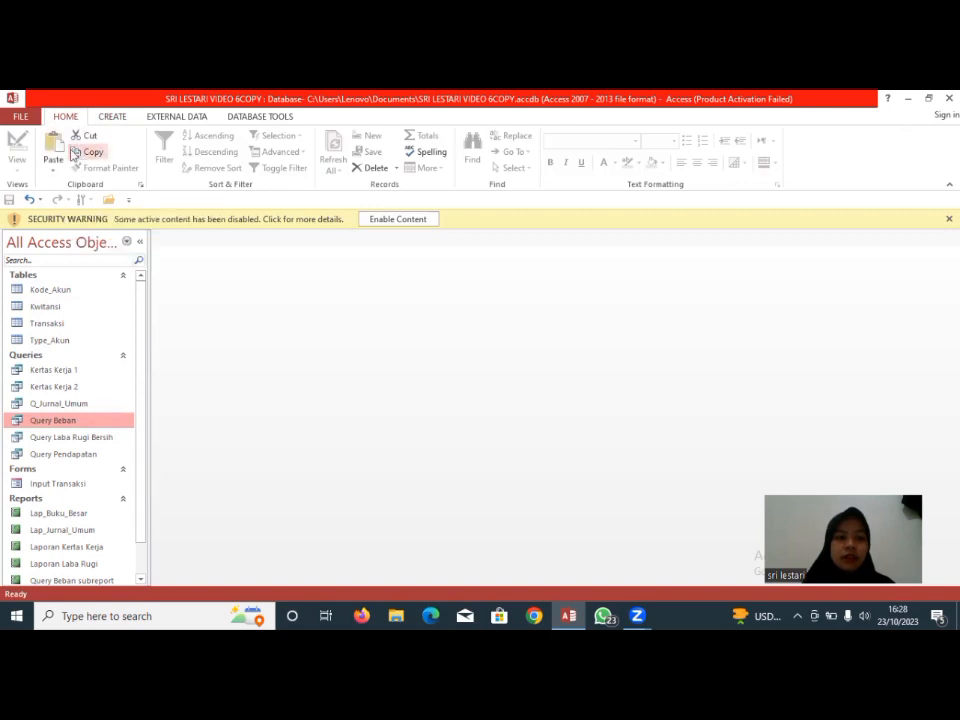
click(52, 142)
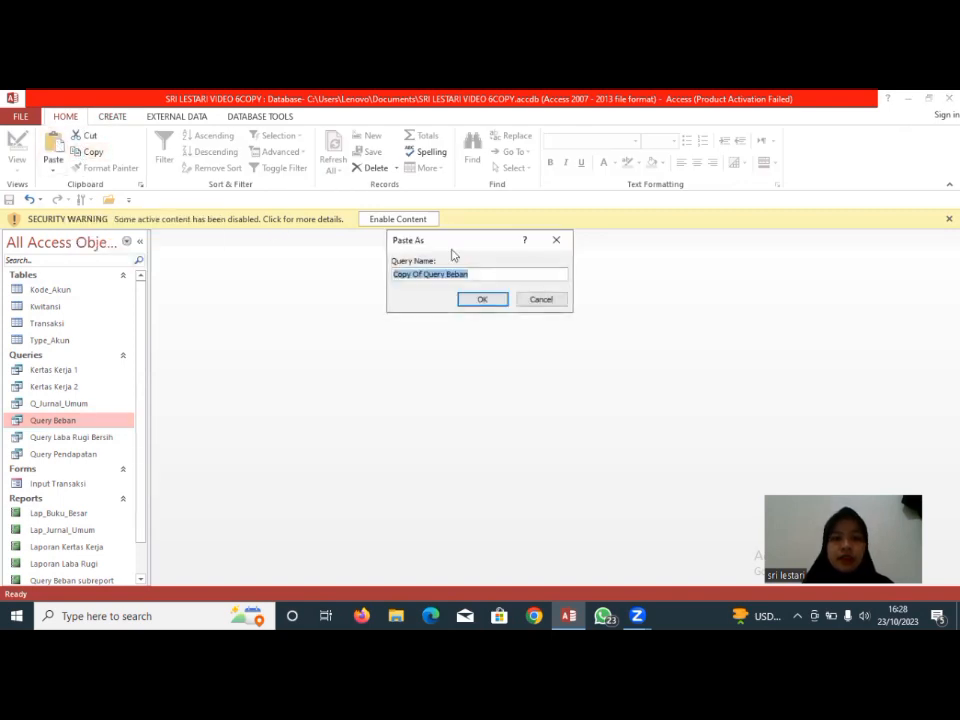
click(480, 275)
key(BackSpace)
key(BackSpace)
key(BackSpace)
key(BackSpace)
key(BackSpace)
key(BackSpace)
key(BackSpace)
key(BackSpace)
key(BackSpace)
key(BackSpace)
key(BackSpace)
key(BackSpace)
key(BackSpace)
key(BackSpace)
key(BackSpace)
key(BackSpace)
key(BackSpace)
key(BackSpace)
key(BackSpace)
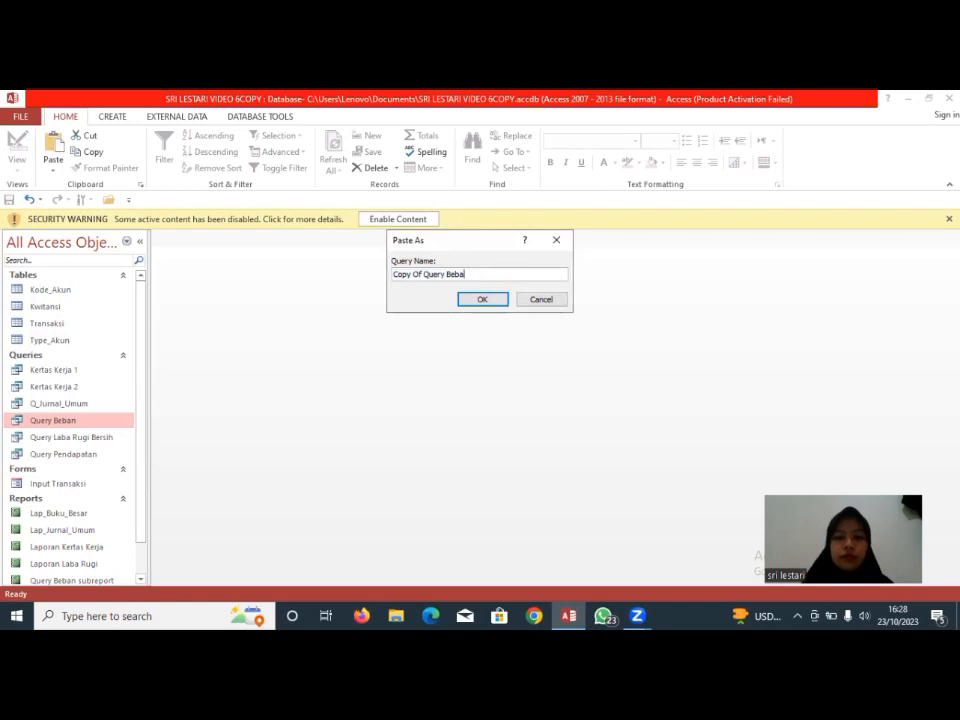
text(Q)
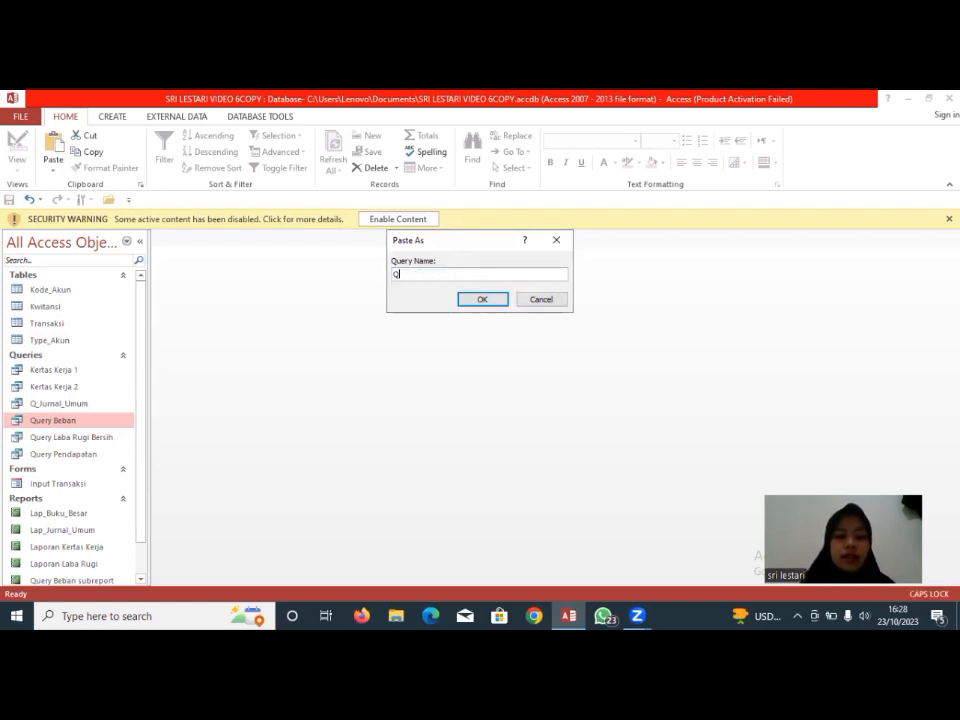
text(uery )
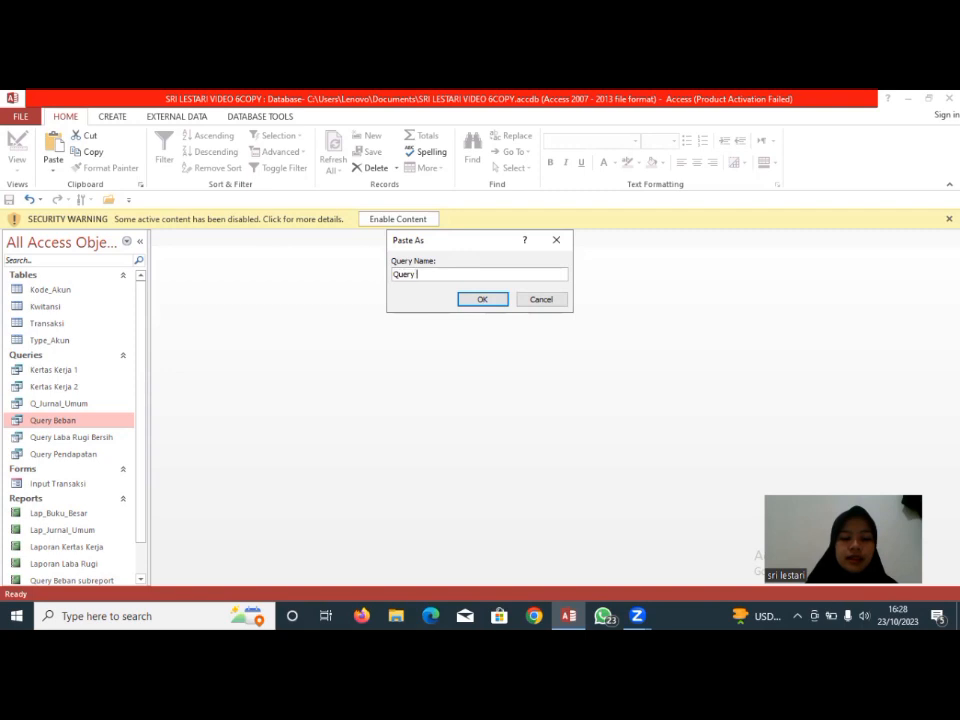
text(Aktiva)
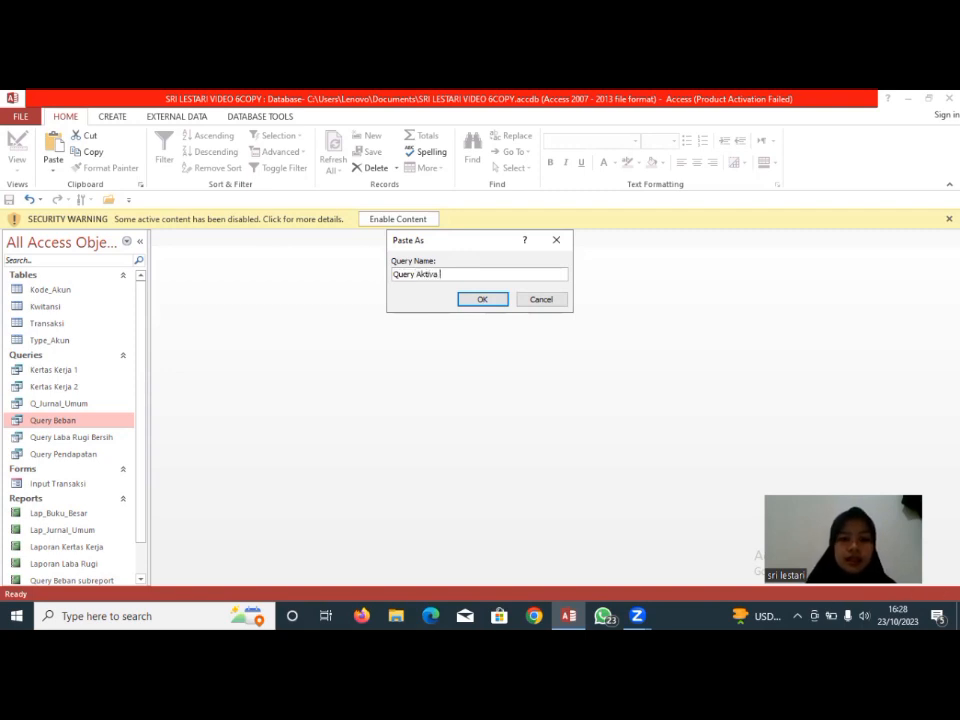
key(Caps_Lock)
text(L)
key(Caps_Lock)
text(ancar)
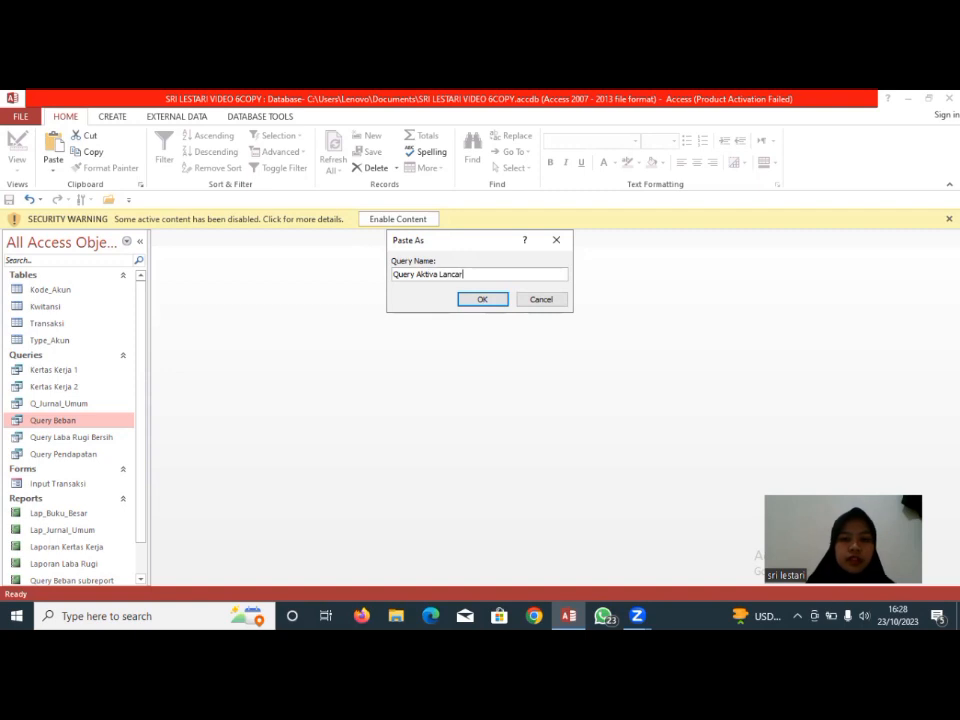
click(488, 302)
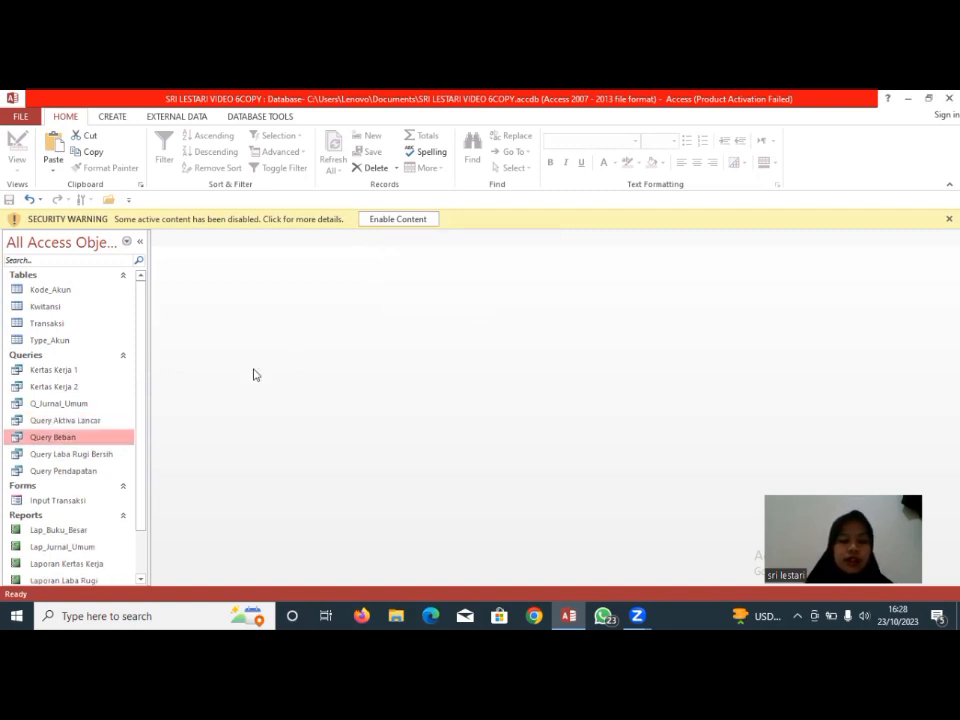
Open the Query Aktiva Lancar query in Design View
click(99, 422)
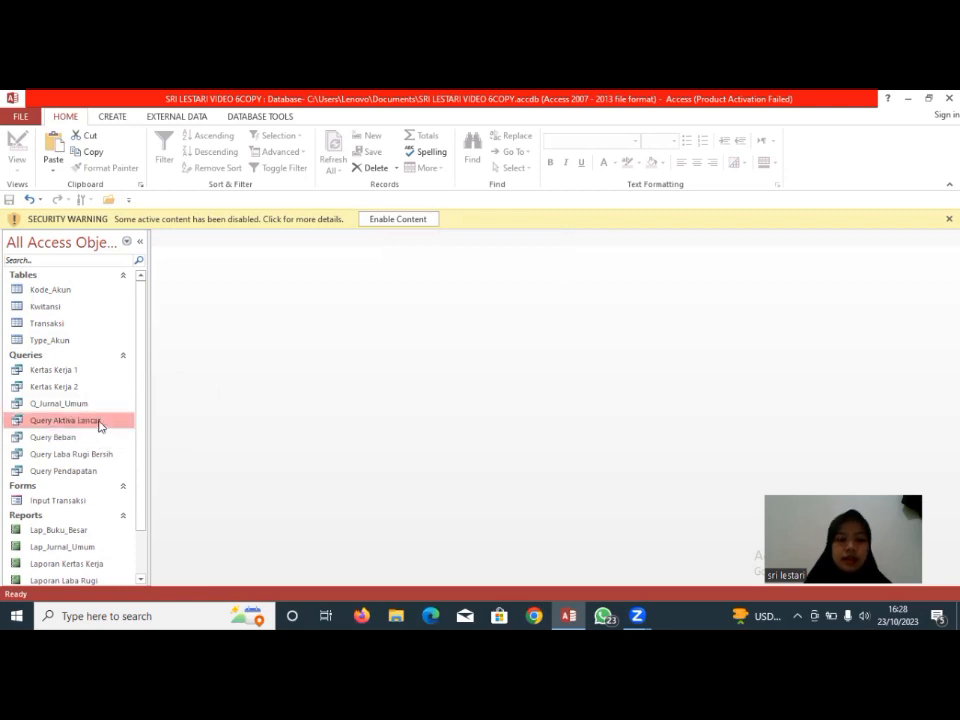
right_click(99, 424)
click(140, 446)
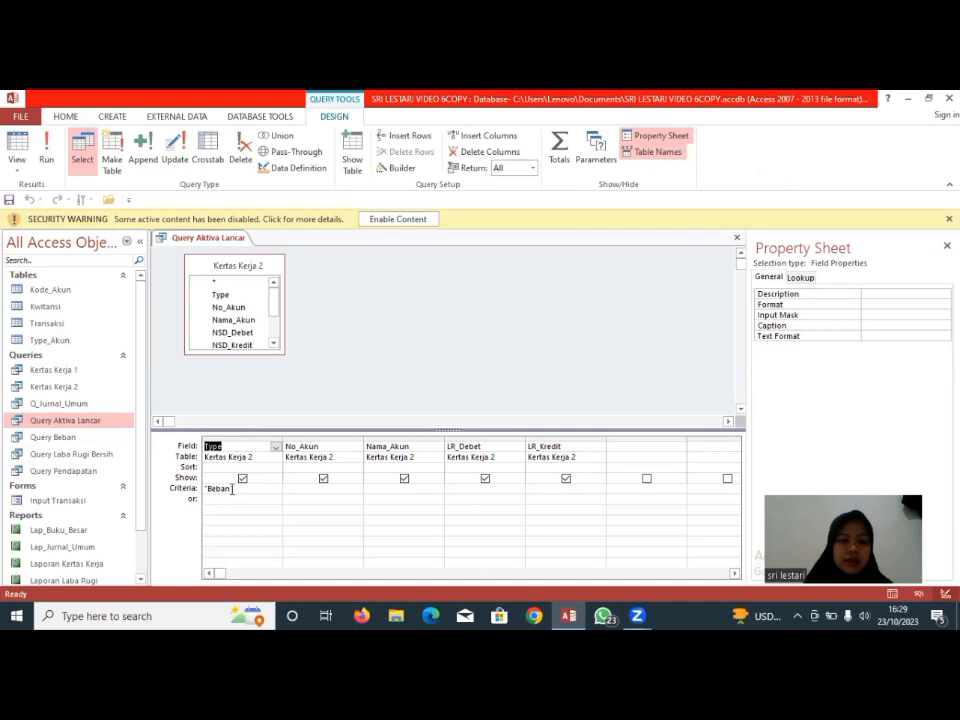
Change the Type field's criterion to "Aktiva_Lancar" in the query grid
click(232, 488)
key(BackSpace)
key(BackSpace)
key(BackSpace)
key(BackSpace)
key(BackSpace)
key(BackSpace)
key(BackSpace)
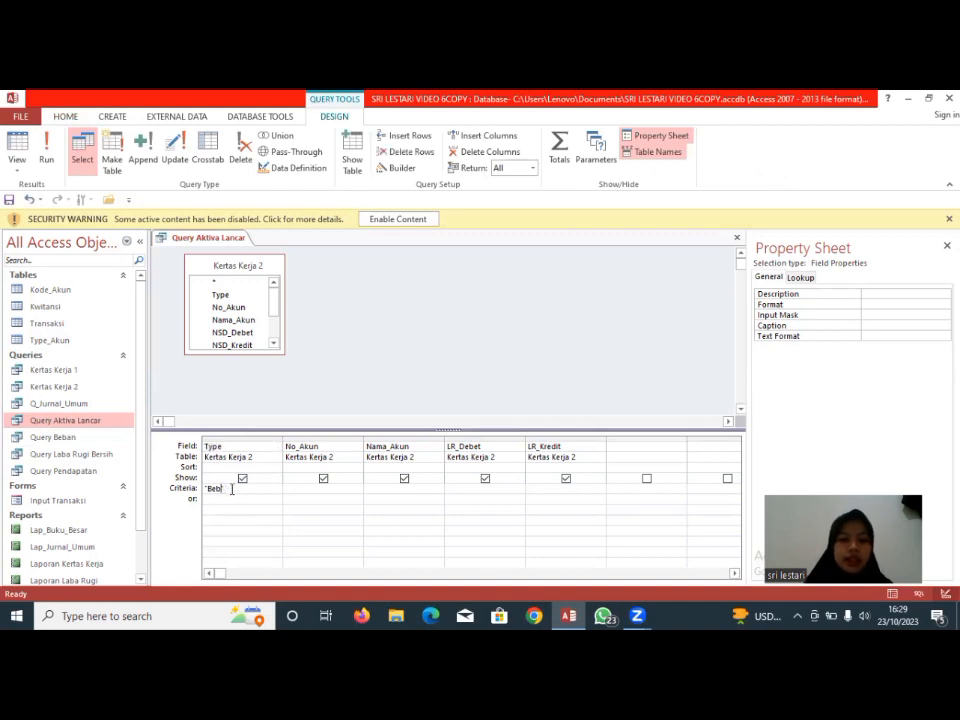
text("Akti)
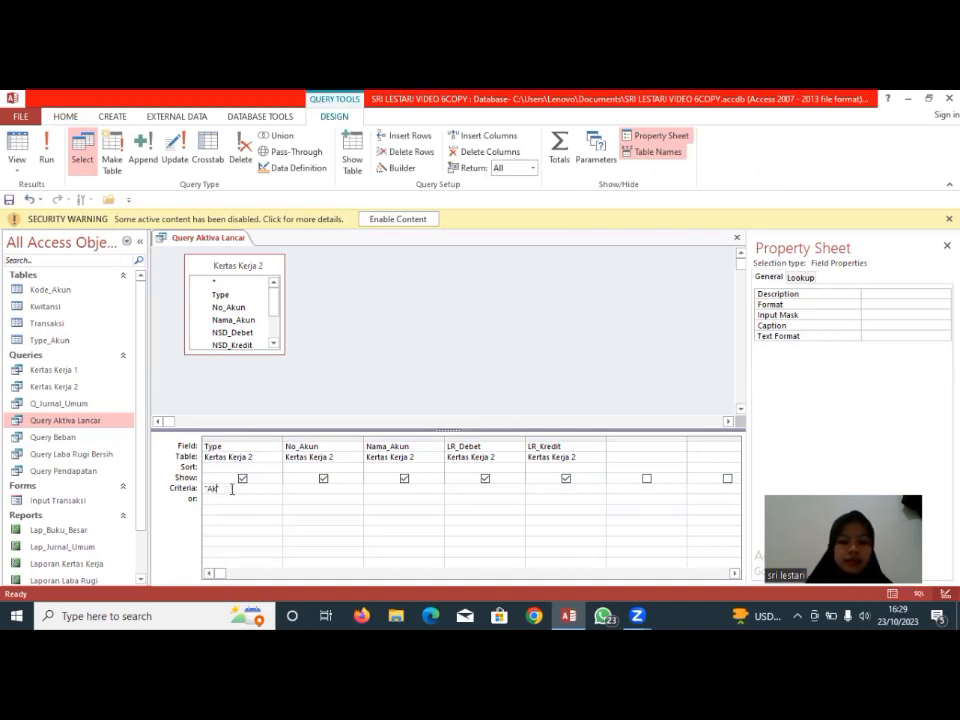
text(va)
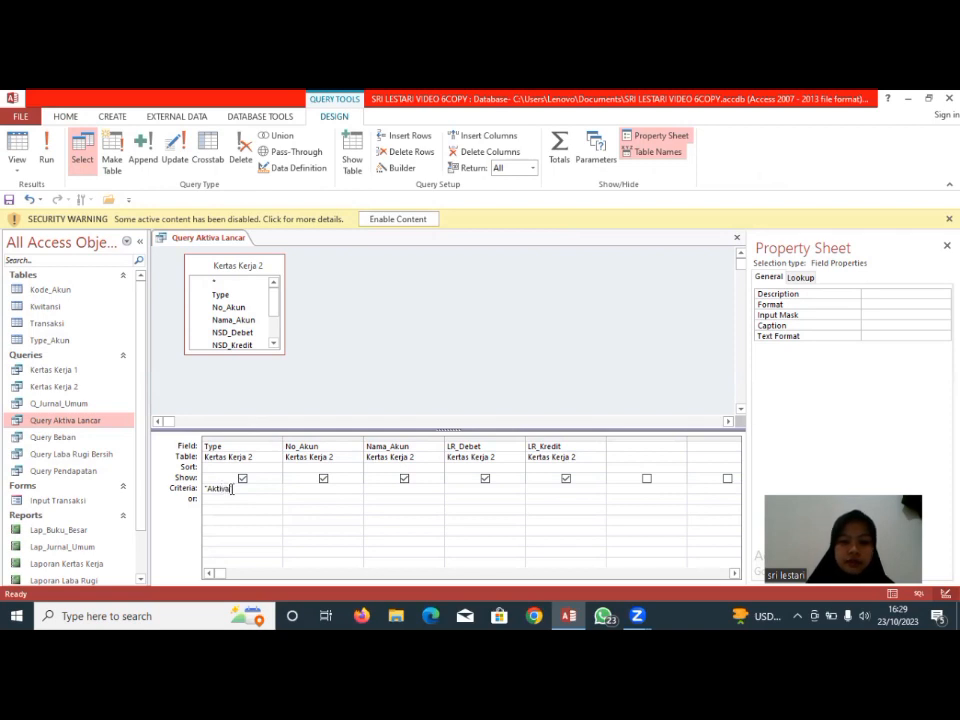
text( Lancar")
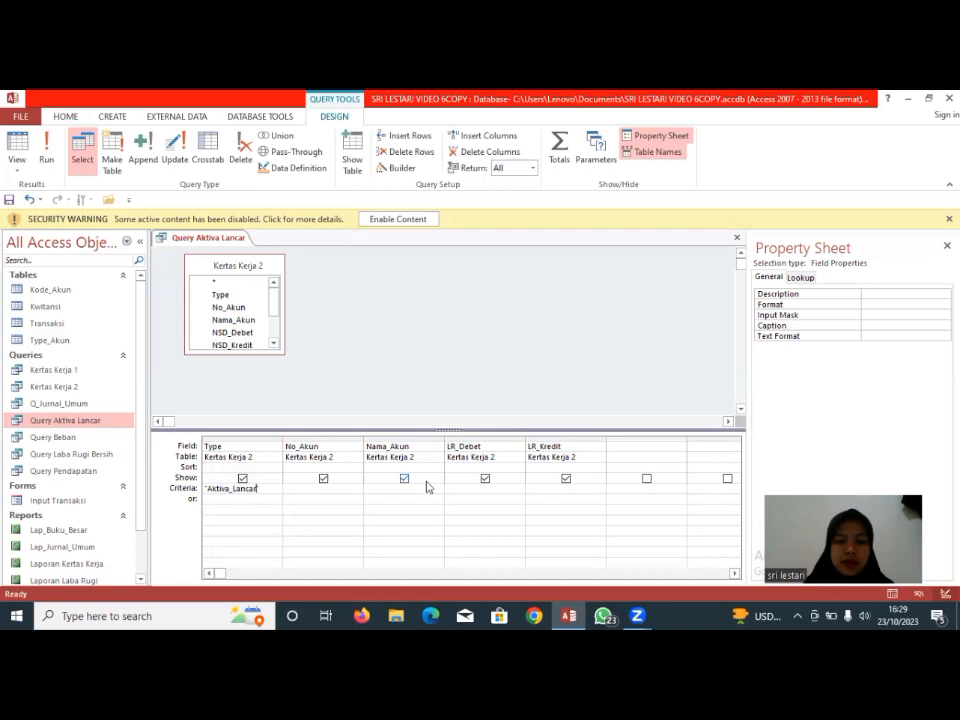
Replace the LR_Debet and LR_Kredit fields in the query grid with NR_Debet and NR_Kredit
click(450, 447)
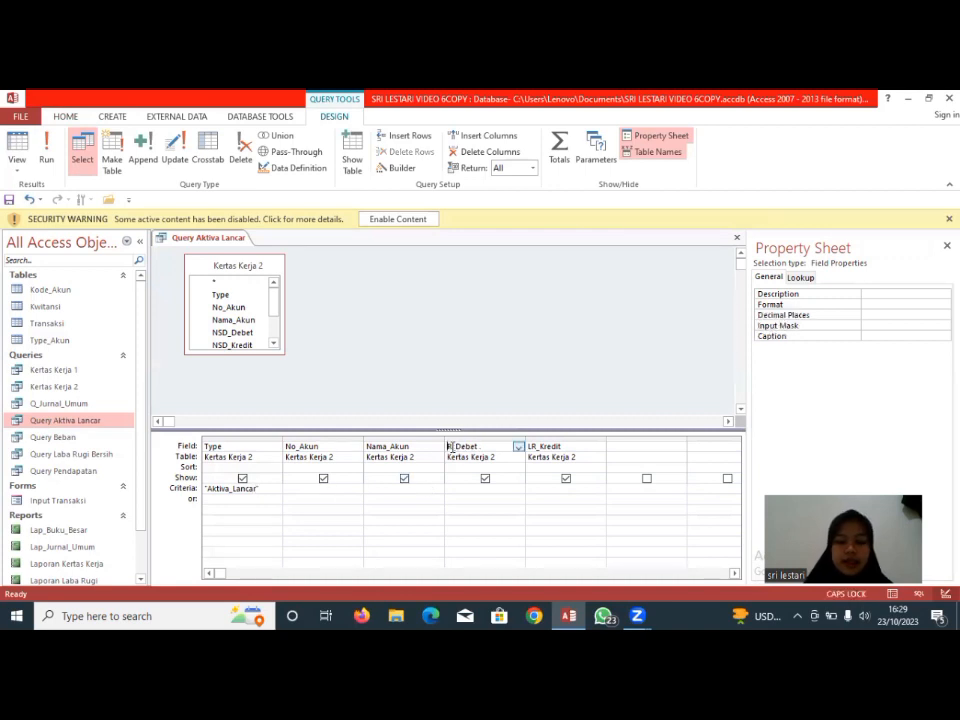
key(BackSpace)
text(NR_)
click(532, 444)
key(BackSpace)
text(N)
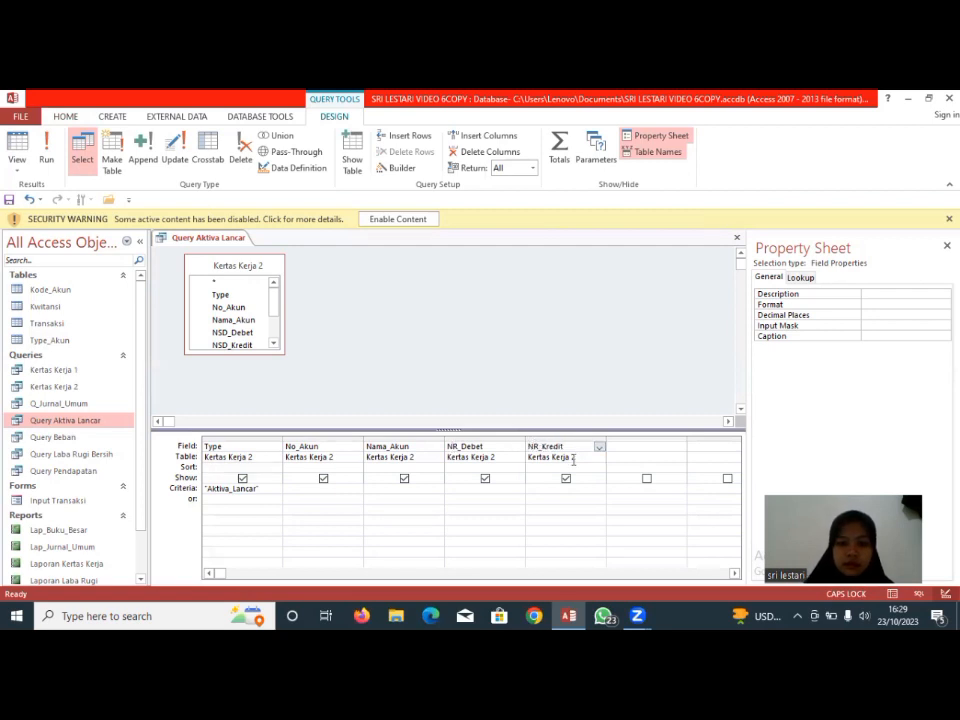
Set the format of the NR_Kredit and NR_Debet fields to Currency
click(868, 304)
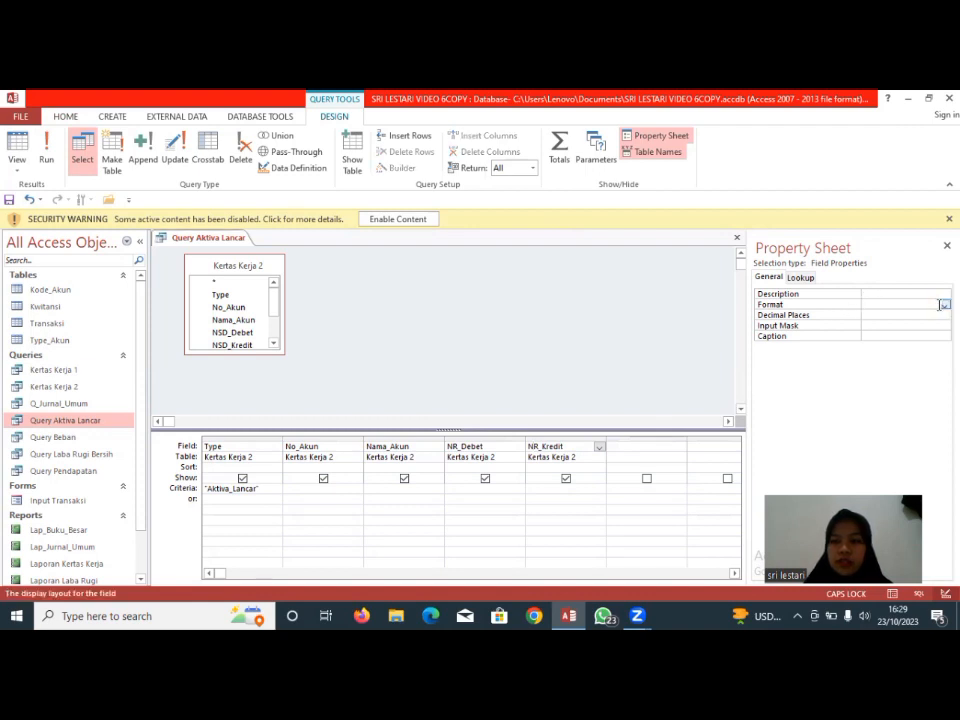
click(942, 304)
click(929, 325)
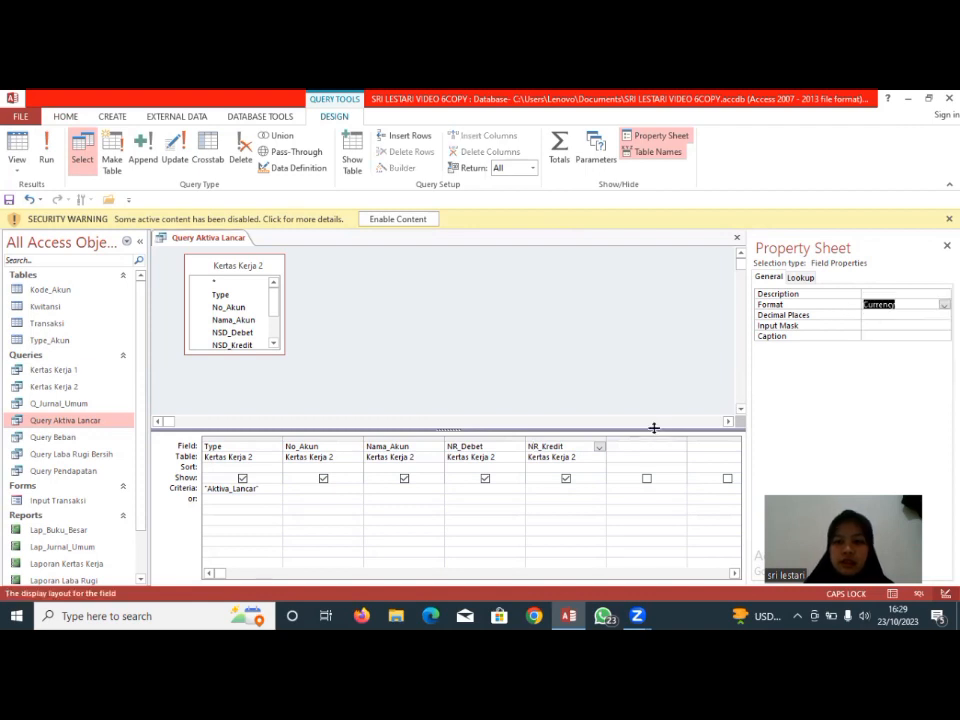
click(503, 447)
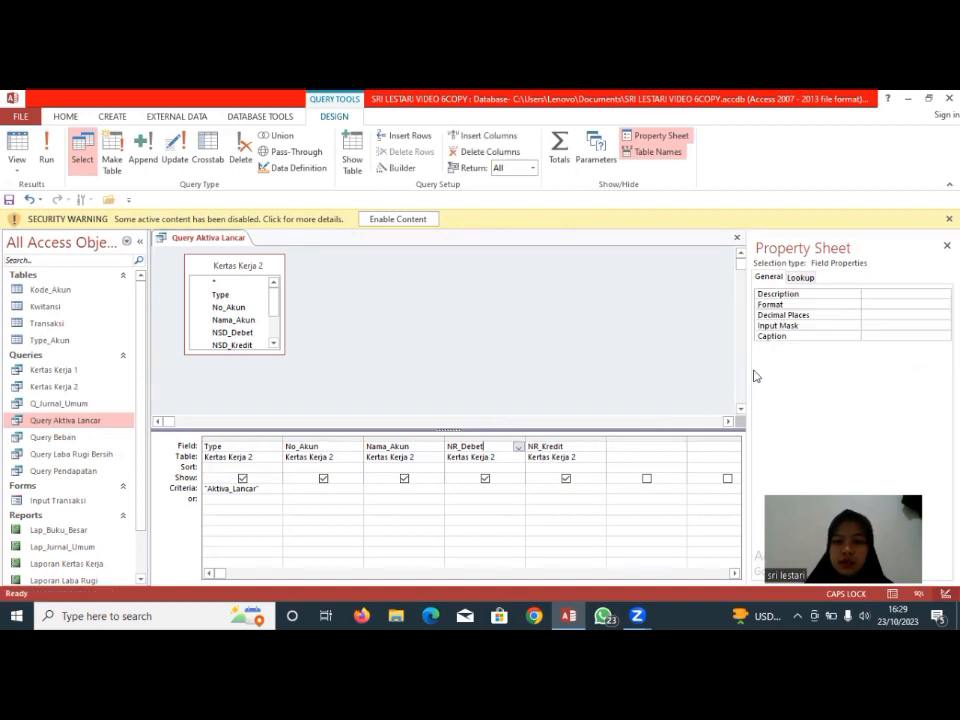
click(868, 304)
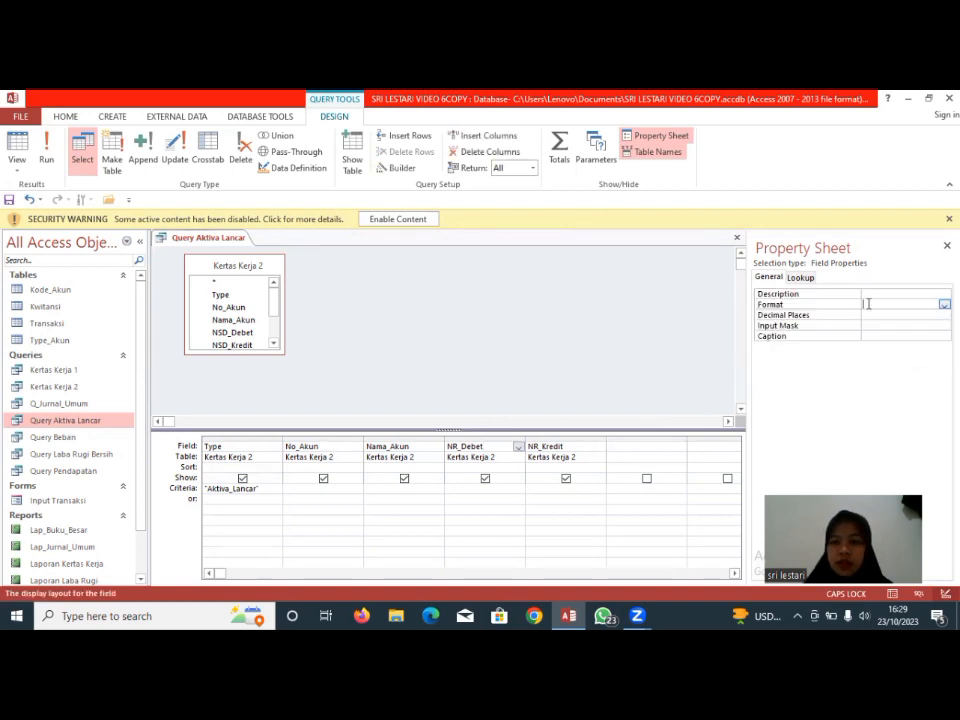
click(944, 304)
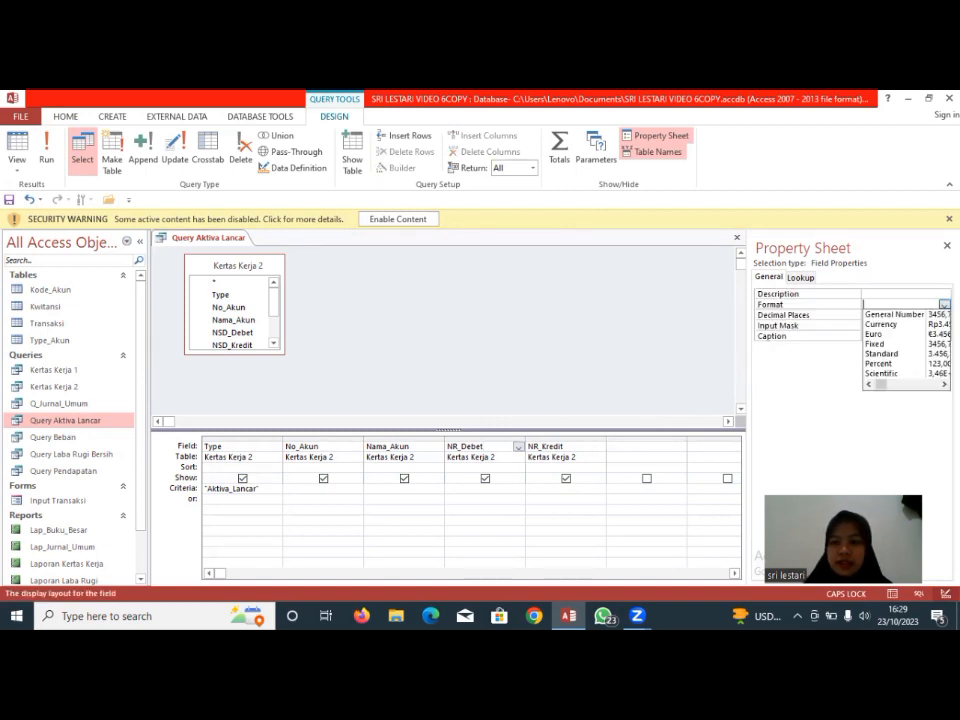
click(916, 330)
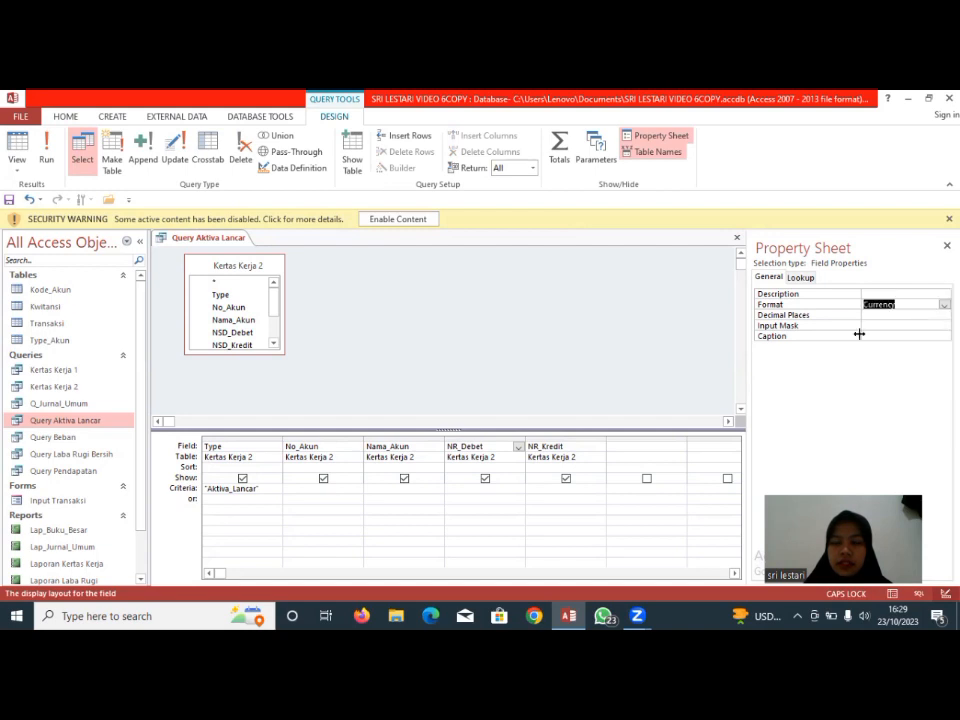
Add the calculated field Saldo Aktiva_Lancar:[NR_Debet]-[NR_Kredit] in the first empty column and include it in the query output
click(642, 447)
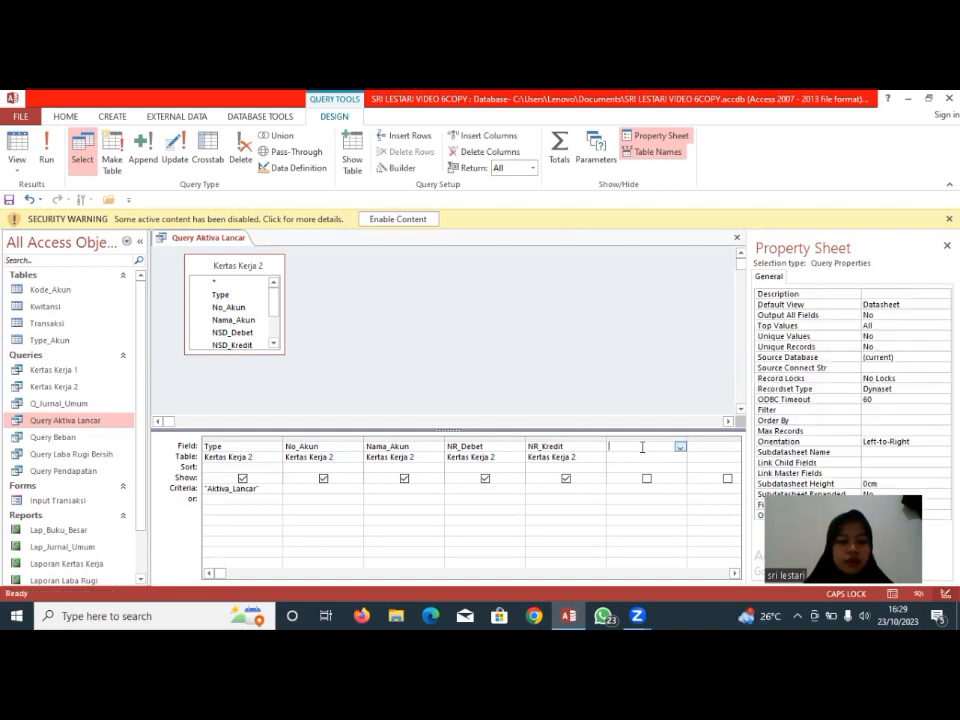
text(sALDO)
key(BackSpace)
key(BackSpace)
key(BackSpace)
key(BackSpace)
key(BackSpace)
key(Caps_Lock)
text(Sa)
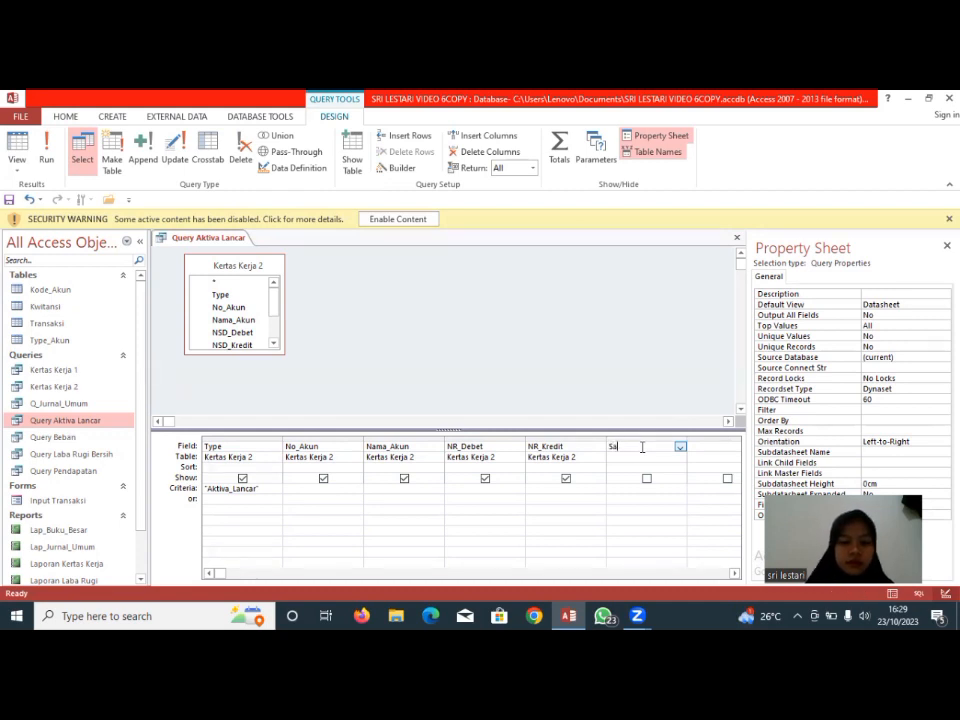
text(ldo A)
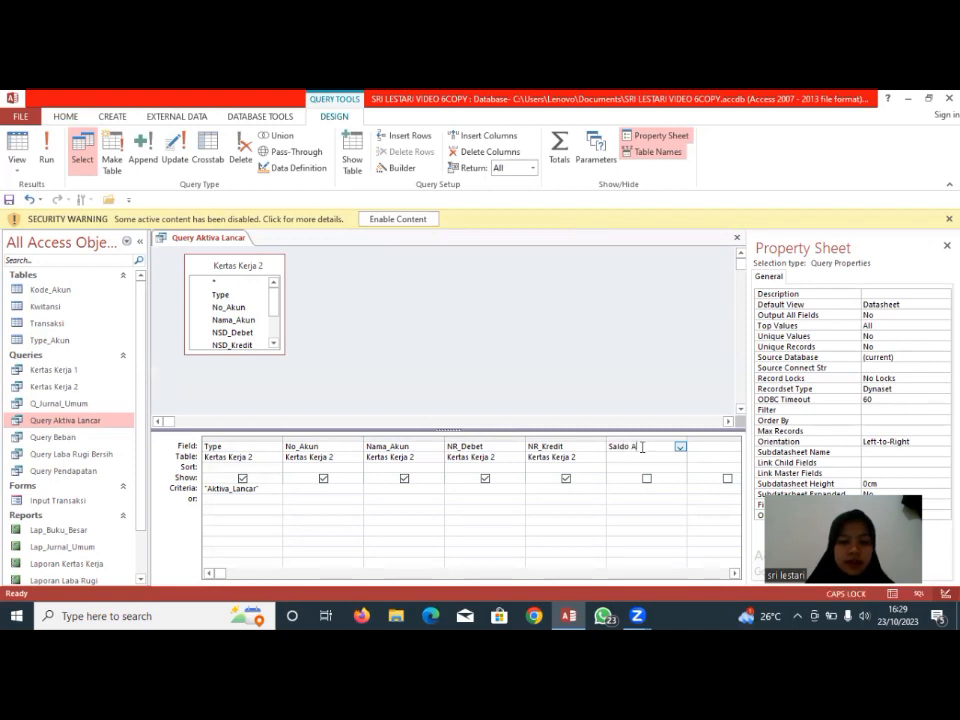
text(ktiva_)
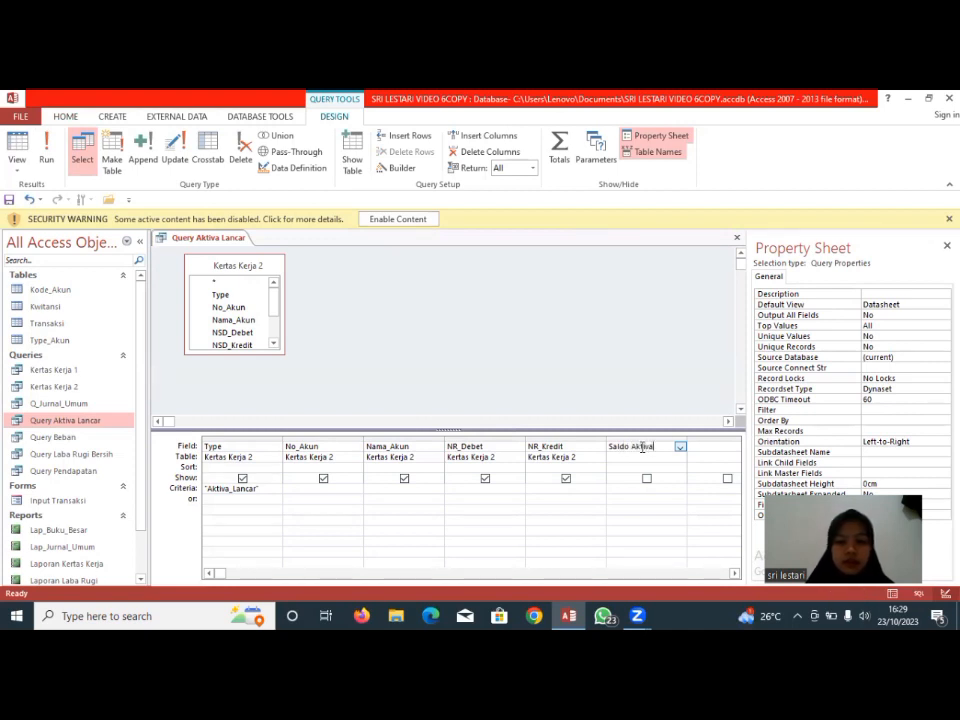
text(Lancar)
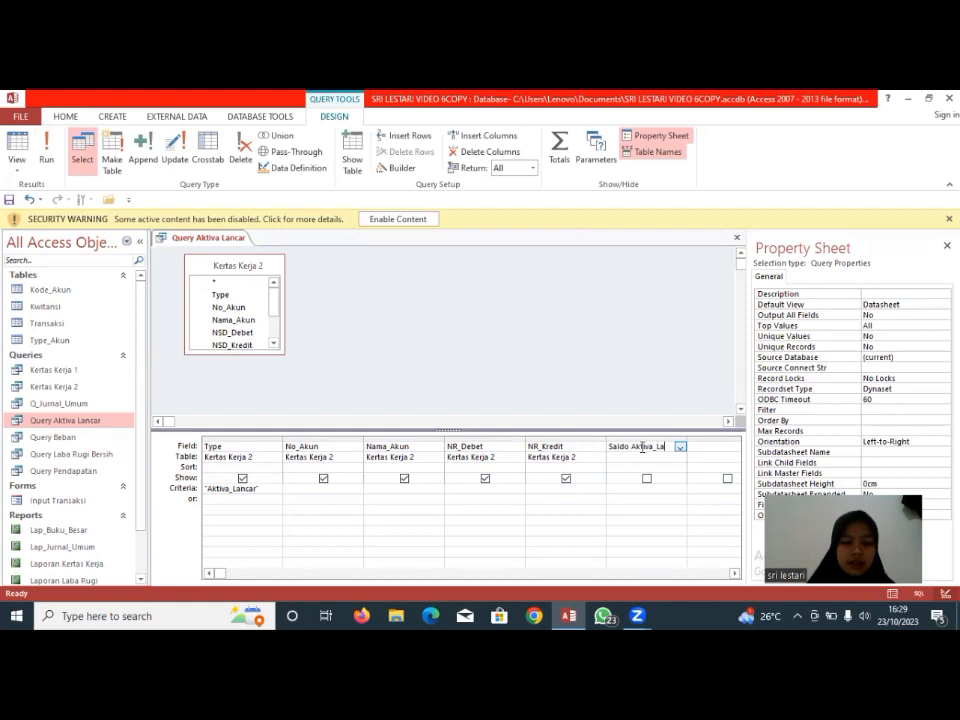
key(Caps_Lock)
text(:)
key(Caps_Lock)
text([NR_)
key(Caps_Lock)
text(Deb)
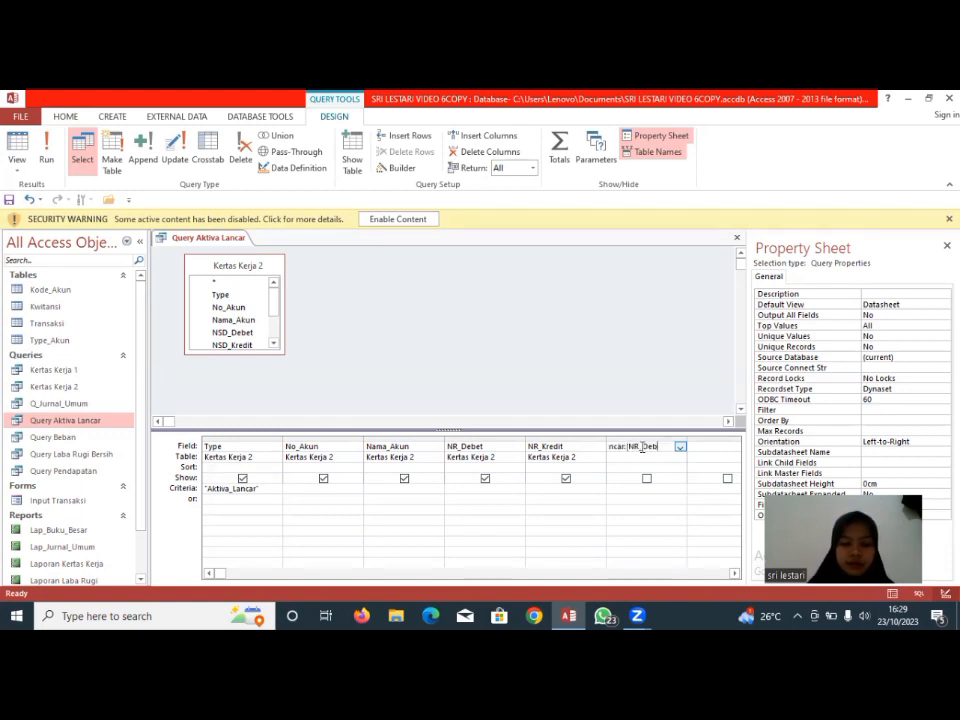
text(et]-)
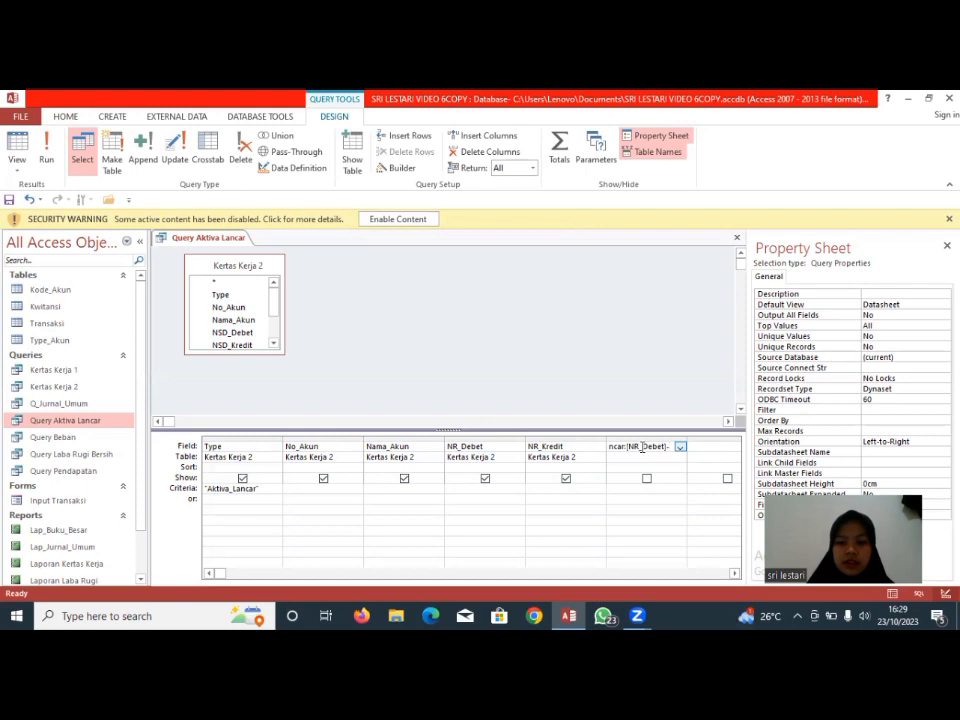
text([N)
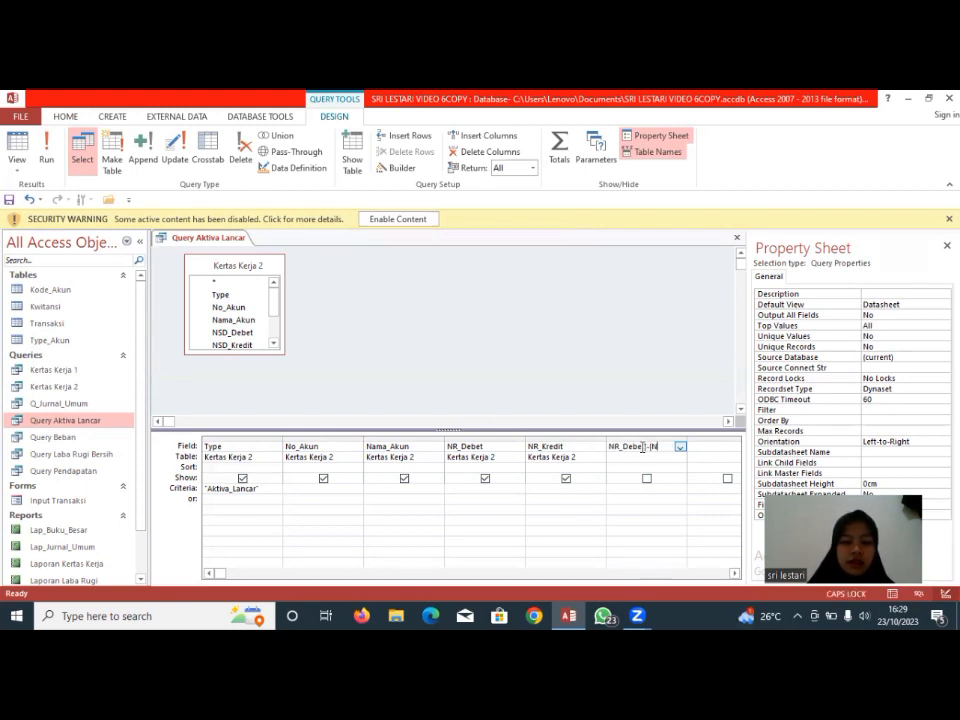
text(R_K)
key(Caps_Lock)
text(redit)
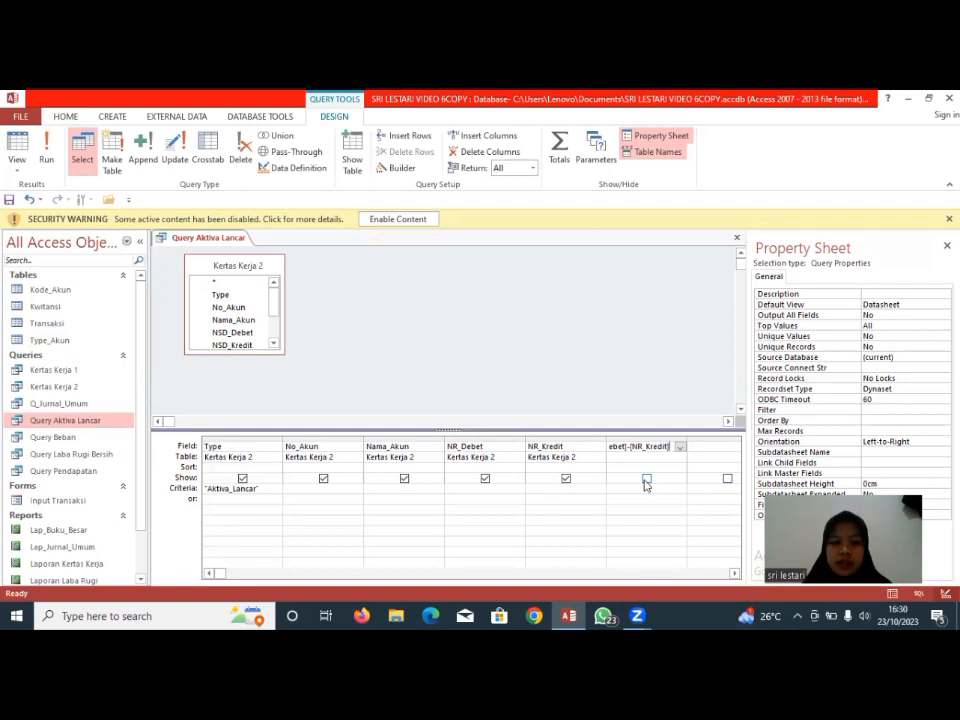
click(646, 480)
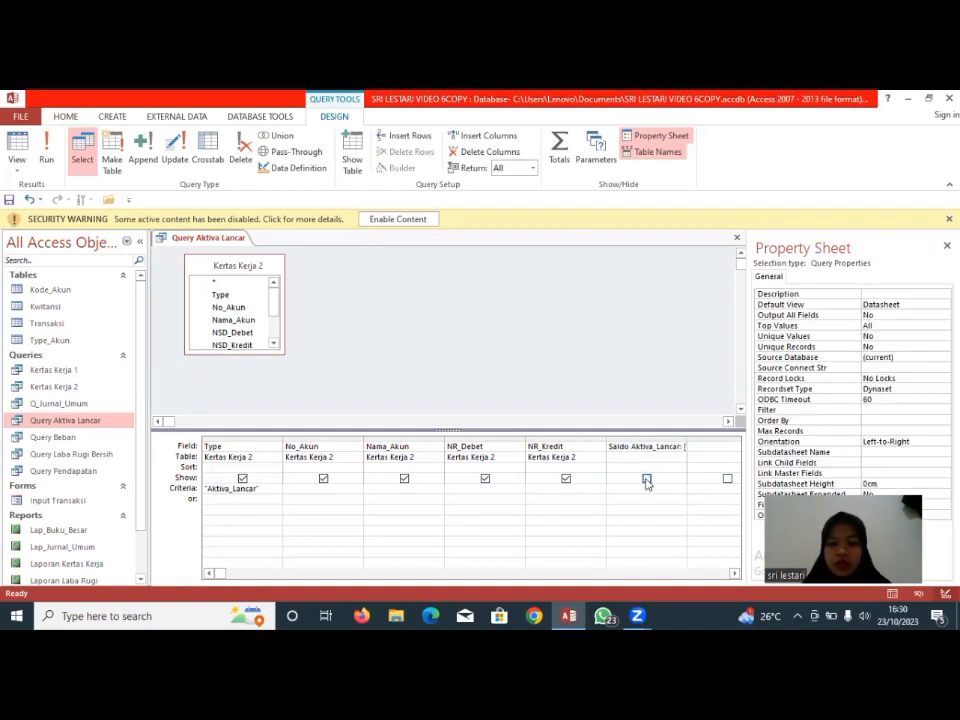
Set the format of the Saldo Aktiva_Lancar calculated field to Currency
click(869, 303)
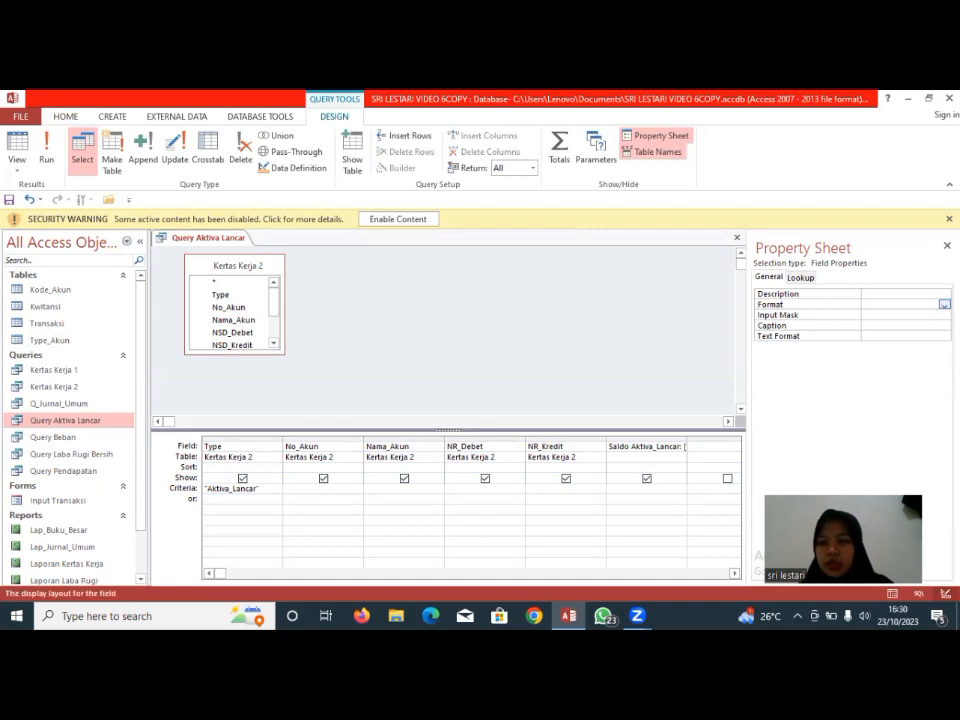
click(944, 304)
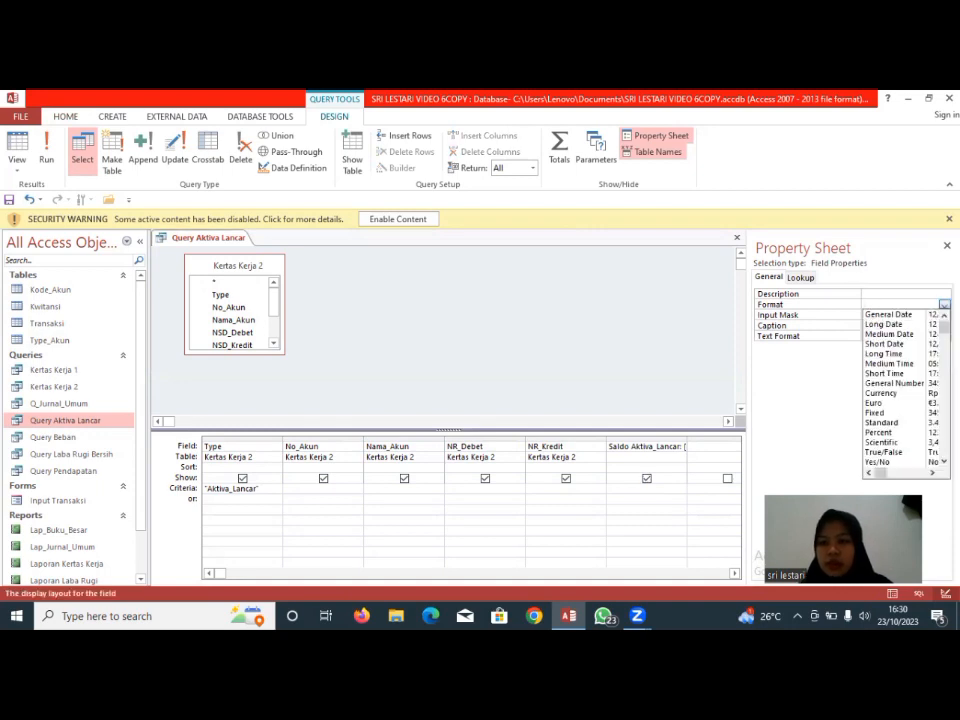
click(908, 398)
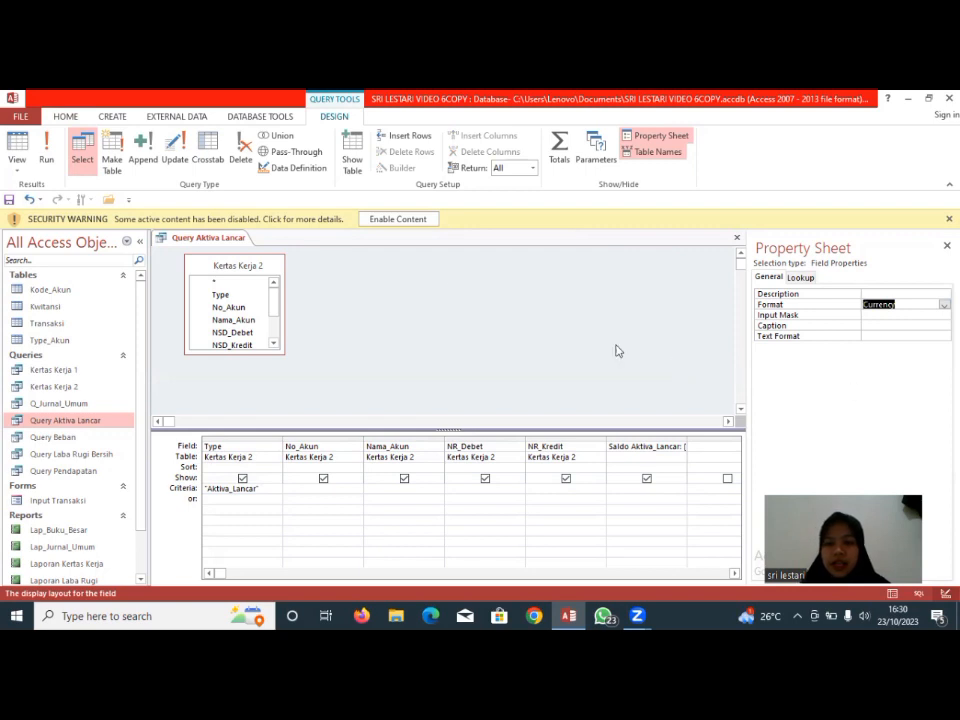
Run the Query Aktiva Lancar query and widen the Saldo Aktiva_Lancar column to fit its heading before closing the query
click(48, 152)
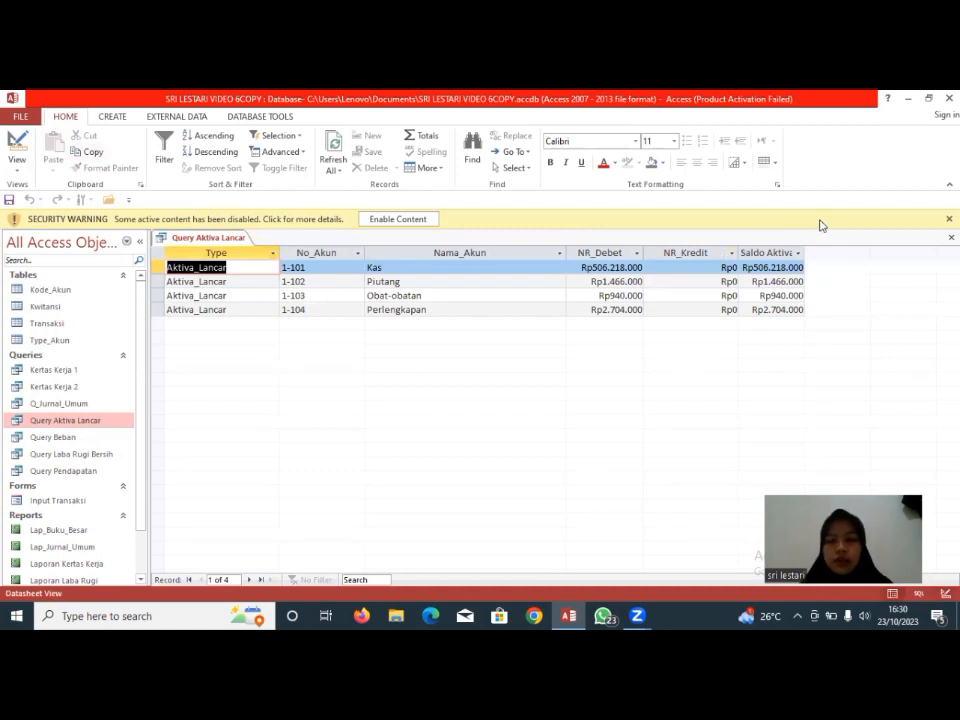
drag(811, 250, 855, 250)
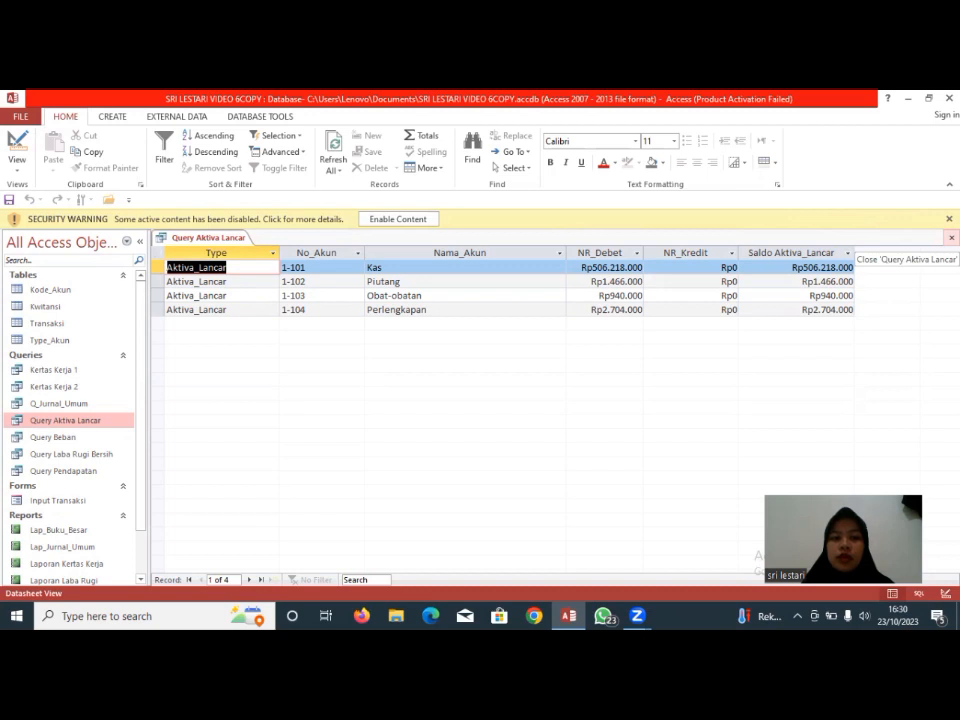
click(951, 237)
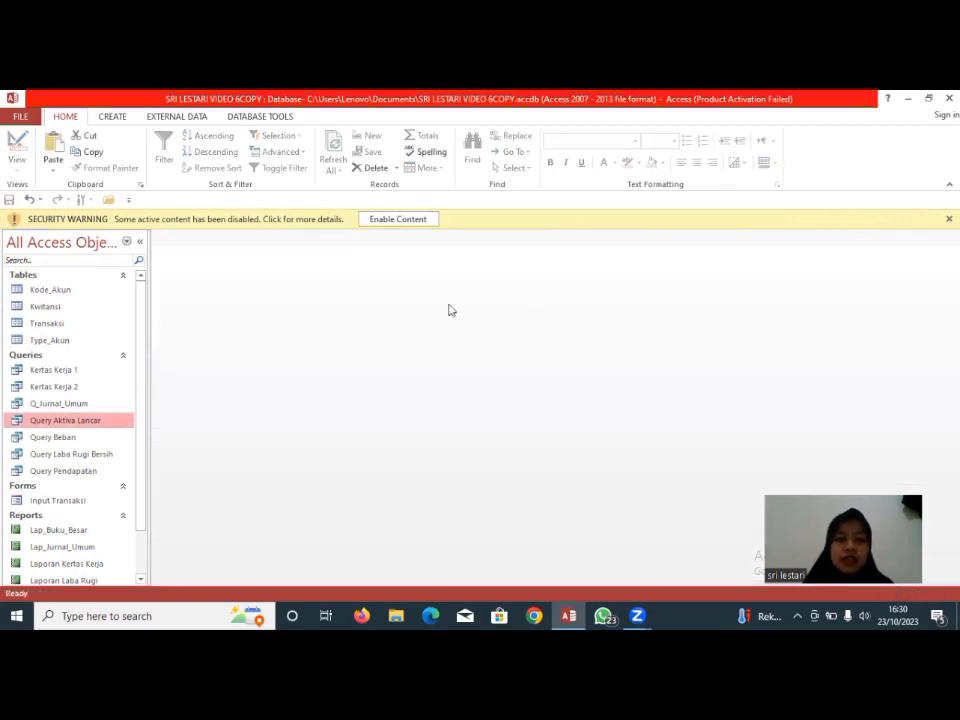
Paste the copied Query Beban as a new query named Query Aktiva Tetap
click(105, 121)
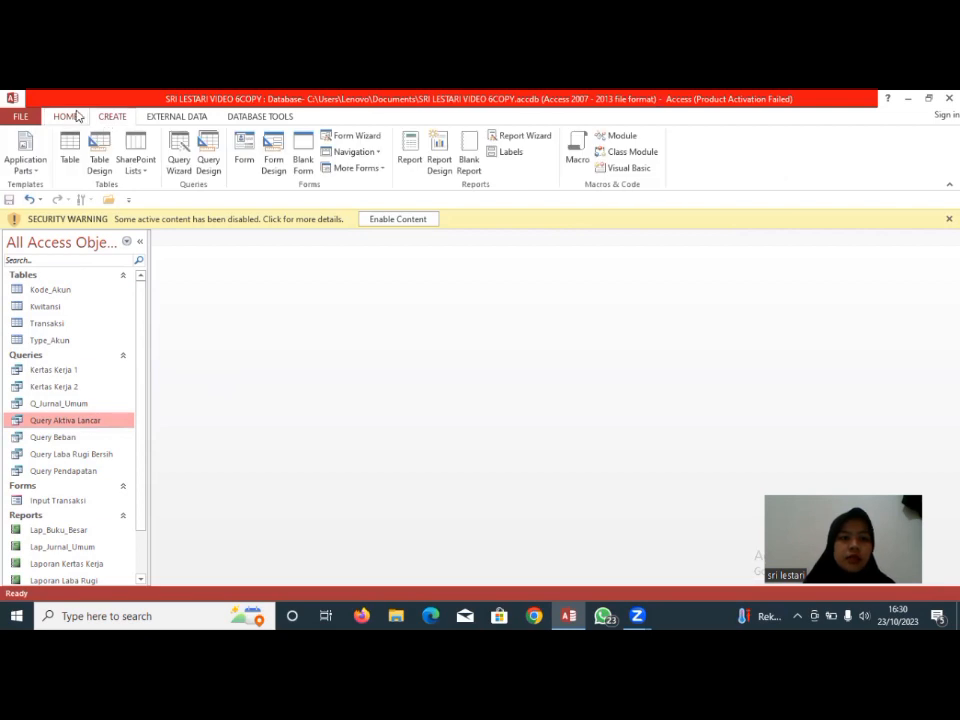
click(78, 117)
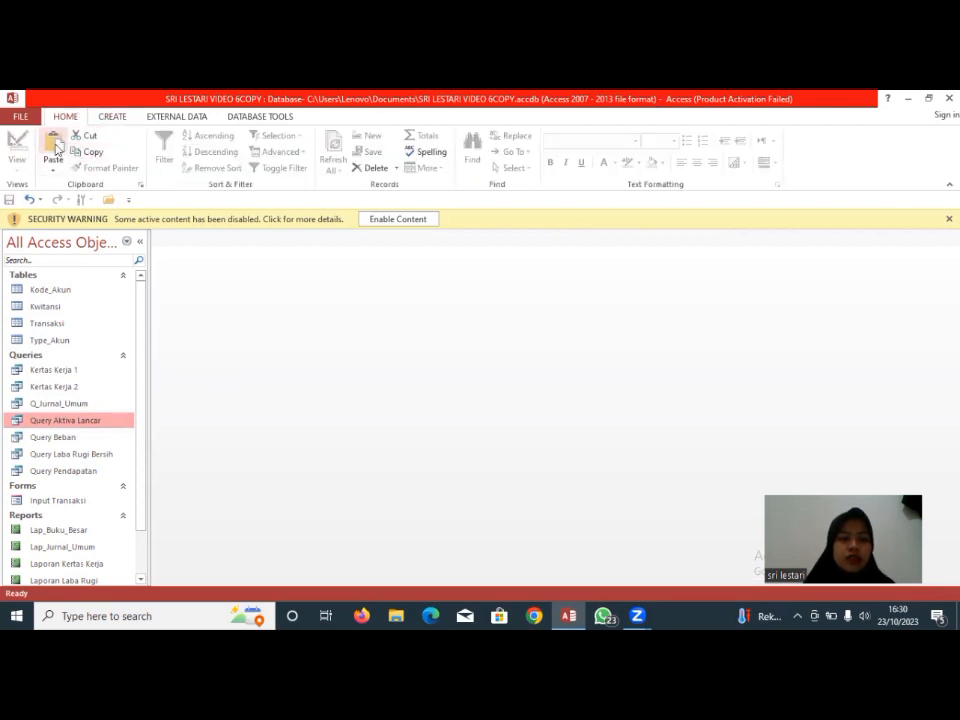
click(54, 146)
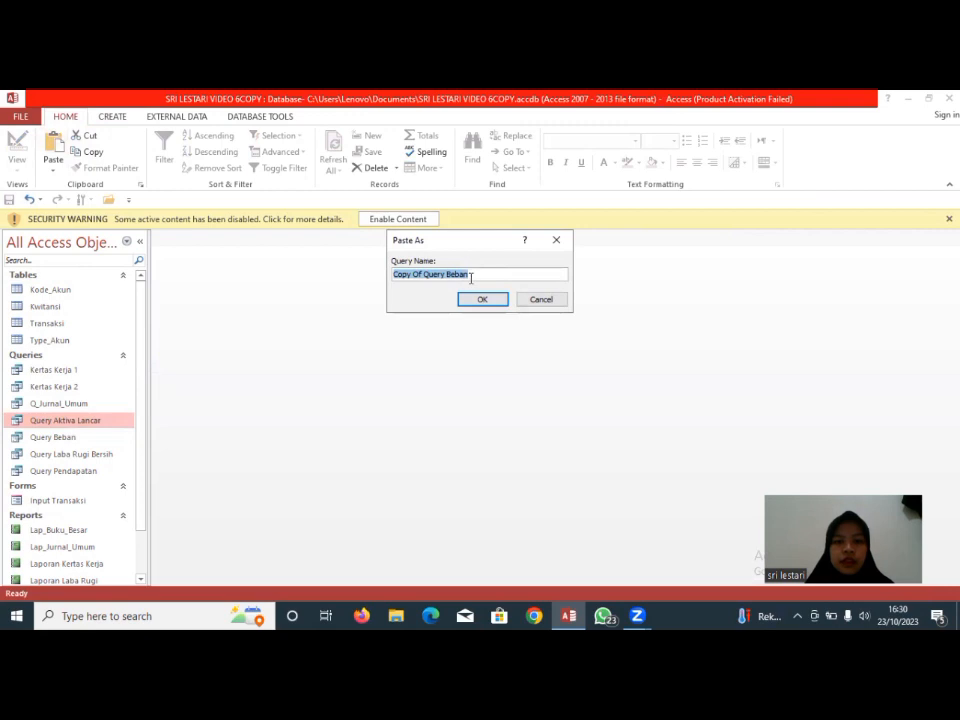
click(471, 275)
key(BackSpace)
key(BackSpace)
key(BackSpace)
key(BackSpace)
key(BackSpace)
key(BackSpace)
key(BackSpace)
key(BackSpace)
key(BackSpace)
key(BackSpace)
key(BackSpace)
key(BackSpace)
key(BackSpace)
key(BackSpace)
key(BackSpace)
key(BackSpace)
key(BackSpace)
key(BackSpace)
key(BackSpace)
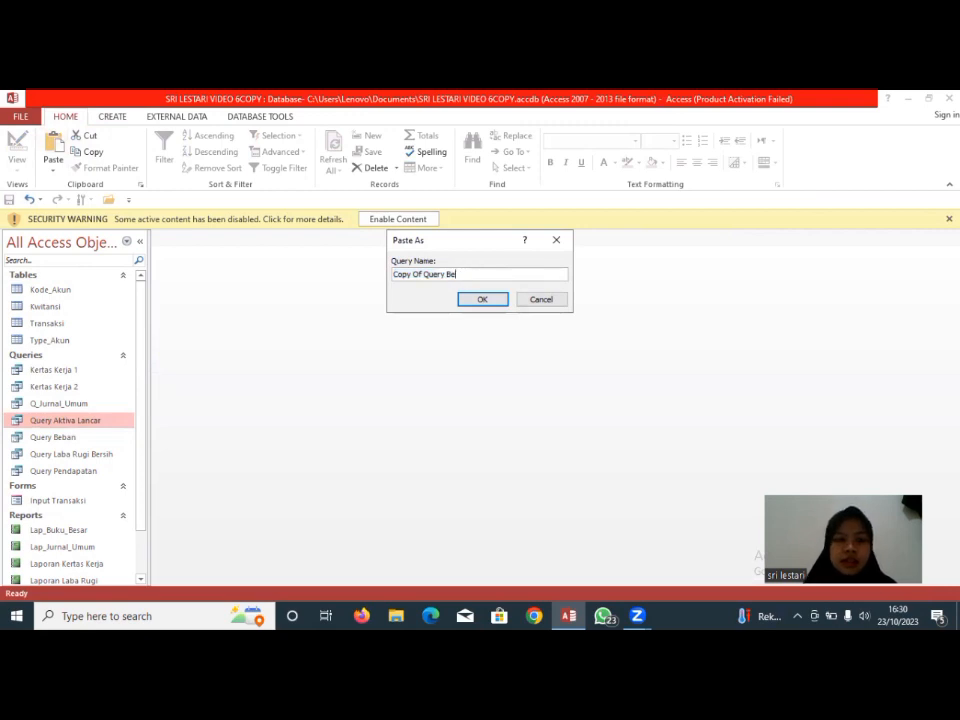
text(Q)
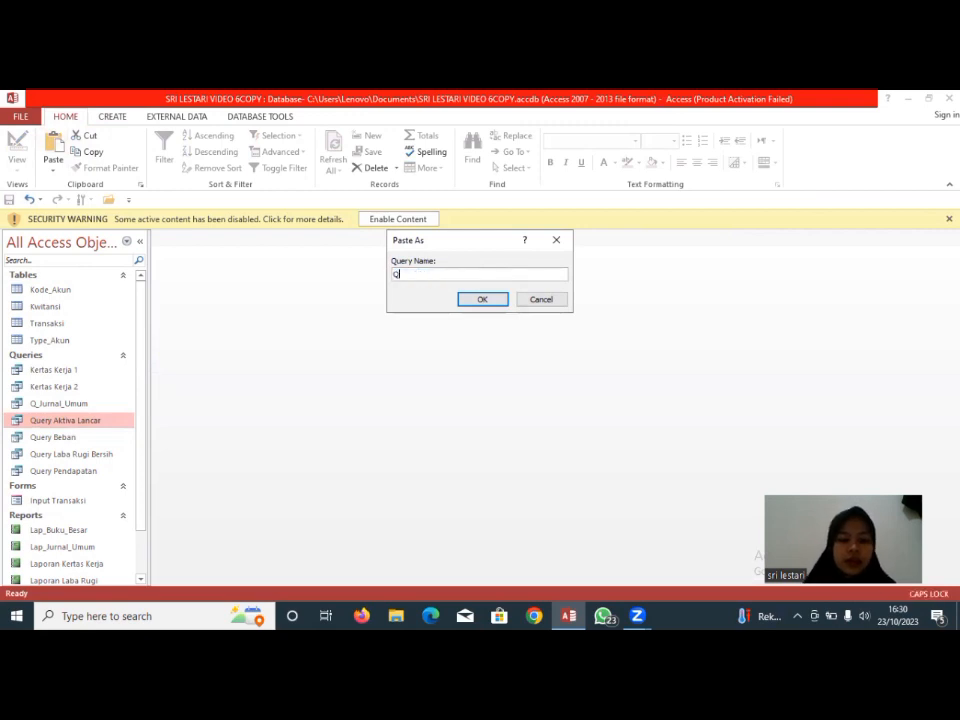
text(uery A)
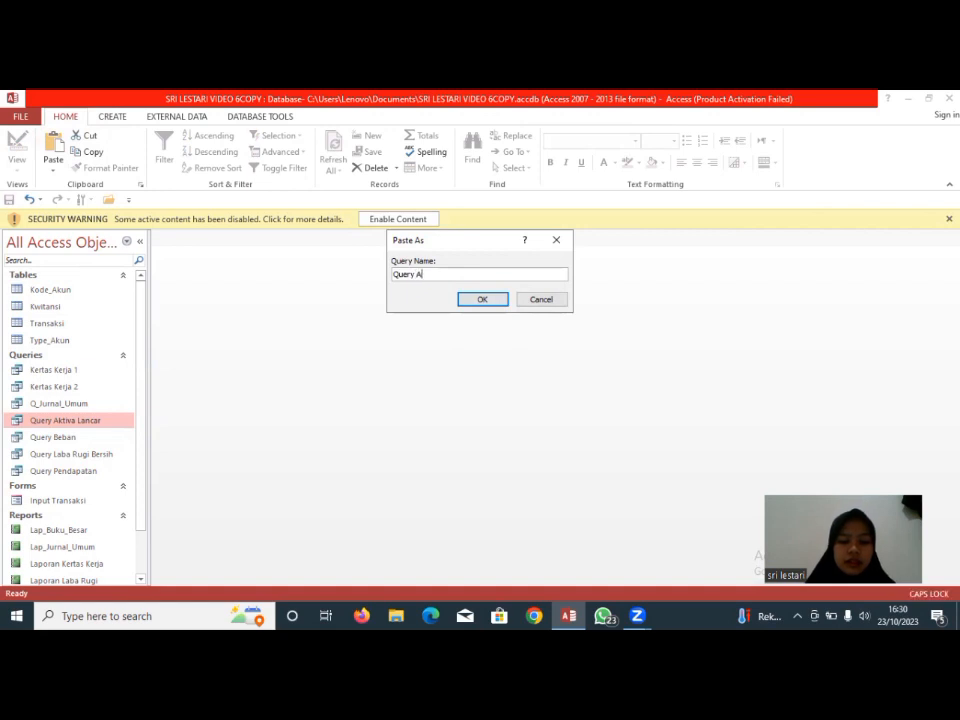
text(ktiva )
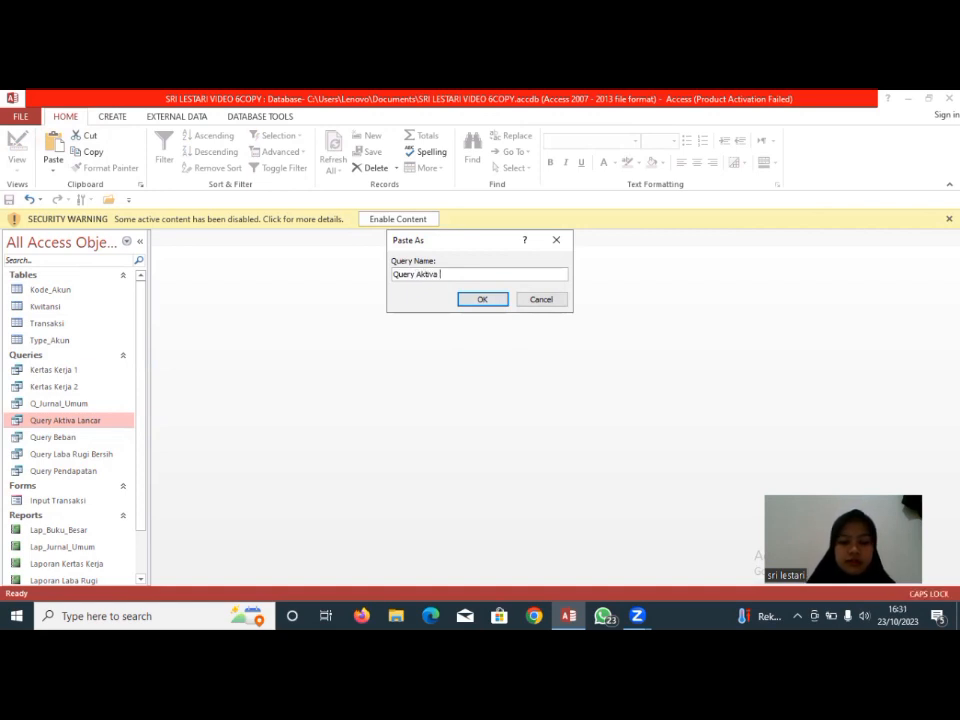
text(Tetap)
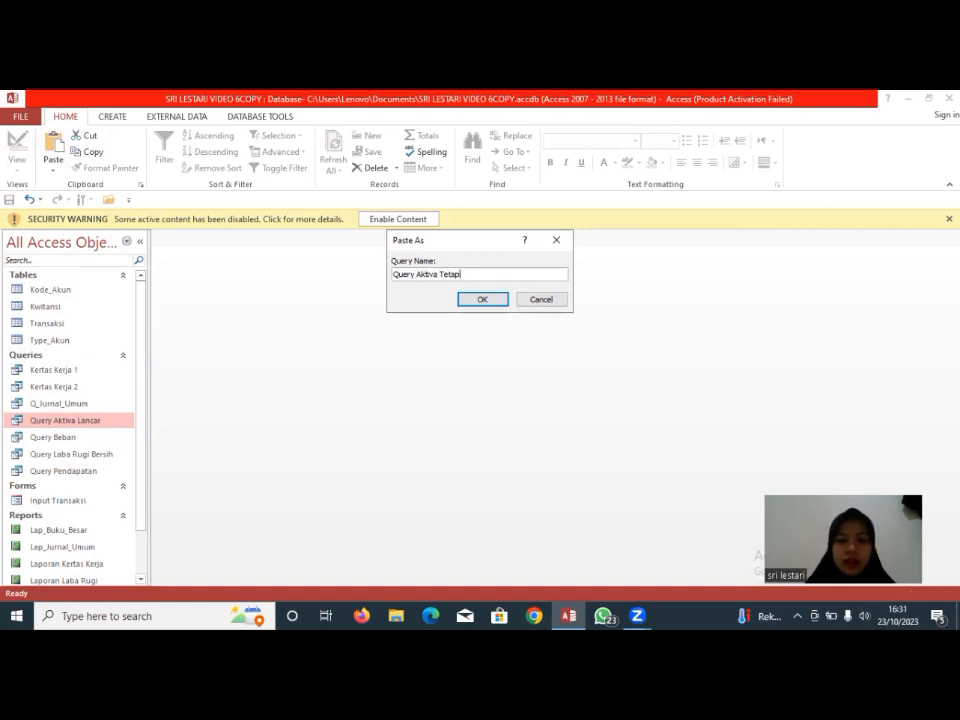
click(477, 300)
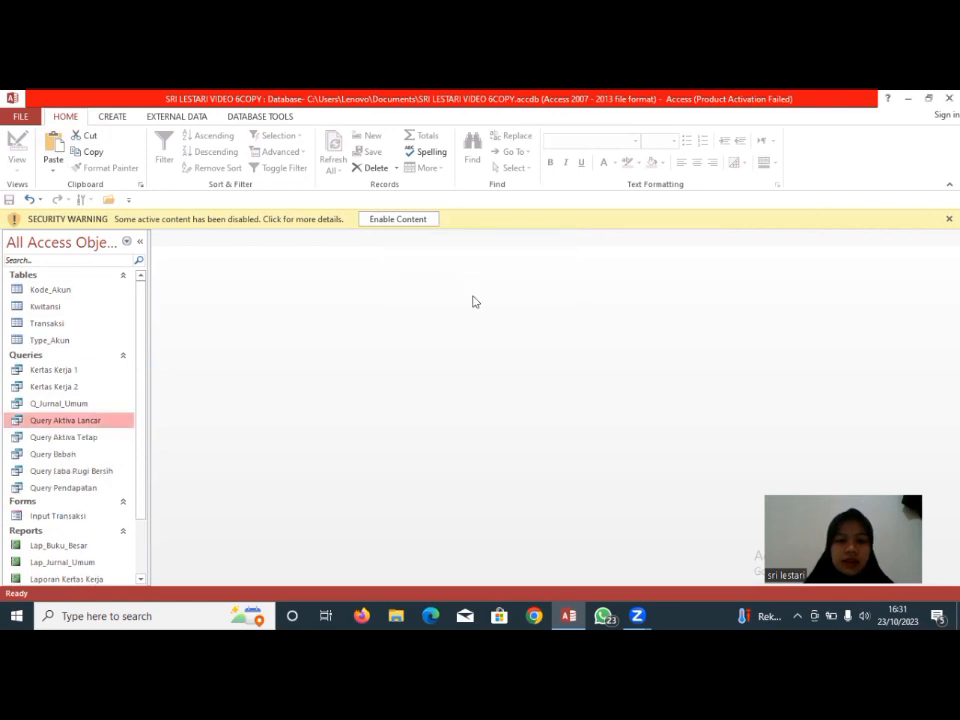
Open Query Aktiva Tetap in Design View and set the Type field's criterion to "Aktiva_Tetap"
right_click(57, 444)
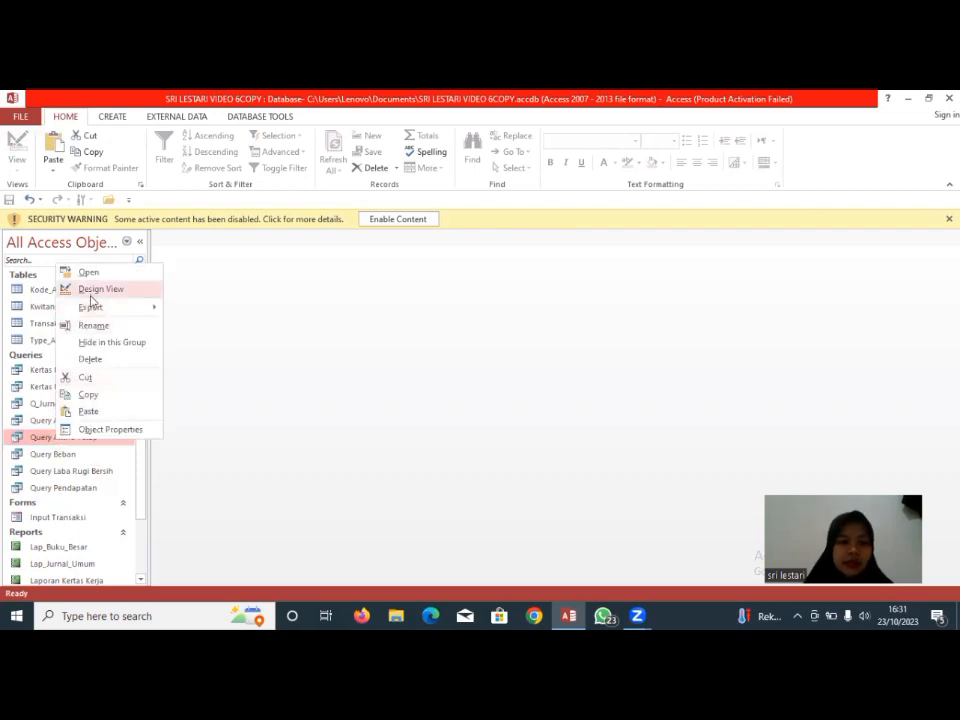
click(92, 289)
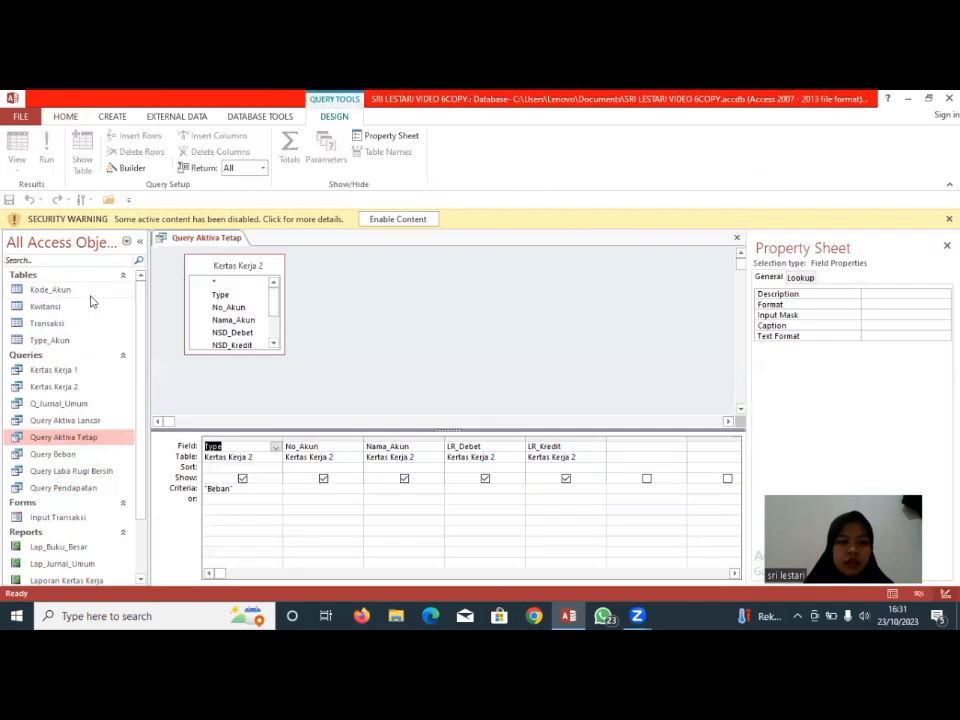
click(231, 488)
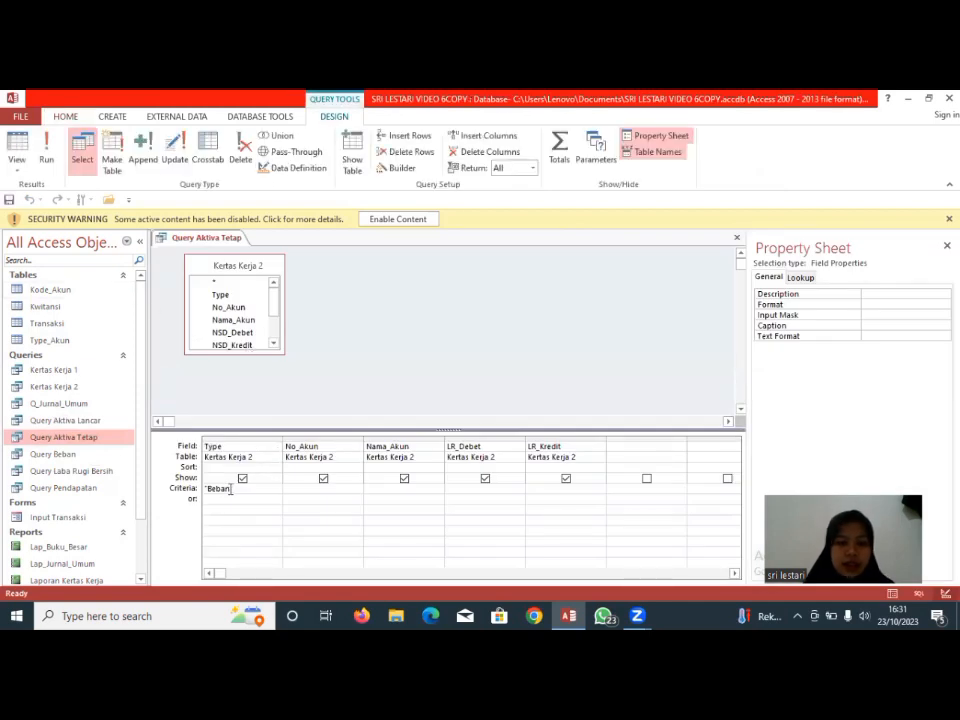
key(BackSpace)
key(BackSpace)
key(BackSpace)
key(BackSpace)
key(BackSpace)
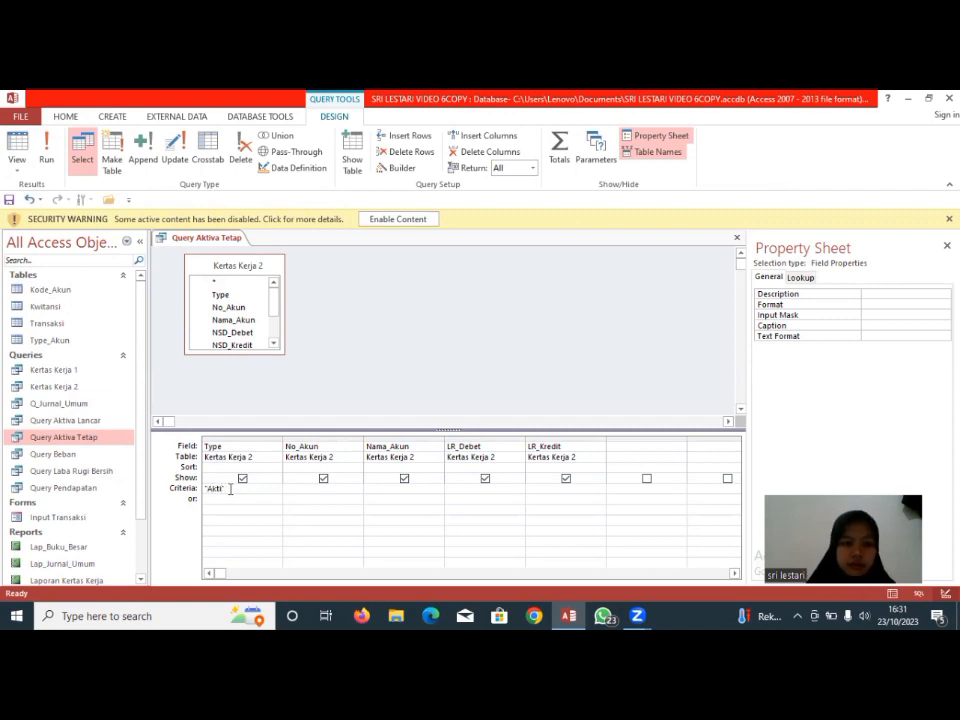
text(Aktiva Tetap)
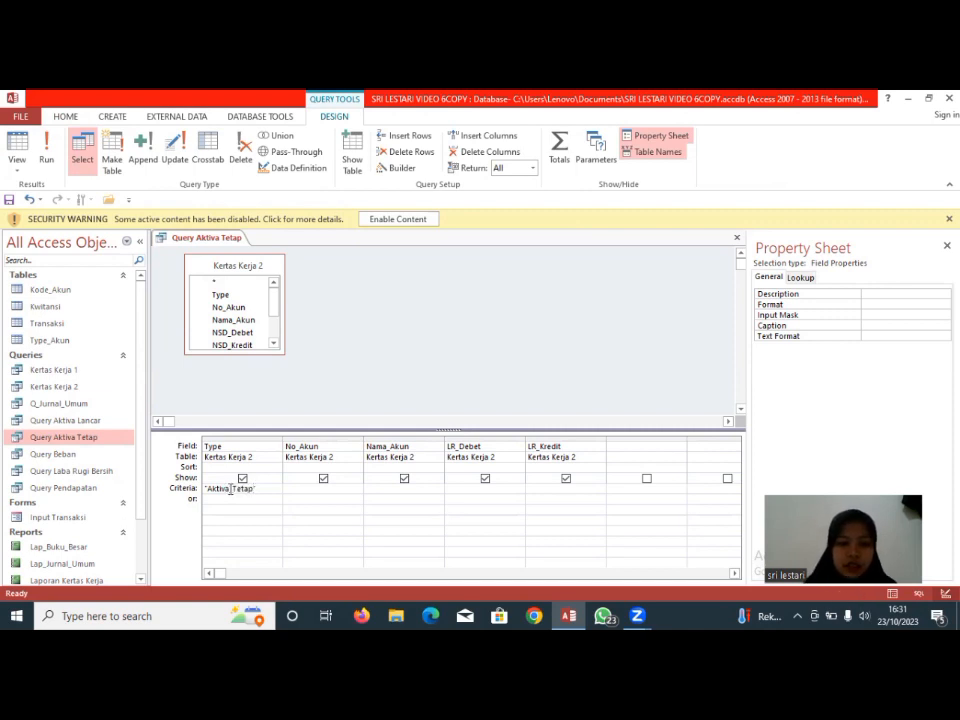
Replace the LR_Debet and LR_Kredit fields of Query Aktiva Tetap with NR_Debet and NR_Kredit
click(450, 446)
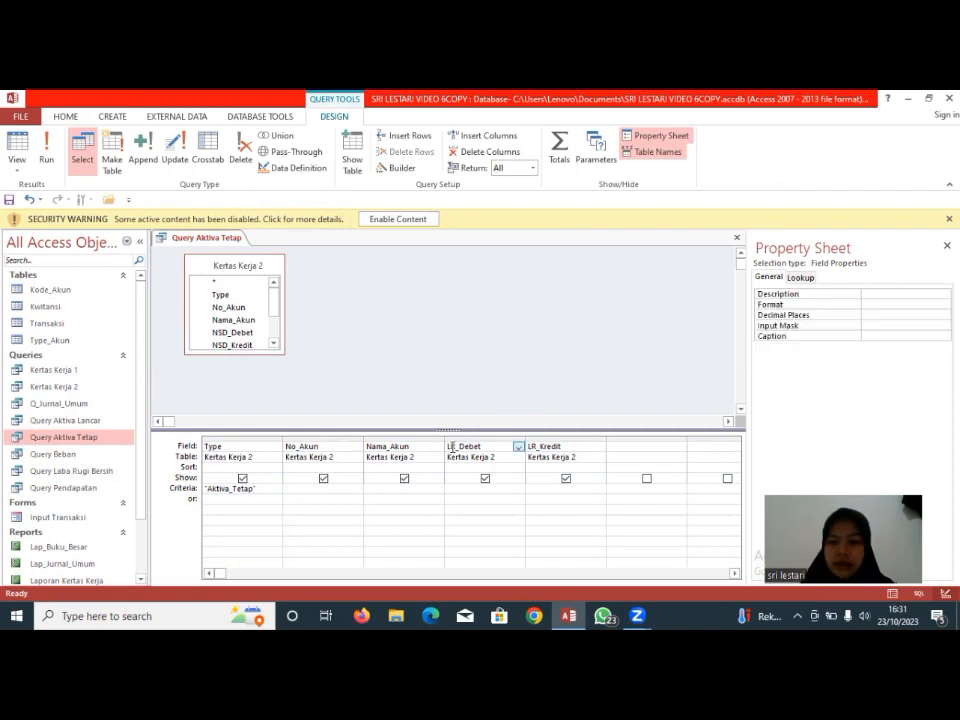
key(BackSpace)
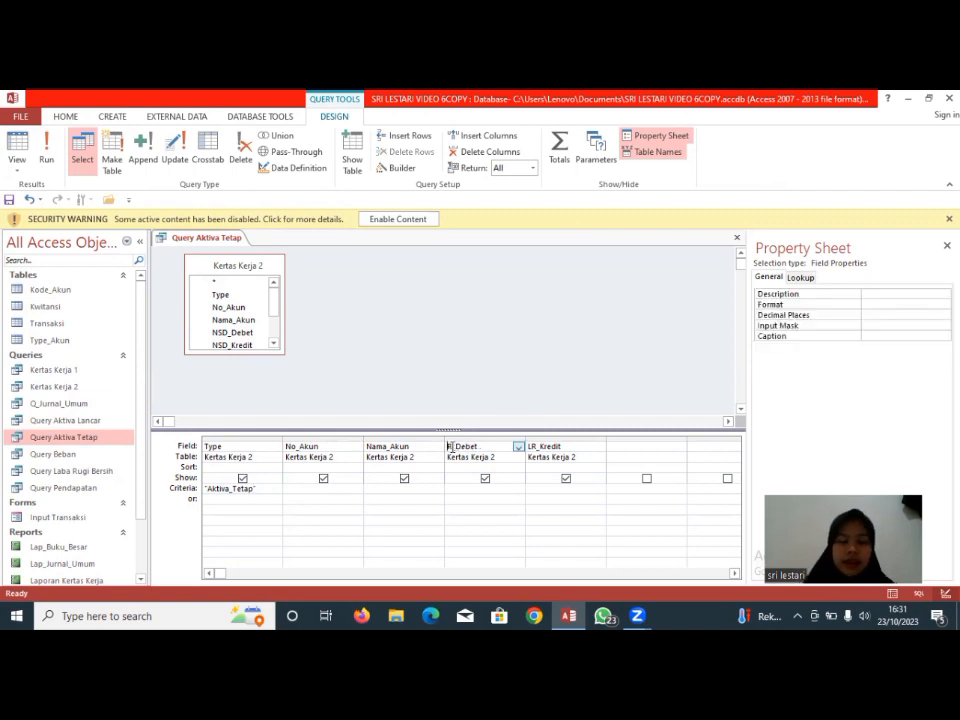
text(N)
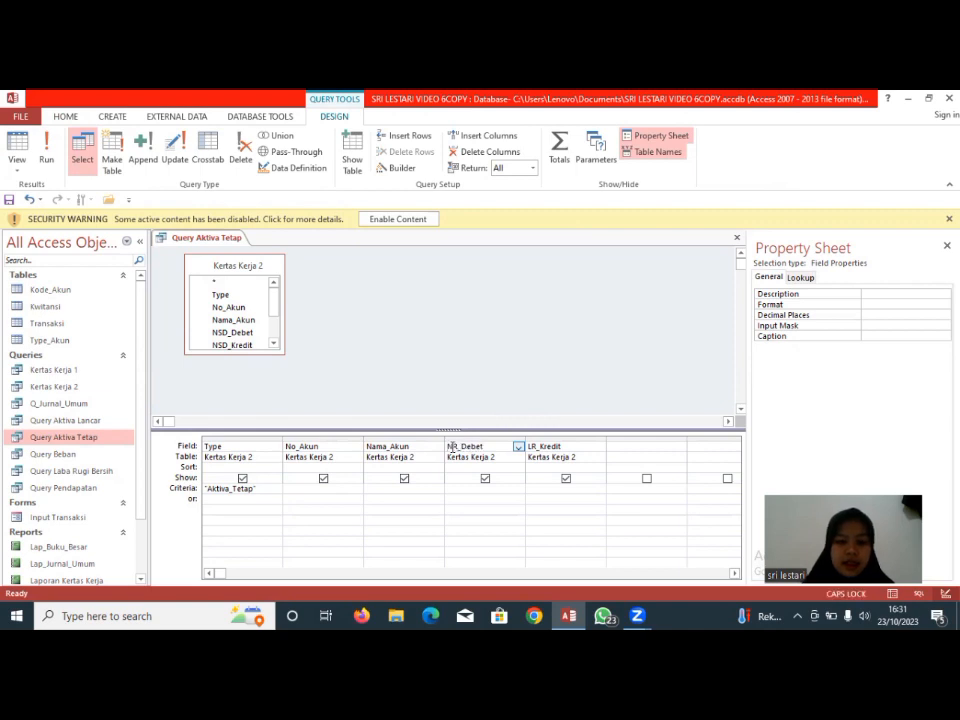
click(534, 449)
key(BackSpace)
text(N)
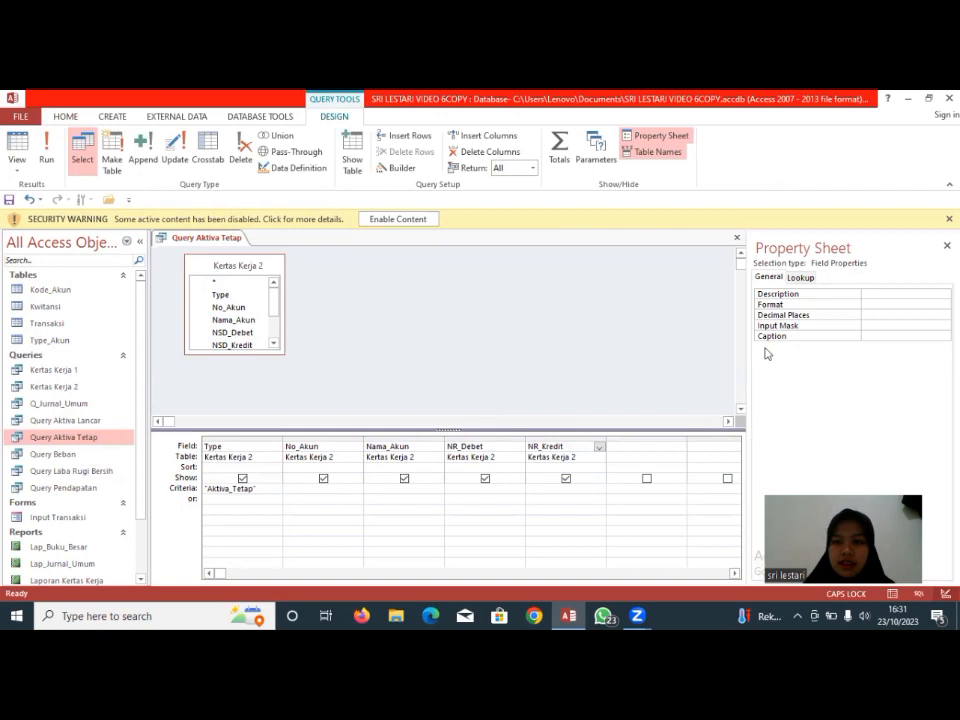
Set the format of the NR_Kredit and NR_Debet fields in Query Aktiva Tetap to Currency
click(869, 304)
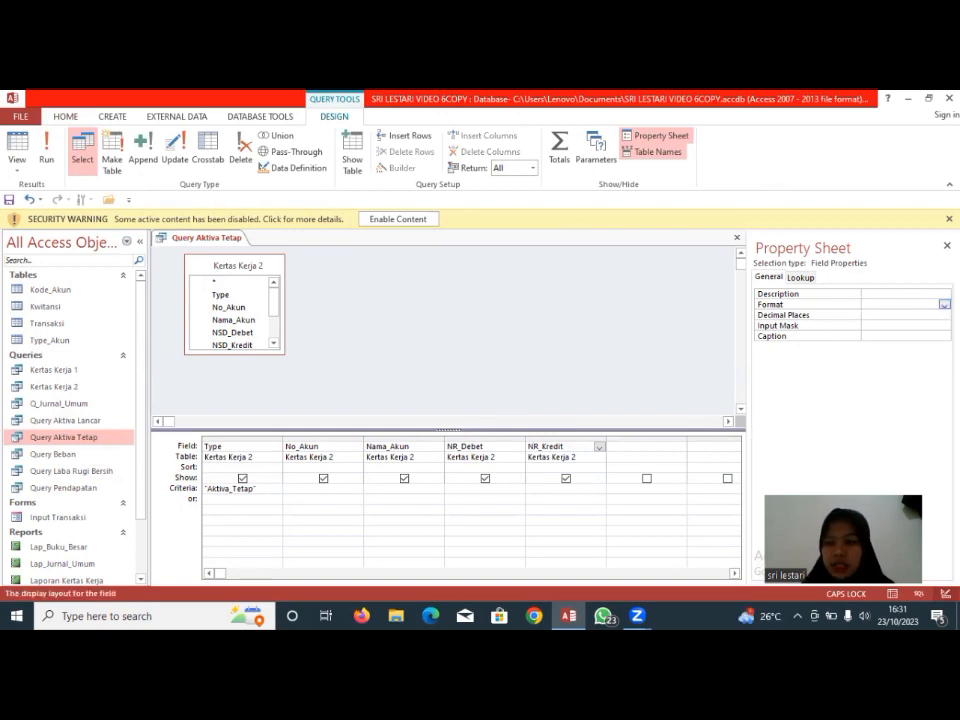
click(944, 304)
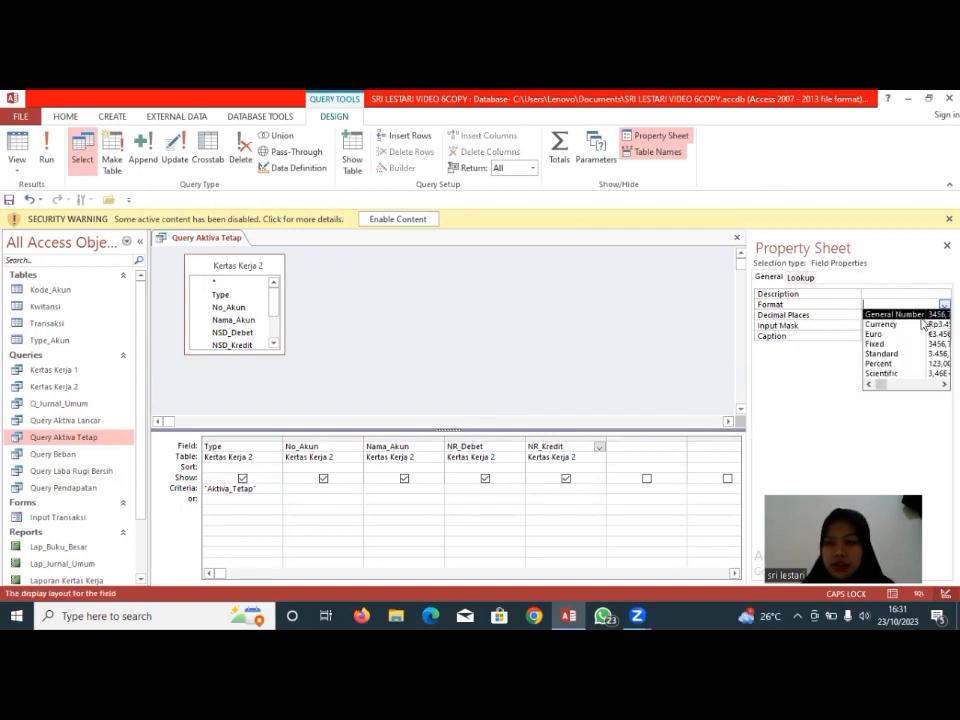
click(890, 324)
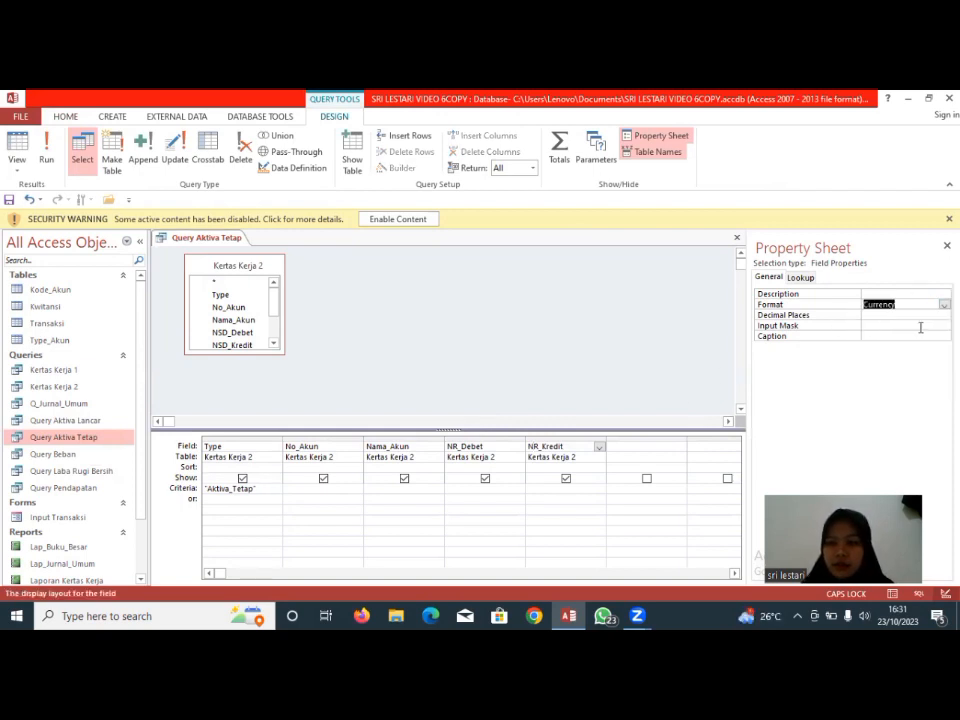
click(505, 459)
click(928, 304)
click(944, 304)
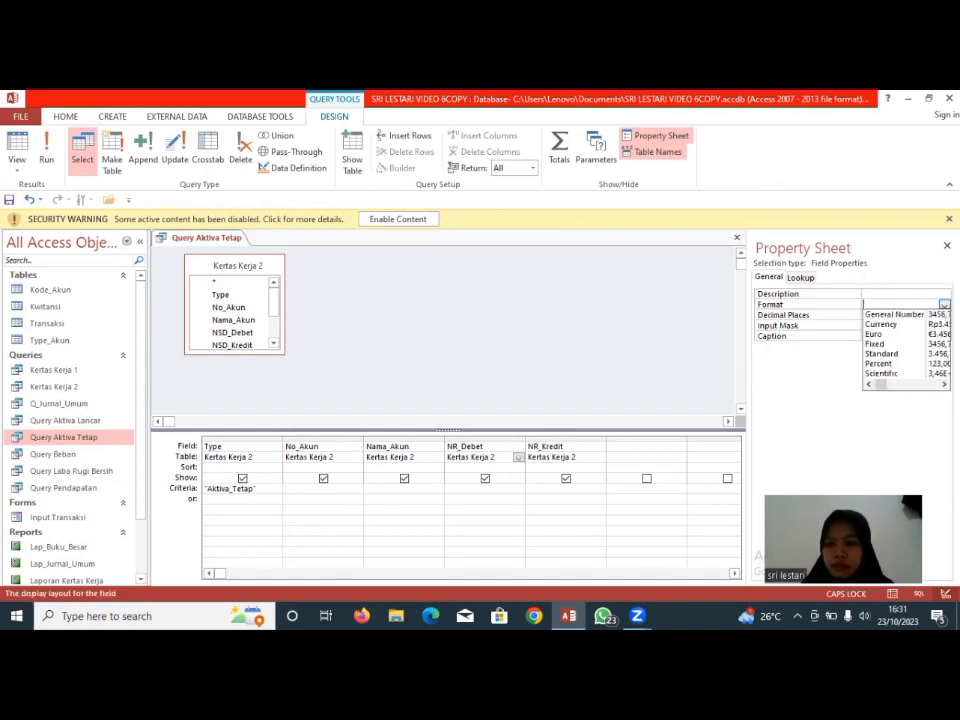
click(910, 325)
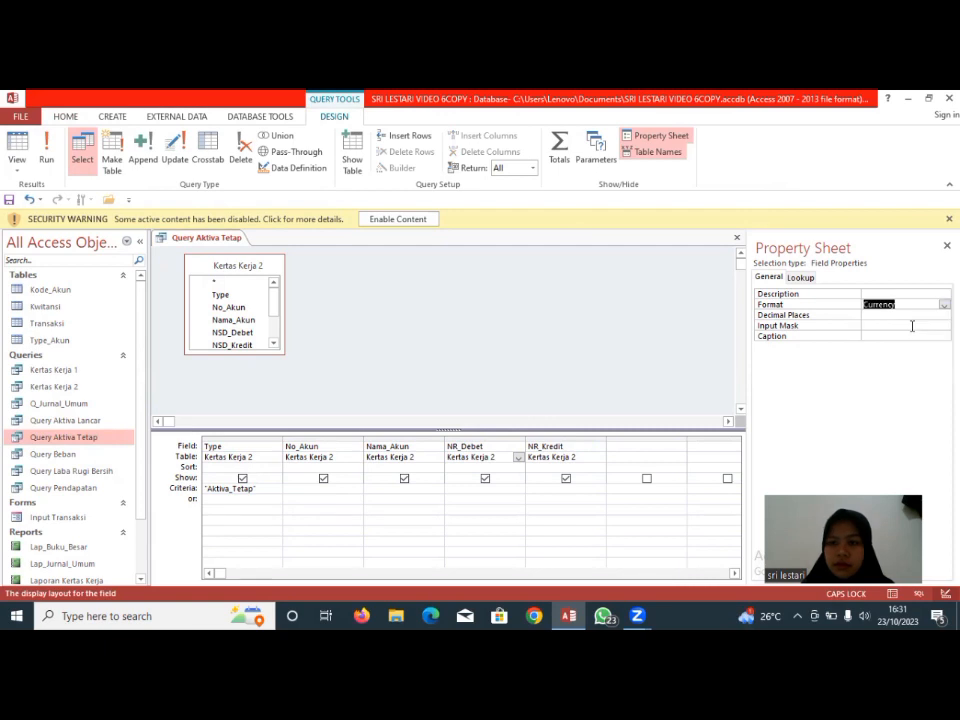
Add the calculated field Saldo Aktiva_Tetap:[NR_Debet]-[NR_Kredit] in the first empty column and include it in the query output
click(621, 449)
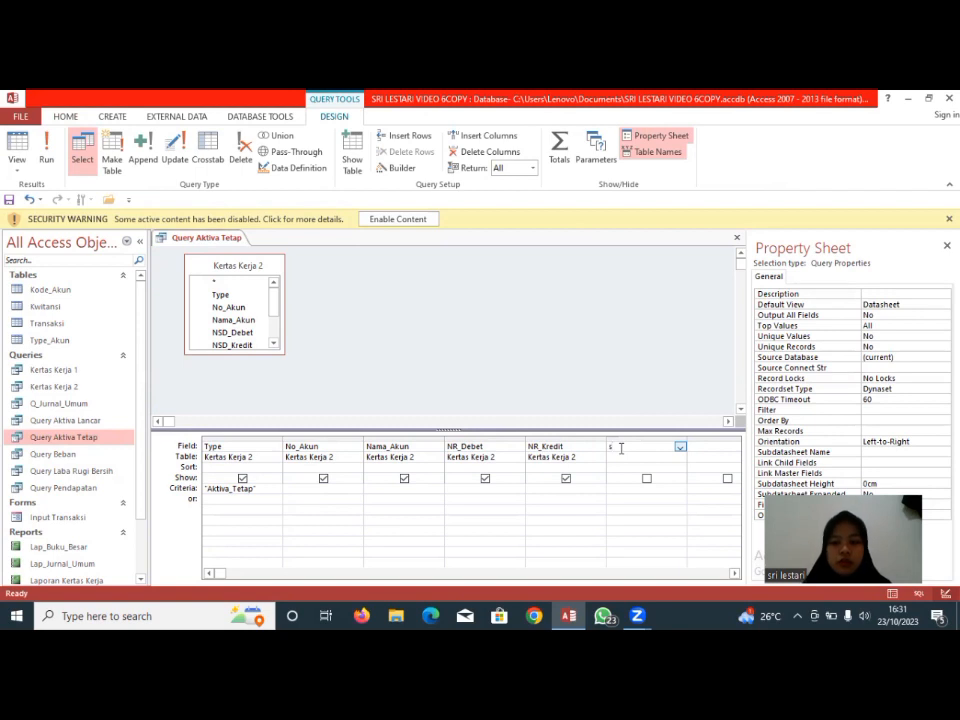
text(Saldo A)
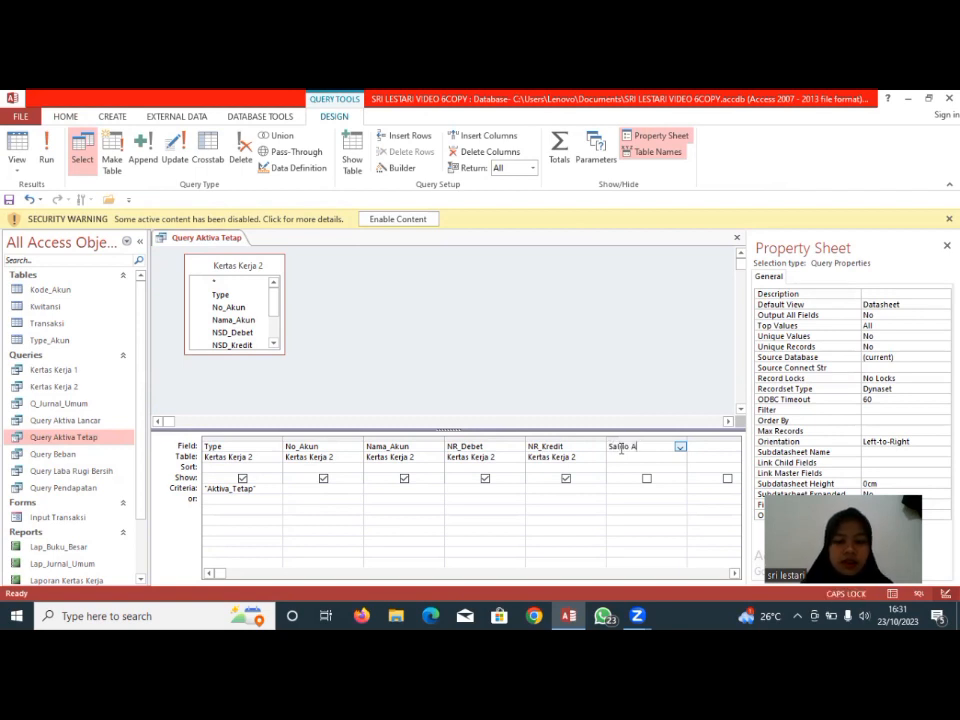
text(ktiv)
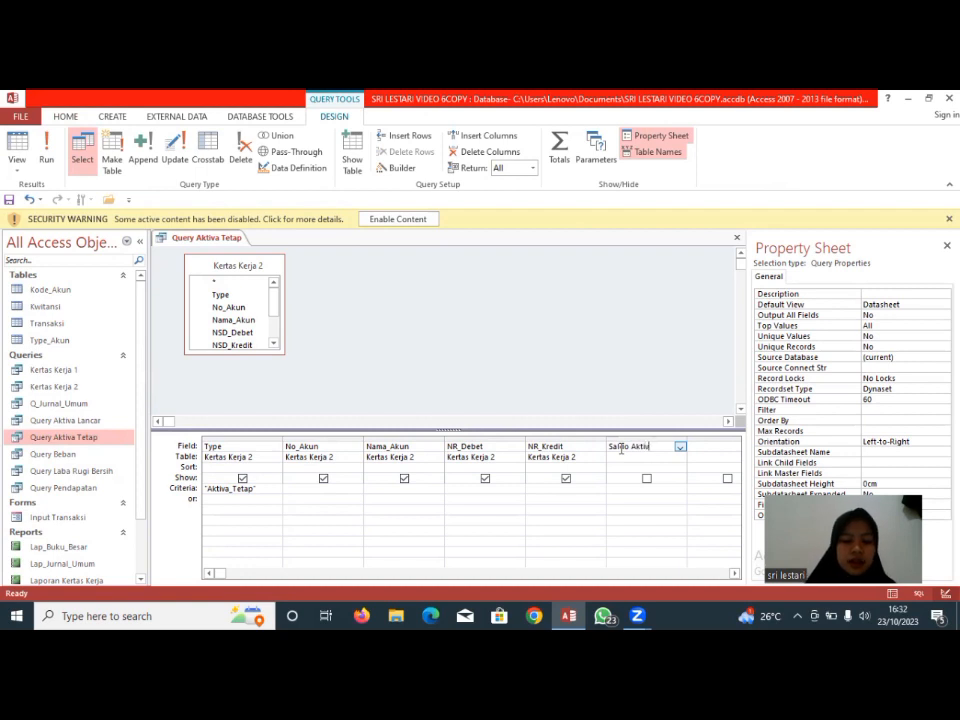
text(a_Tetap)
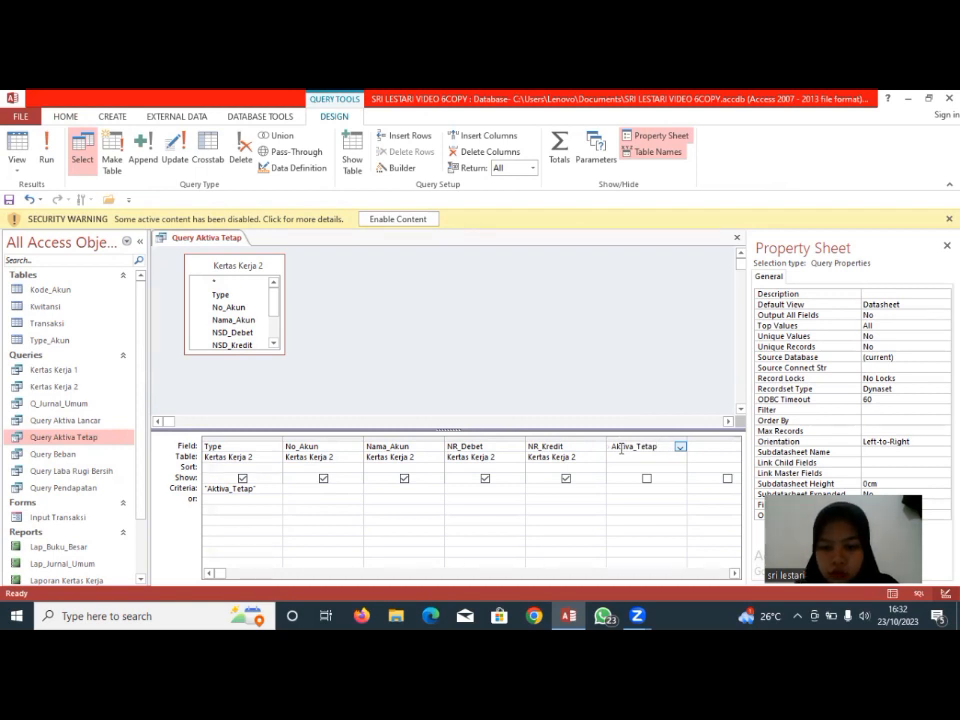
text(:)
key(Caps_Lock)
text([NR_D)
key(Caps_Lock)
text(ebet)
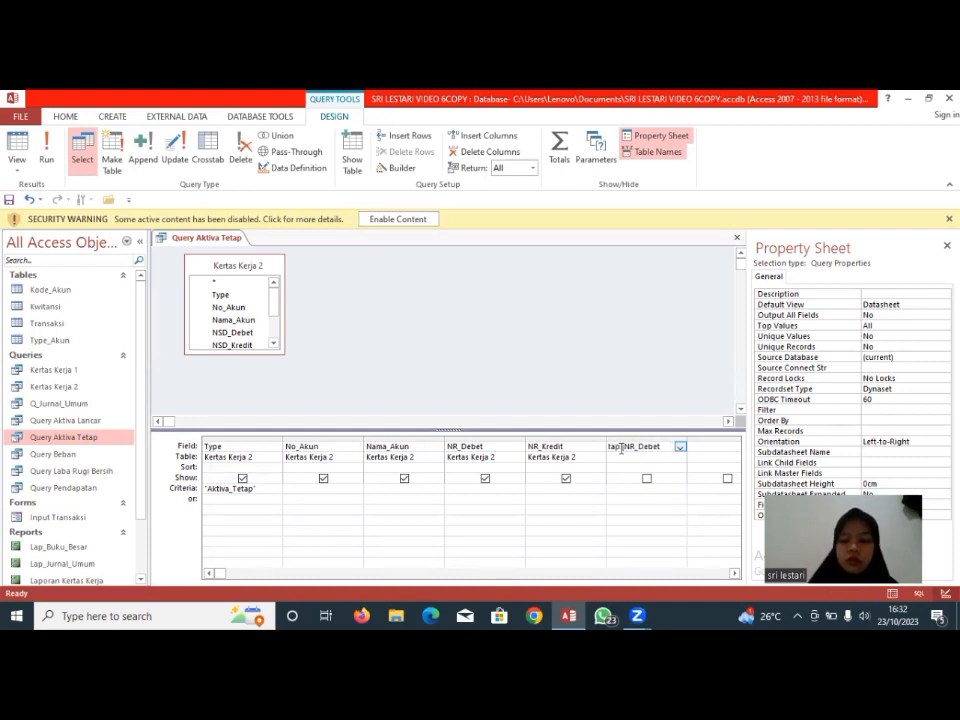
text(]-[)
key(Caps_Lock)
text([NR)
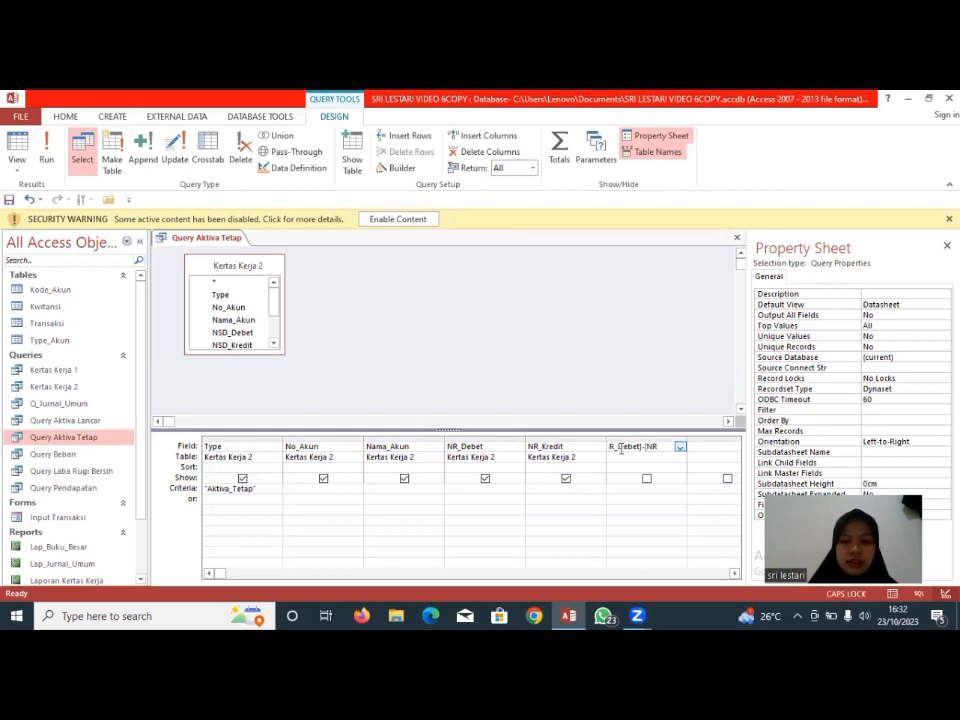
text(_Kred)
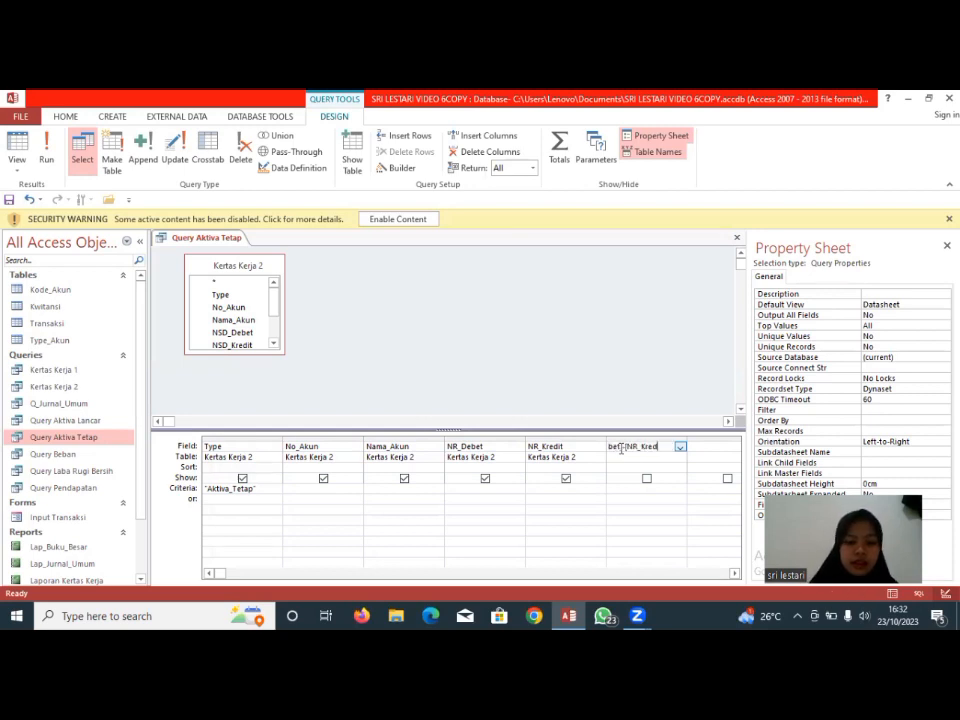
text(it])
click(646, 479)
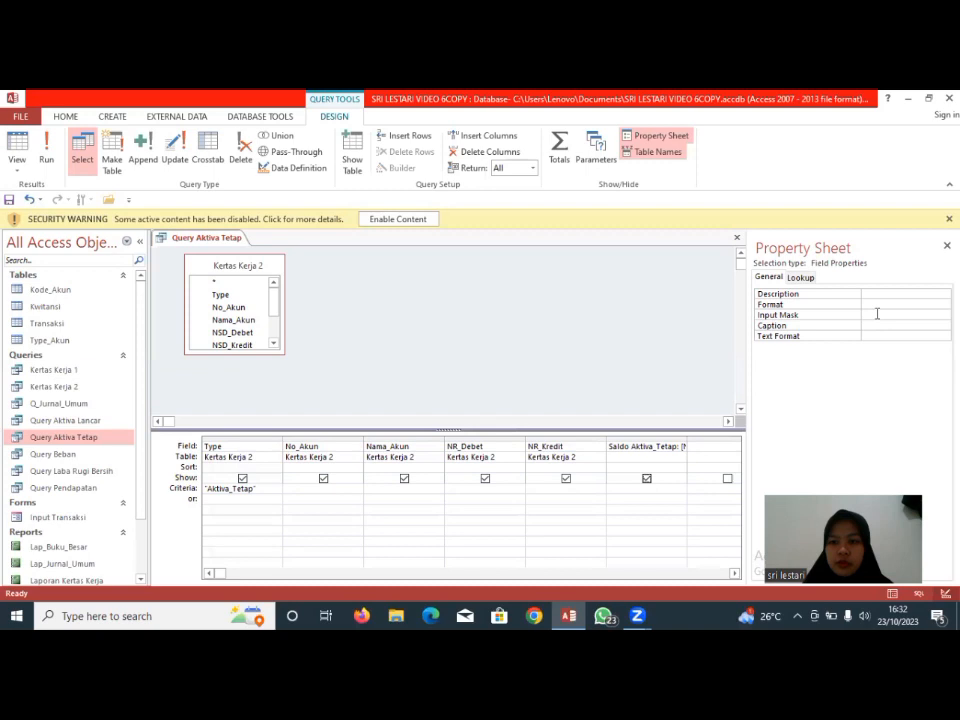
Set the format of the calculated Saldo Aktiva_Tetap field to Currency
click(868, 304)
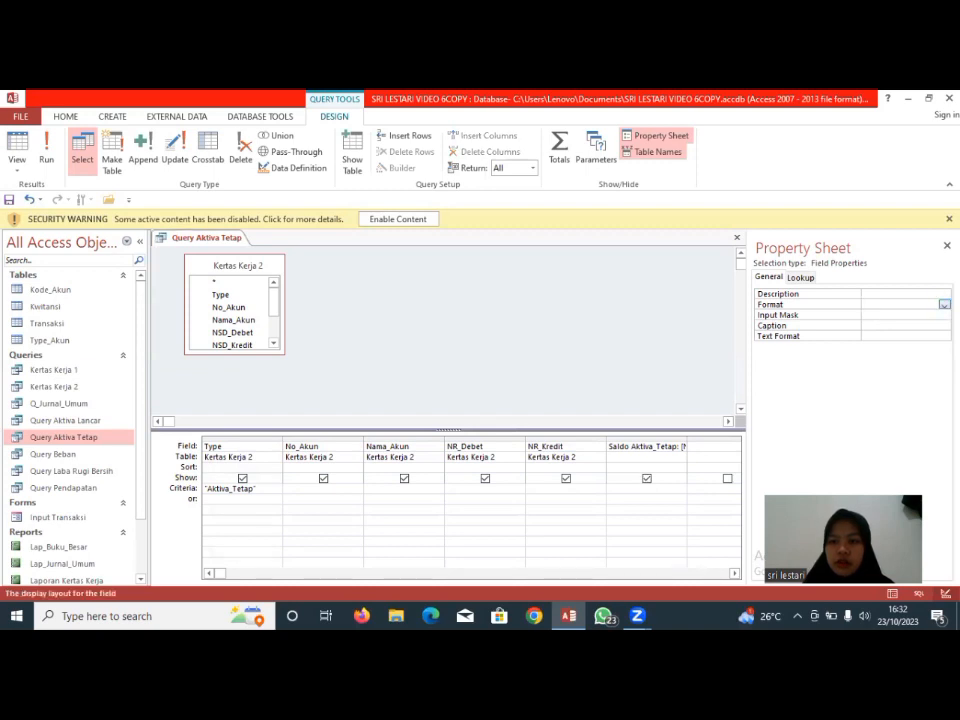
click(944, 304)
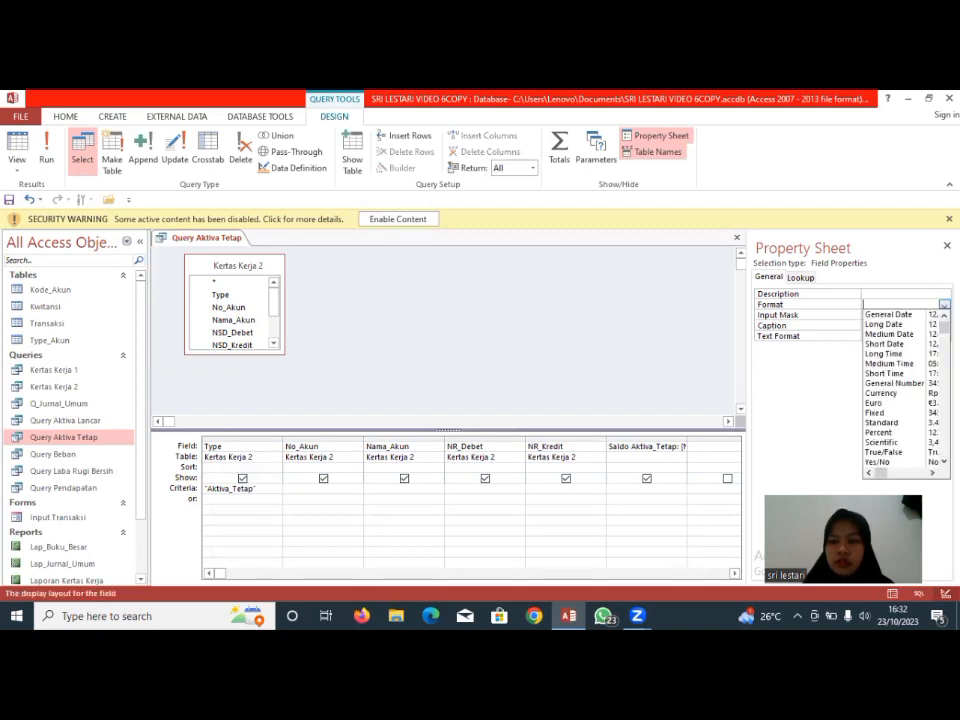
click(912, 396)
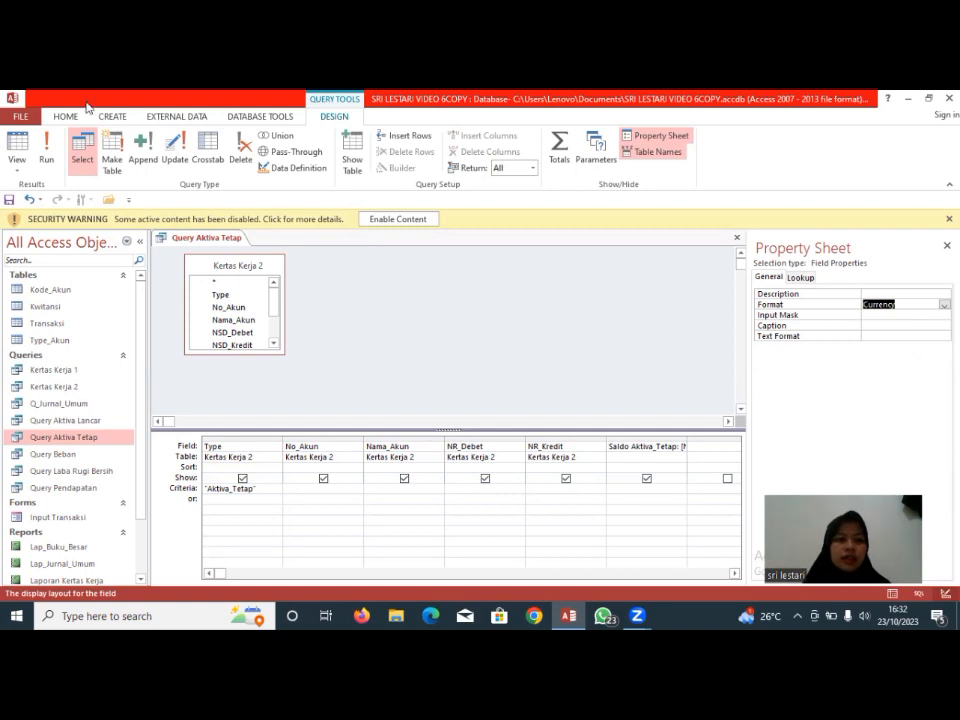
Run Query Aktiva Tetap, widen the Saldo Aktiva_Tetap column to fit its full heading, and close the query
click(48, 152)
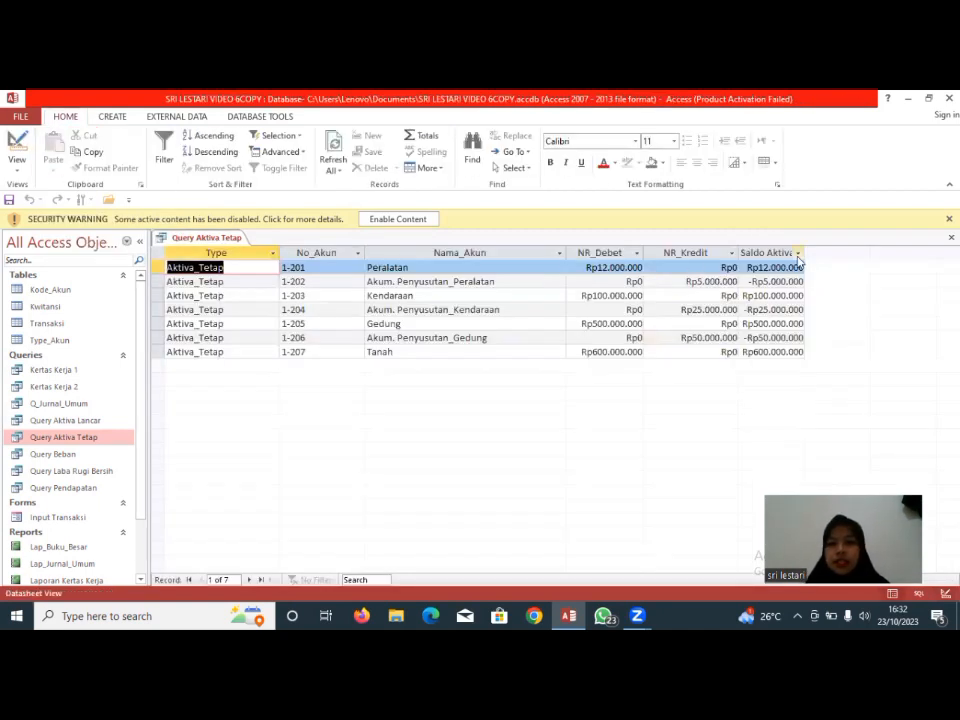
drag(806, 251, 889, 248)
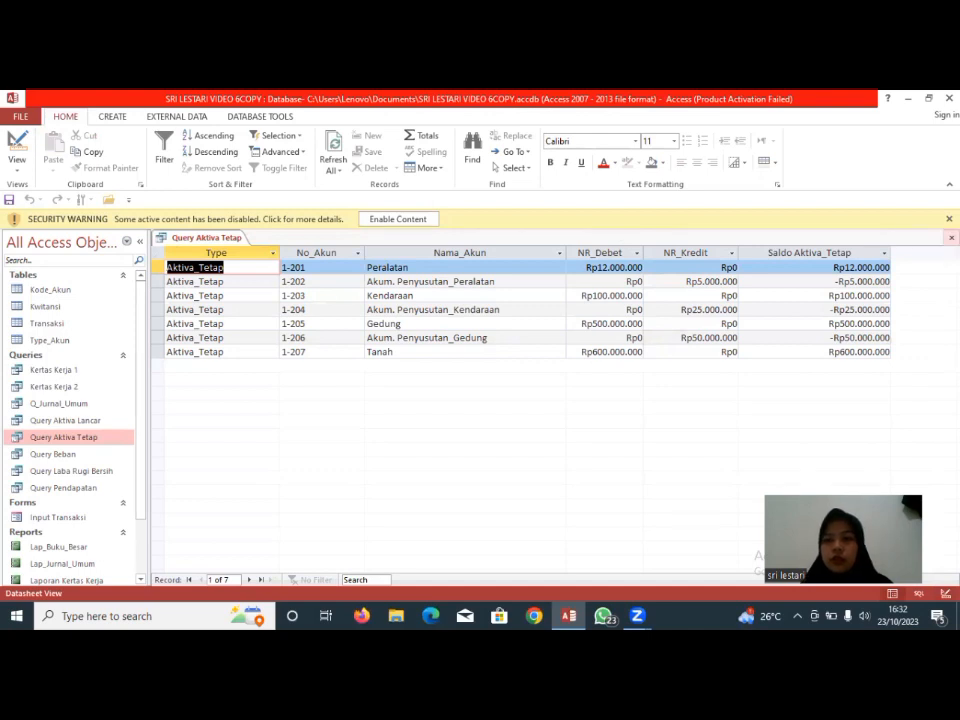
click(951, 238)
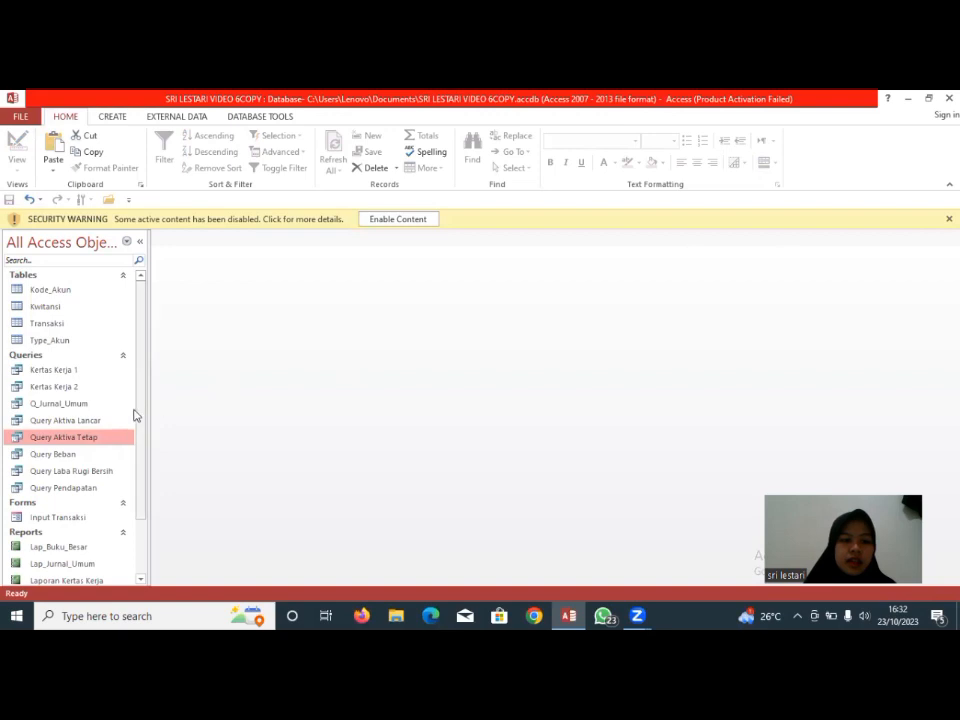
Paste the copied Query Beban as a new query named Query Hutang
click(113, 117)
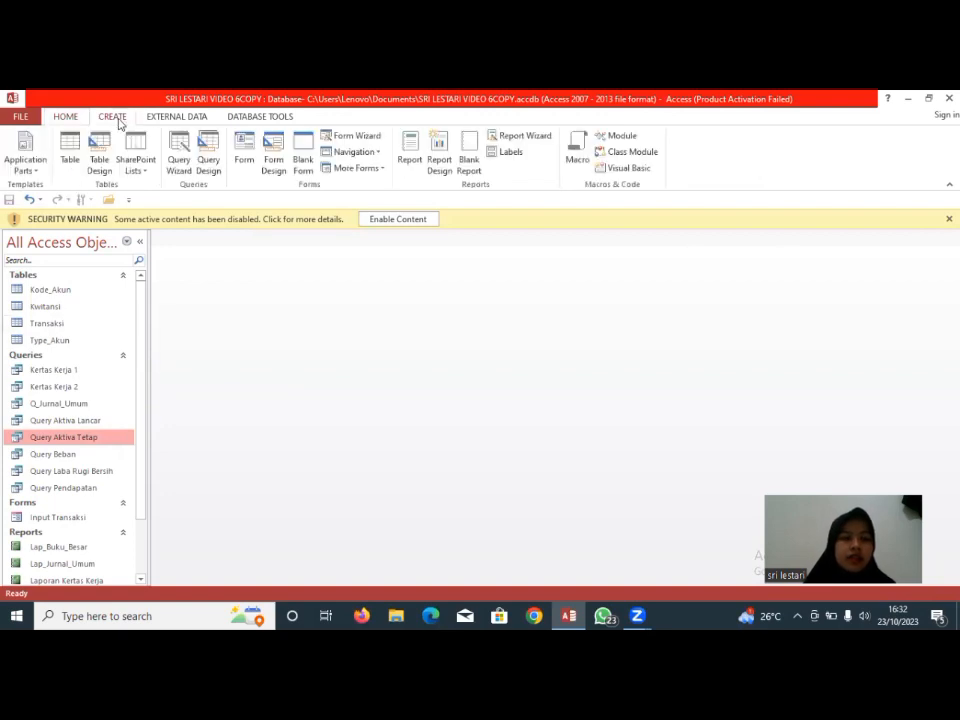
click(65, 117)
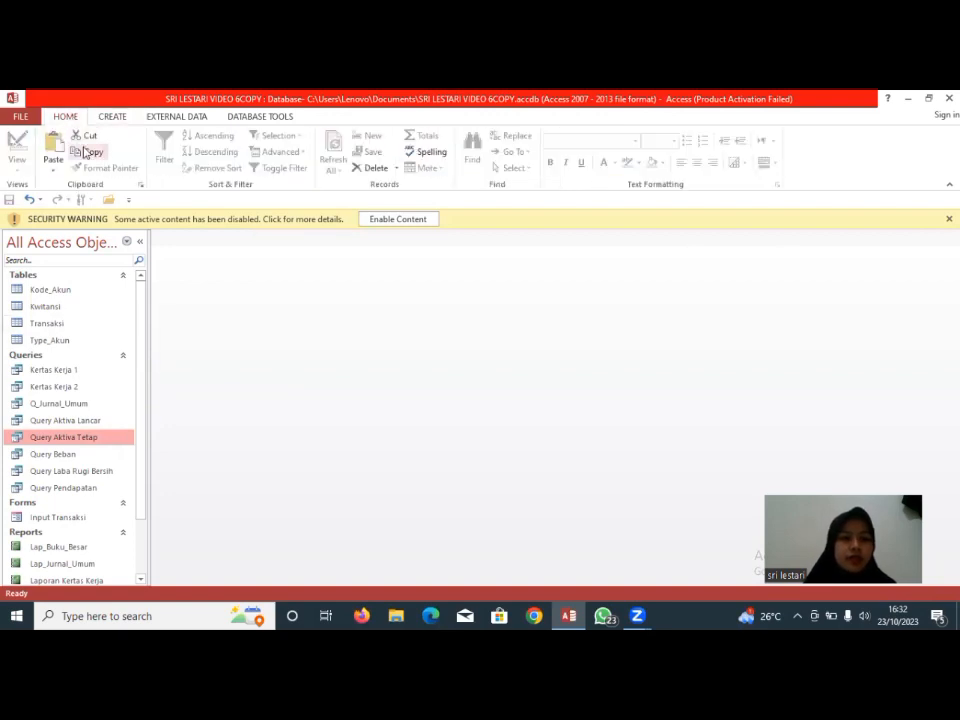
click(50, 142)
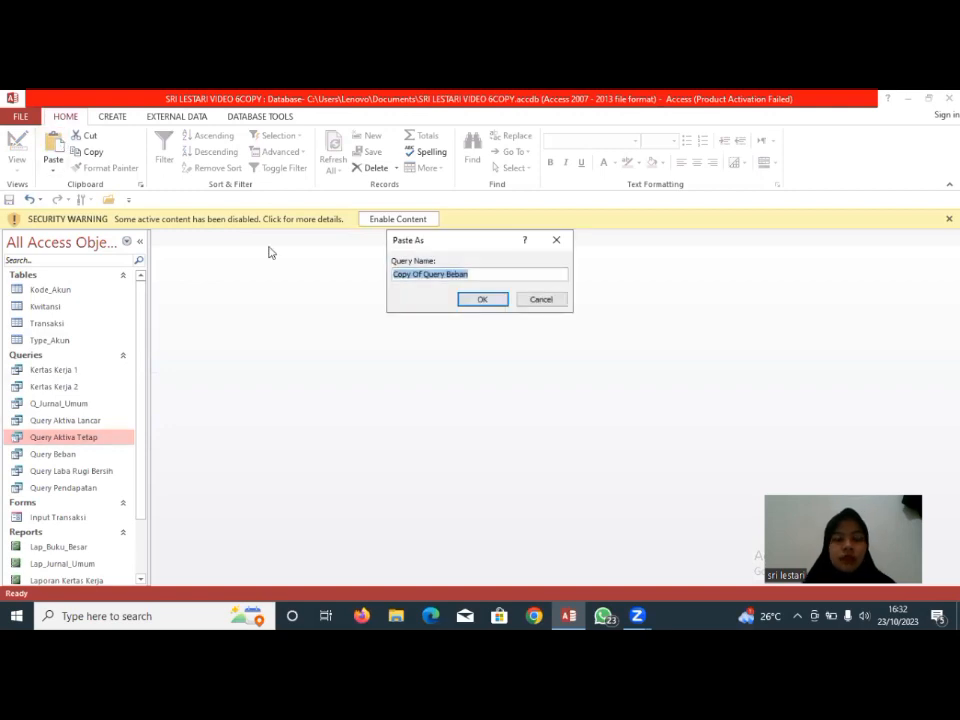
click(478, 273)
key(BackSpace)
key(BackSpace)
key(BackSpace)
key(BackSpace)
key(BackSpace)
key(BackSpace)
key(BackSpace)
key(BackSpace)
key(BackSpace)
key(BackSpace)
key(BackSpace)
key(BackSpace)
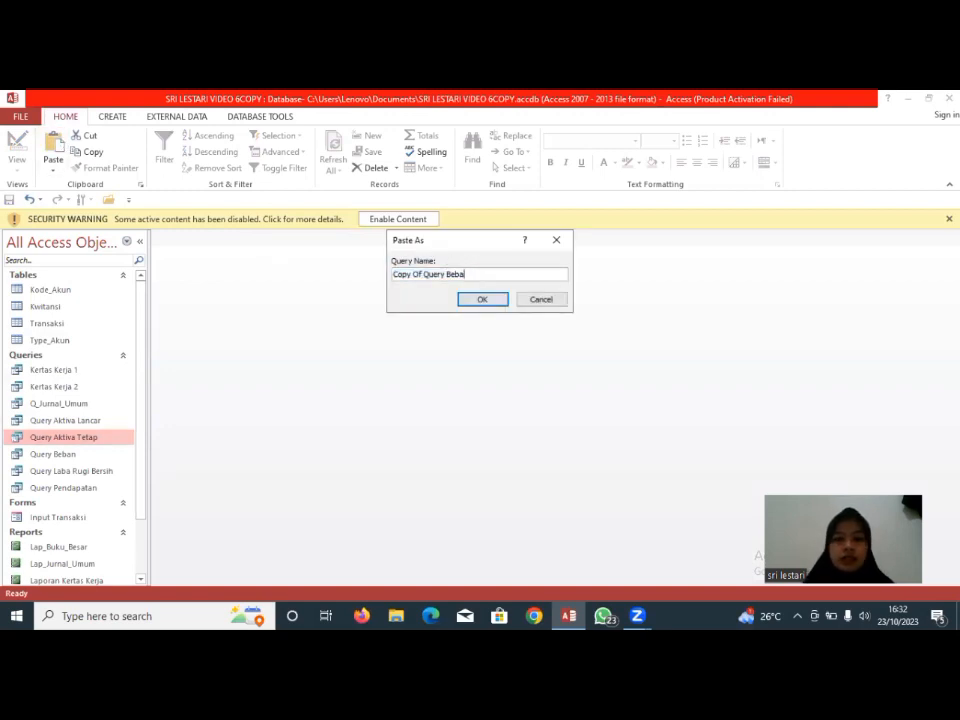
key(BackSpace)
key(BackSpace)
key(BackSpace)
key(BackSpace)
key(BackSpace)
key(BackSpace)
key(BackSpace)
text(Q)
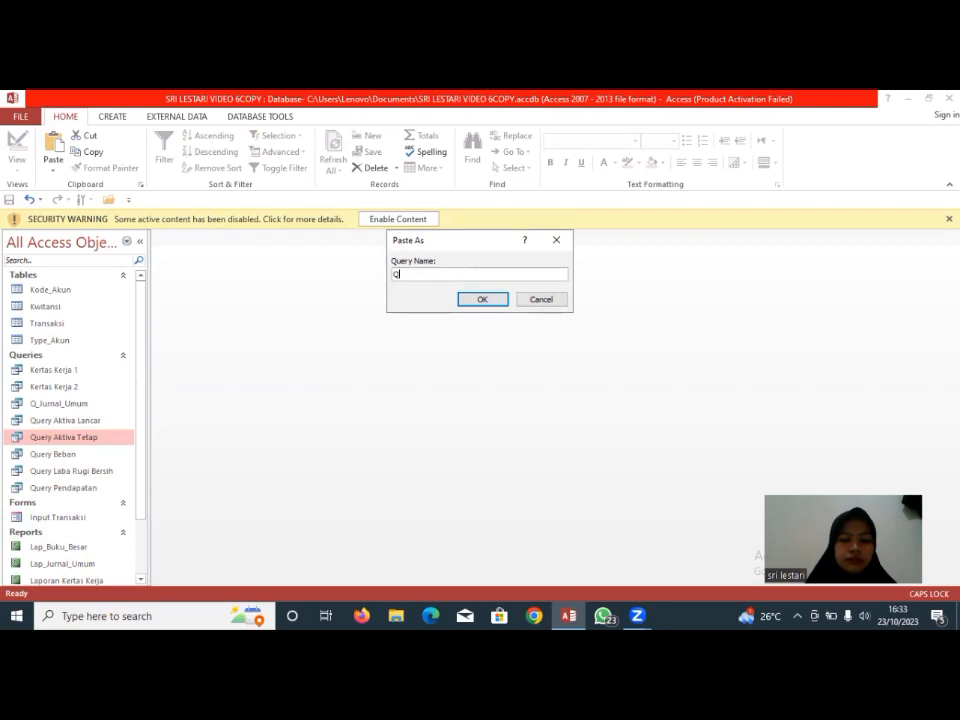
text(uery)
key(Caps_Lock)
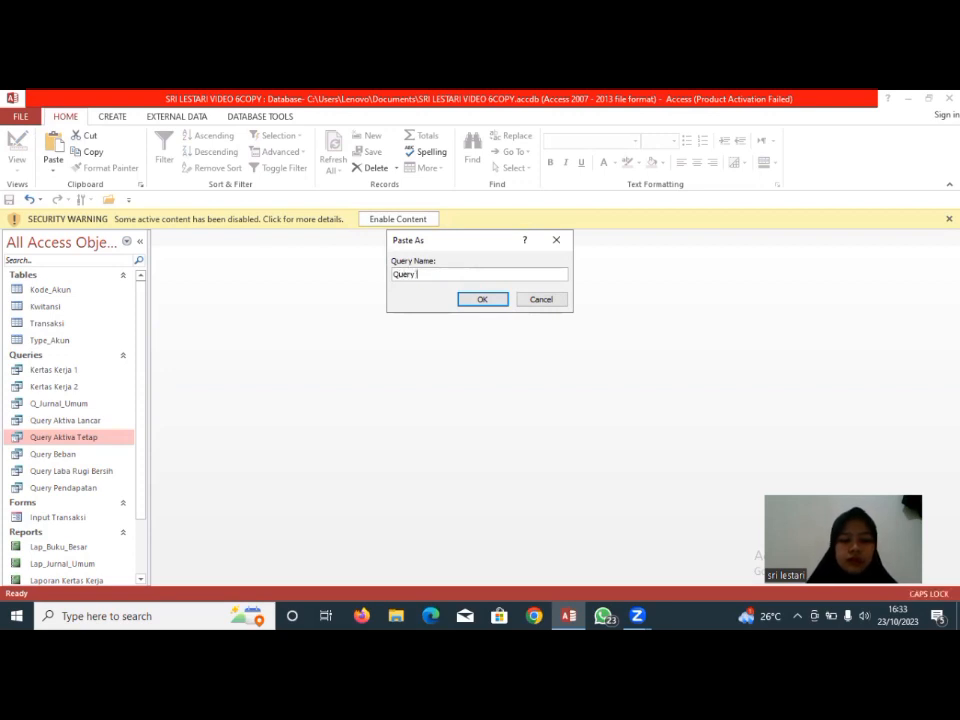
text(Hutang)
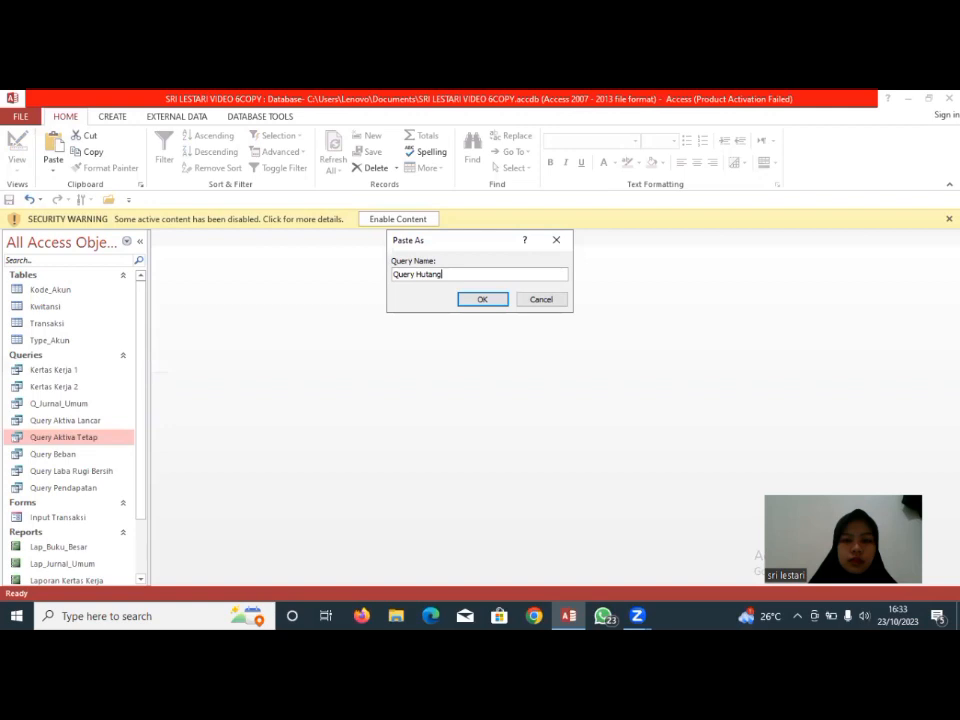
click(484, 300)
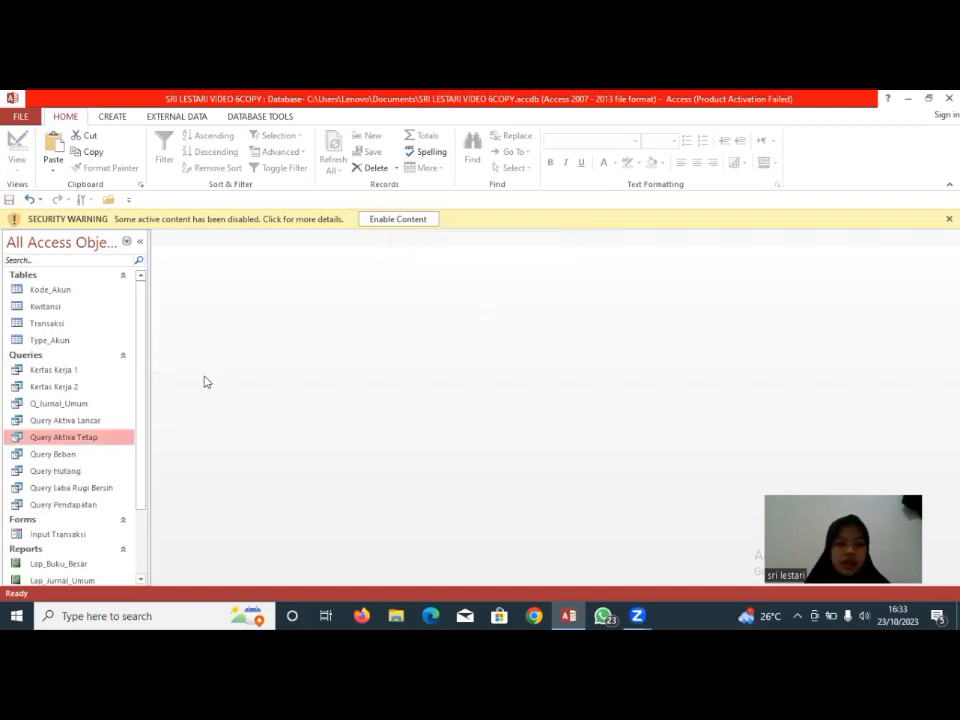
Open Query Hutang in Design View and set the Type field's criterion to "Hutang"
click(56, 471)
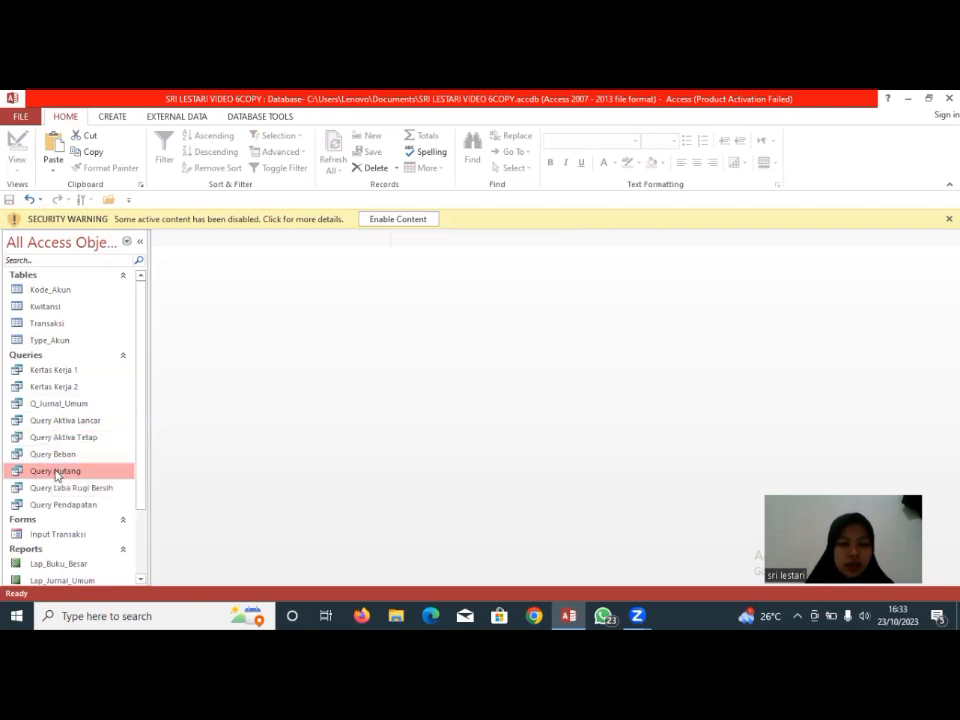
right_click(56, 474)
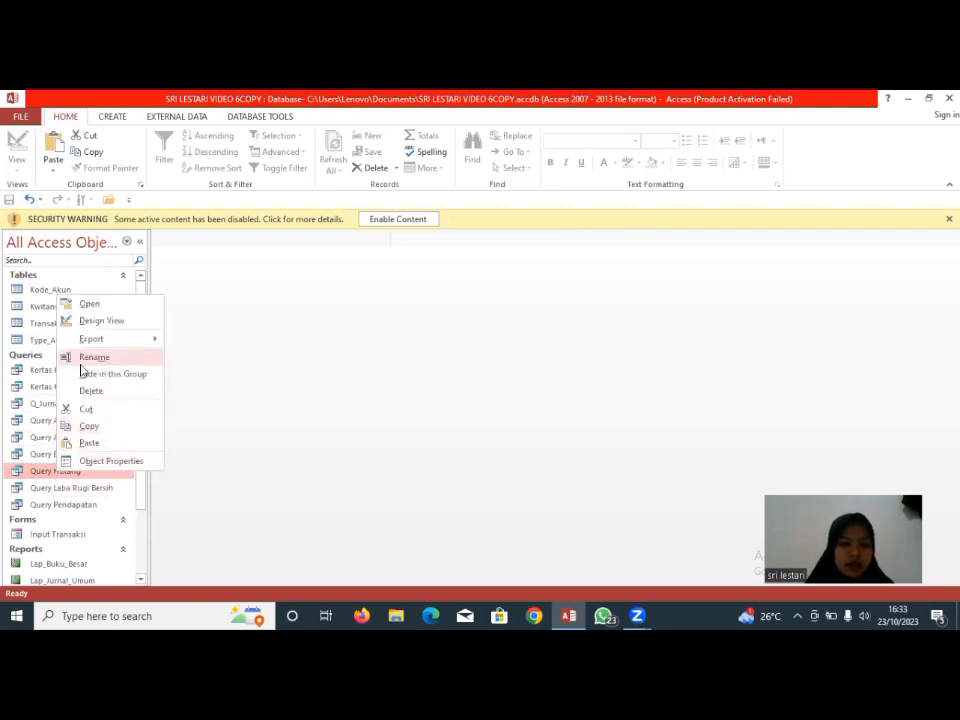
click(100, 321)
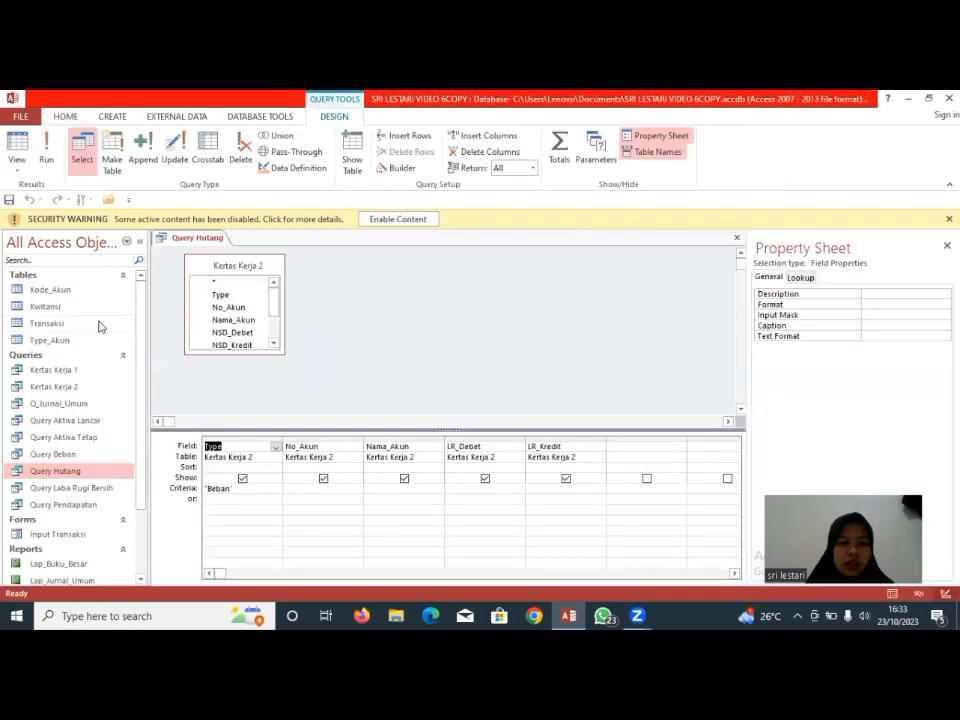
click(231, 488)
key(BackSpace)
key(BackSpace)
key(BackSpace)
key(BackSpace)
key(BackSpace)
key(BackSpace)
key(BackSpace)
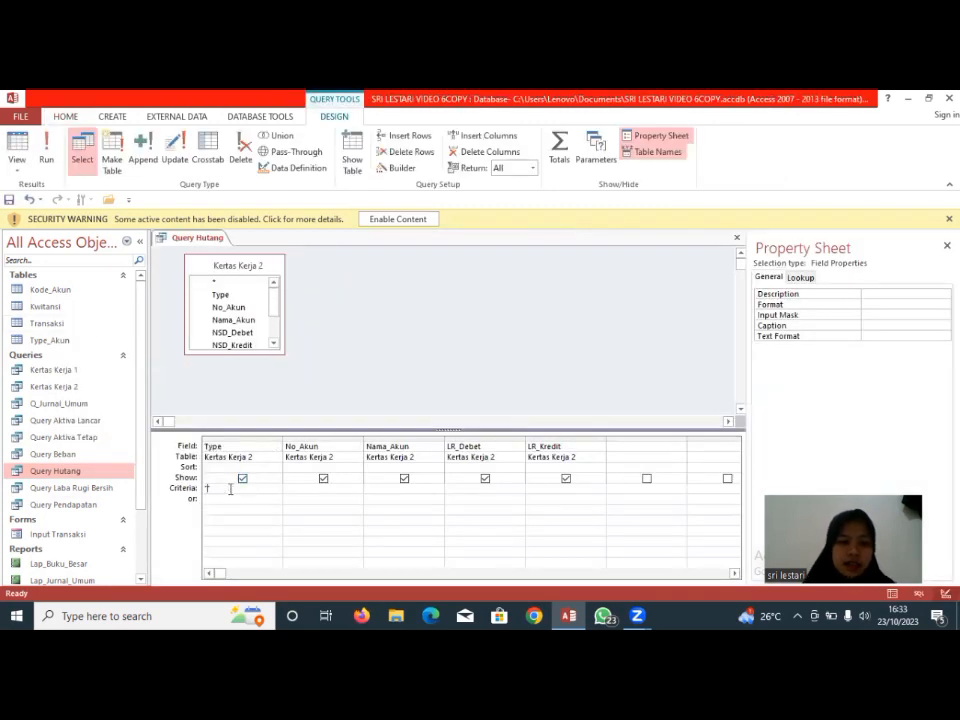
text("H)
key(Caps_Lock)
text(utang")
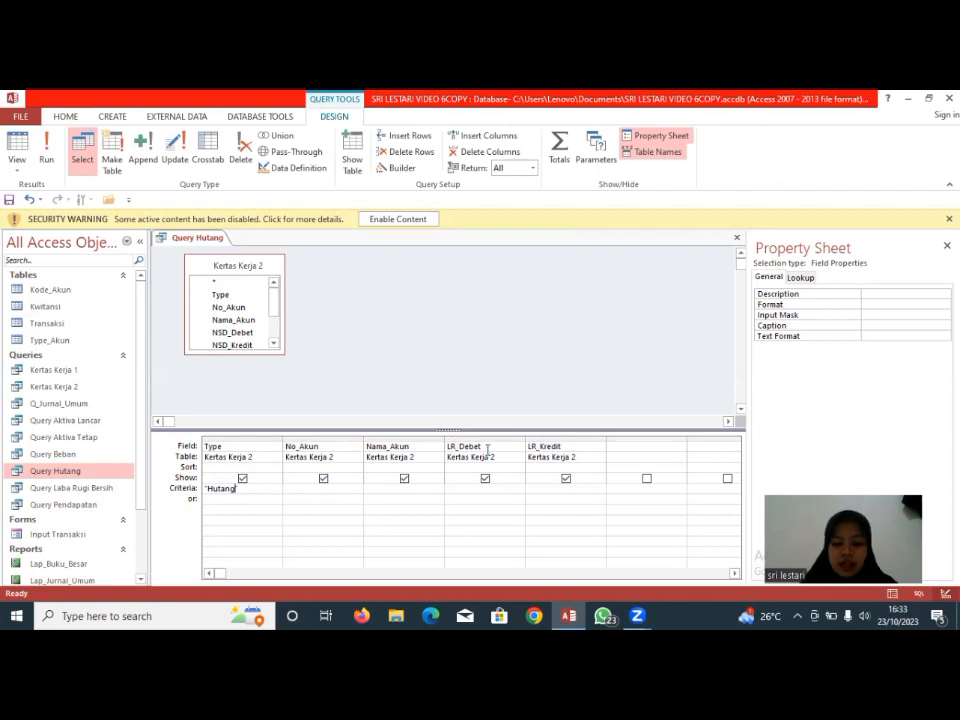
right_click(487, 447)
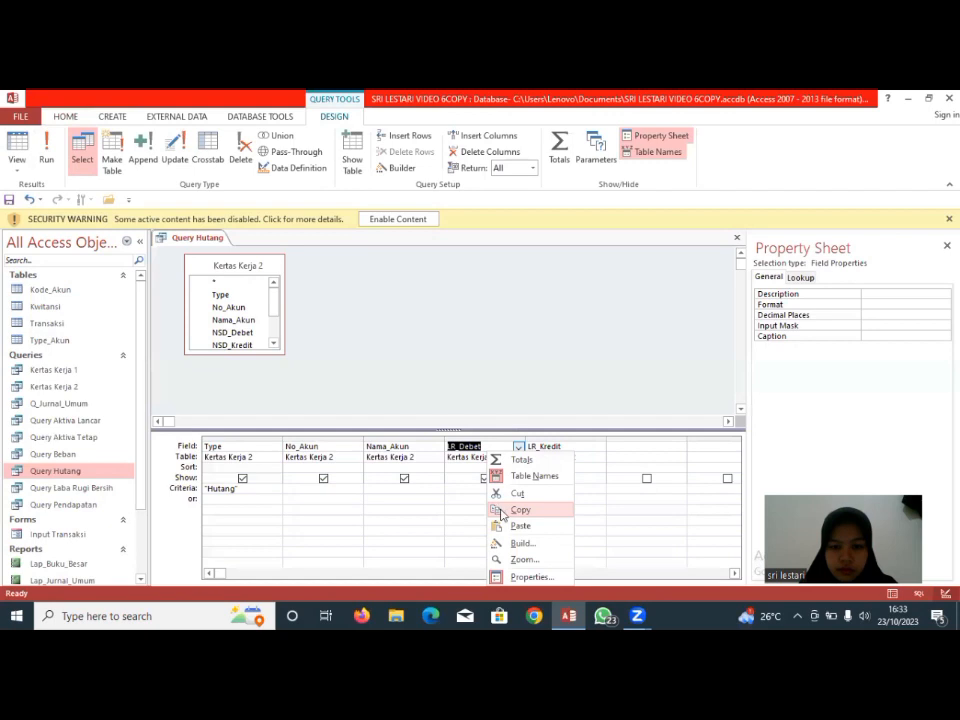
double_click(469, 467)
double_click(497, 447)
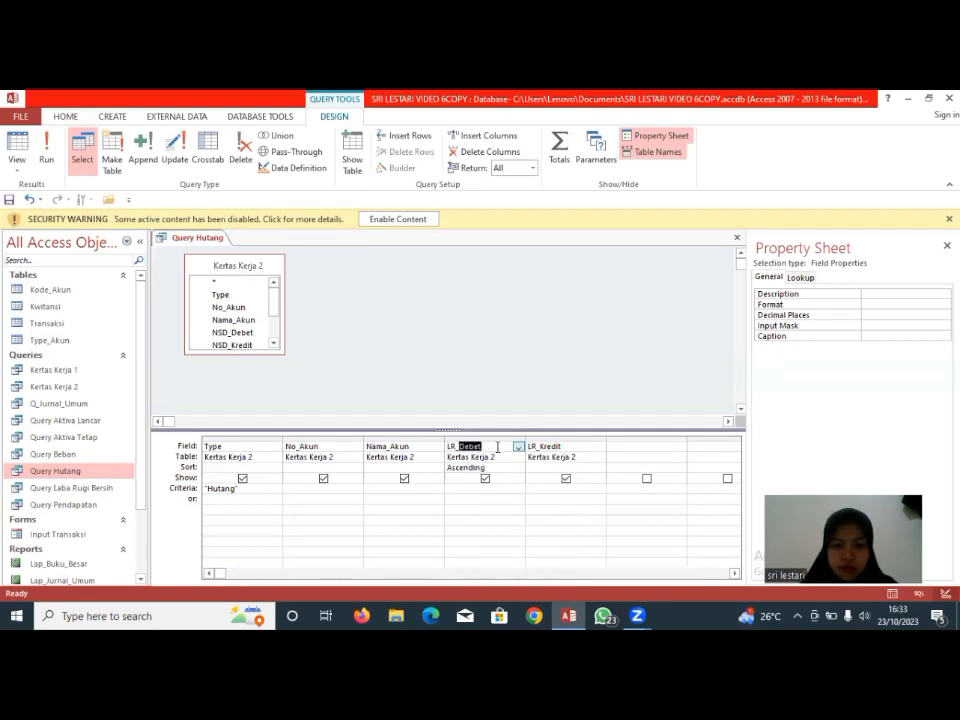
drag(448, 446, 516, 501)
click(485, 478)
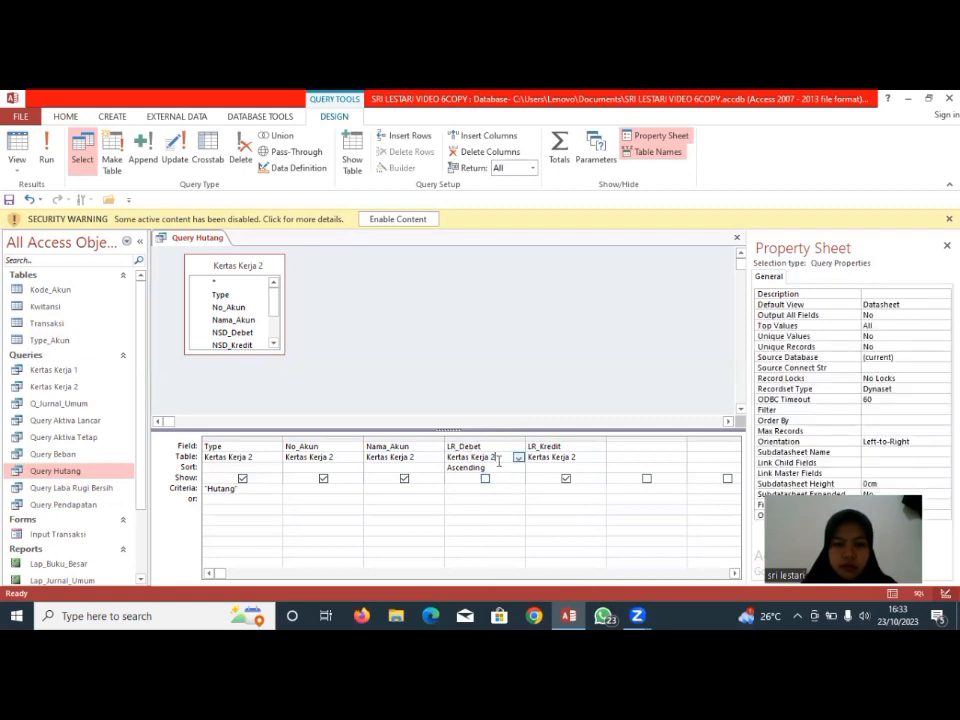
right_click(498, 460)
click(482, 442)
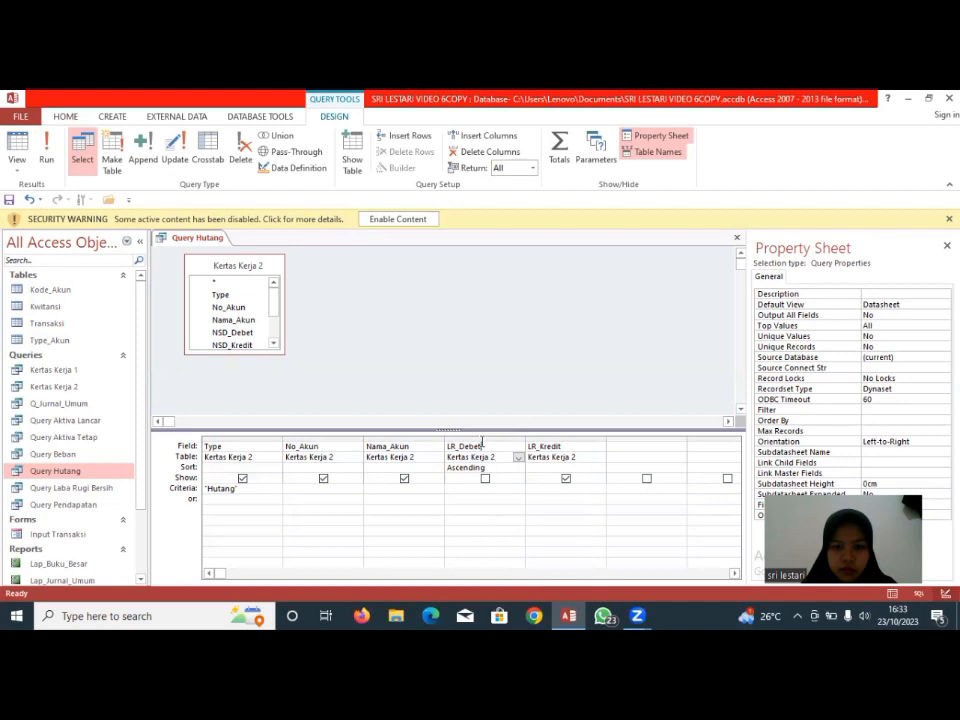
Clear the LR_Debet field and its Ascending sort order from the design grid of Query Hutang
double_click(478, 446)
right_click(483, 444)
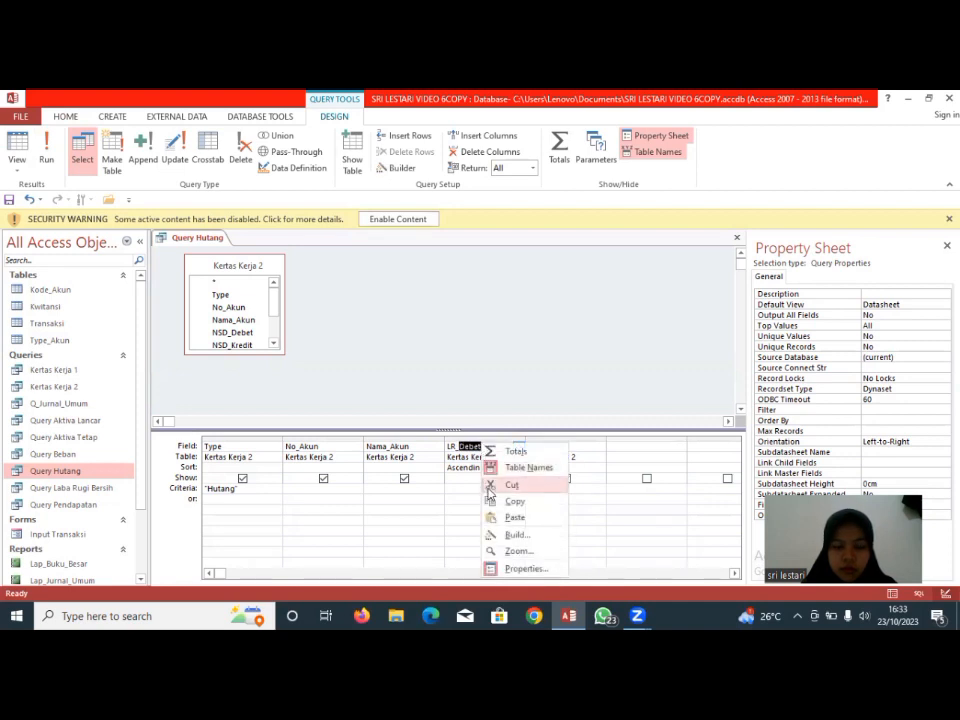
click(489, 486)
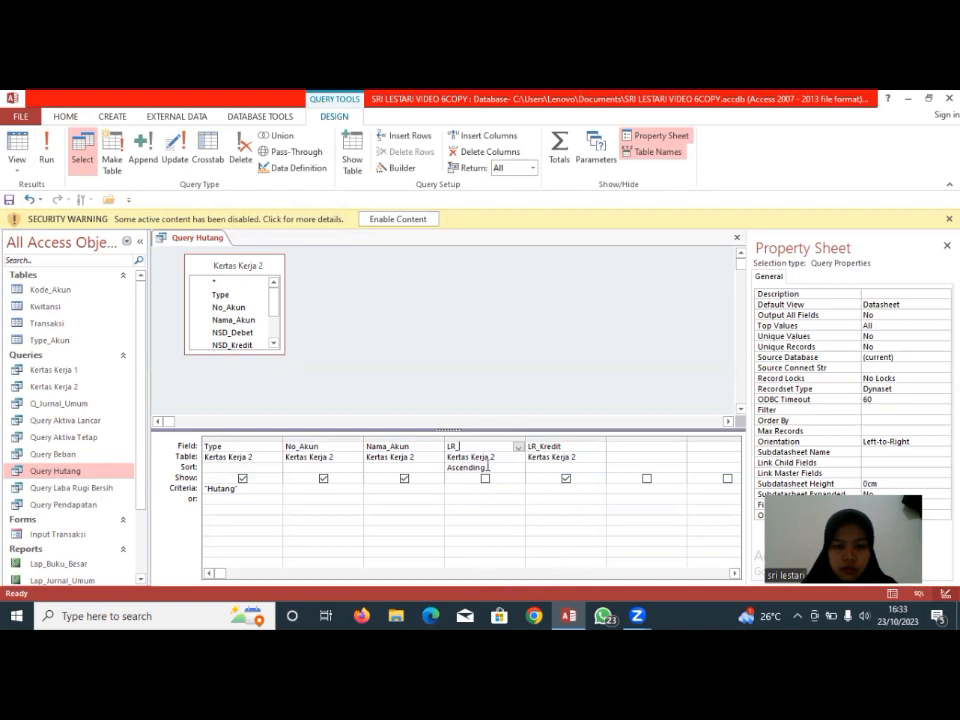
click(503, 468)
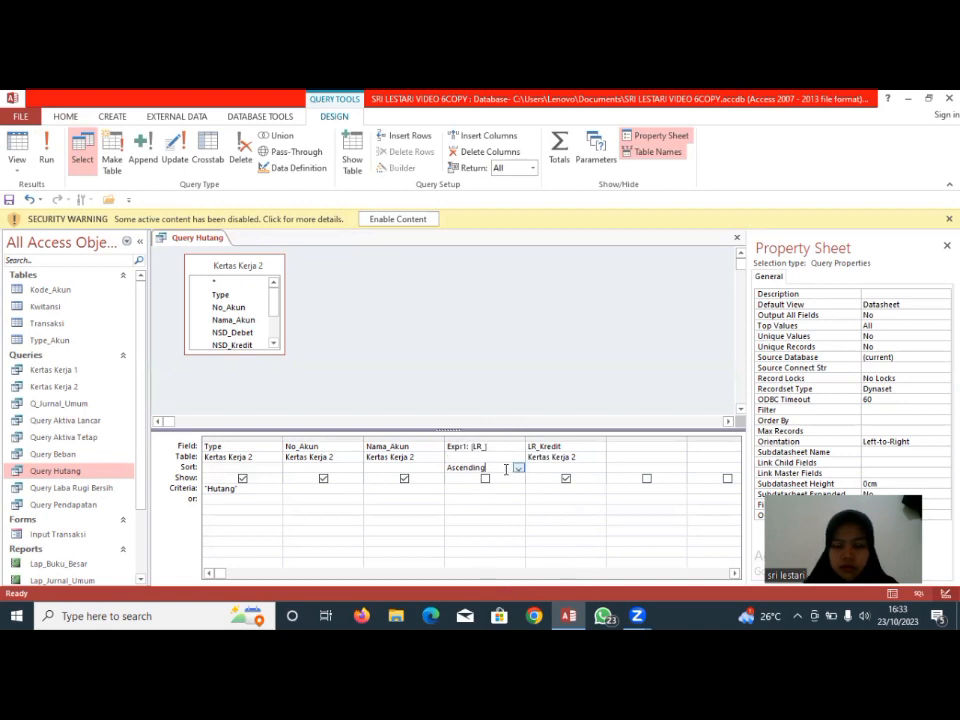
key(BackSpace)
key(BackSpace)
key(BackSpace)
key(BackSpace)
key(BackSpace)
key(BackSpace)
key(BackSpace)
key(BackSpace)
click(505, 446)
key(BackSpace)
key(BackSpace)
key(BackSpace)
key(BackSpace)
key(BackSpace)
key(BackSpace)
key(BackSpace)
key(BackSpace)
key(BackSpace)
key(BackSpace)
key(BackSpace)
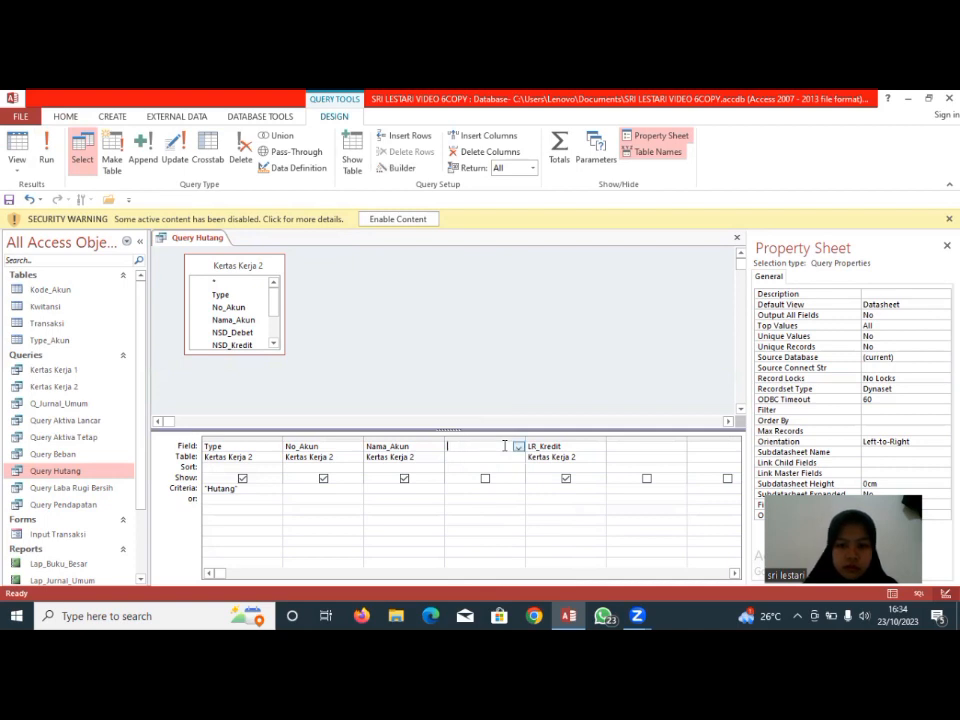
right_click(505, 446)
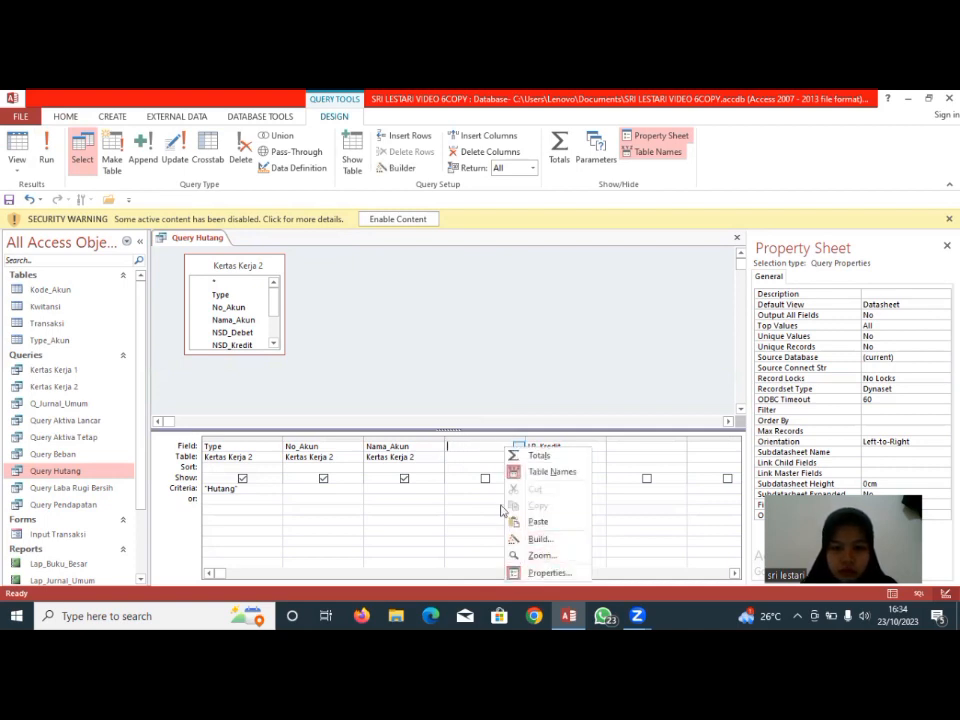
click(484, 457)
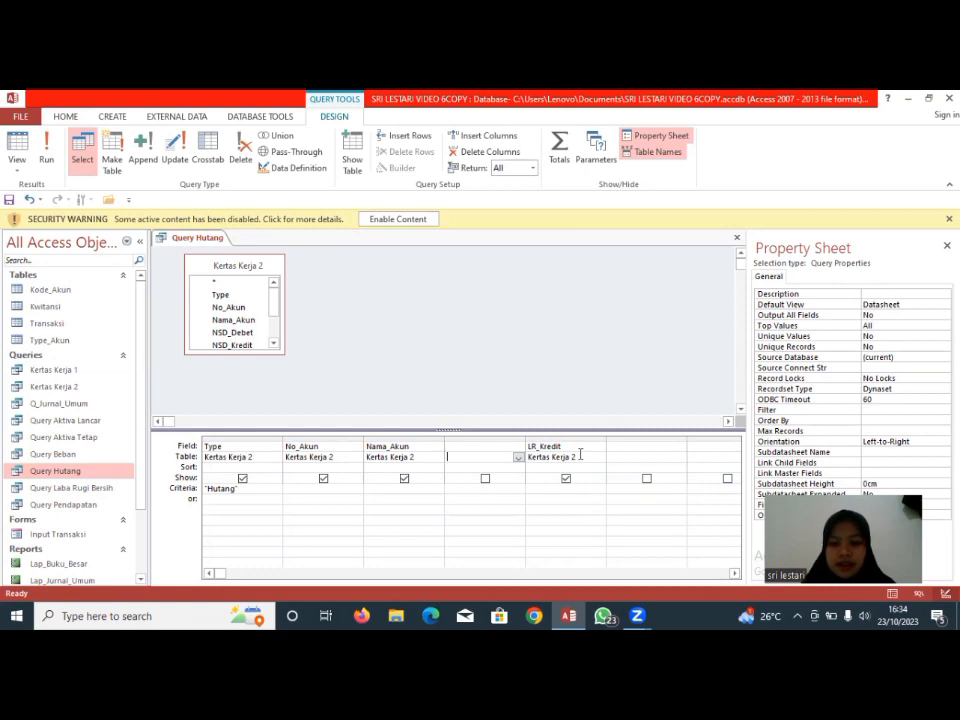
Clear the LR_Kredit field and its table name from the design grid of Query Hutang
click(580, 456)
key(BackSpace)
key(BackSpace)
key(BackSpace)
key(BackSpace)
key(BackSpace)
key(BackSpace)
key(BackSpace)
key(BackSpace)
key(BackSpace)
key(BackSpace)
key(BackSpace)
key(BackSpace)
key(BackSpace)
key(BackSpace)
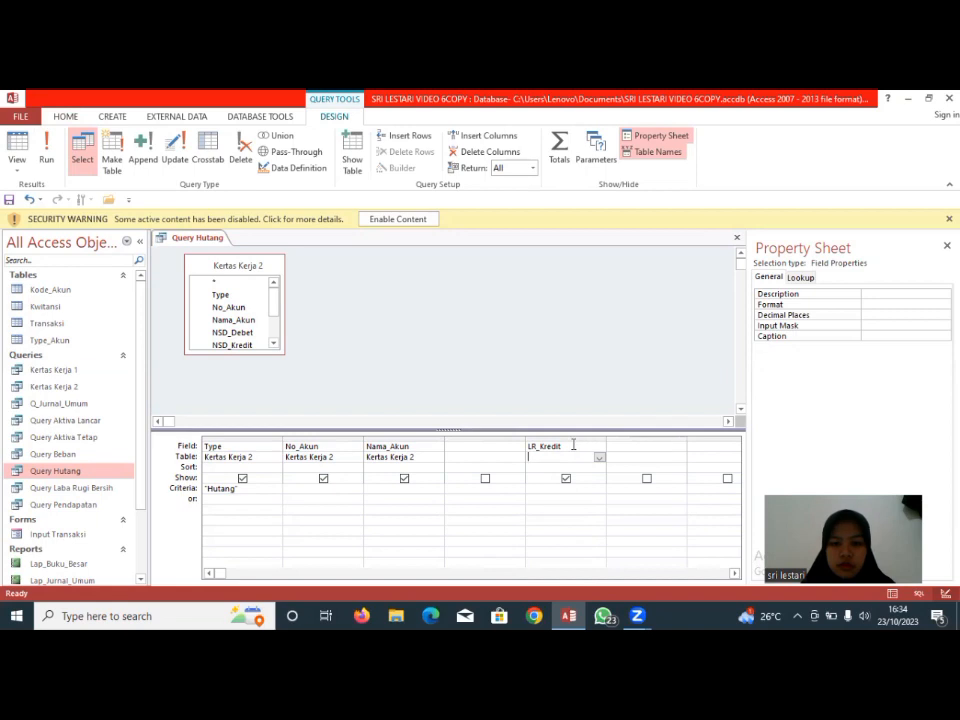
click(573, 445)
key(BackSpace)
key(BackSpace)
key(BackSpace)
key(BackSpace)
key(BackSpace)
key(BackSpace)
key(BackSpace)
key(BackSpace)
key(BackSpace)
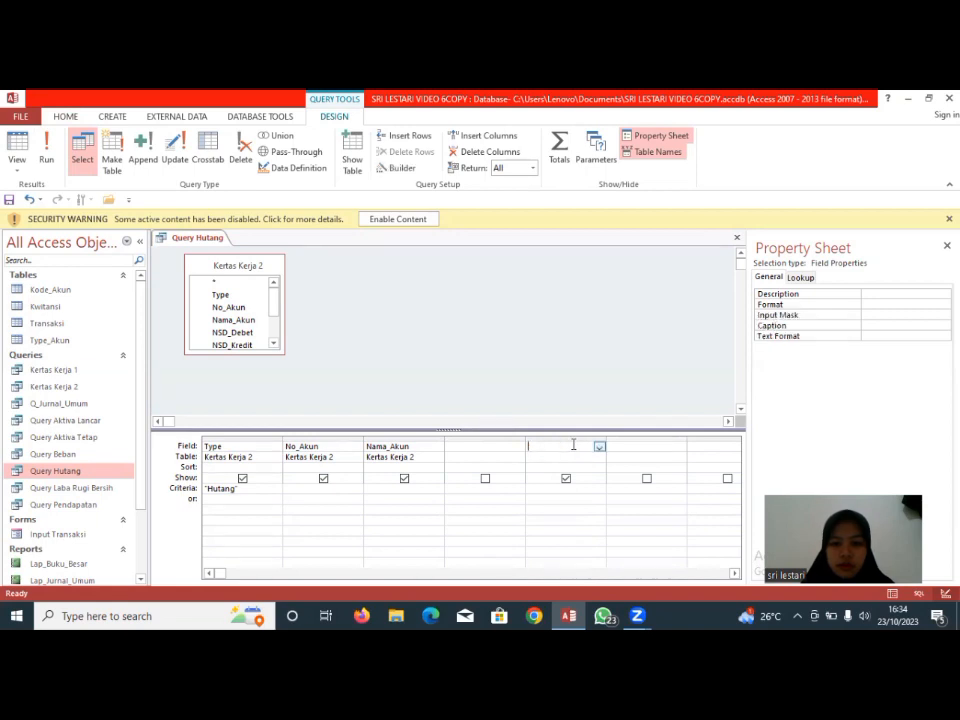
Add the NSD_Kredit field from Kertas Kerja 2 to the design grid of Query Hutang and set its format to Currency
click(506, 447)
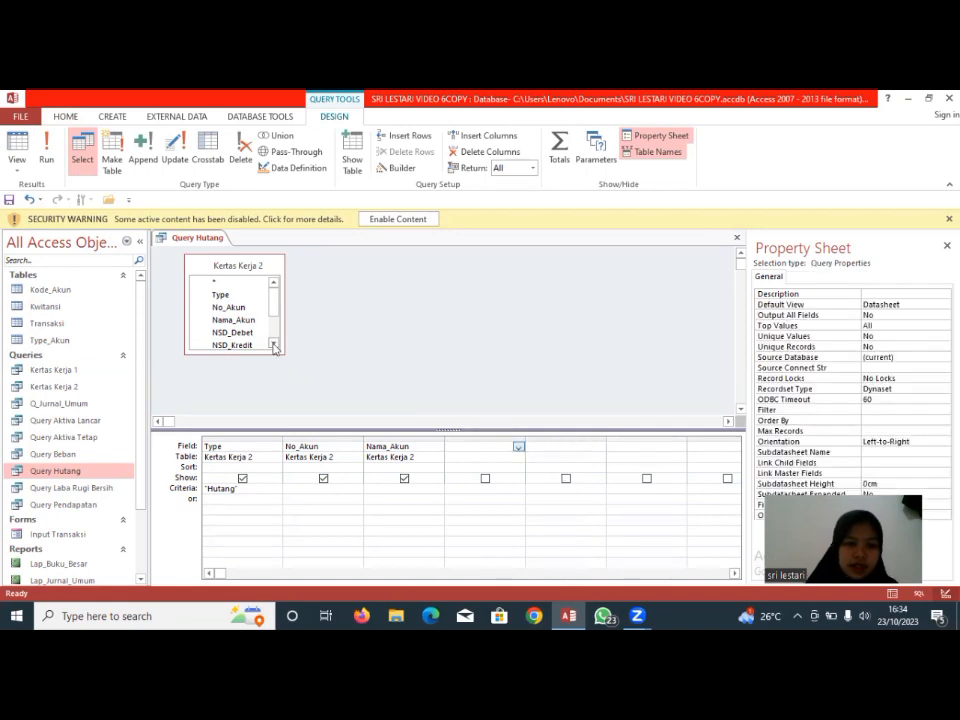
scroll(268, 342, down, 1)
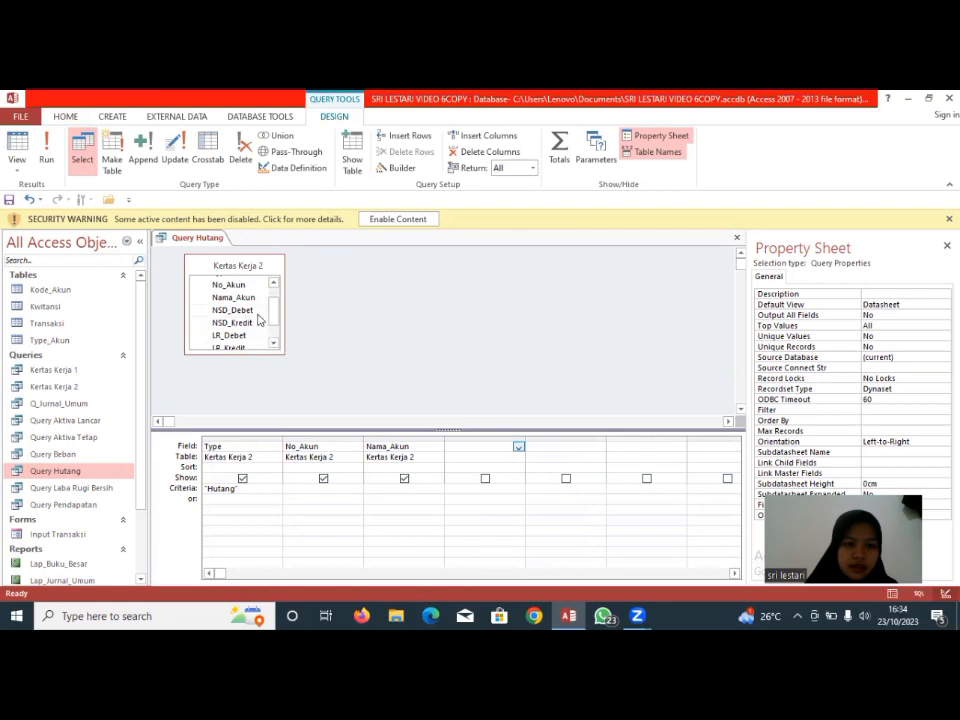
double_click(258, 325)
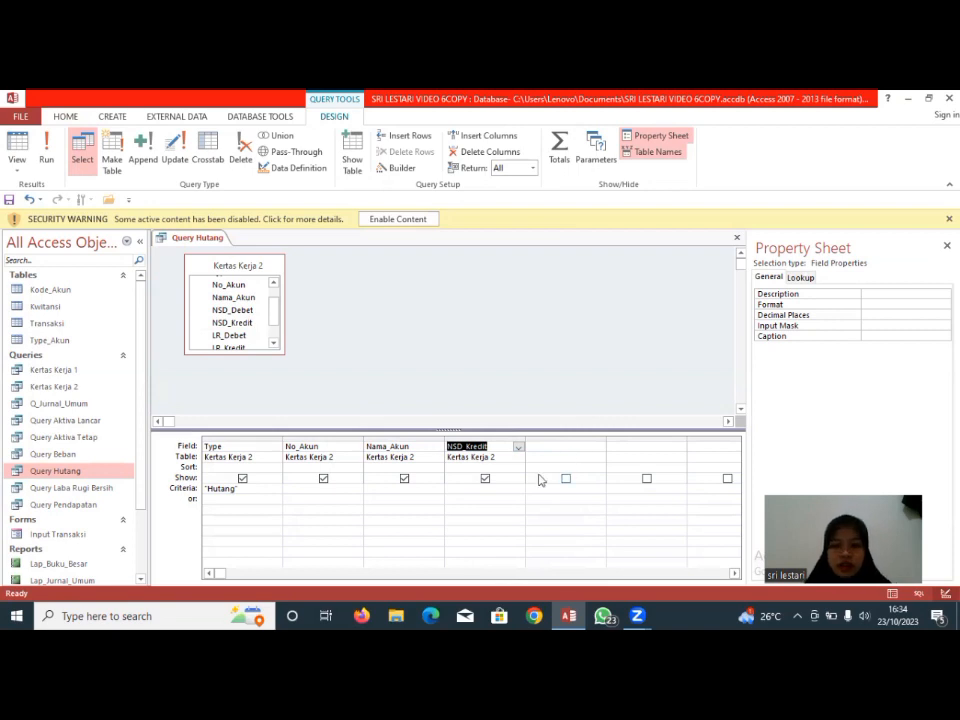
click(889, 303)
click(944, 304)
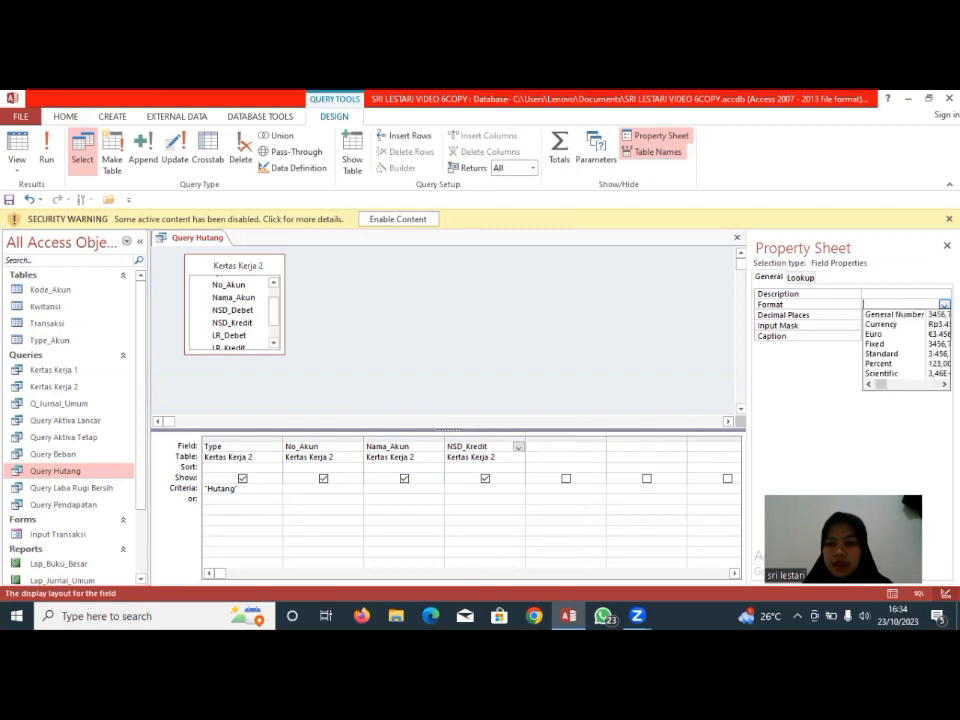
click(880, 324)
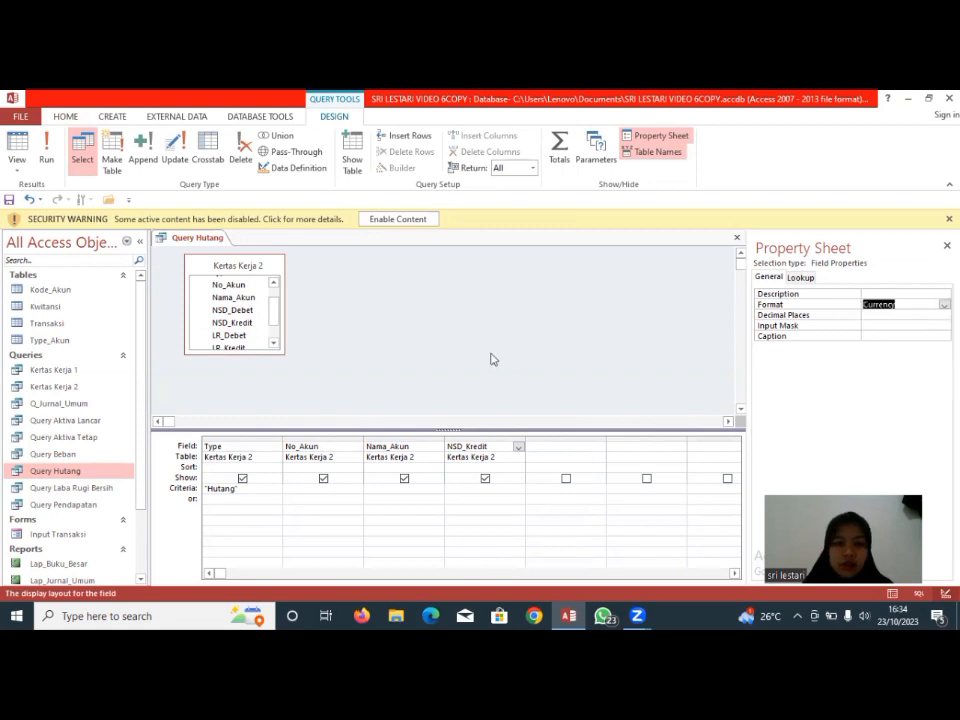
Run Query Hutang, widen its NSD_Kredit column and close the query
click(48, 148)
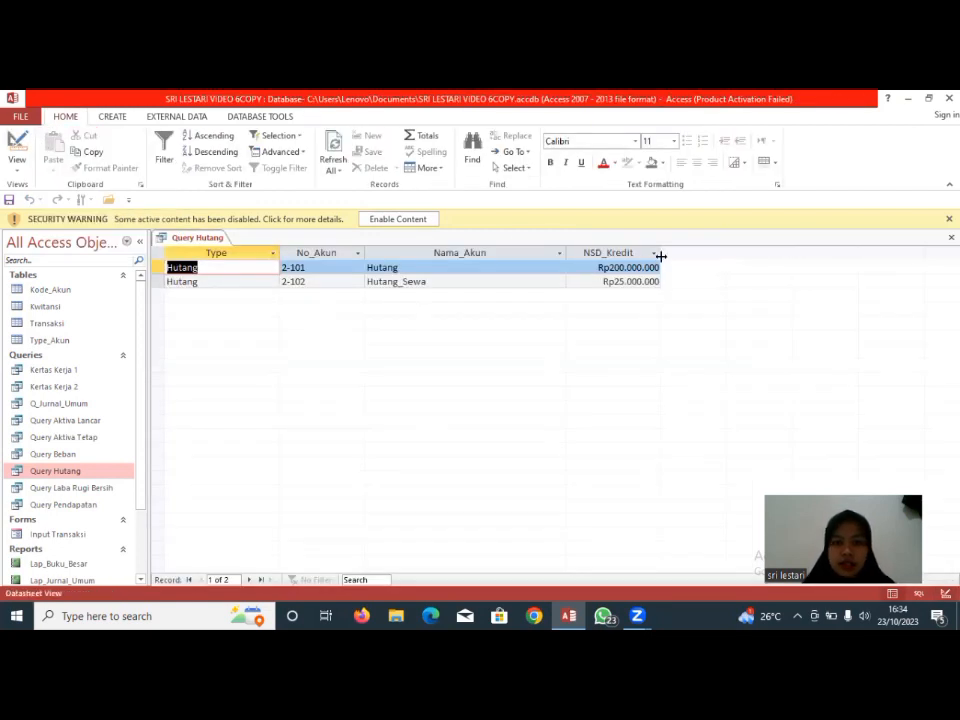
drag(660, 255, 701, 256)
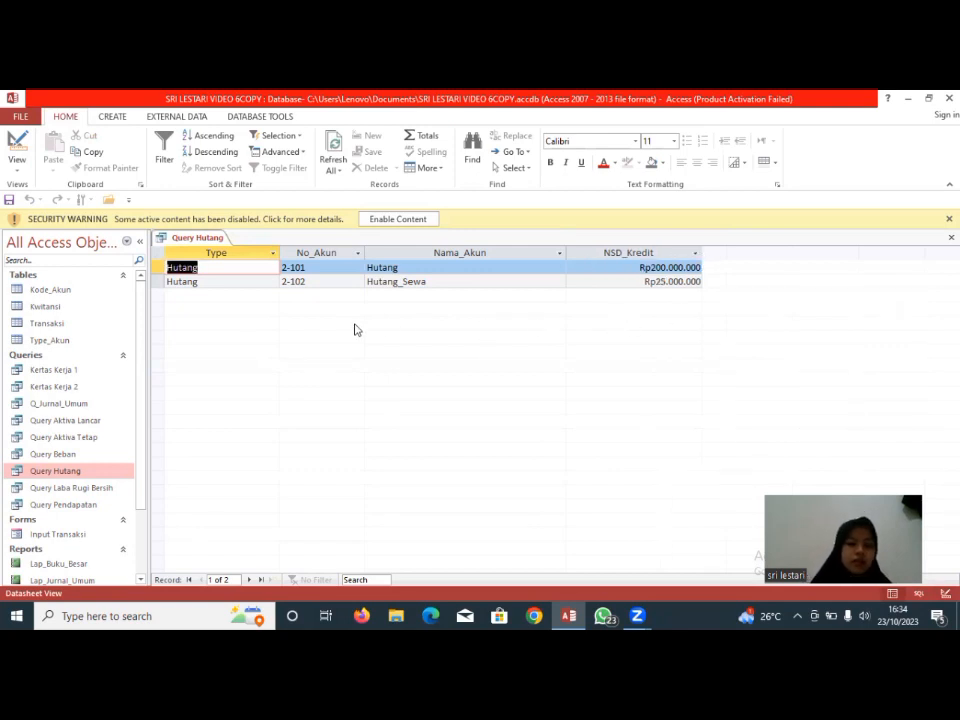
click(458, 215)
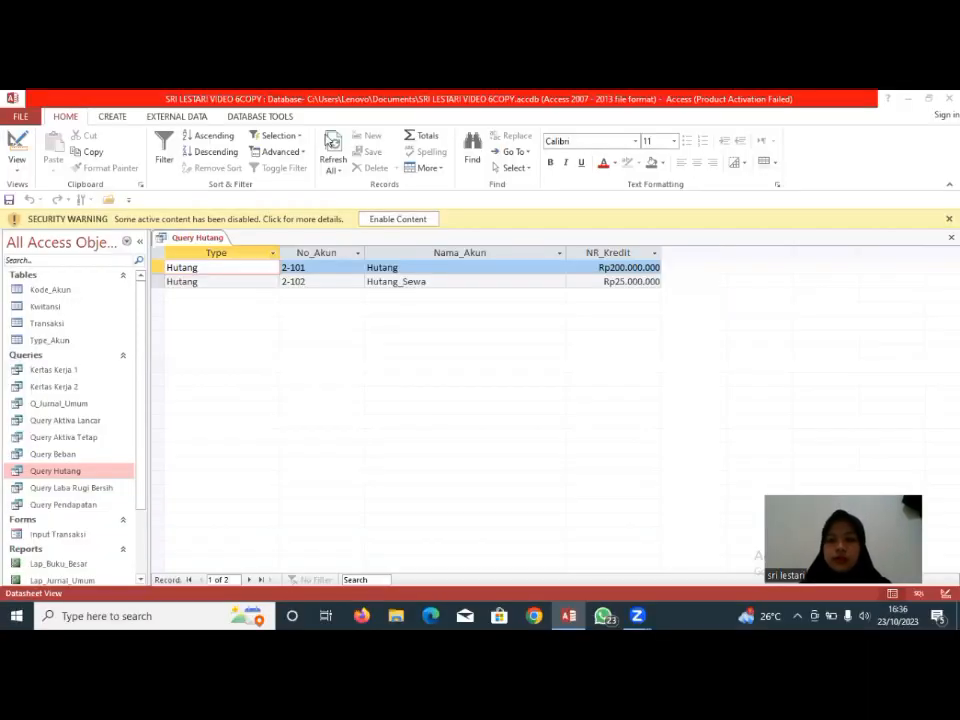
click(730, 288)
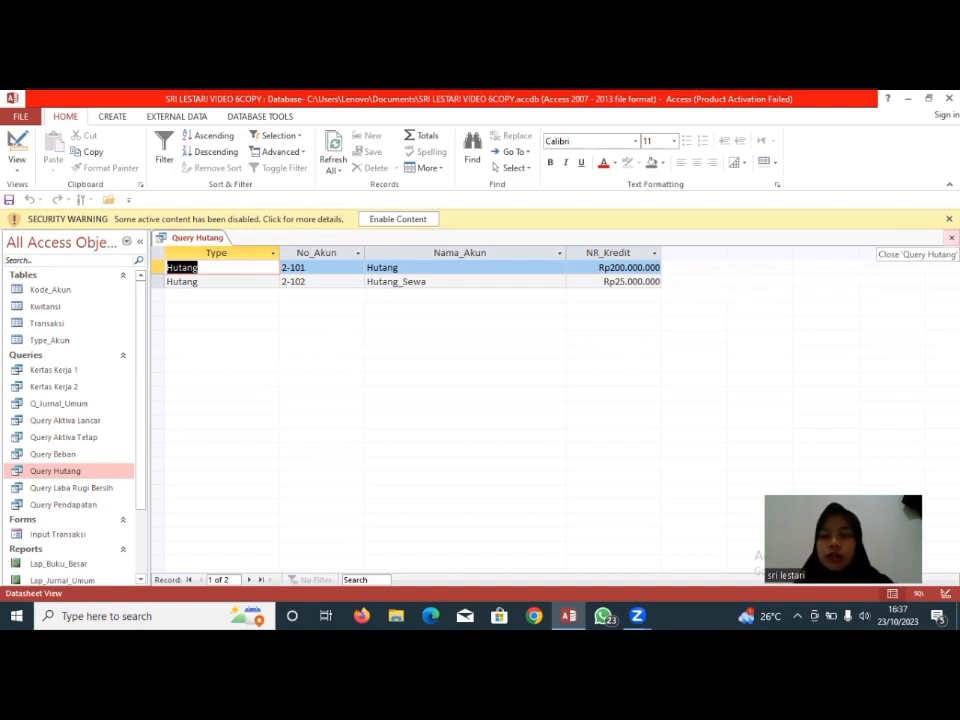
click(951, 237)
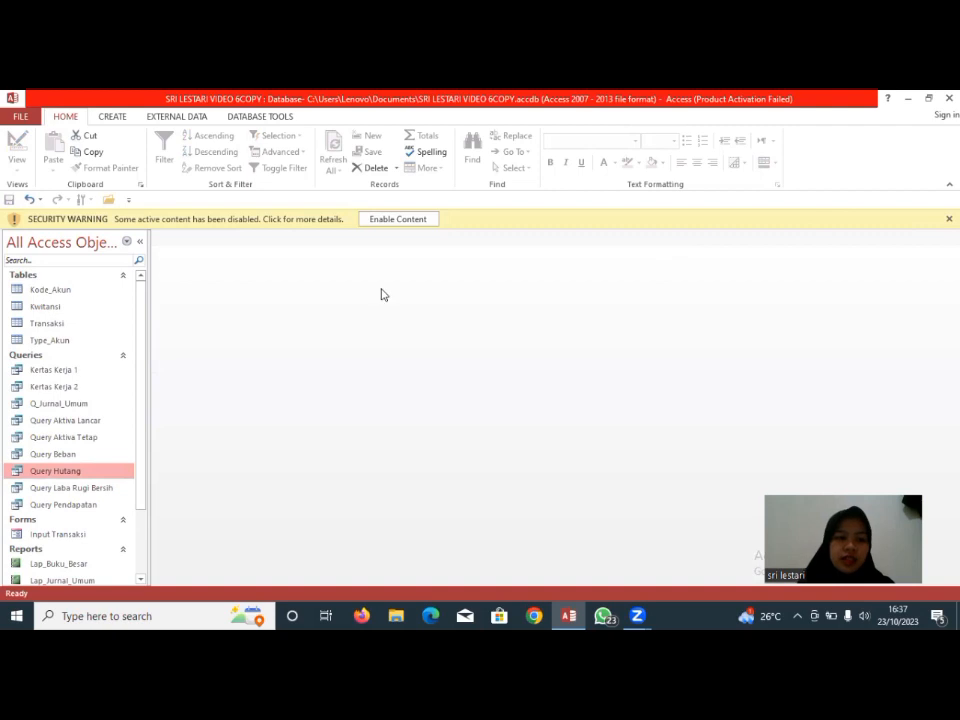
Copy Query Hutang and paste it as a new query named Query Modal
click(112, 117)
click(67, 117)
click(86, 151)
click(53, 146)
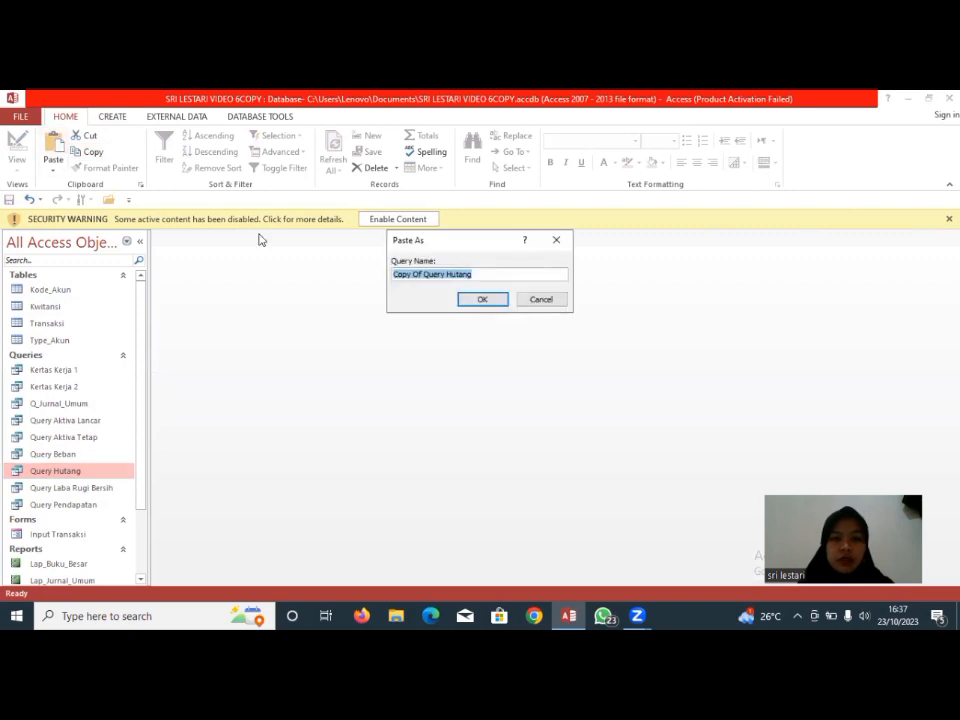
click(475, 270)
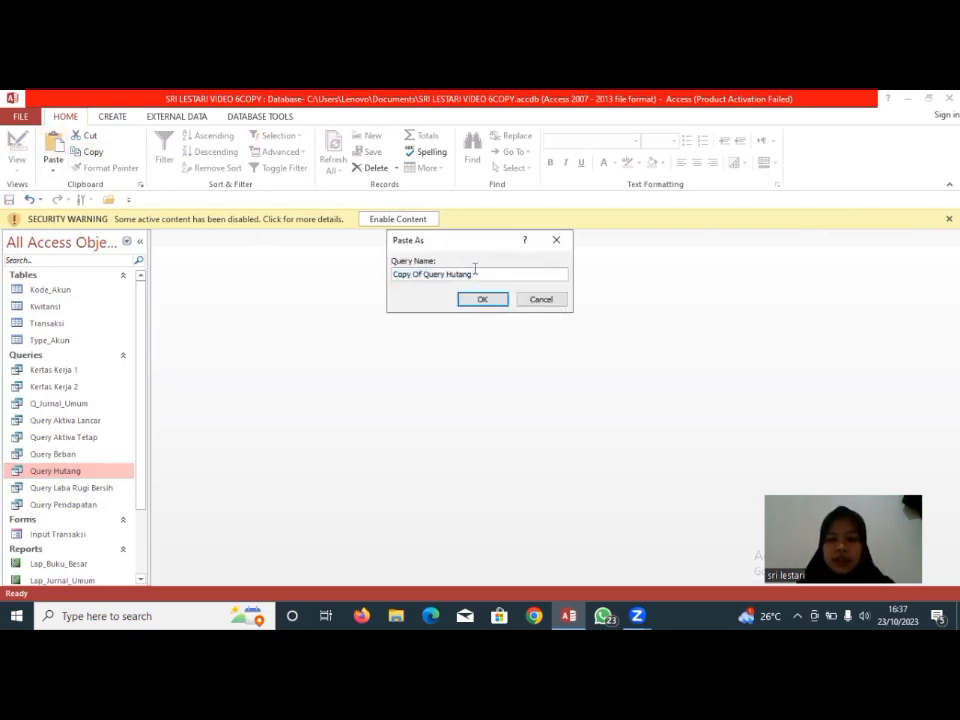
key(BackSpace)
key(BackSpace)
key(BackSpace)
key(BackSpace)
key(BackSpace)
key(BackSpace)
key(BackSpace)
key(BackSpace)
key(BackSpace)
key(BackSpace)
key(BackSpace)
key(BackSpace)
key(BackSpace)
key(BackSpace)
key(BackSpace)
key(BackSpace)
key(BackSpace)
key(BackSpace)
key(BackSpace)
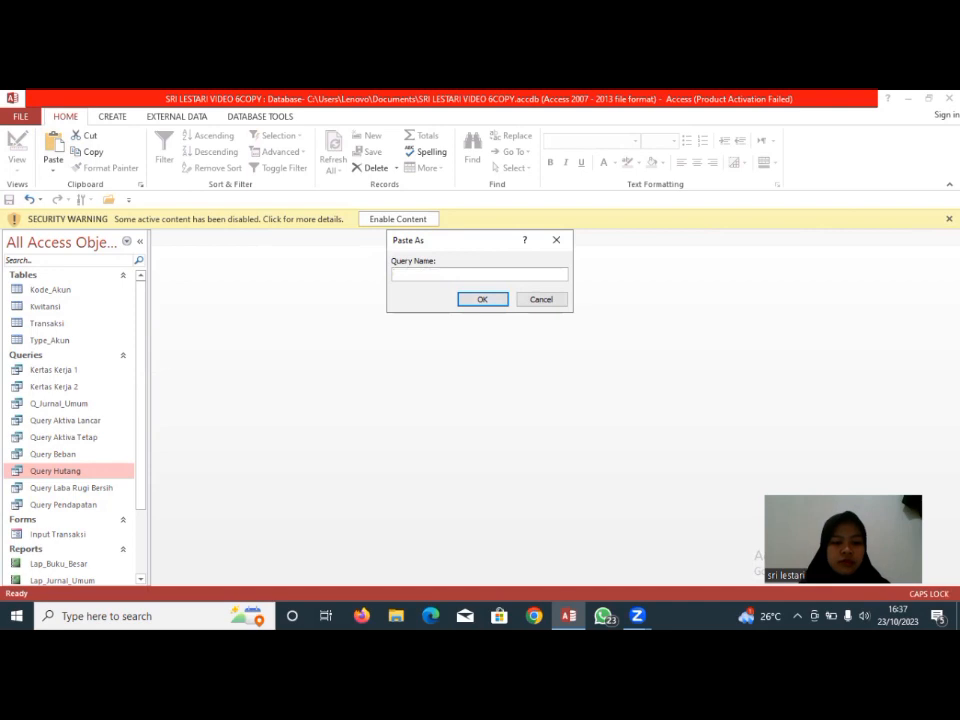
text(Query)
key(Caps_Lock)
text(M)
key(Caps_Lock)
text(odal)
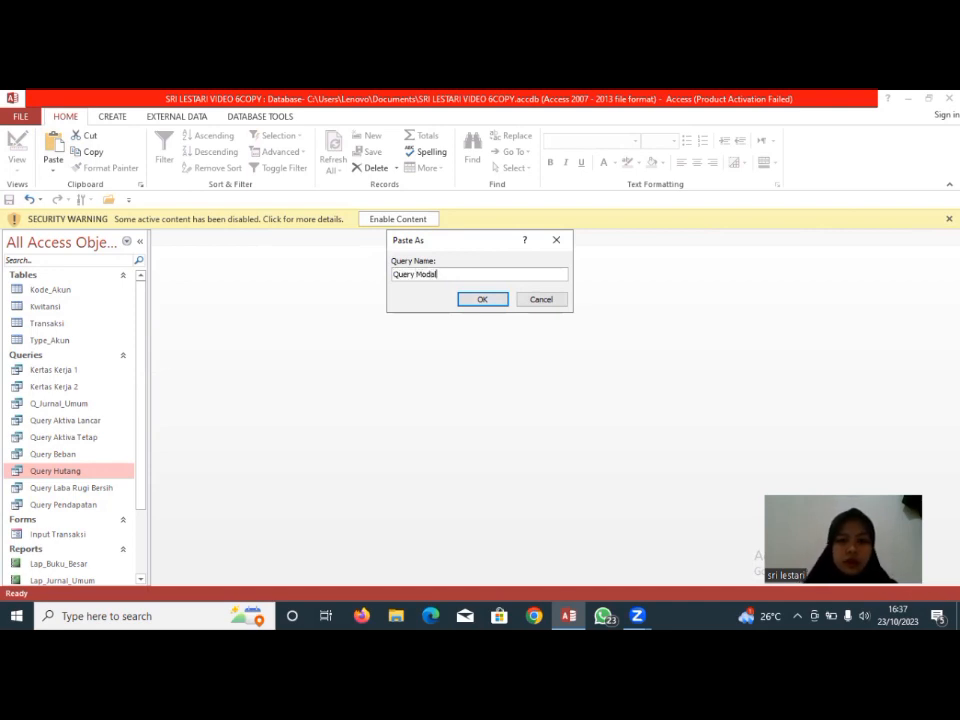
click(487, 299)
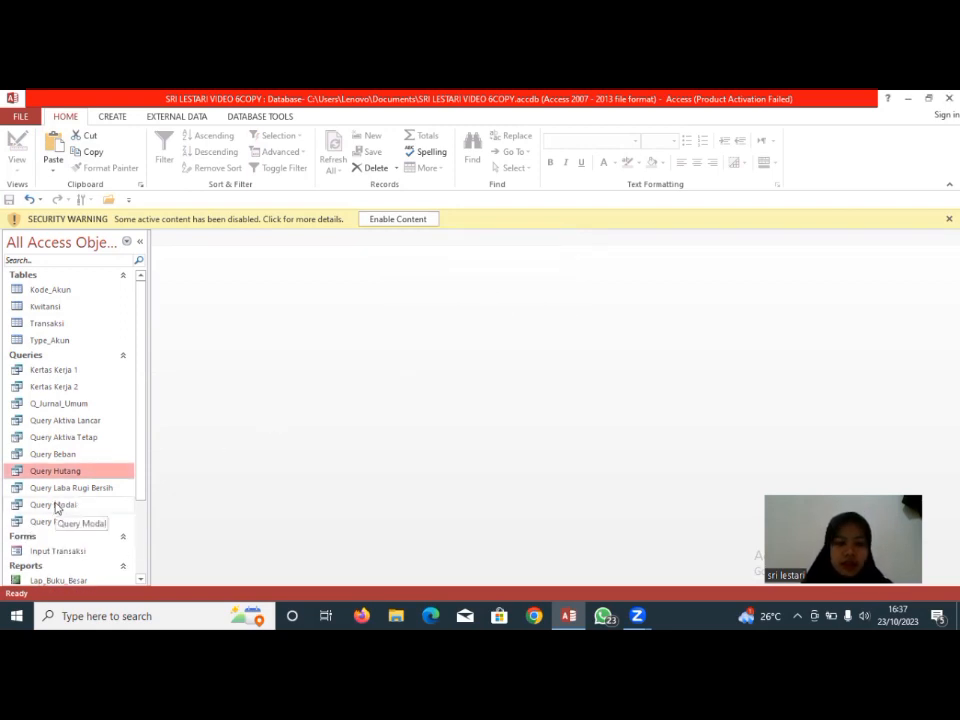
Open Query Modal in Design View and set the Type field's criterion to "Modal"
click(56, 505)
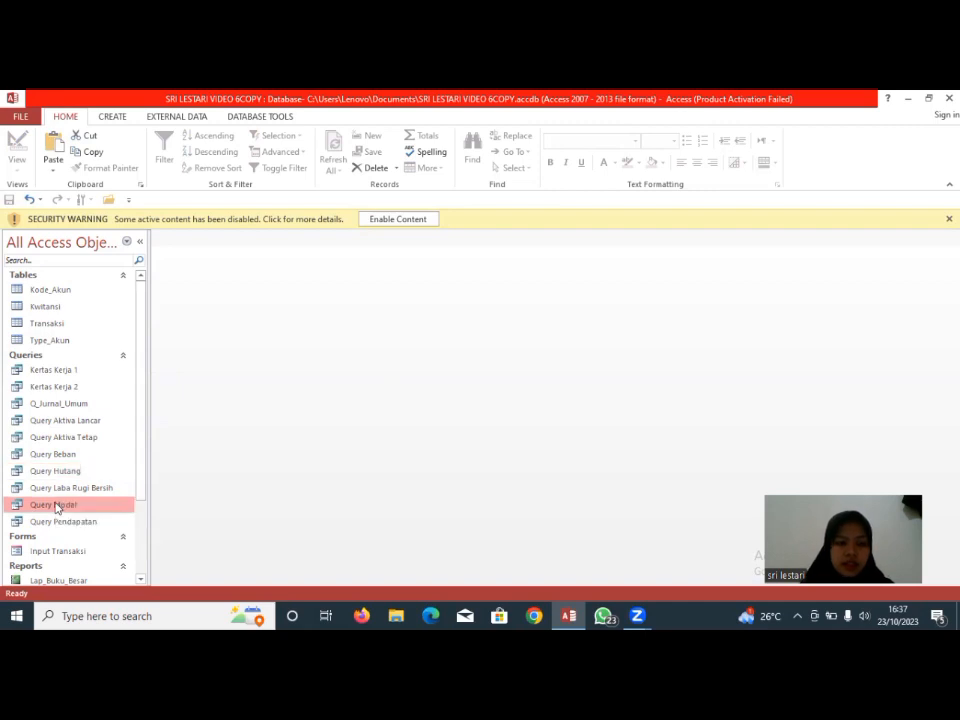
right_click(56, 506)
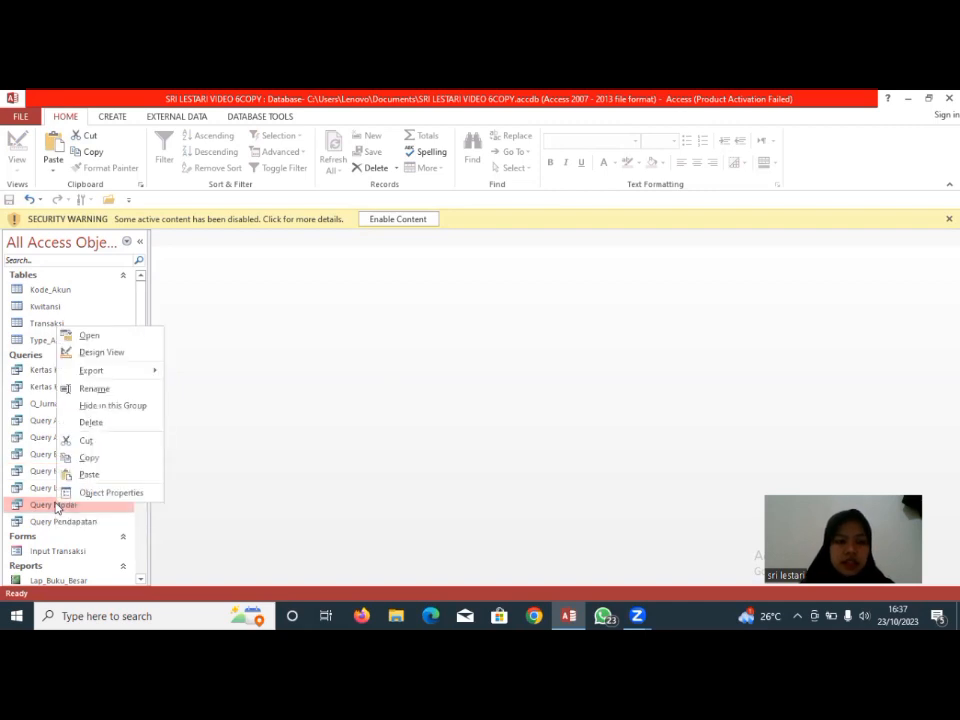
click(84, 355)
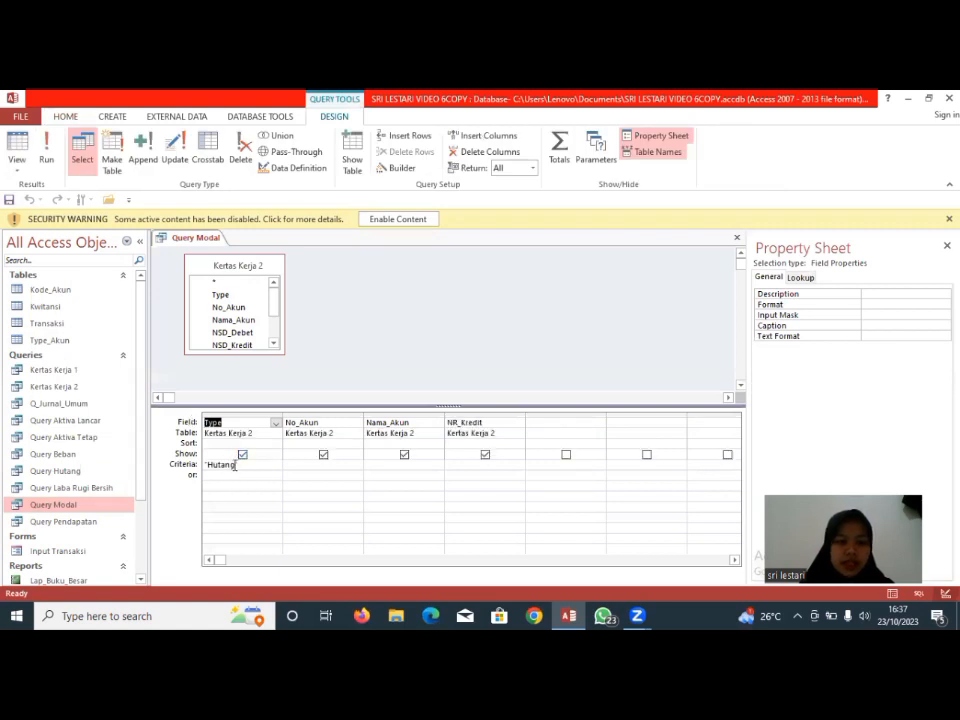
click(235, 465)
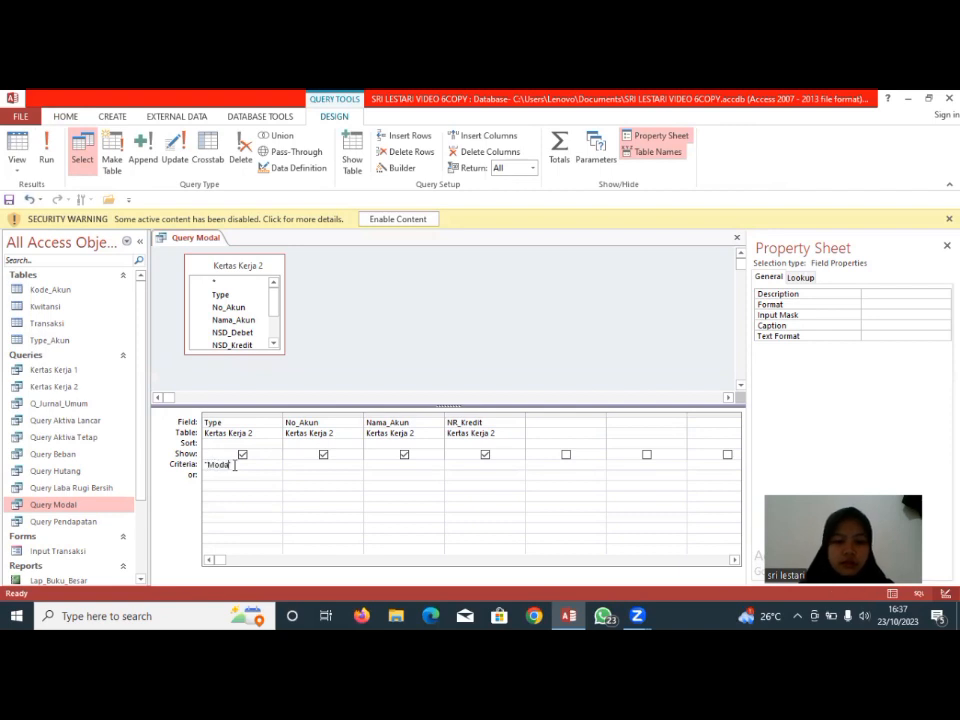
click(498, 430)
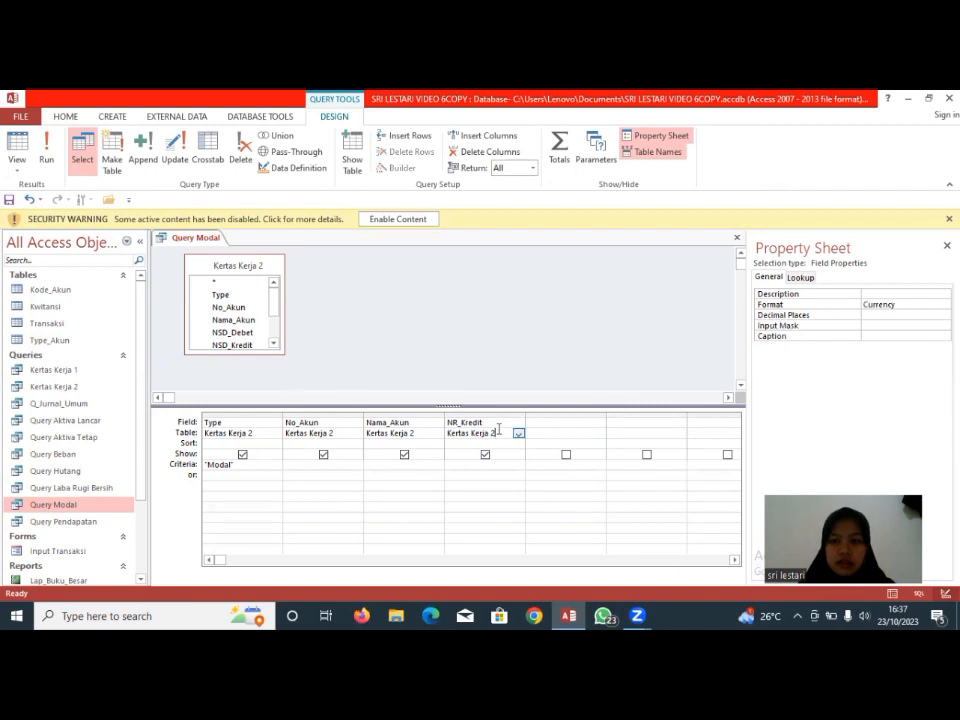
Run Query Modal, widen its NR_Kredit column and close the query
click(47, 148)
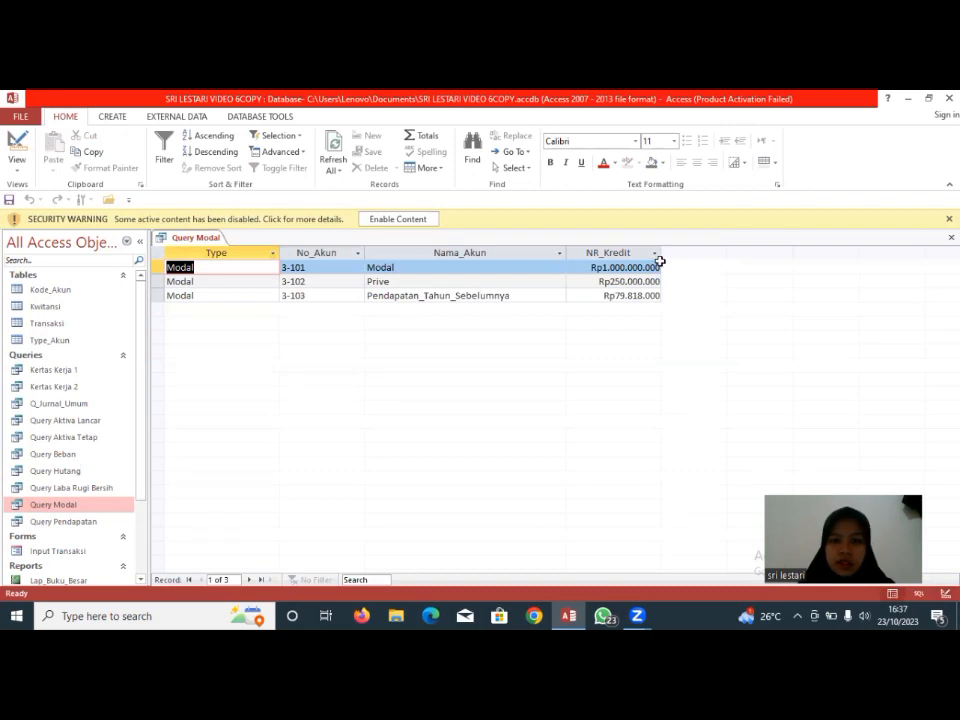
drag(661, 254, 697, 256)
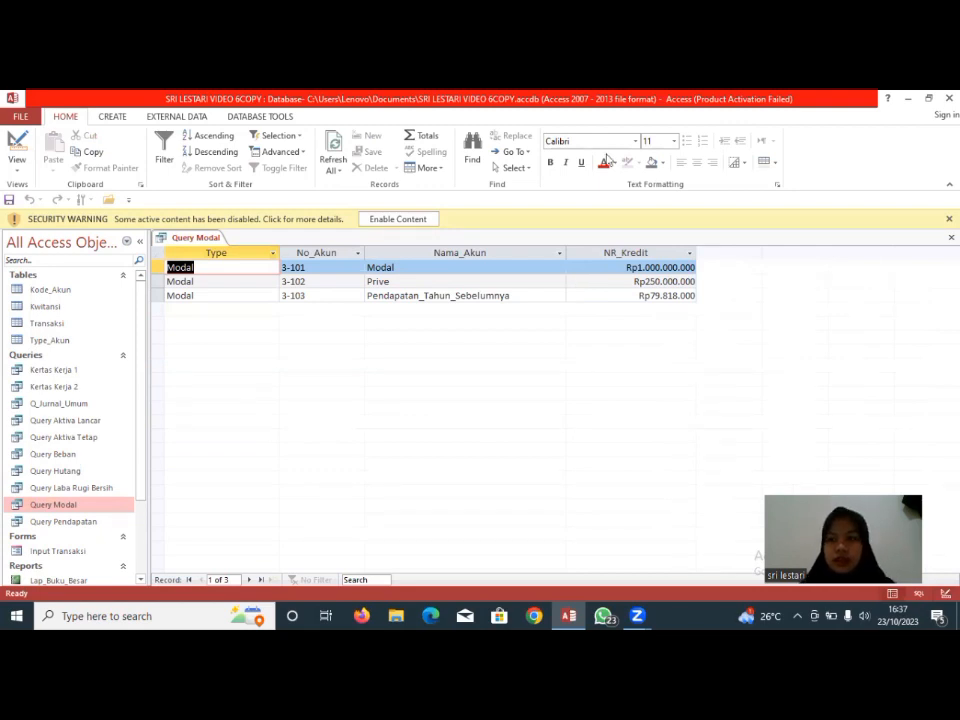
click(606, 158)
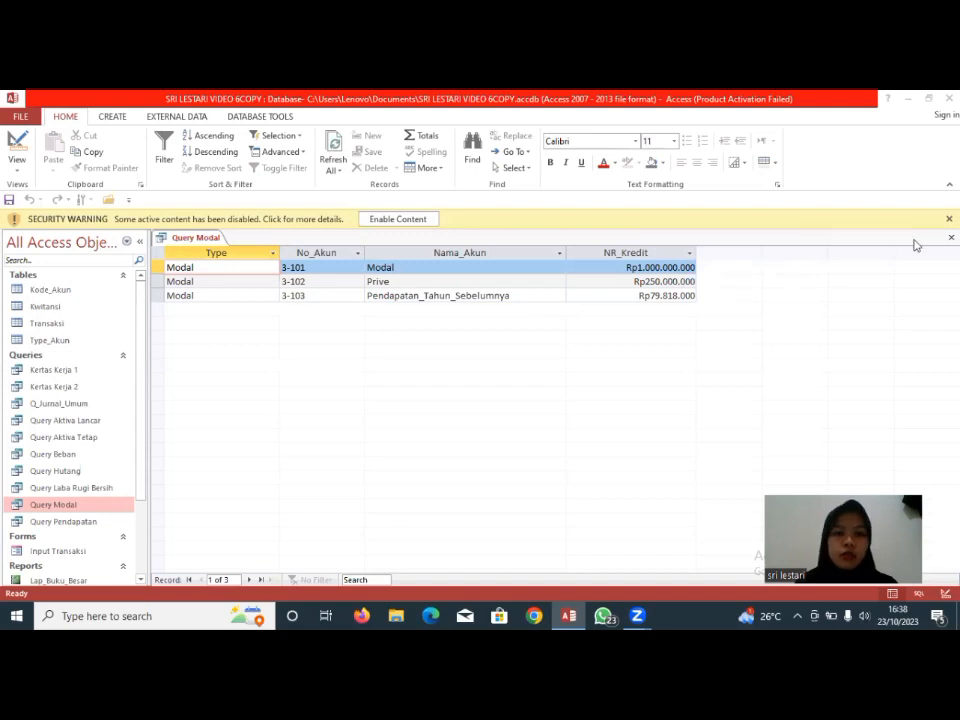
click(951, 237)
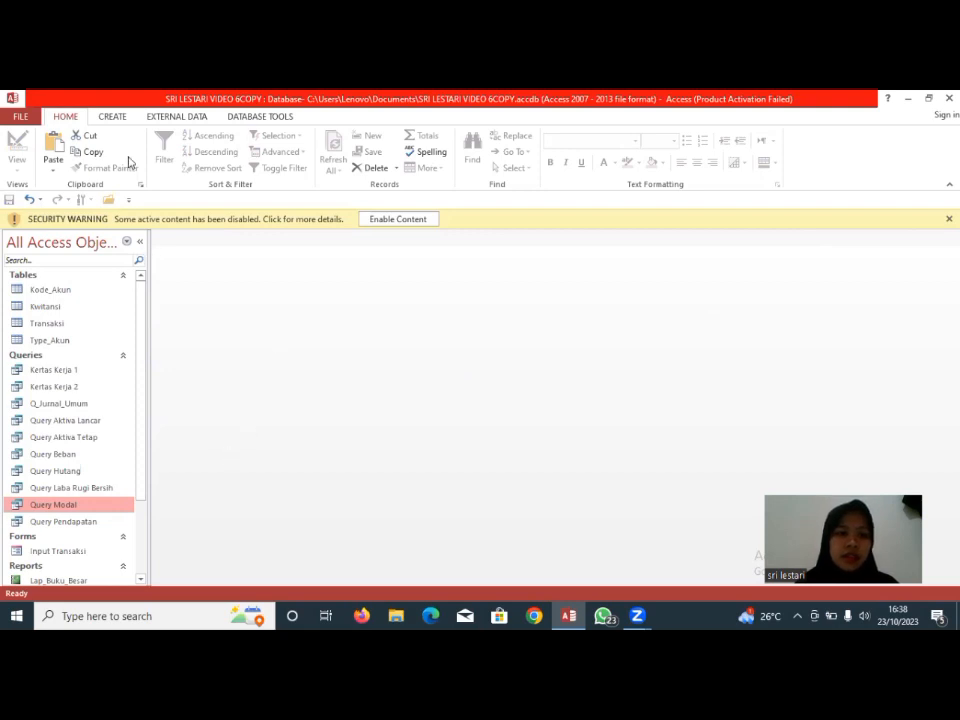
Create a new report in Design View and place Query Aktiva Lancar in its Detail section as a subreport
click(115, 118)
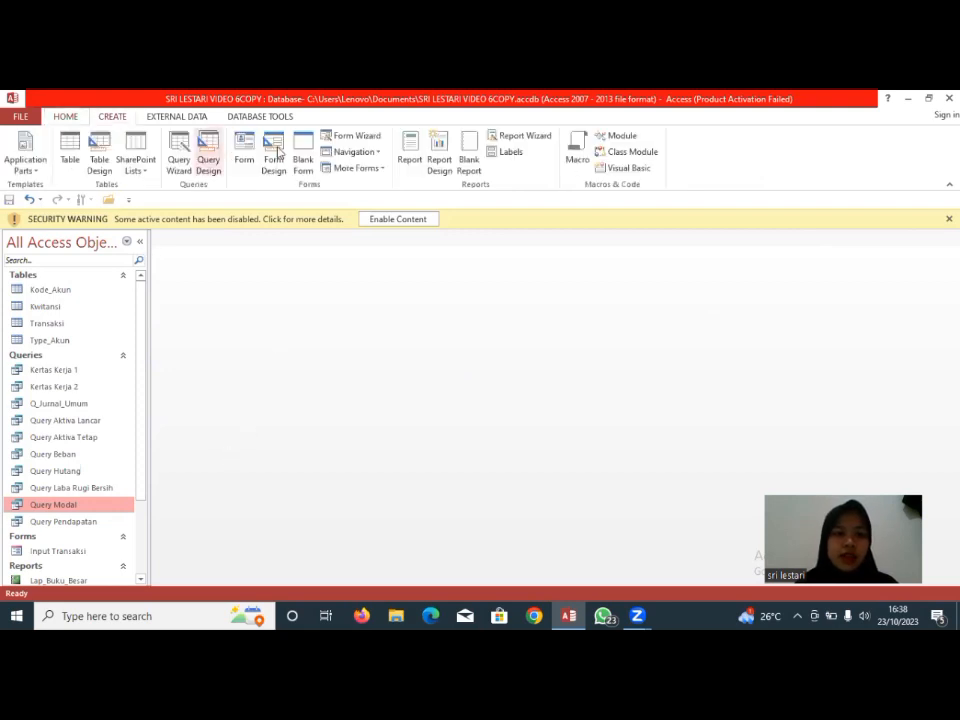
click(440, 152)
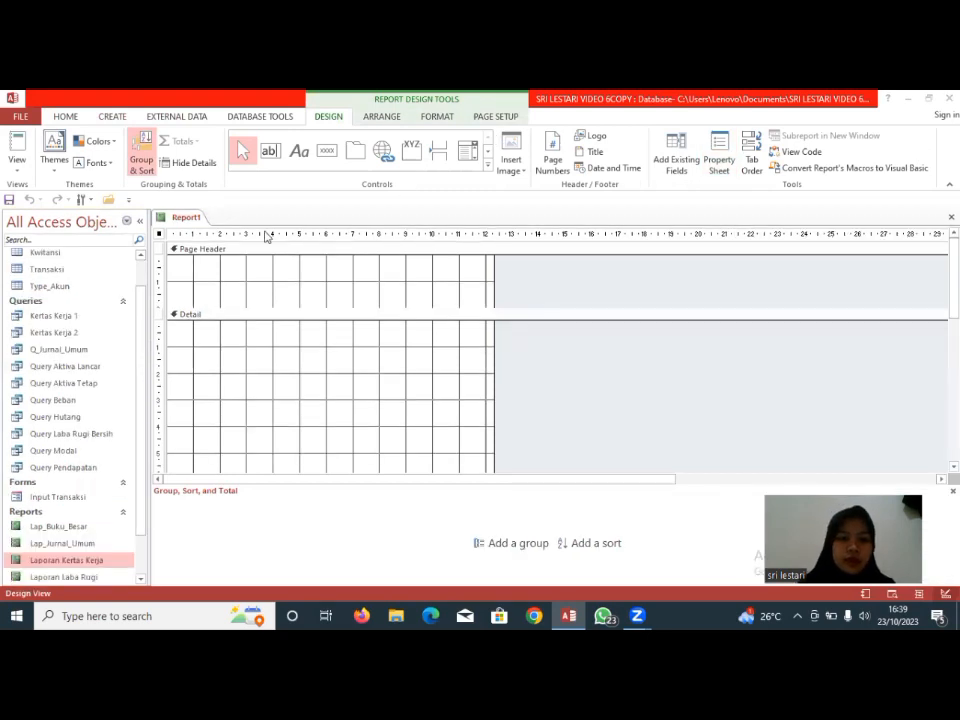
click(86, 372)
drag(88, 373, 191, 343)
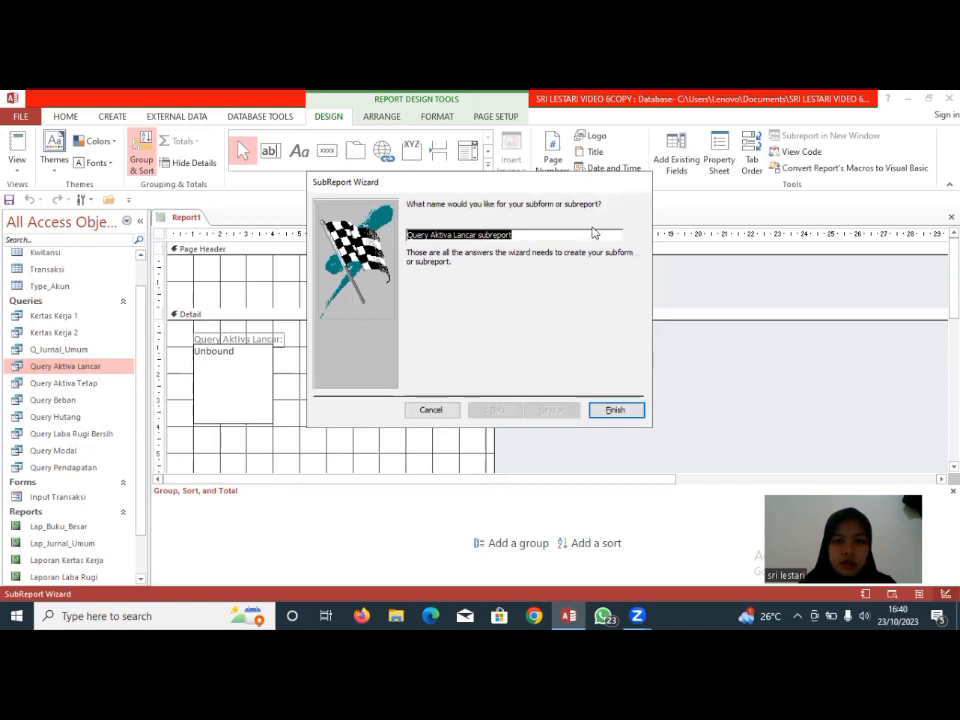
Name the subreport "subreport Aktiva Lancar" and finish the SubReport Wizard
click(480, 237)
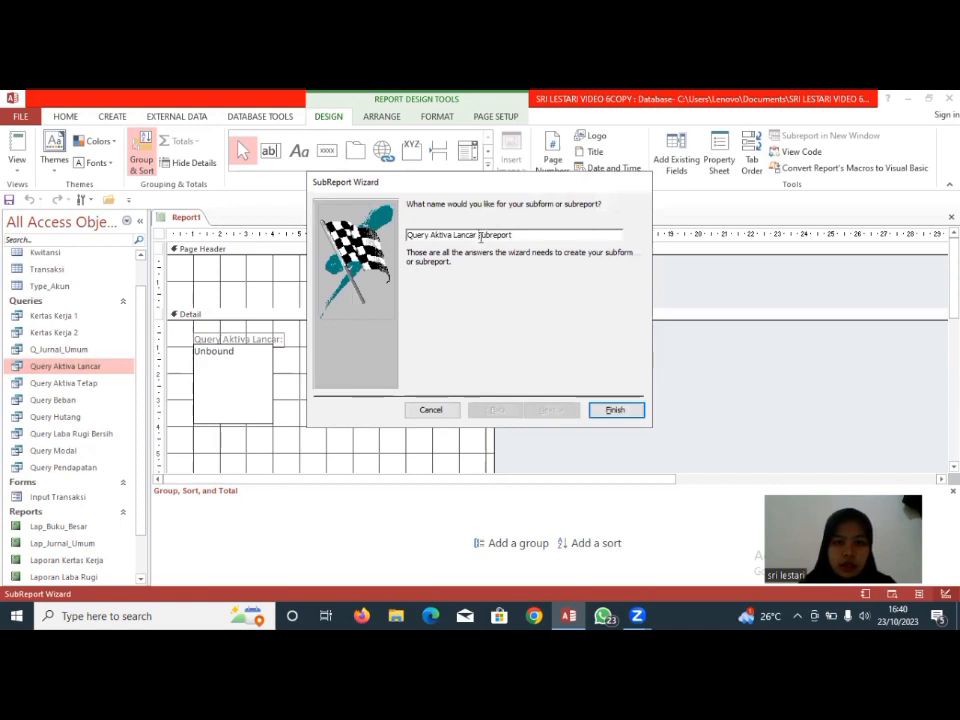
key(BackSpace)
key(BackSpace)
key(BackSpace)
key(BackSpace)
key(BackSpace)
key(BackSpace)
key(BackSpace)
key(BackSpace)
key(BackSpace)
key(BackSpace)
key(BackSpace)
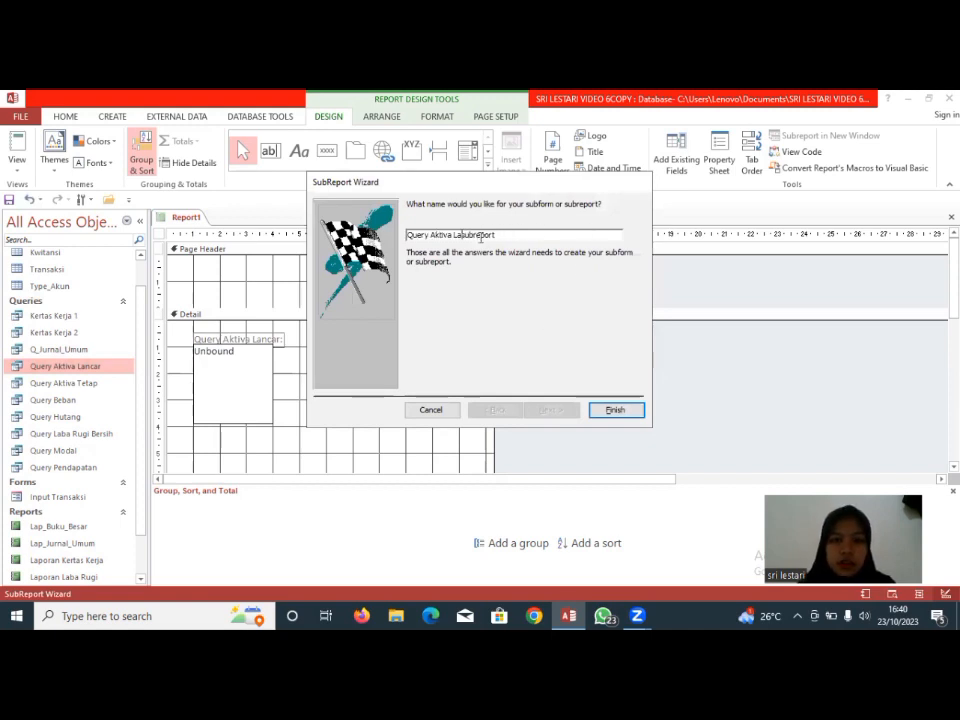
key(BackSpace)
key(BackSpace)
key(BackSpace)
key(BackSpace)
key(BackSpace)
key(BackSpace)
key(BackSpace)
key(BackSpace)
key(BackSpace)
click(450, 236)
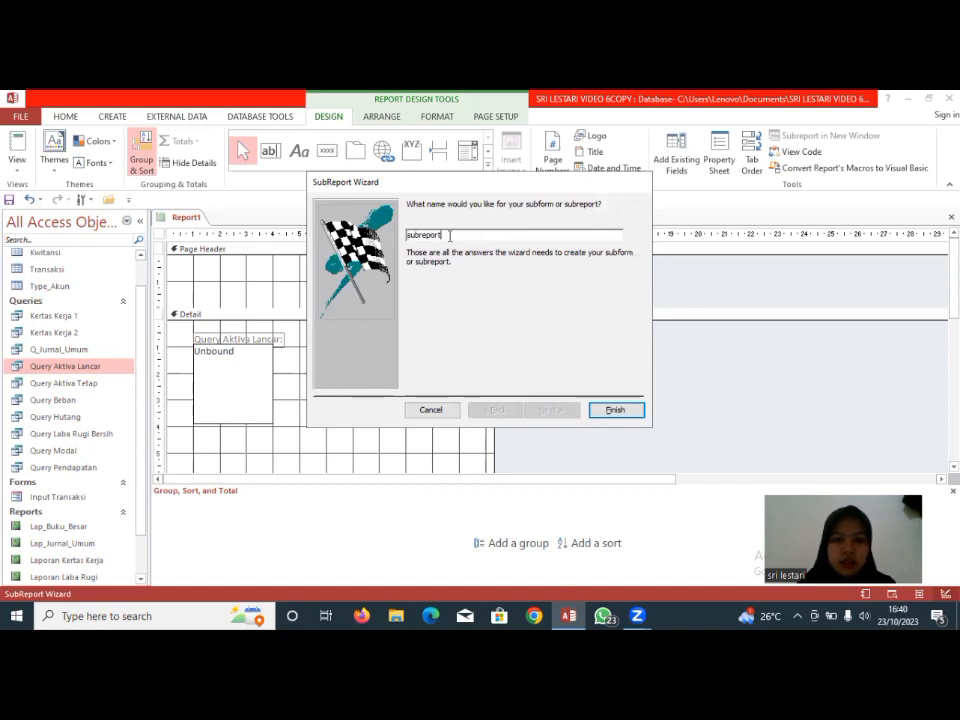
text(A)
key(Caps_Lock)
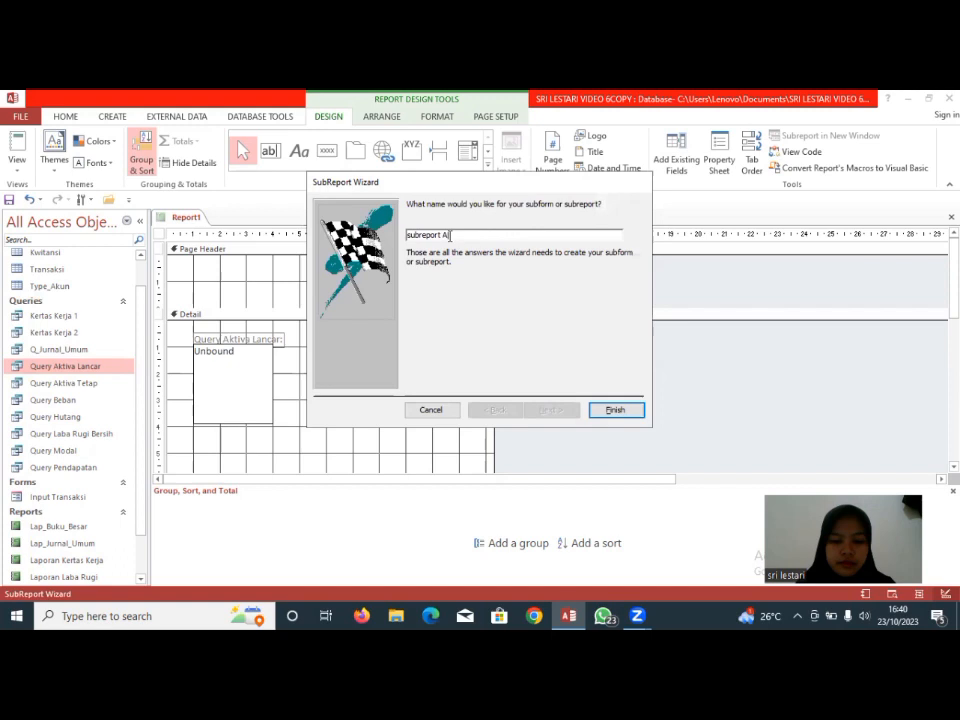
text(ktiva Lancar)
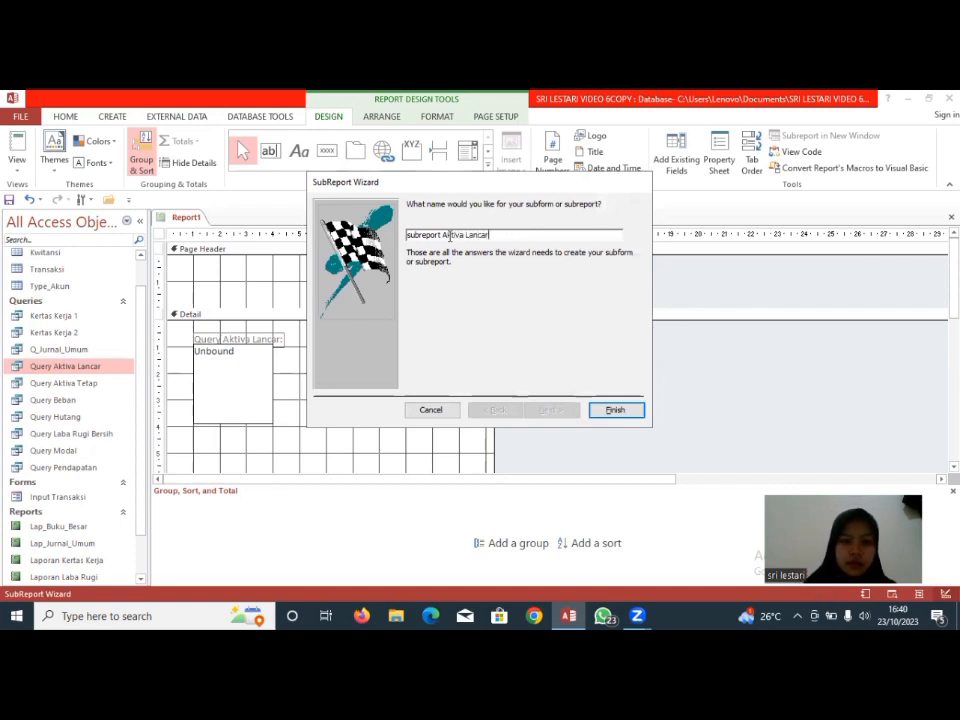
click(613, 409)
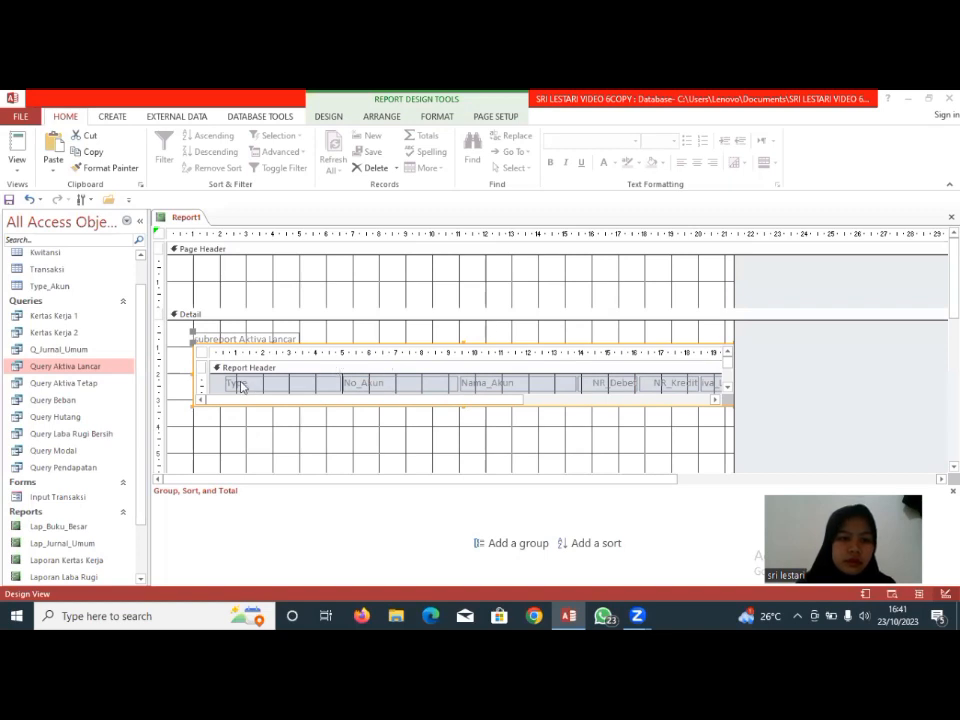
Widen the Aktiva Lancar subreport by extending its left edge, and save the report as "Neraca"
drag(193, 403, 173, 401)
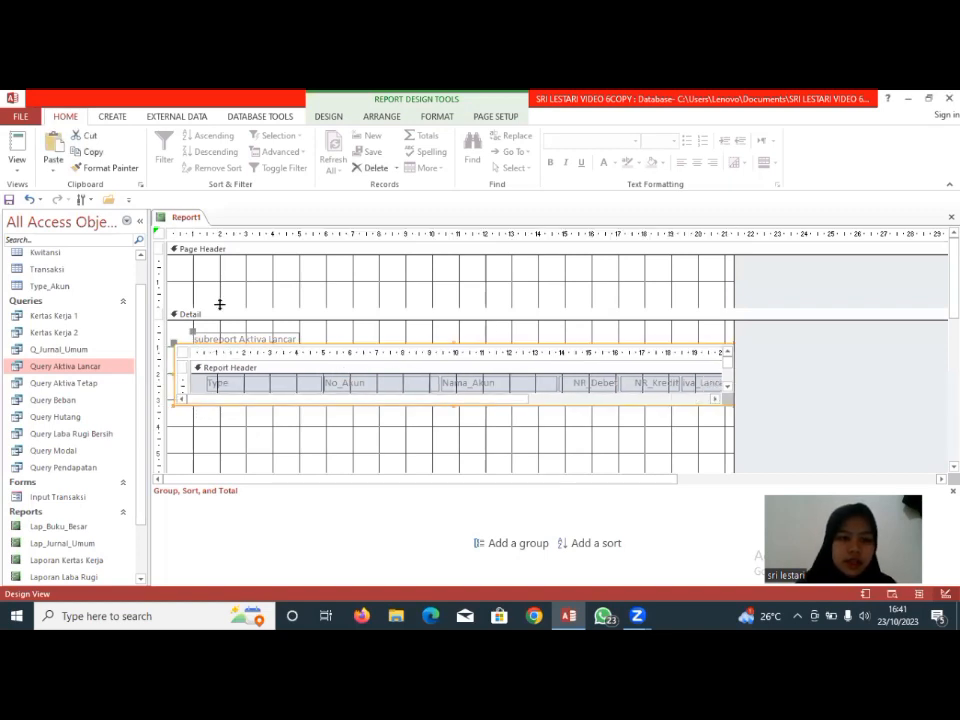
key(ctrl+s)
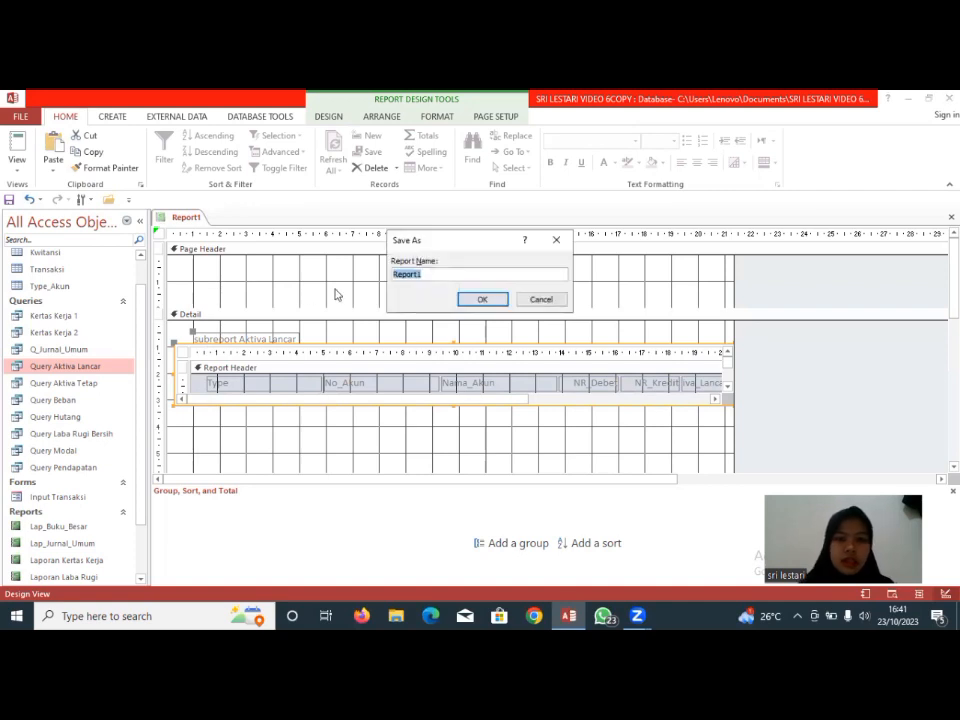
click(435, 271)
key(BackSpace)
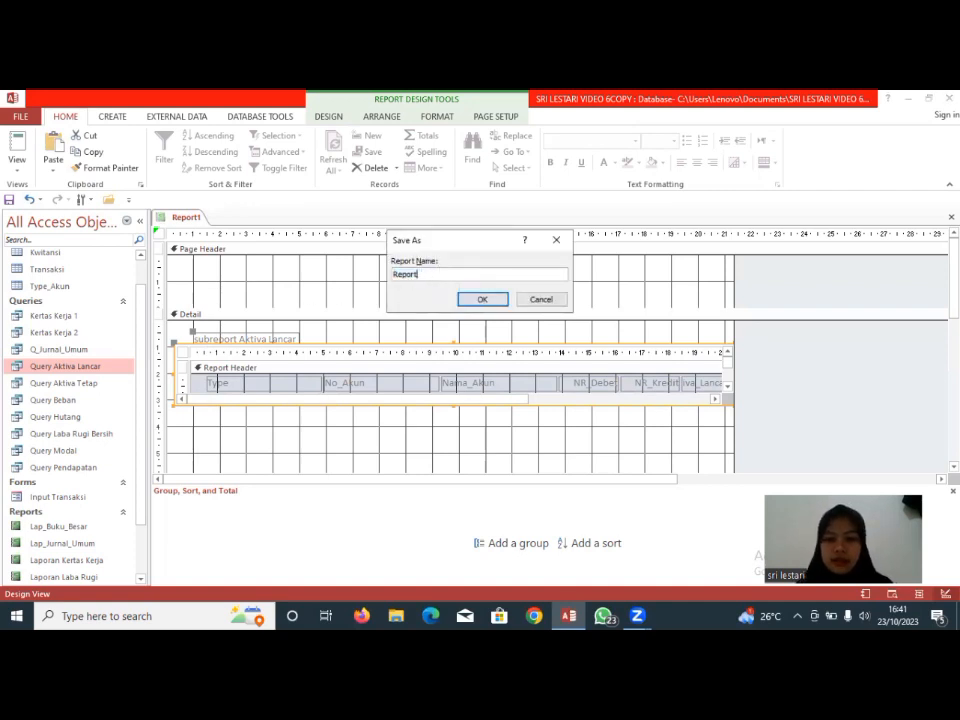
key(BackSpace)
key(BackSpace)
key(BackSpace)
key(BackSpace)
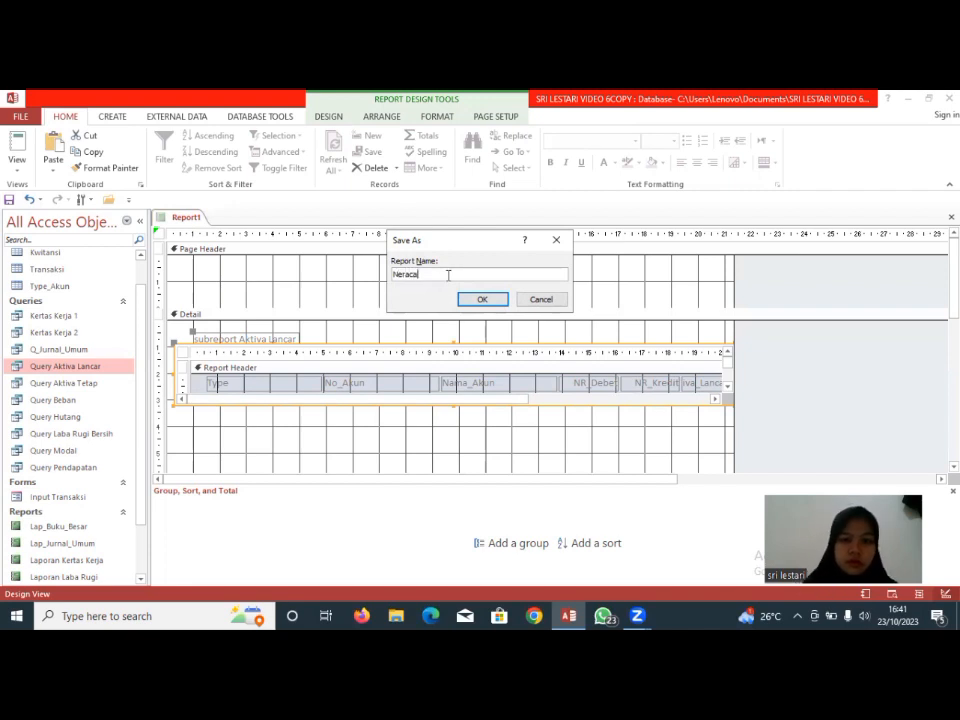
click(496, 302)
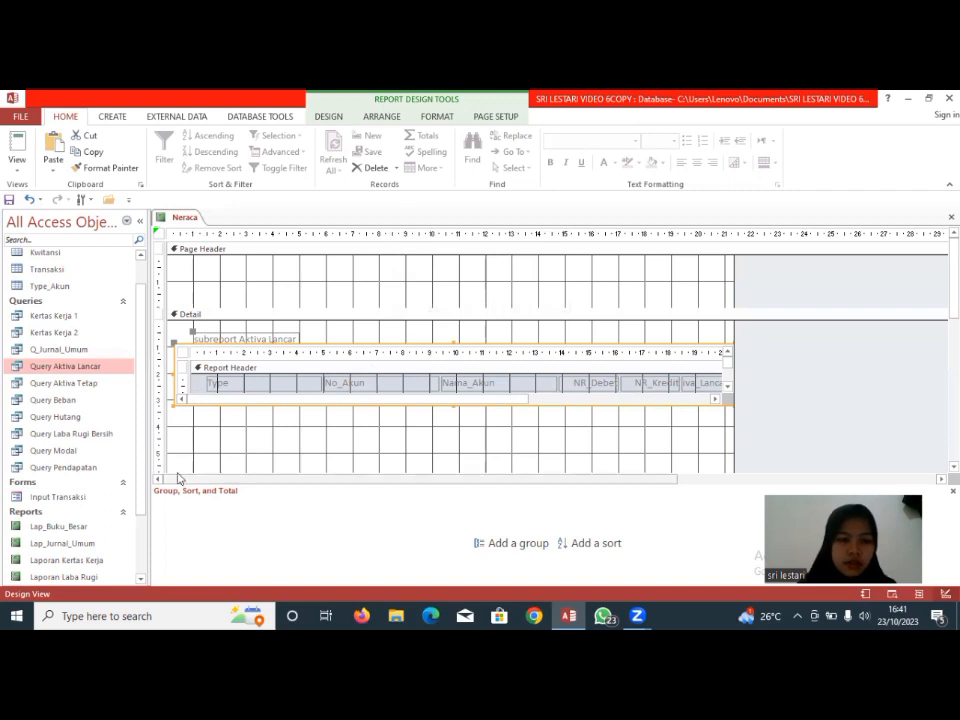
Close the Neraca report and open the report subreport Aktiva Lancar in Design View
click(141, 578)
click(141, 578)
click(141, 578)
click(141, 578)
click(141, 578)
click(141, 578)
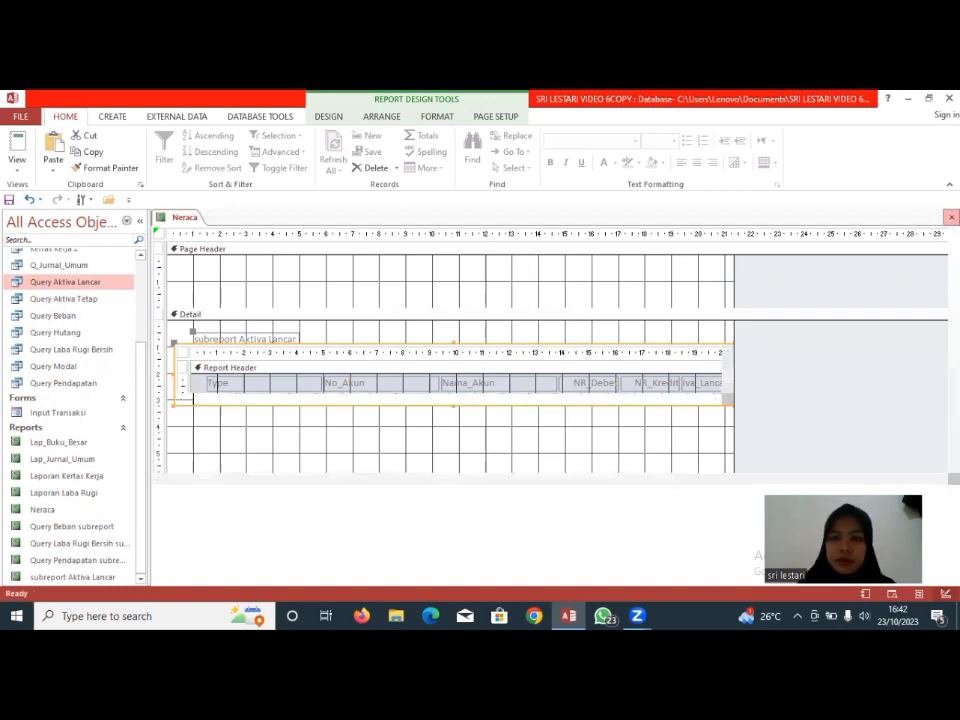
click(951, 217)
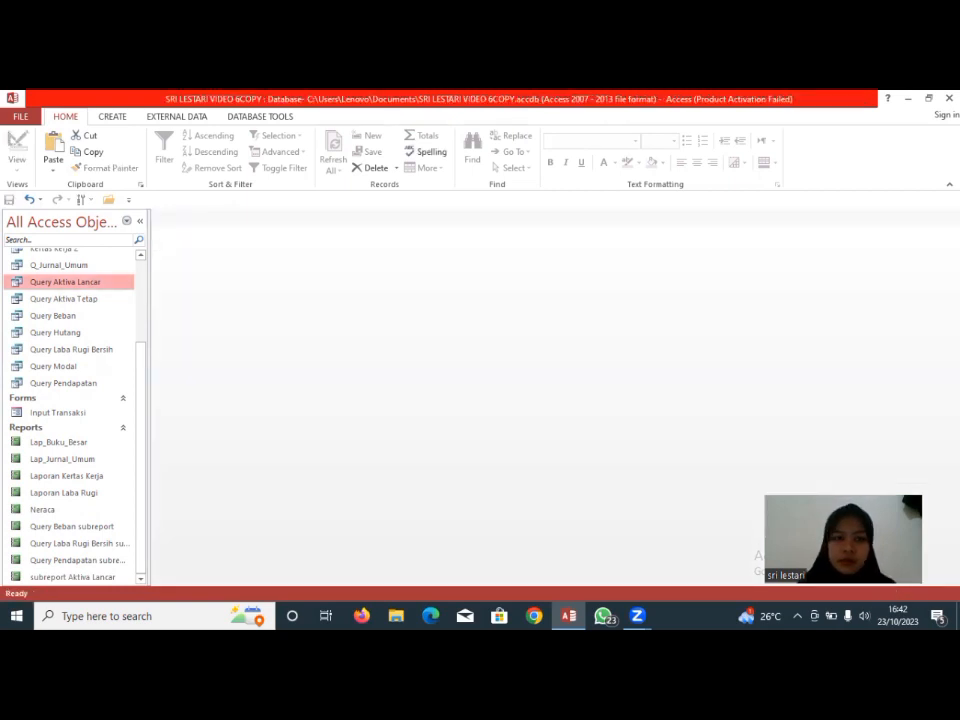
click(100, 578)
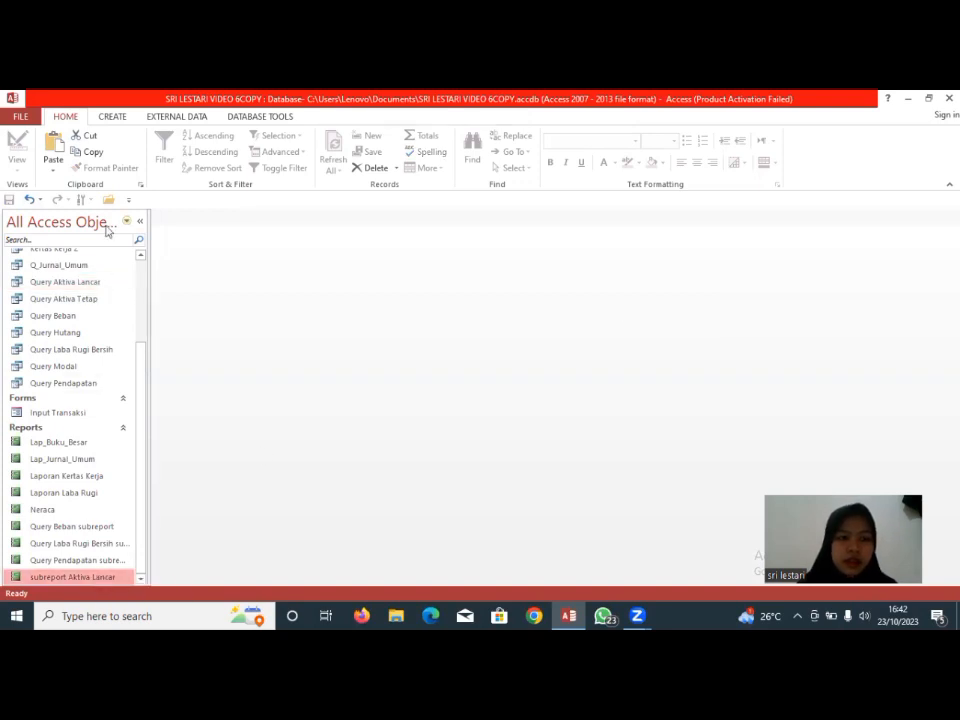
click(114, 117)
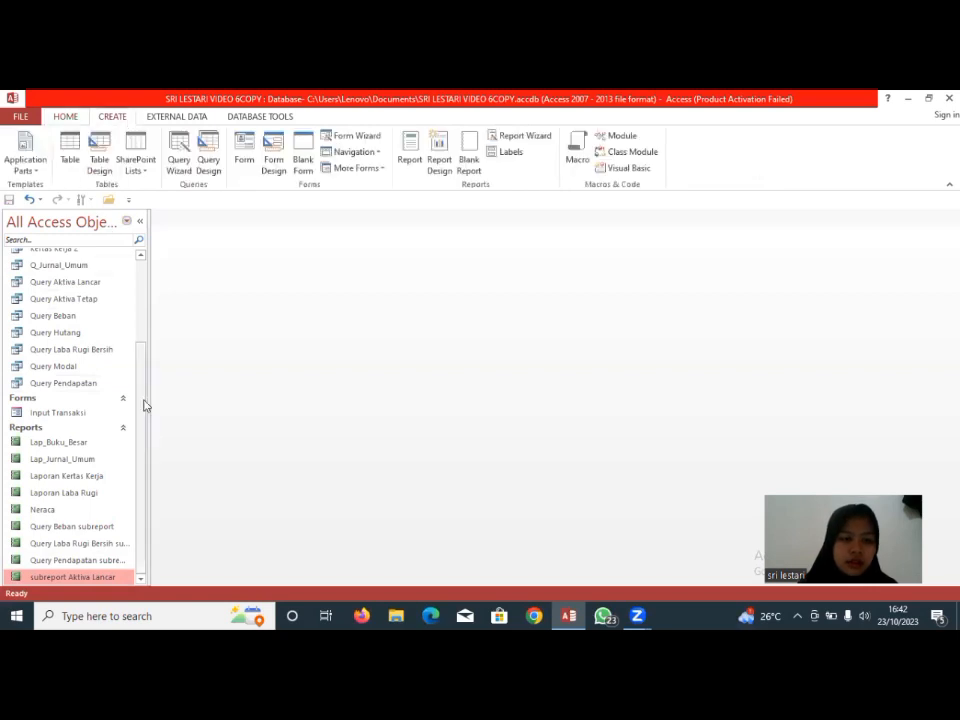
right_click(116, 575)
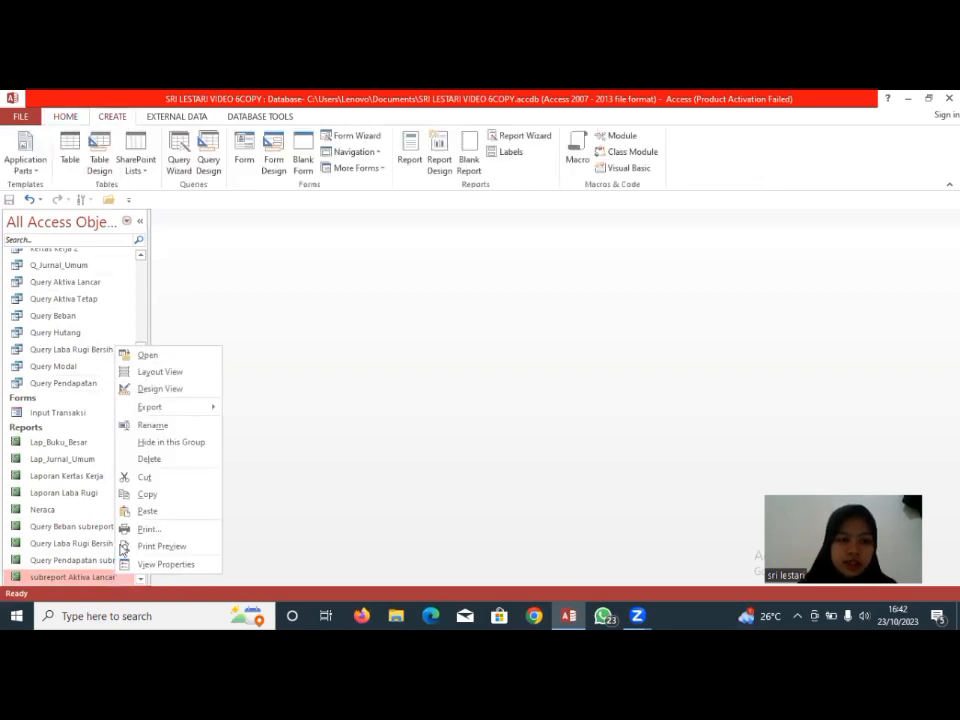
click(163, 388)
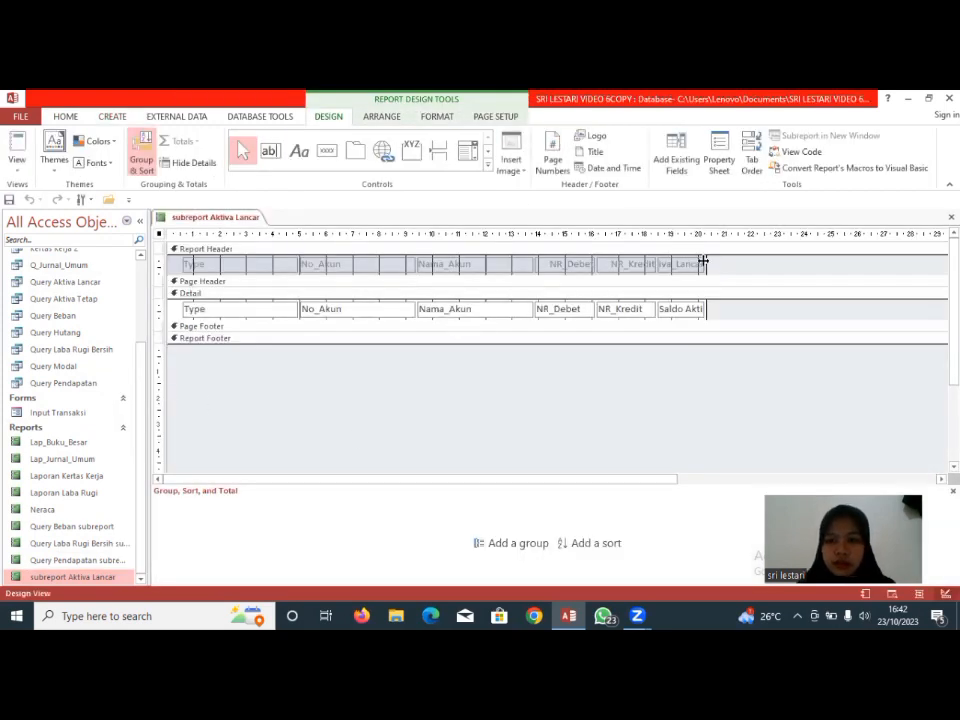
Widen the report area, the Saldo Aktiva_Lancar field and its header label enough for the full name
drag(706, 304, 714, 306)
click(704, 312)
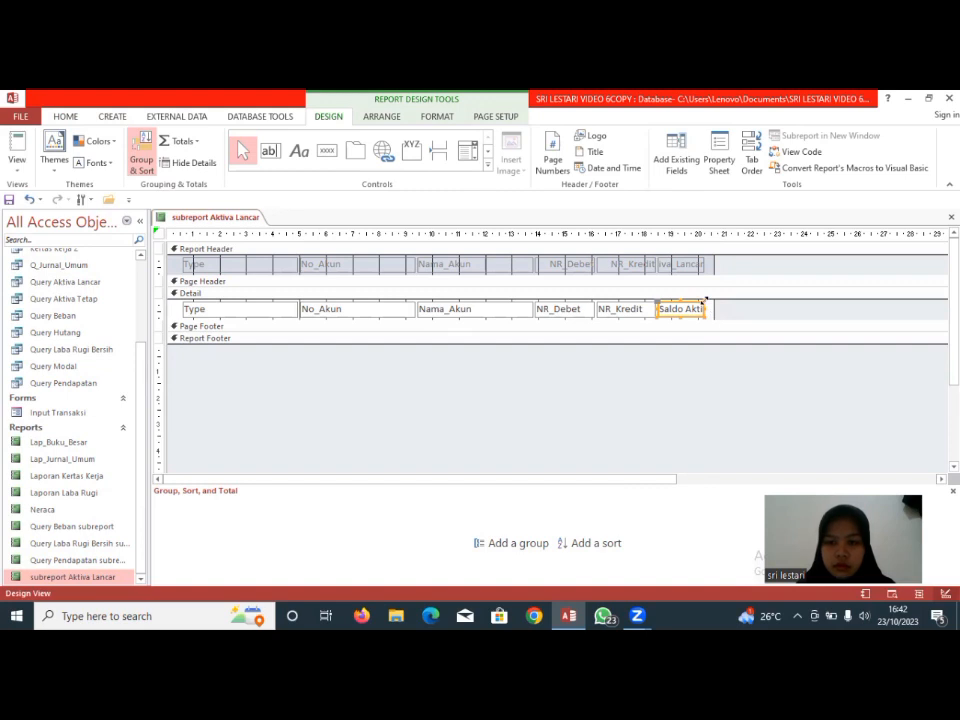
drag(703, 315, 753, 317)
click(745, 264)
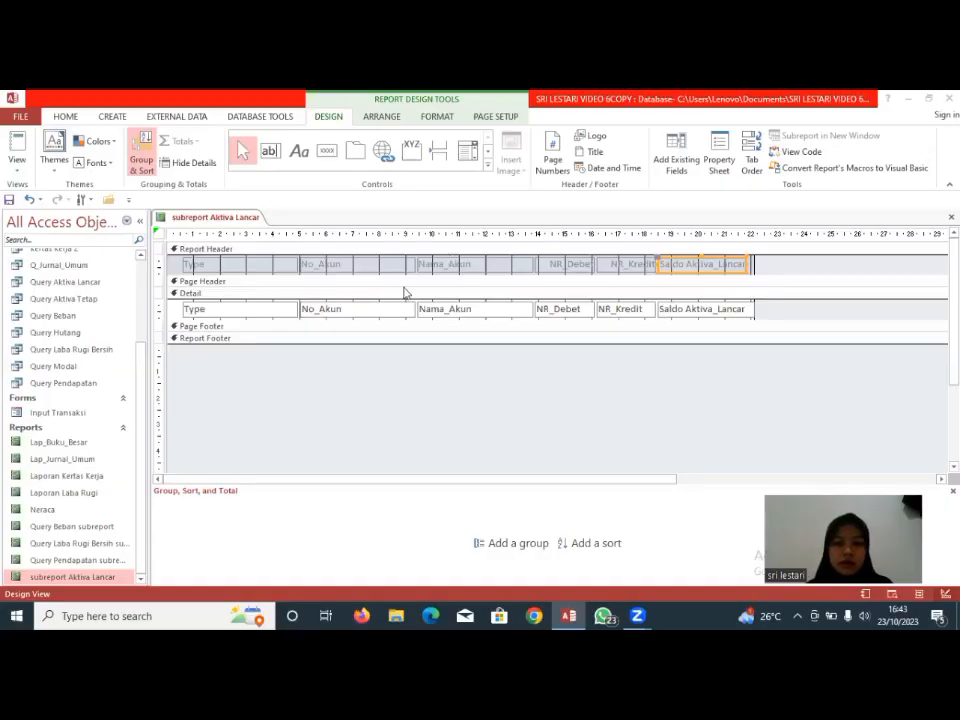
Apply a tabular layout to all Report Header and Detail controls and set their control padding to None
click(190, 255)
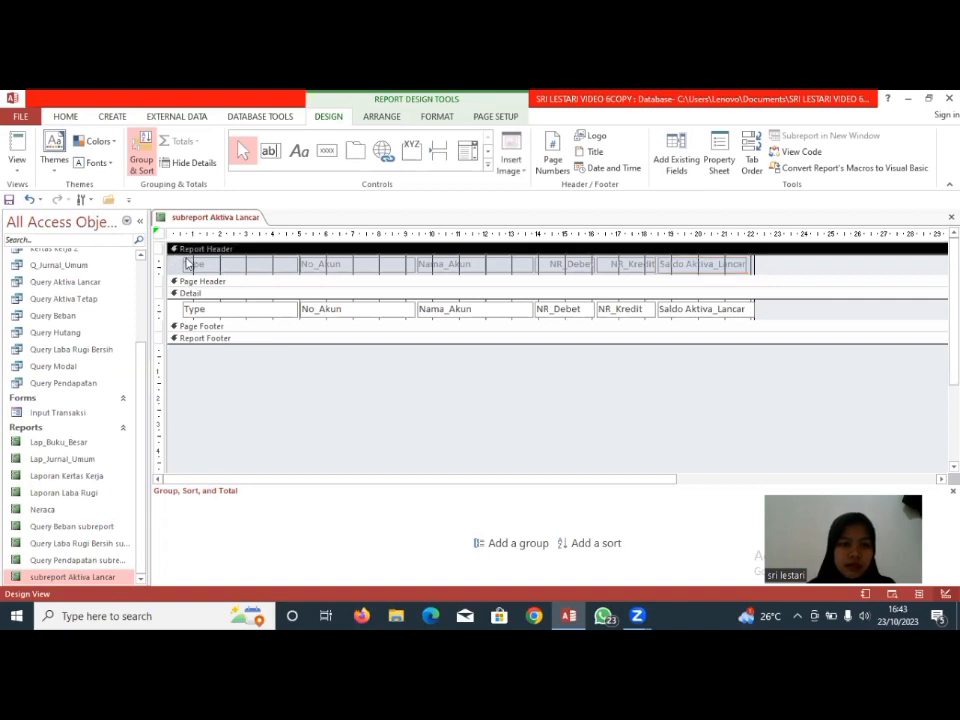
click(185, 262)
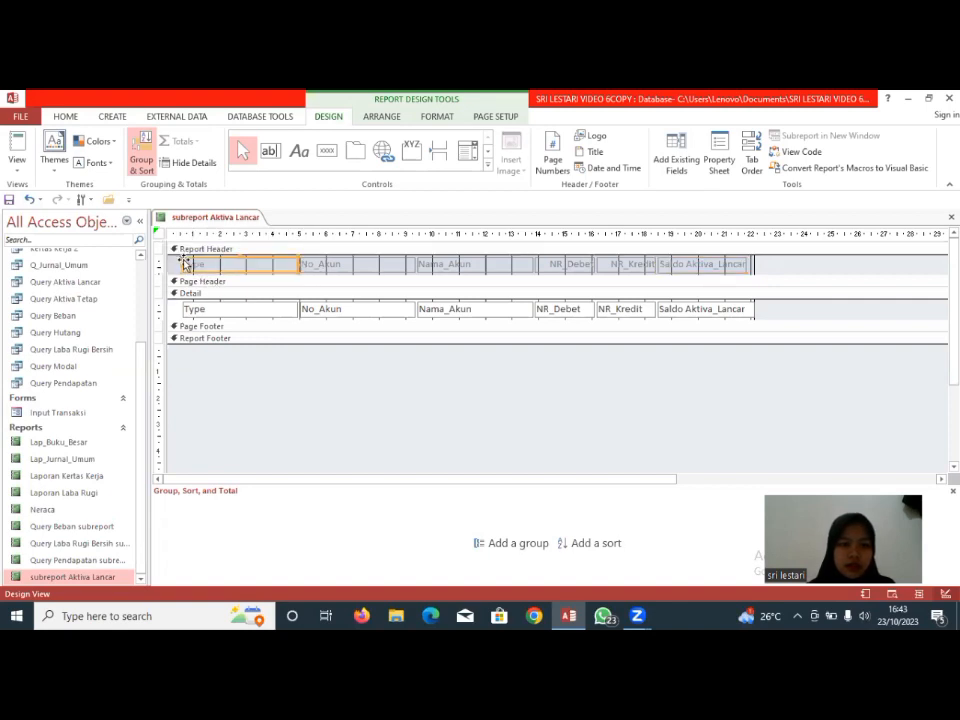
drag(160, 257, 260, 319)
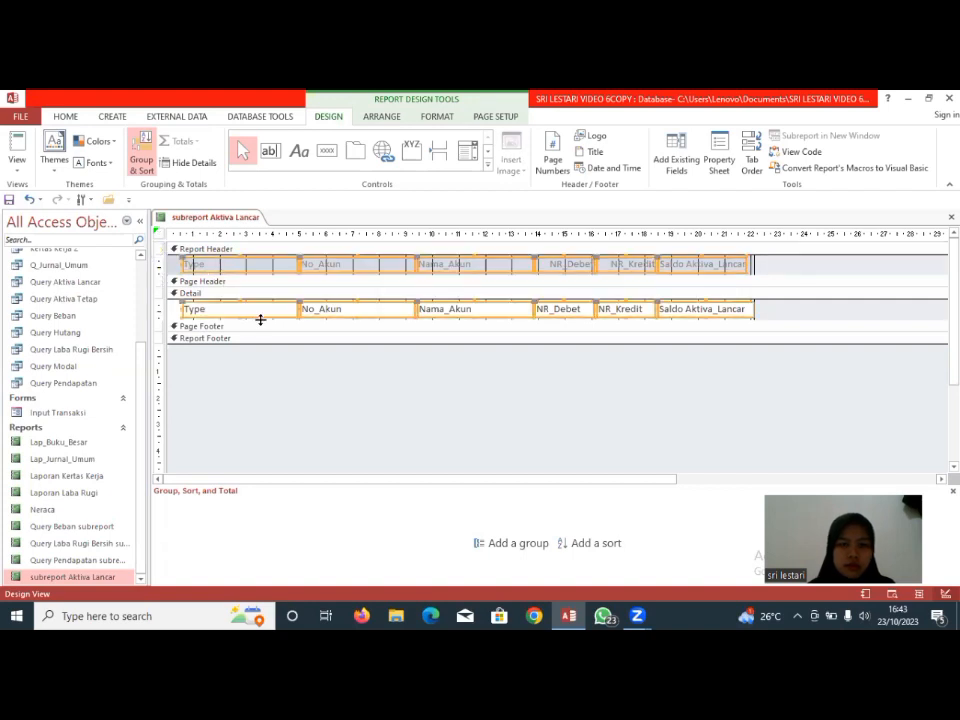
click(381, 120)
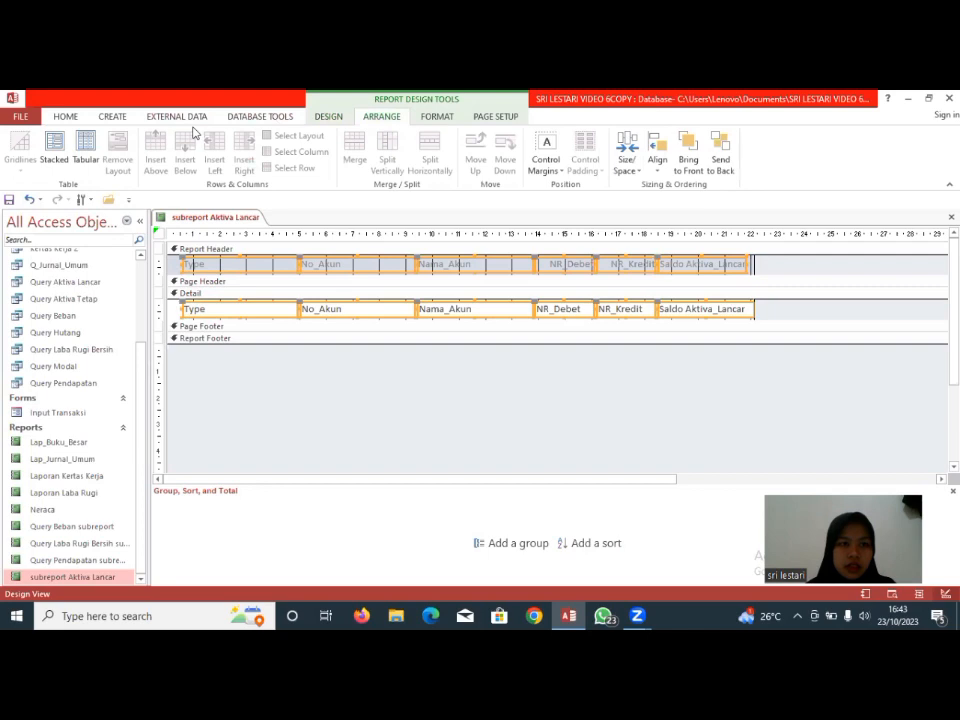
click(88, 146)
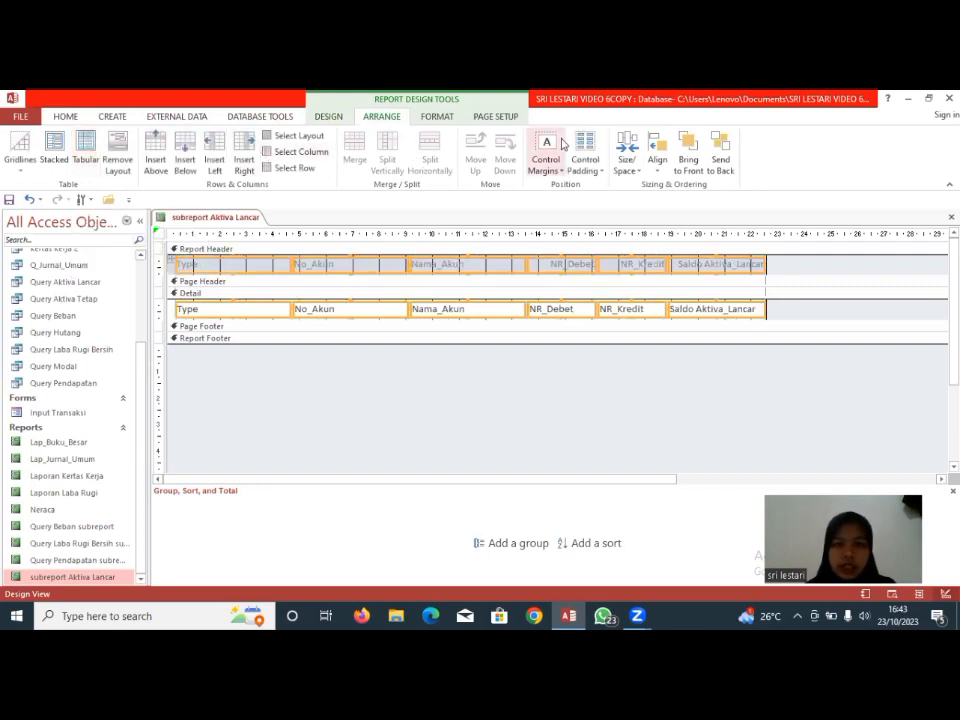
click(590, 152)
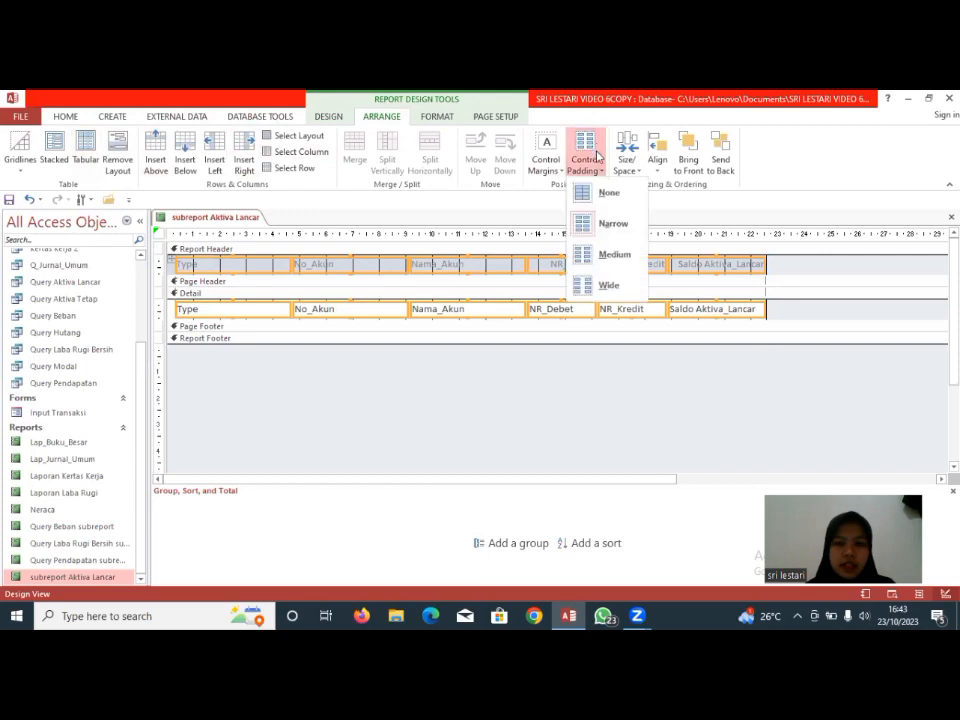
click(606, 192)
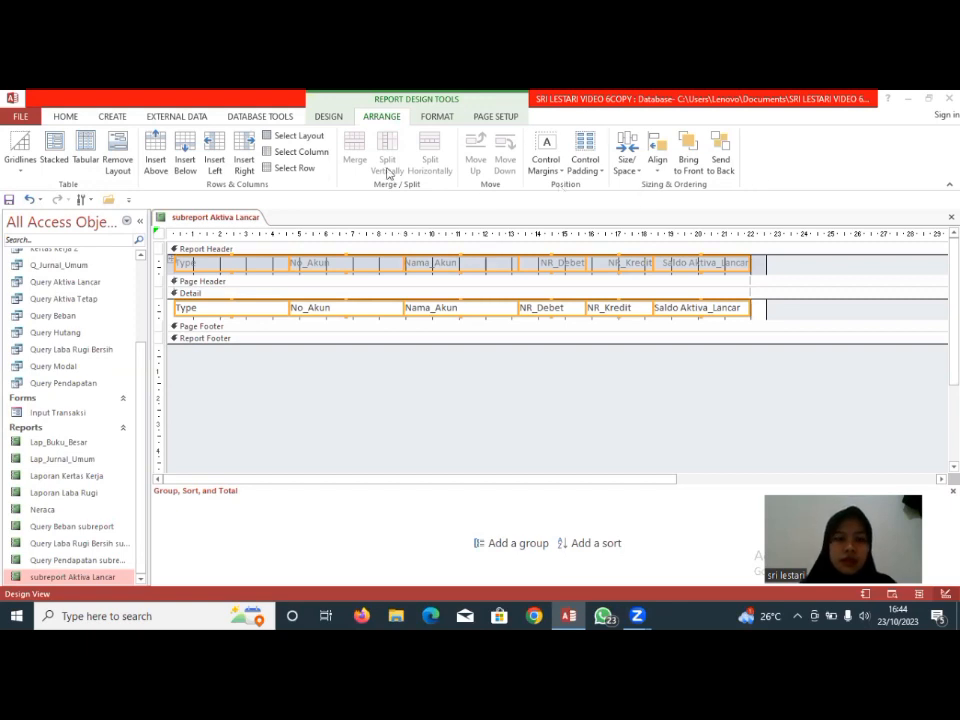
Add a group level on the Type field to subreport Aktiva Lancar
click(330, 117)
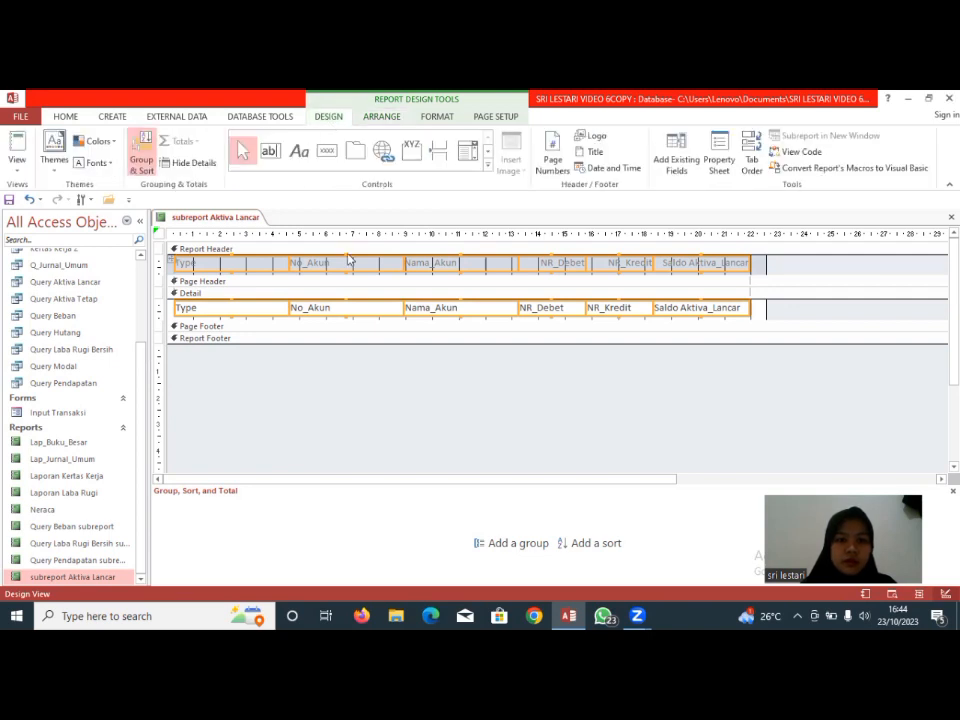
click(522, 553)
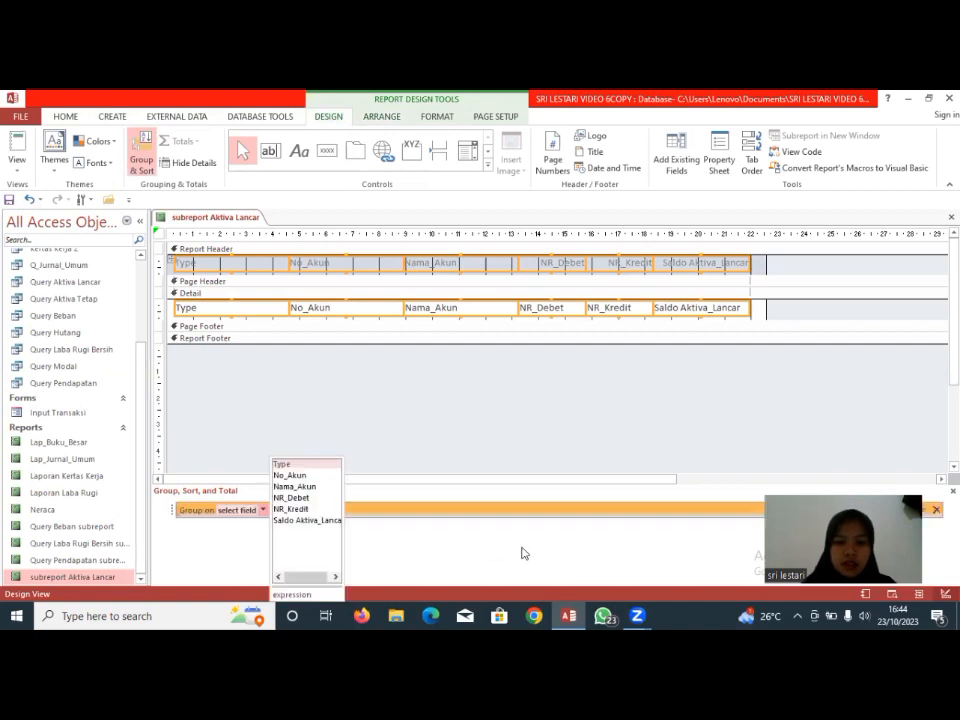
click(324, 467)
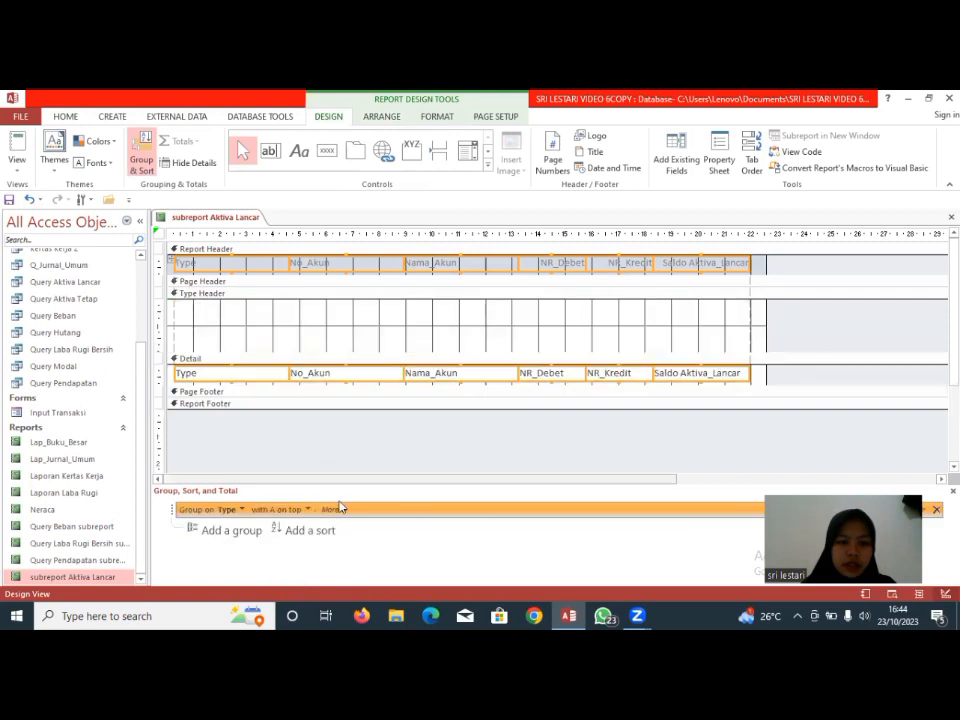
click(512, 121)
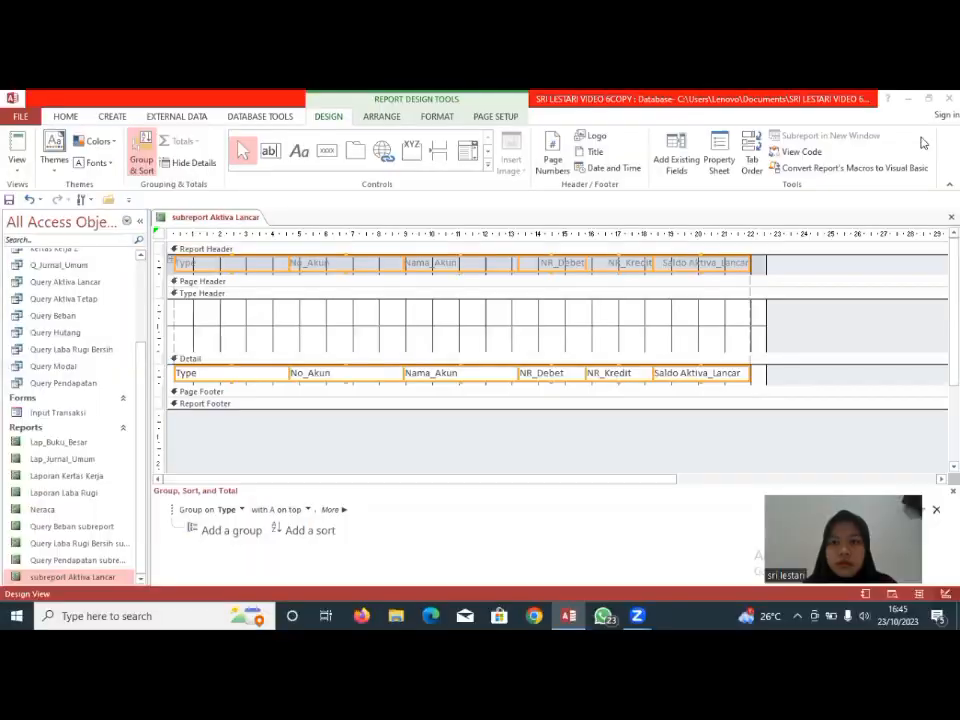
Cut the Type field from the Detail section and paste it into the Type Header section
click(625, 300)
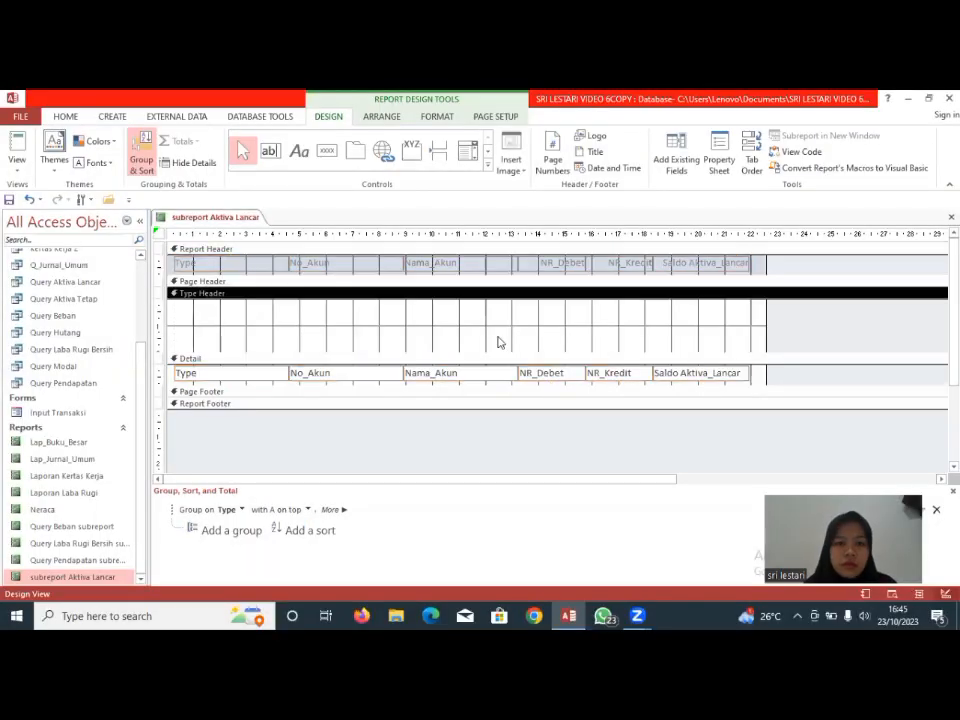
click(270, 376)
right_click(270, 382)
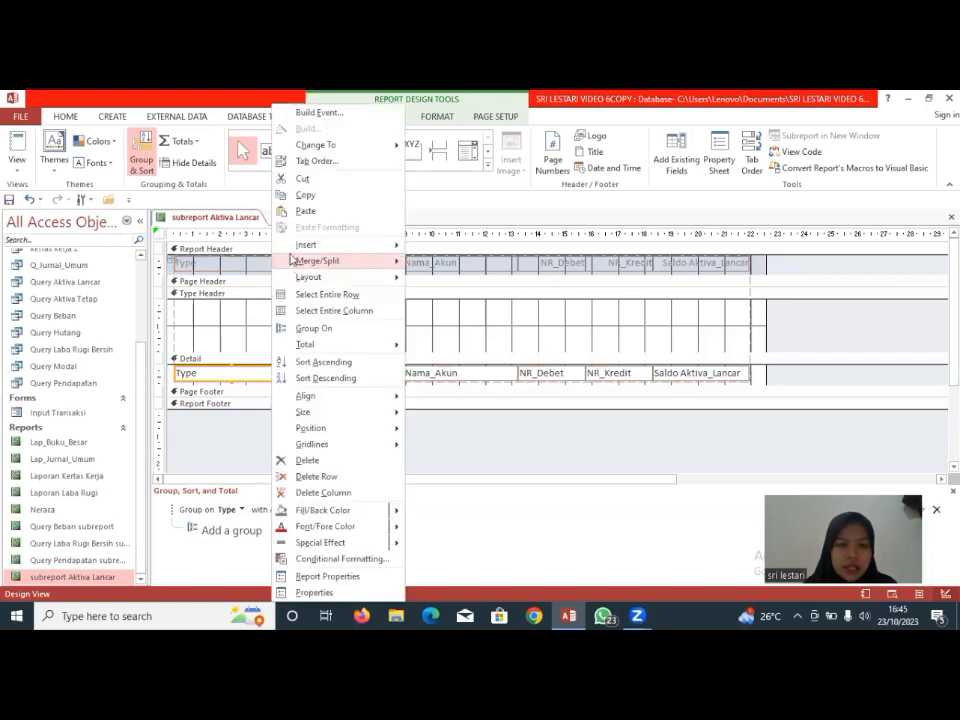
click(301, 179)
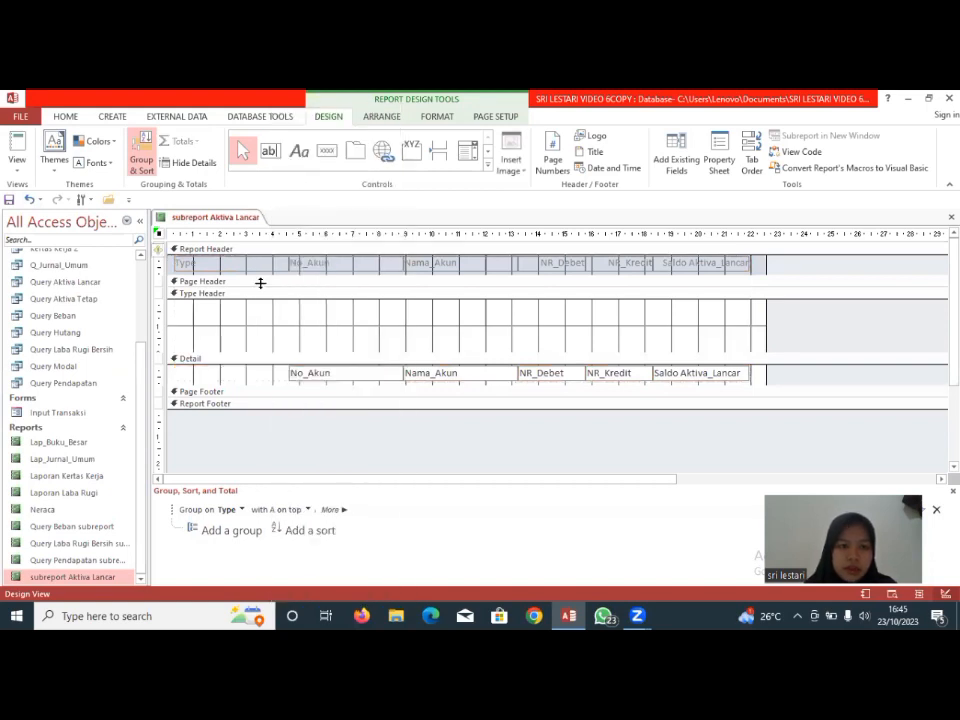
right_click(189, 309)
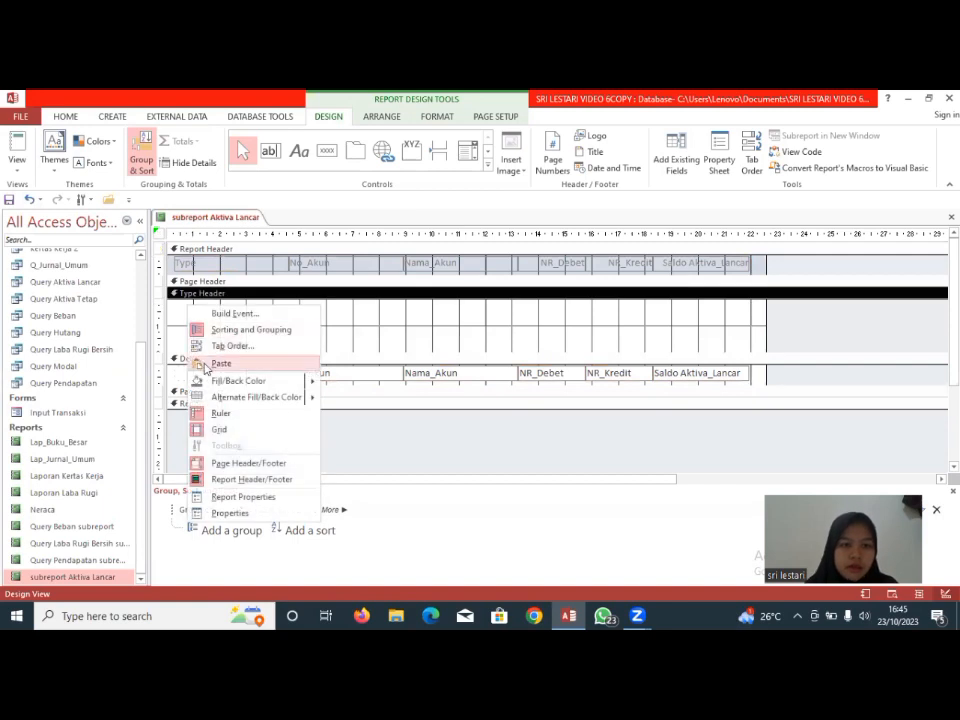
click(206, 367)
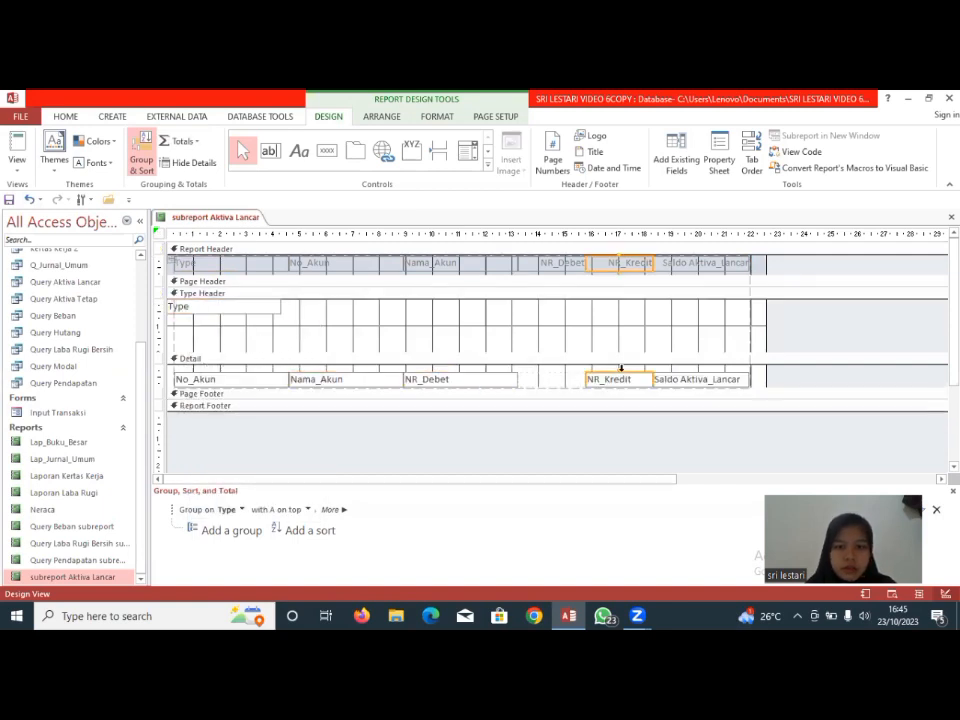
Try to reposition the NR_Kredit and Saldo Aktiva_Lancar fields within the Detail section
drag(621, 371, 582, 374)
drag(679, 379, 707, 383)
click(552, 381)
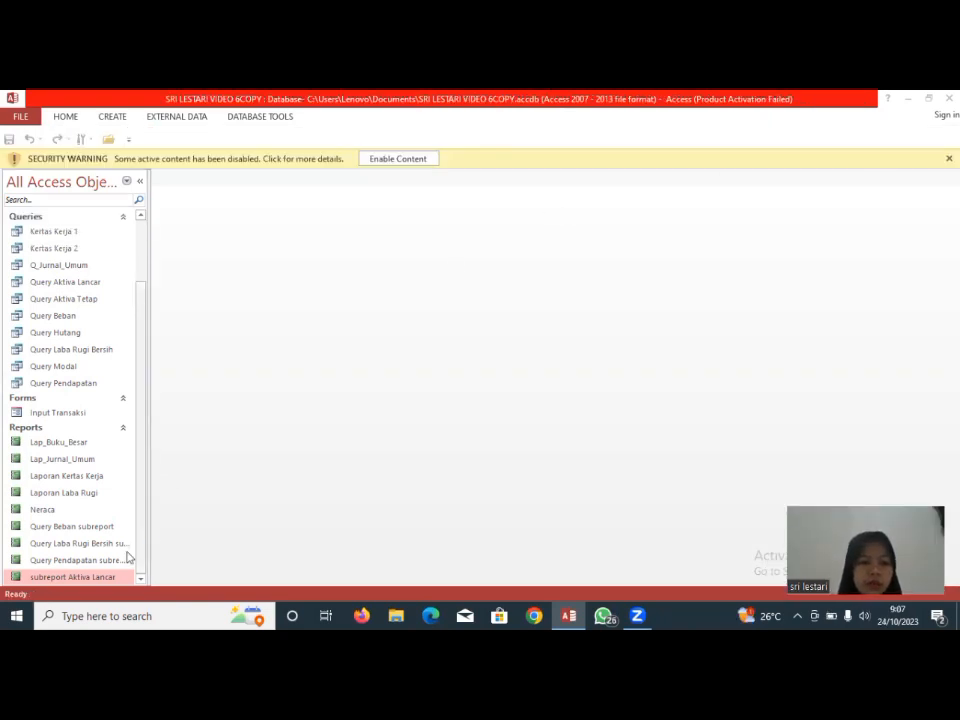
Open subreport Aktiva Lancar in Design View again after the database is reopened
click(98, 581)
right_click(98, 578)
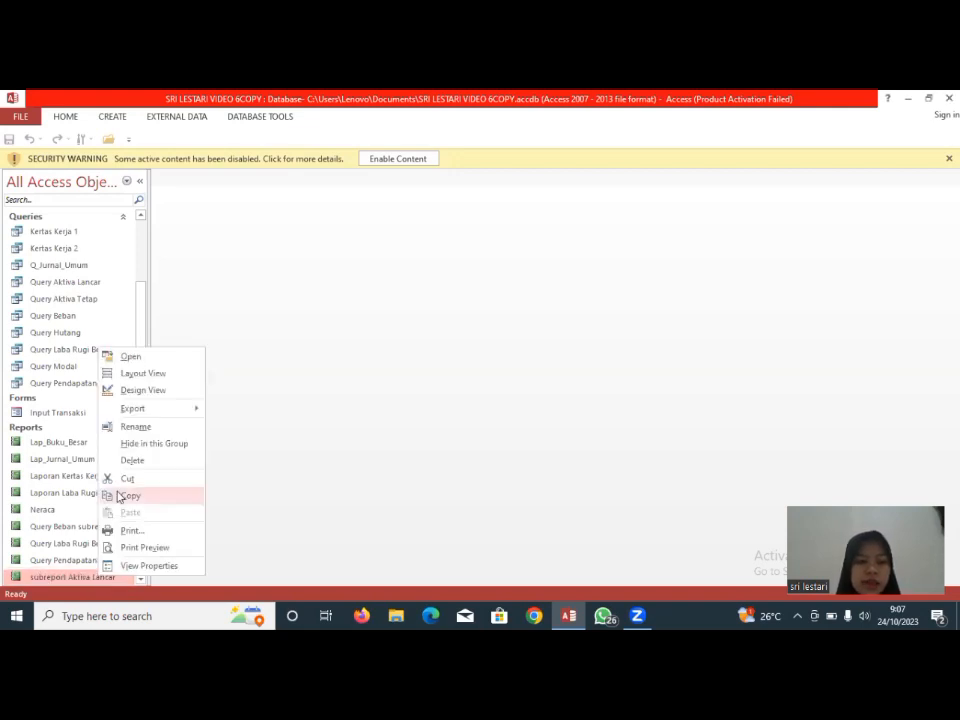
click(150, 390)
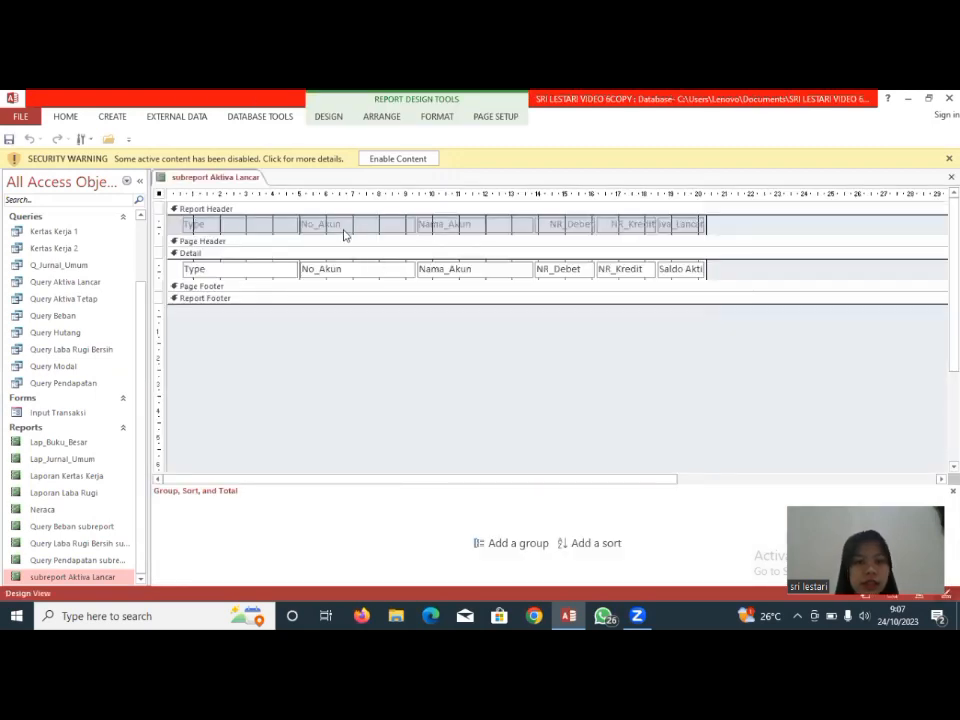
Arrange all the labels and fields in the Report Header and Detail sections into a Tabular layout
click(168, 214)
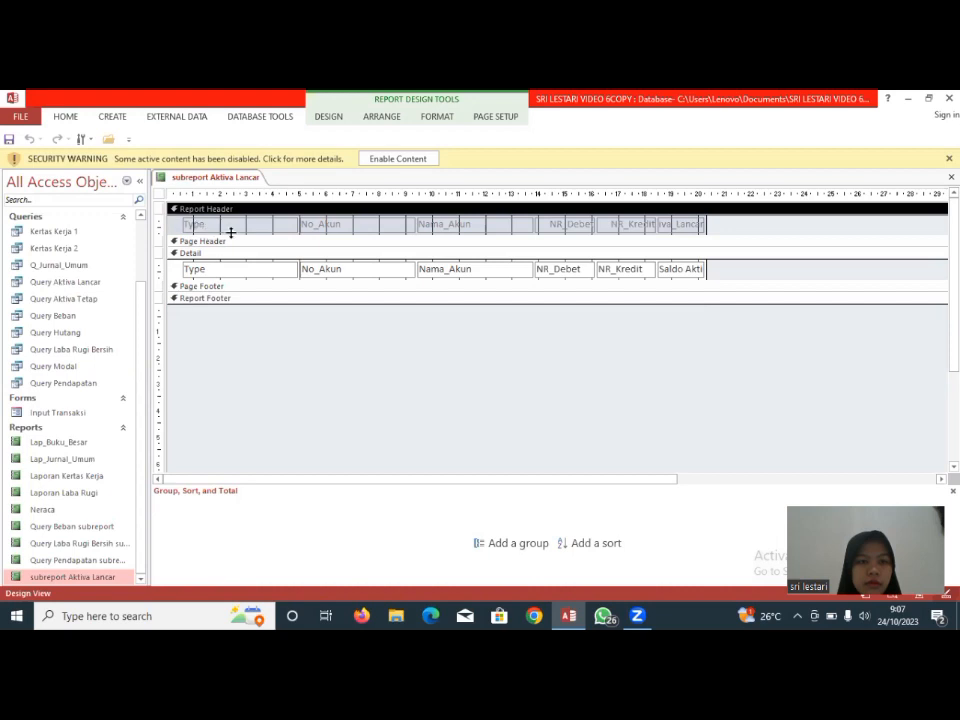
drag(167, 215, 288, 285)
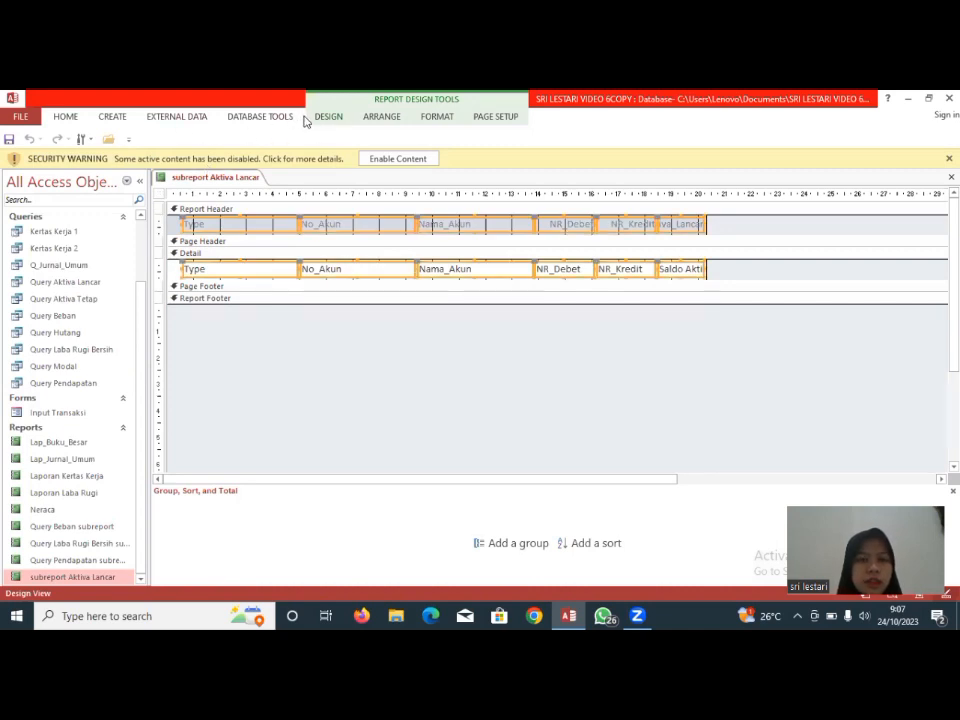
click(383, 116)
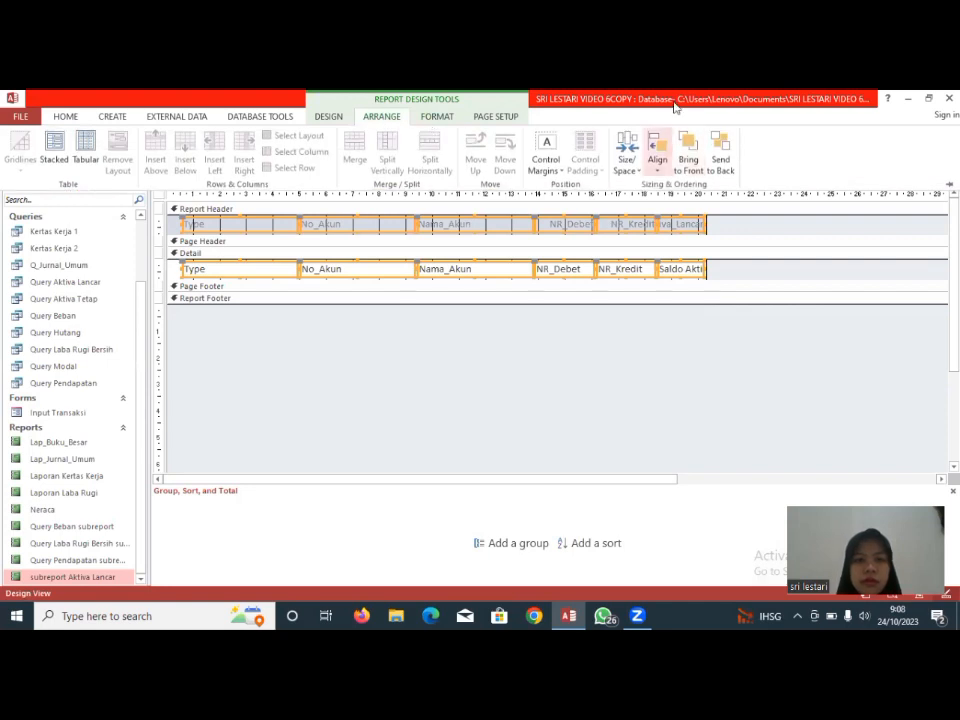
click(675, 108)
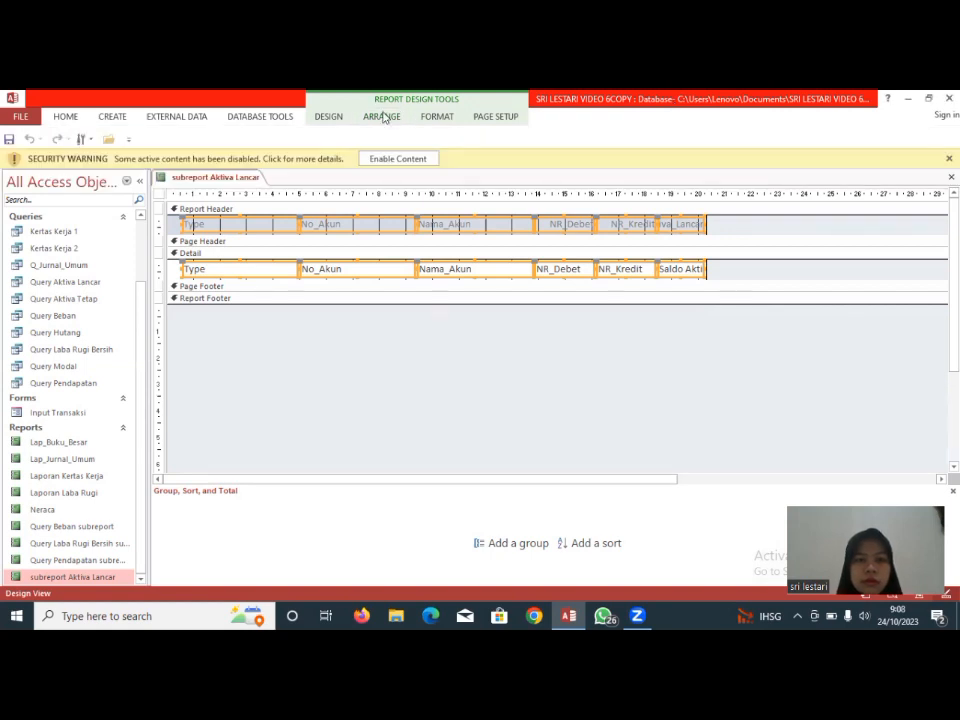
click(384, 117)
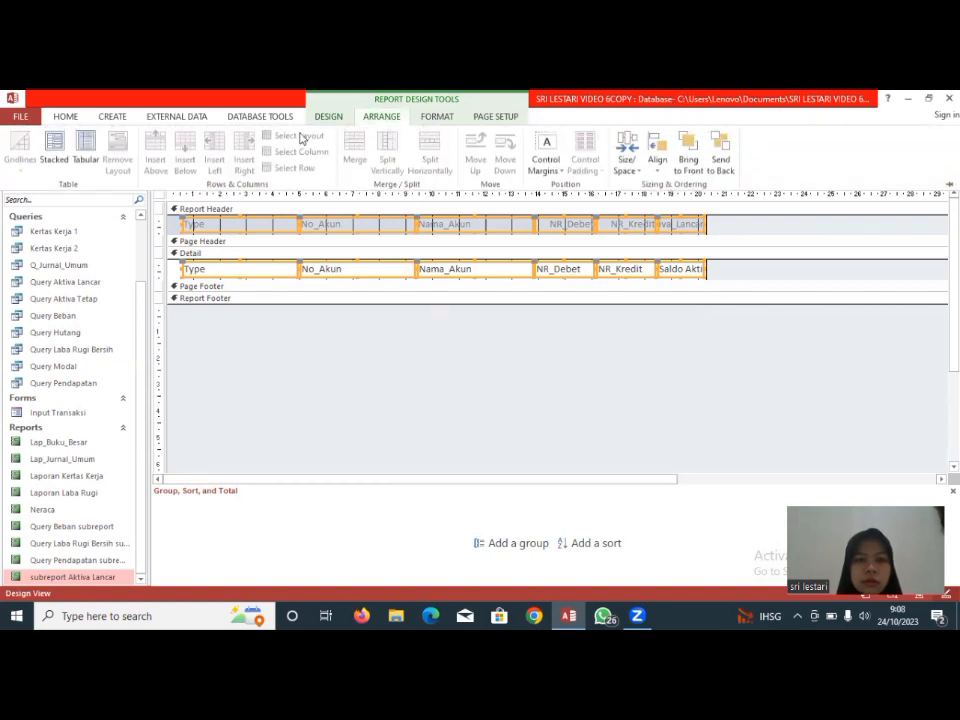
click(85, 148)
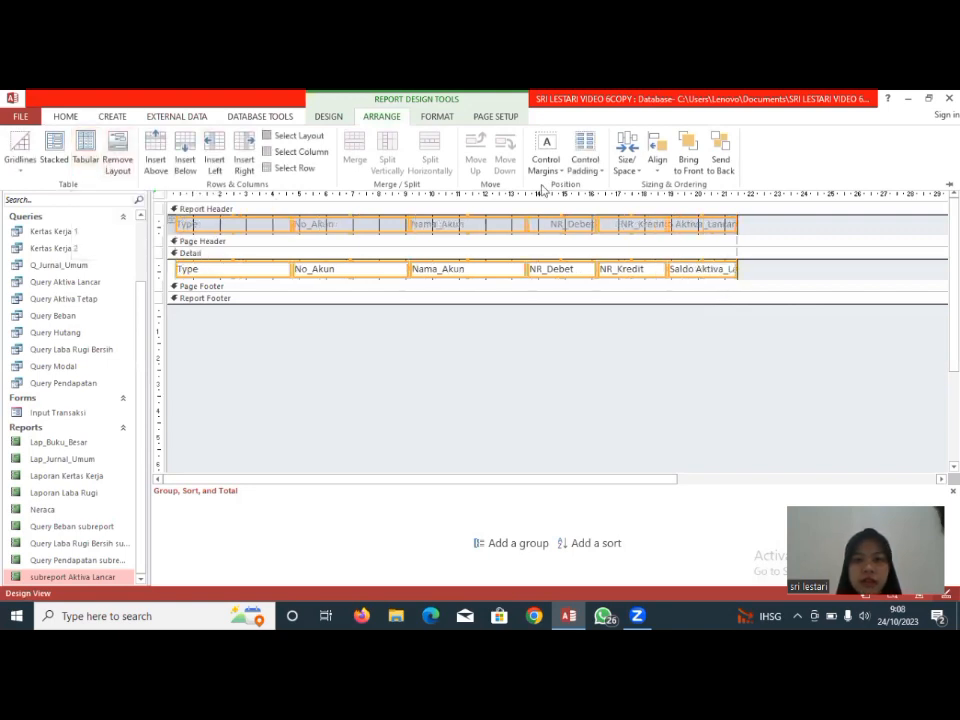
Remove the control padding between the columns of the tabular layout
click(687, 96)
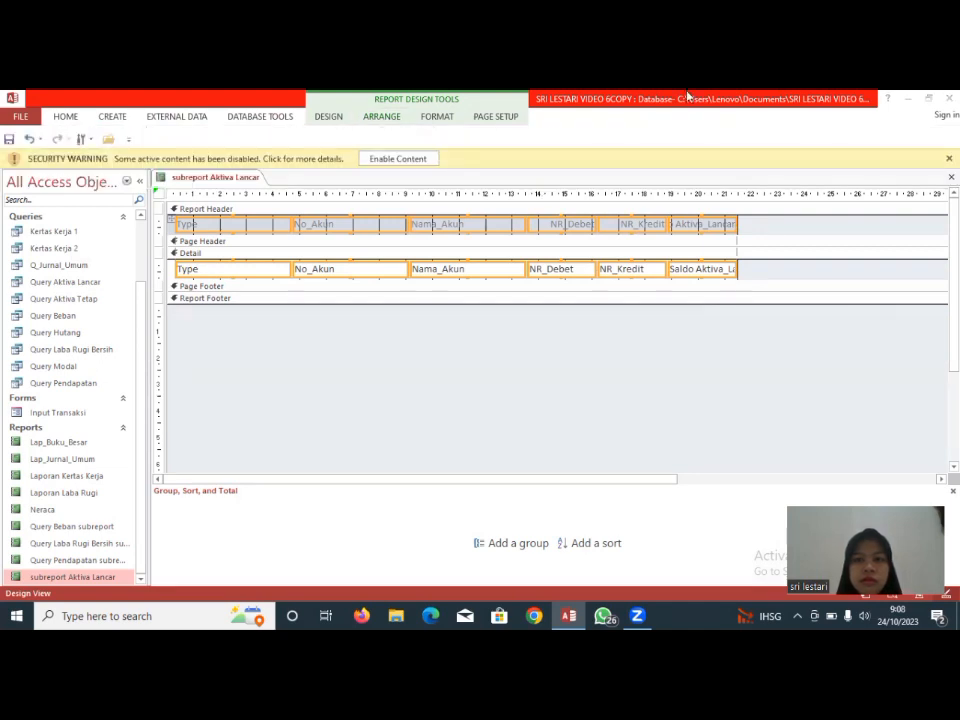
click(390, 118)
click(585, 150)
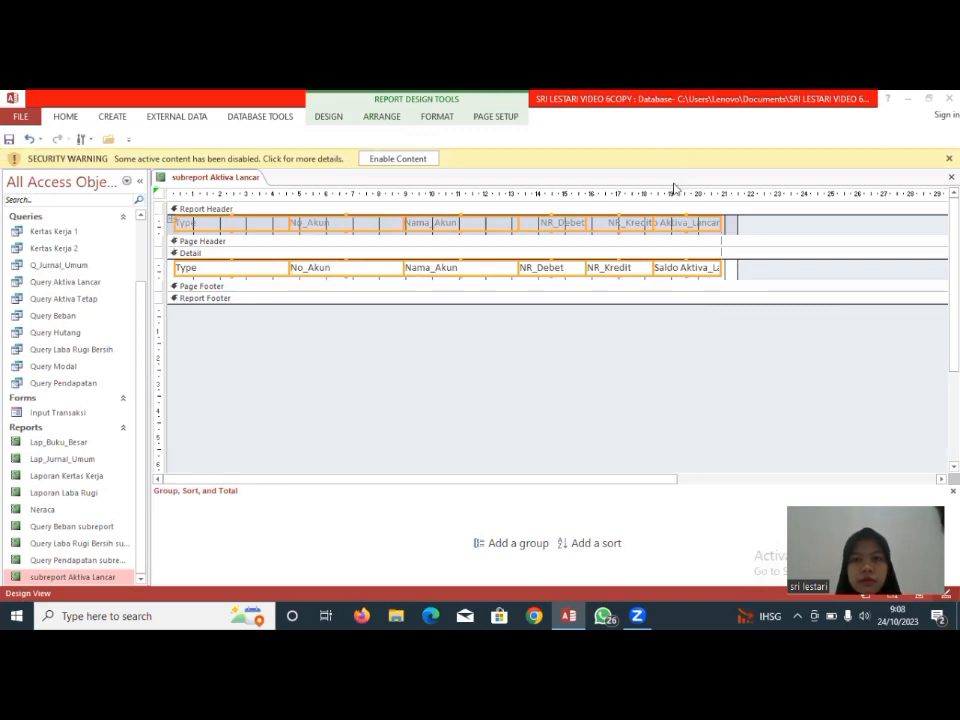
Delete the NR_Debet and NR_Kredit labels from the Report Header section
click(573, 238)
click(564, 221)
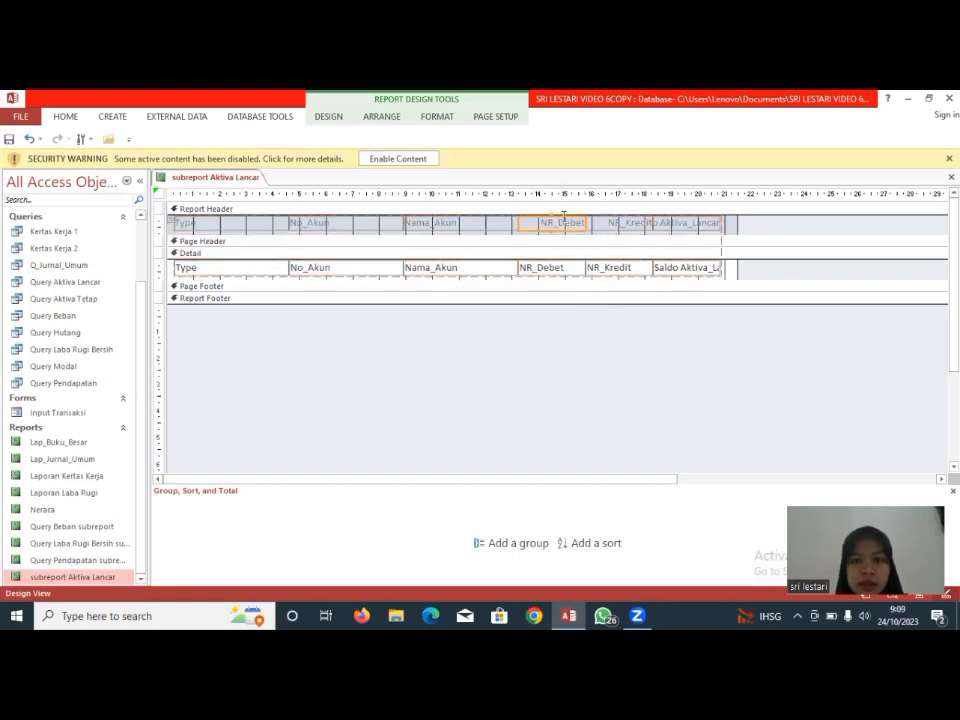
mouse_move(579, 236)
mouse_down()
mouse_move(598, 236)
mouse_move(573, 232)
mouse_up()
right_click(575, 231)
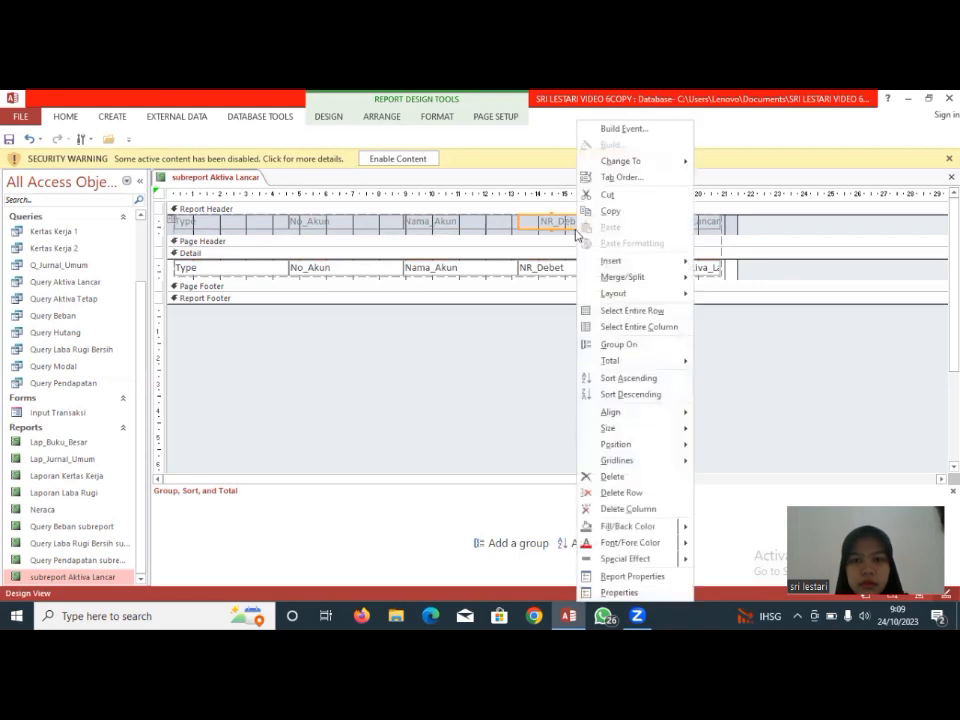
click(609, 476)
click(605, 221)
right_click(625, 222)
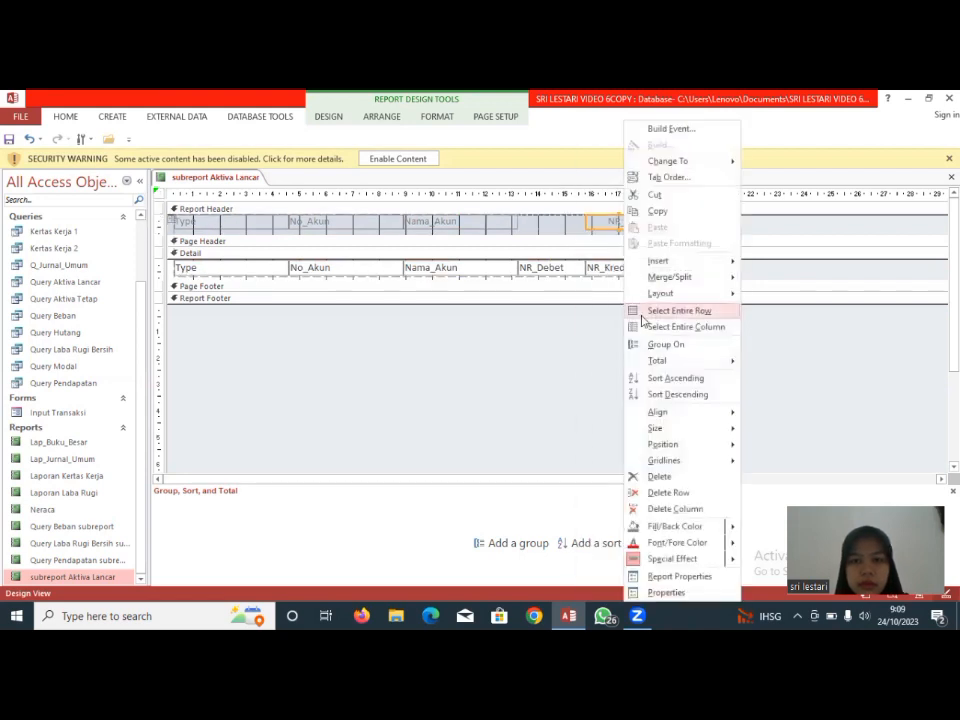
click(659, 478)
Delete the NR_Debet and NR_Kredit fields from the Detail section
click(561, 270)
right_click(561, 270)
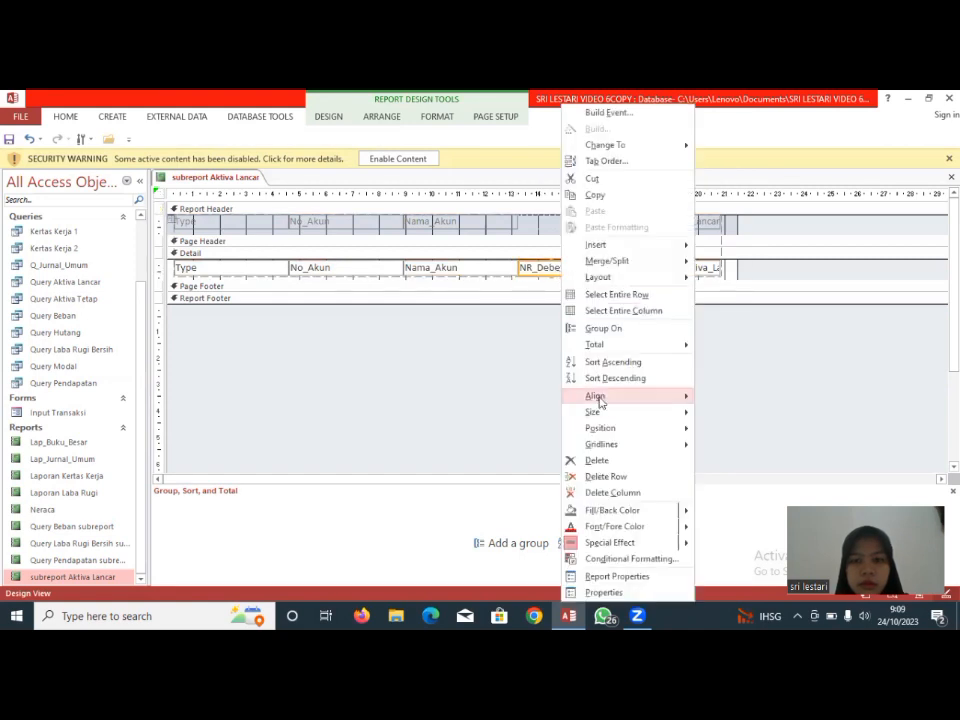
click(588, 460)
click(605, 268)
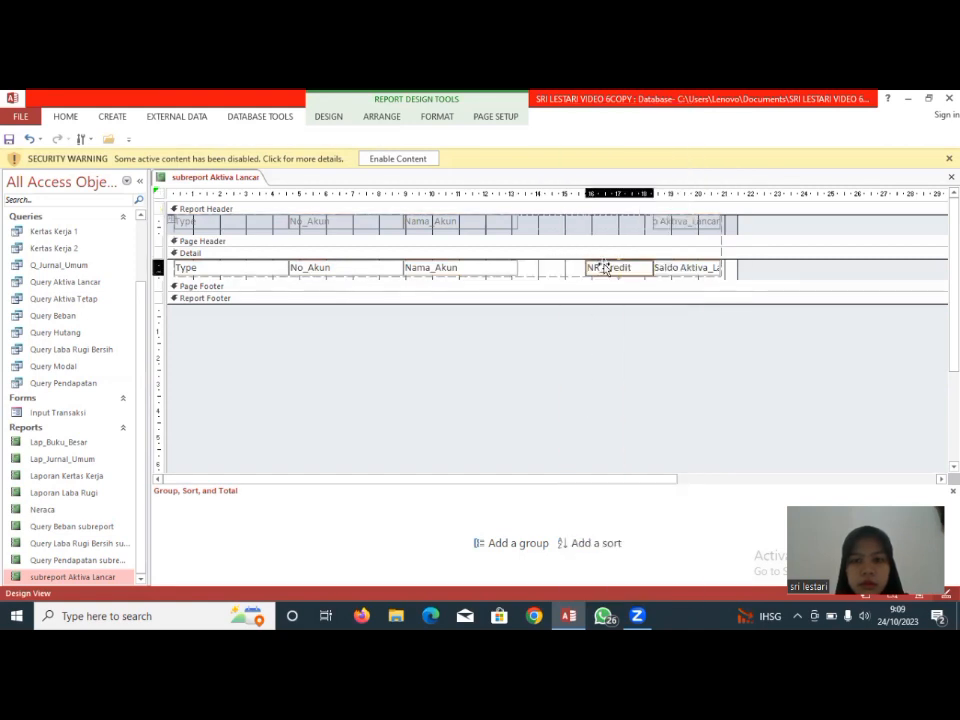
right_click(605, 268)
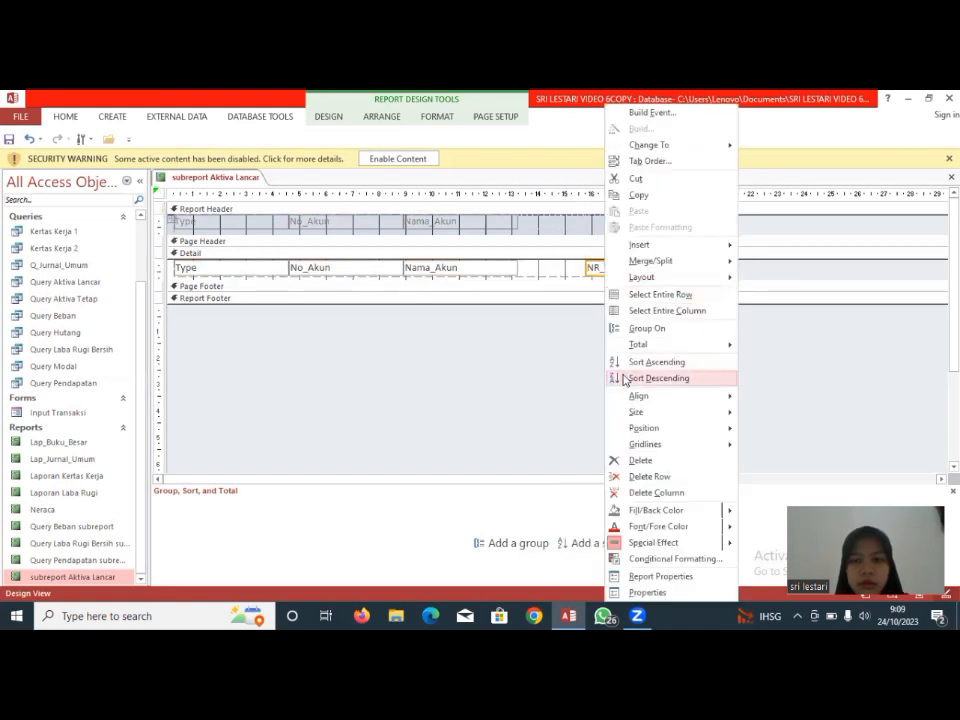
click(620, 461)
Delete the empty layout cell just before the Saldo Aktiva_Lancar label in the Report Header section
click(656, 217)
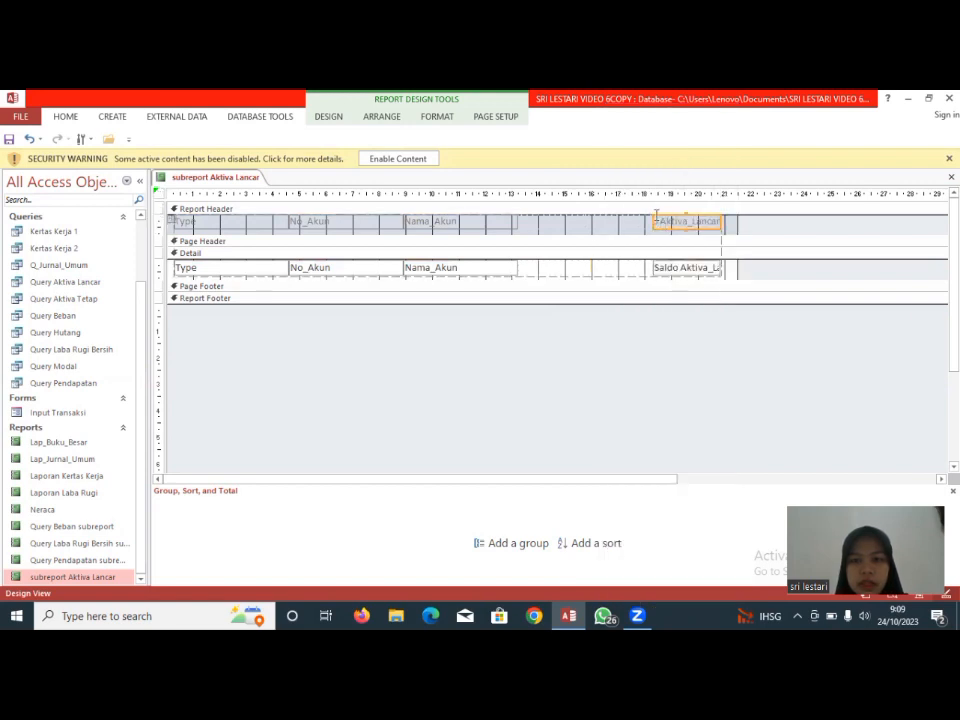
double_click(656, 218)
mouse_move(629, 222)
mouse_down()
mouse_move(656, 223)
mouse_move(640, 222)
mouse_up()
right_click(640, 222)
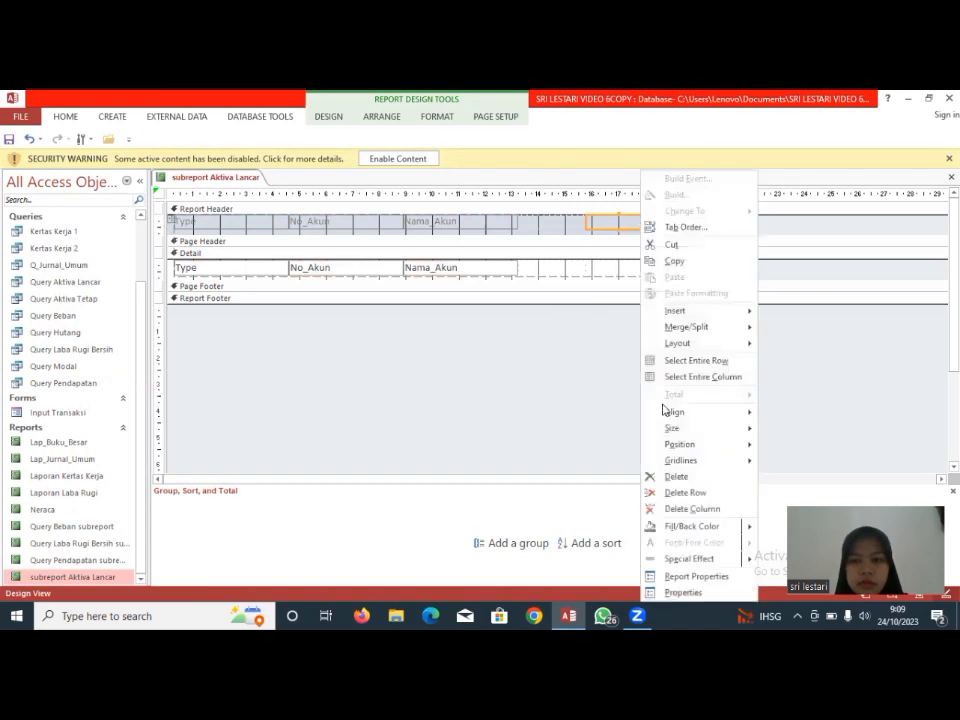
click(651, 476)
Move the Saldo Aktiva_Lancar label and field into the empty cells directly after Nama_Akun
click(606, 224)
drag(588, 217, 522, 220)
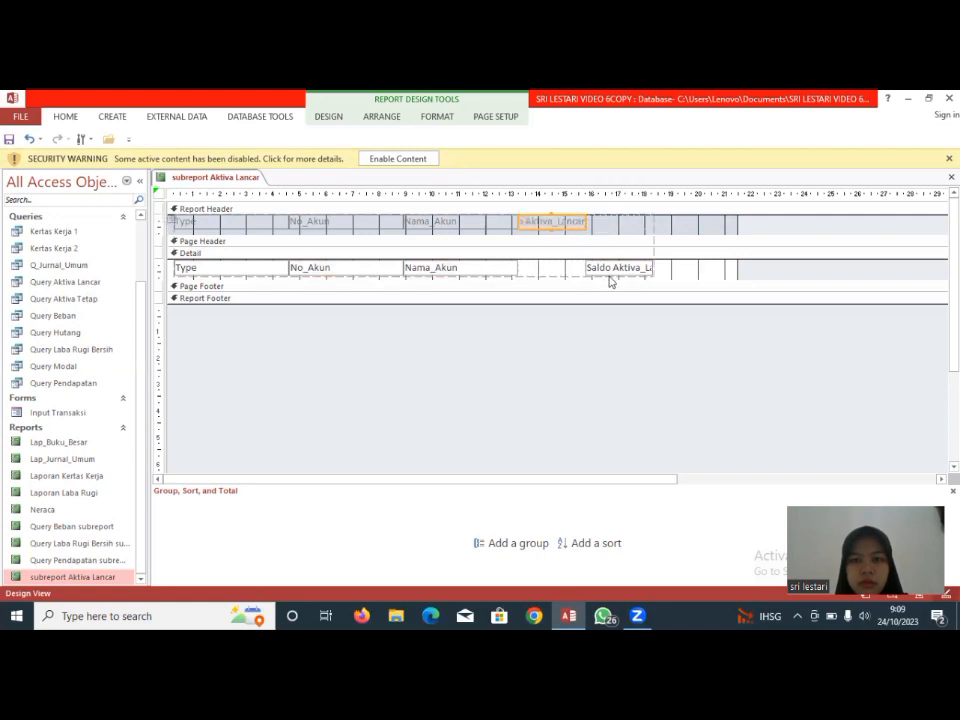
click(598, 272)
drag(582, 268, 530, 270)
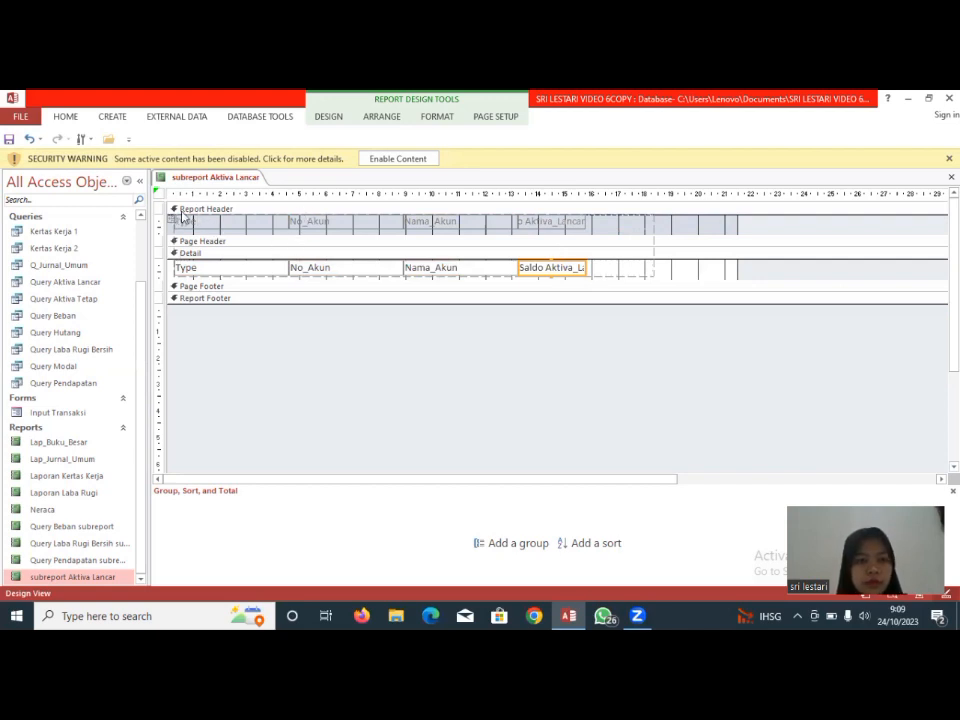
Select the whole tabular layout and add a group level on the Type field
click(186, 222)
drag(163, 216, 283, 277)
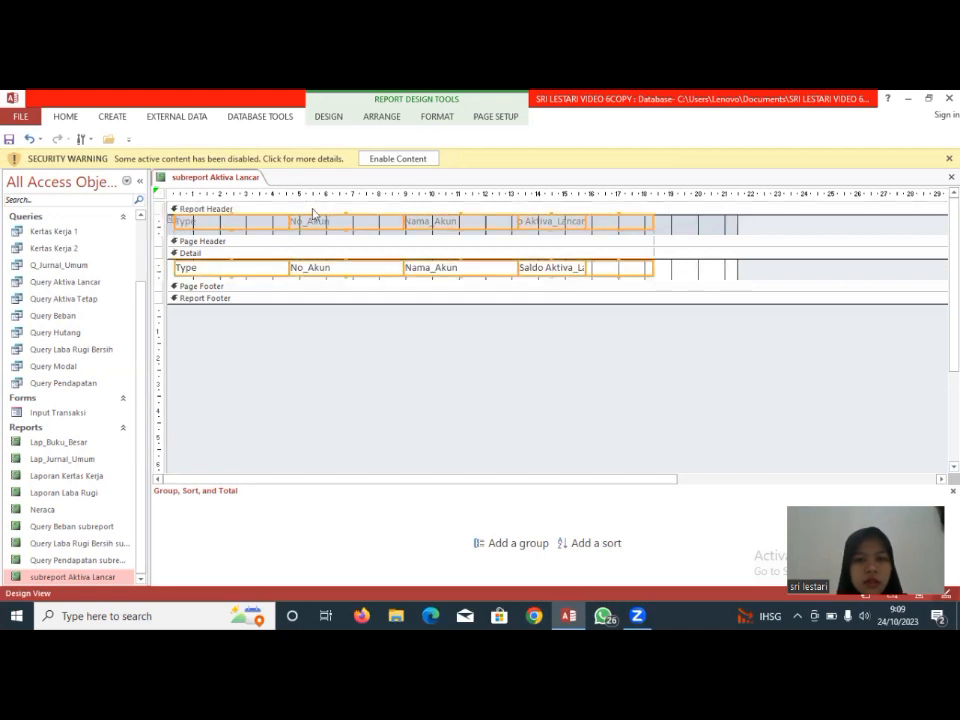
click(328, 118)
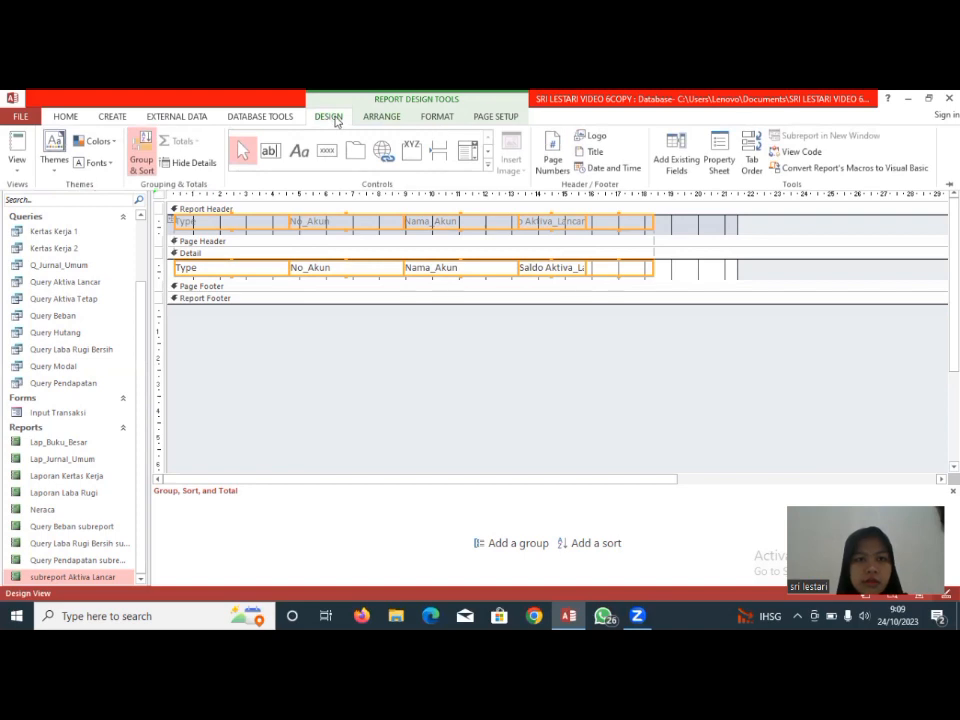
double_click(324, 120)
click(331, 118)
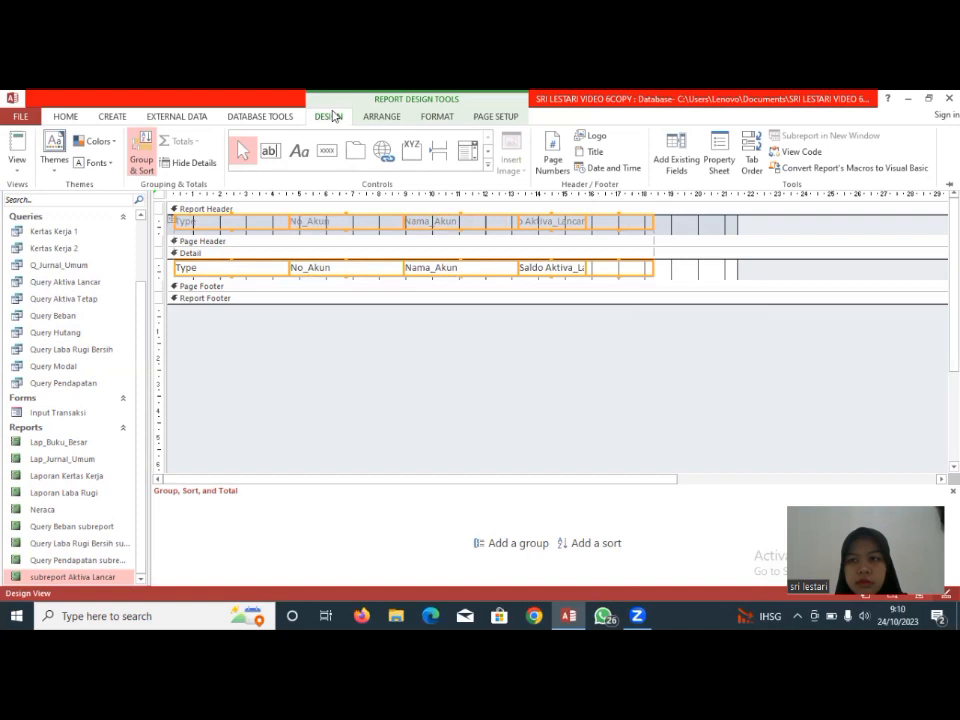
click(331, 117)
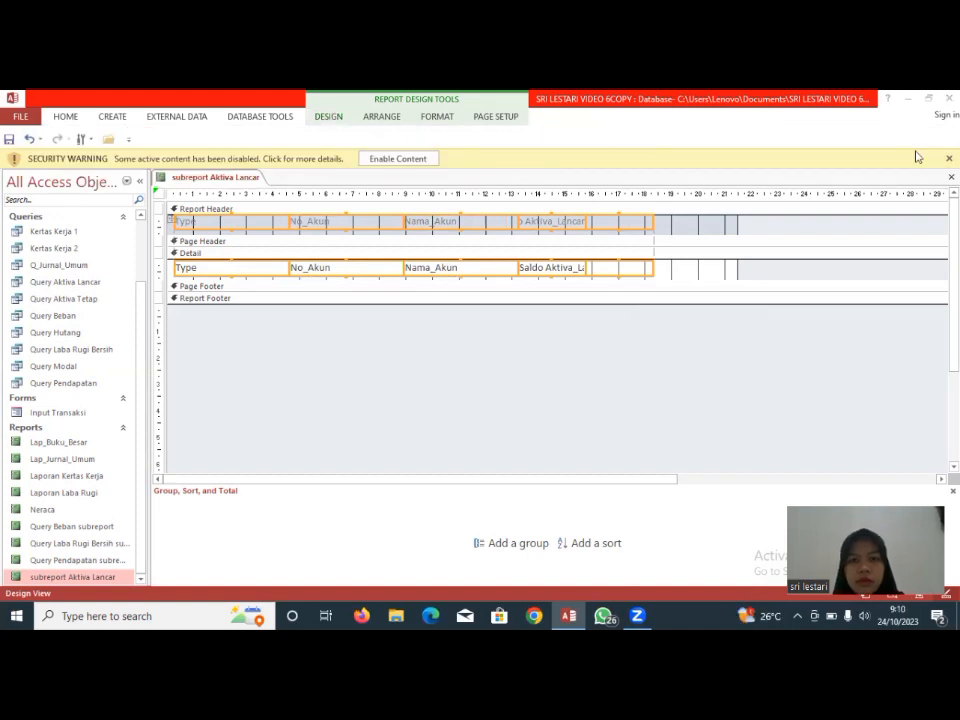
click(519, 547)
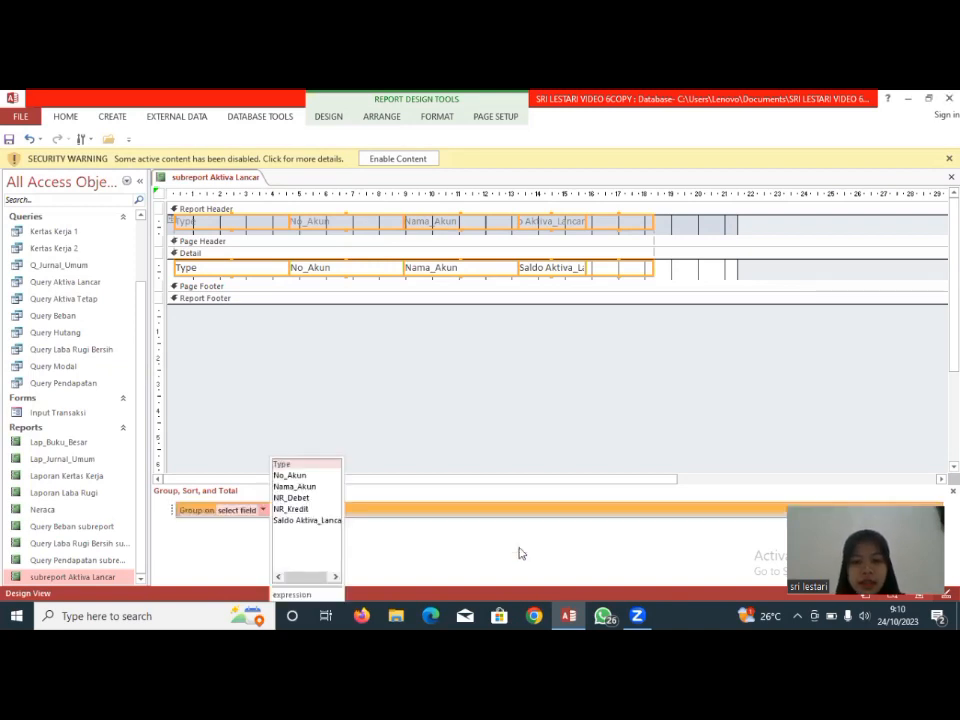
click(328, 466)
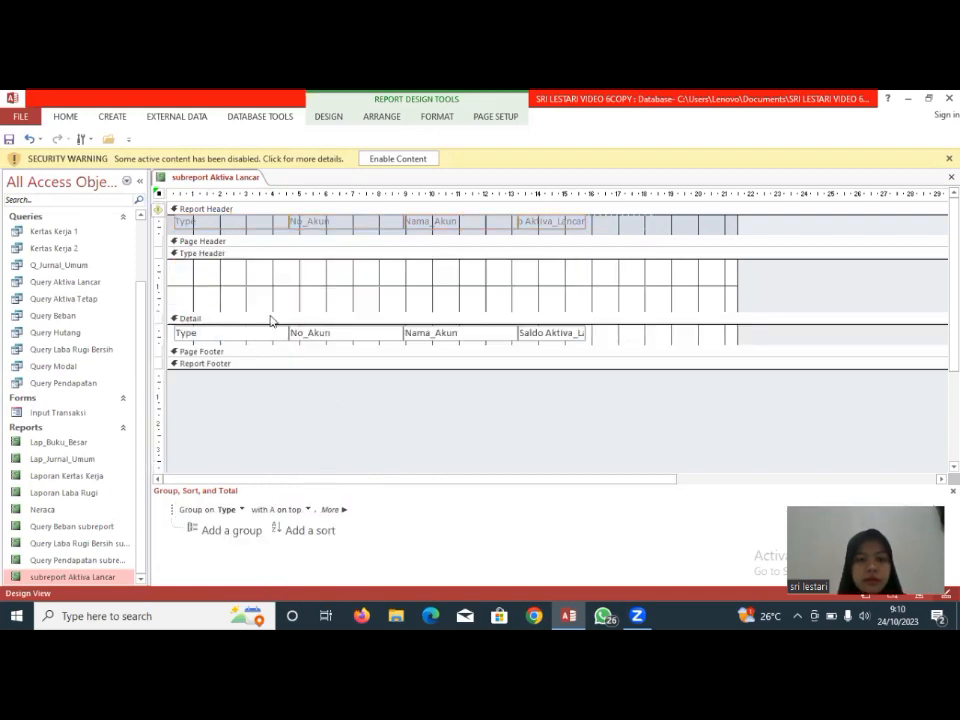
Try to move the Type column out of the Detail section into the Type Header section by cutting and pasting it
click(270, 333)
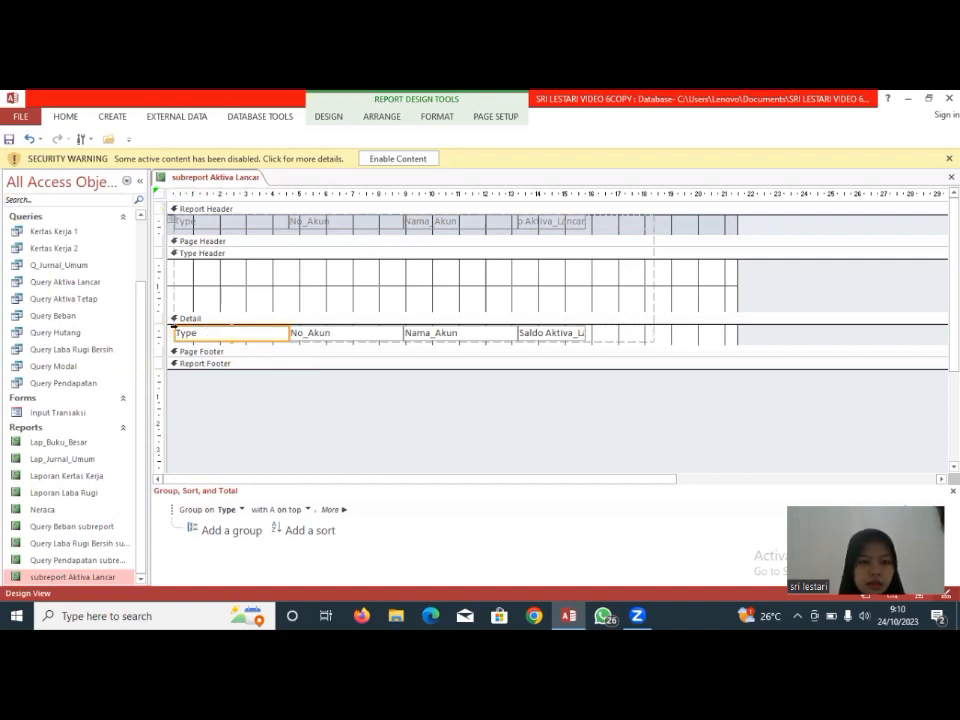
right_click(177, 324)
click(206, 246)
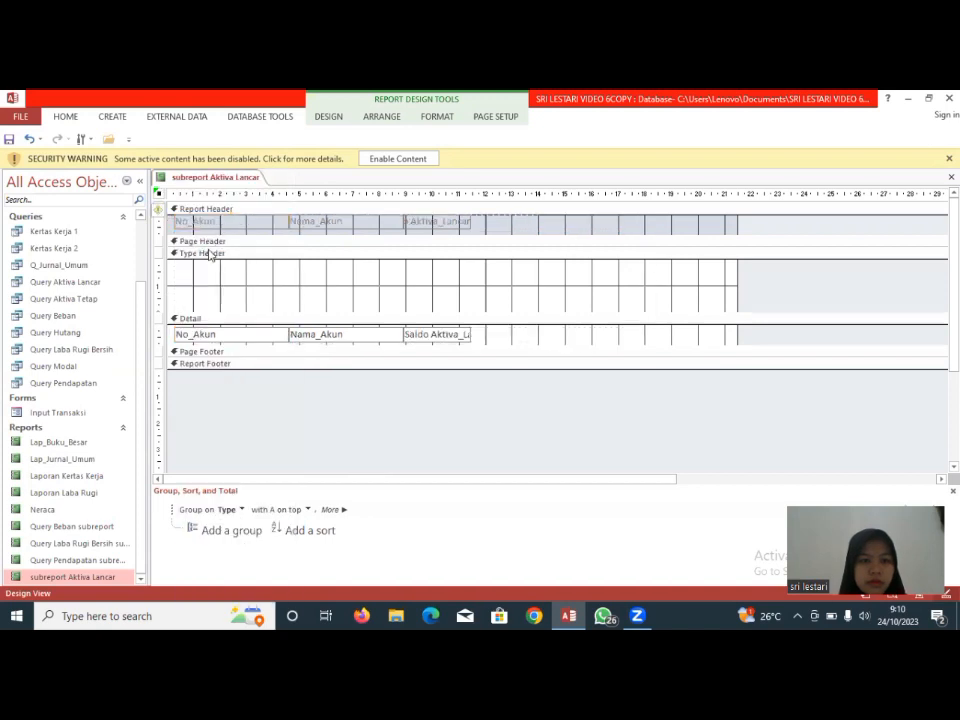
right_click(189, 274)
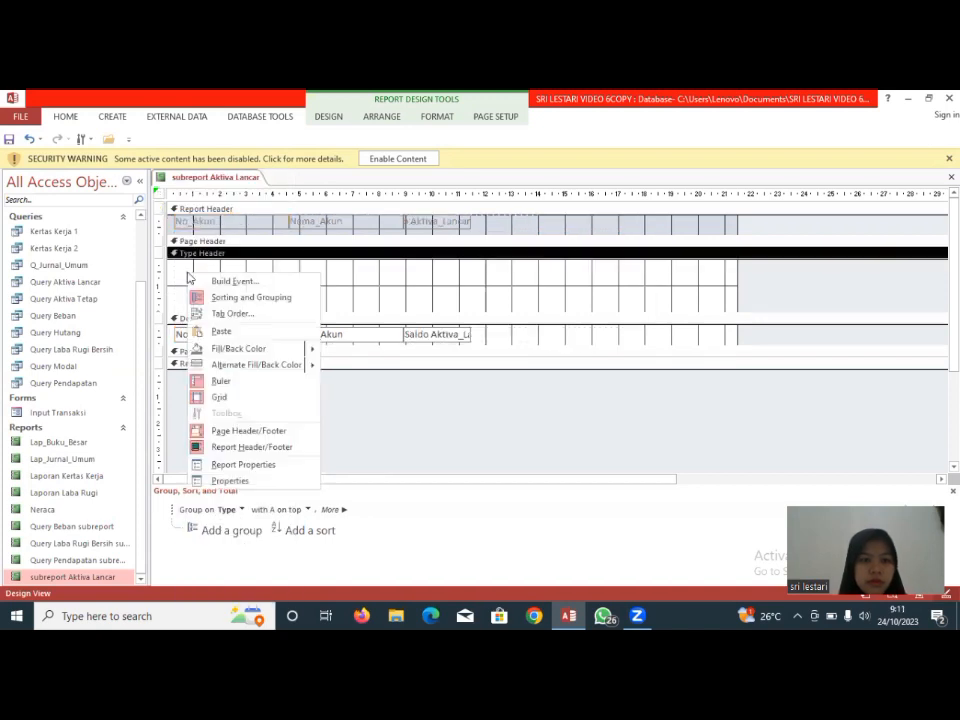
click(199, 330)
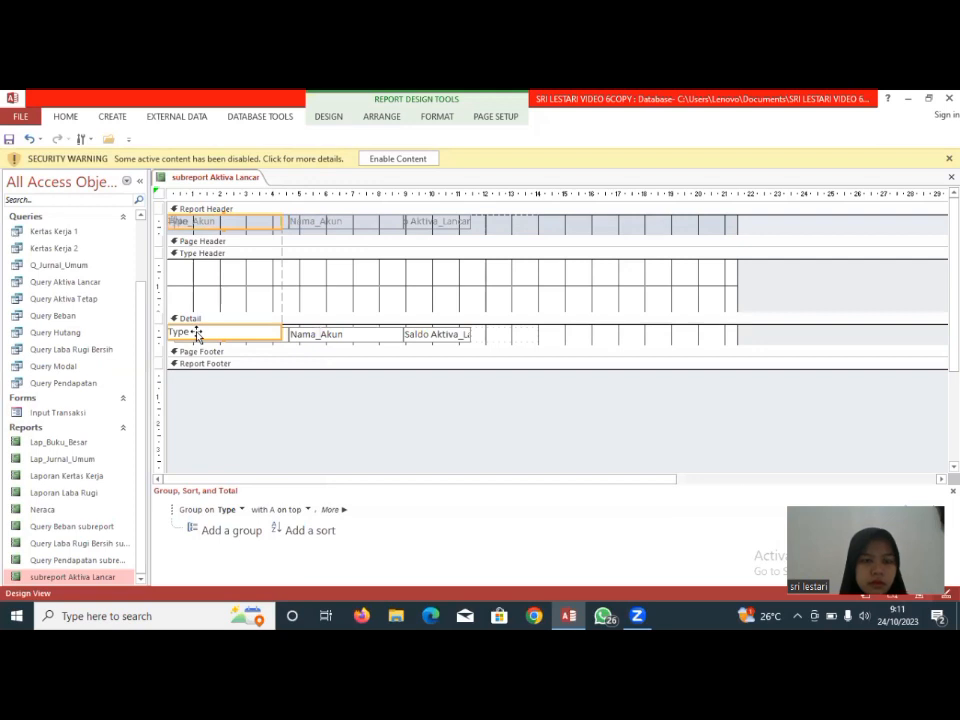
drag(172, 222, 129, 216)
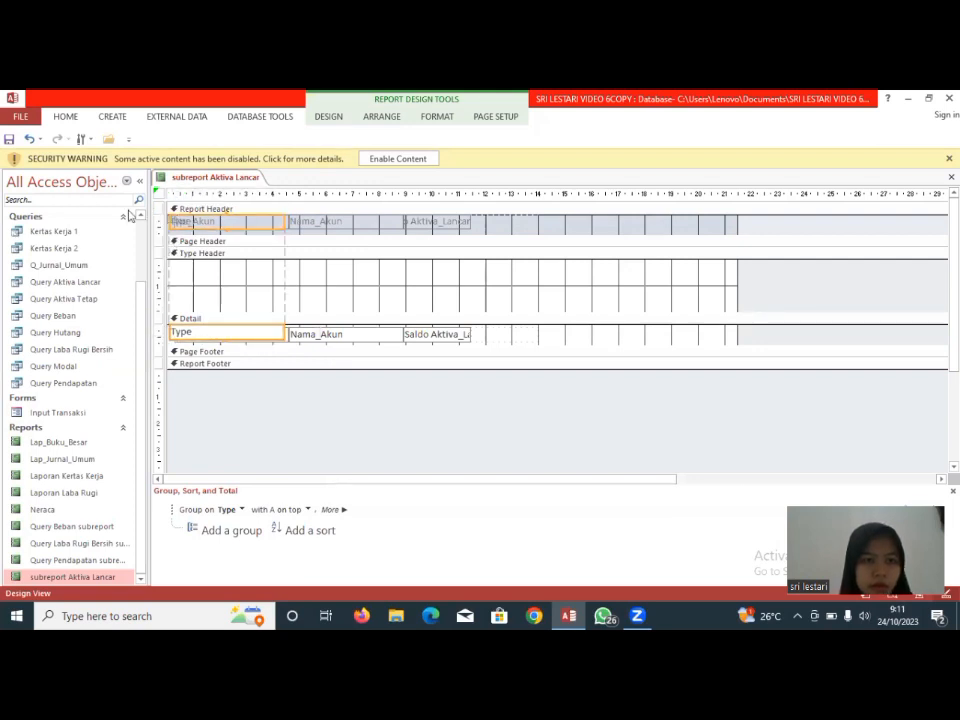
Undo the Type column paste, the Type grouping and the moves of the Saldo Aktiva_Lancar label and field
click(29, 139)
click(29, 139)
click(29, 139)
click(29, 139)
Select the Type field in the Detail section and group the report on Type
click(197, 271)
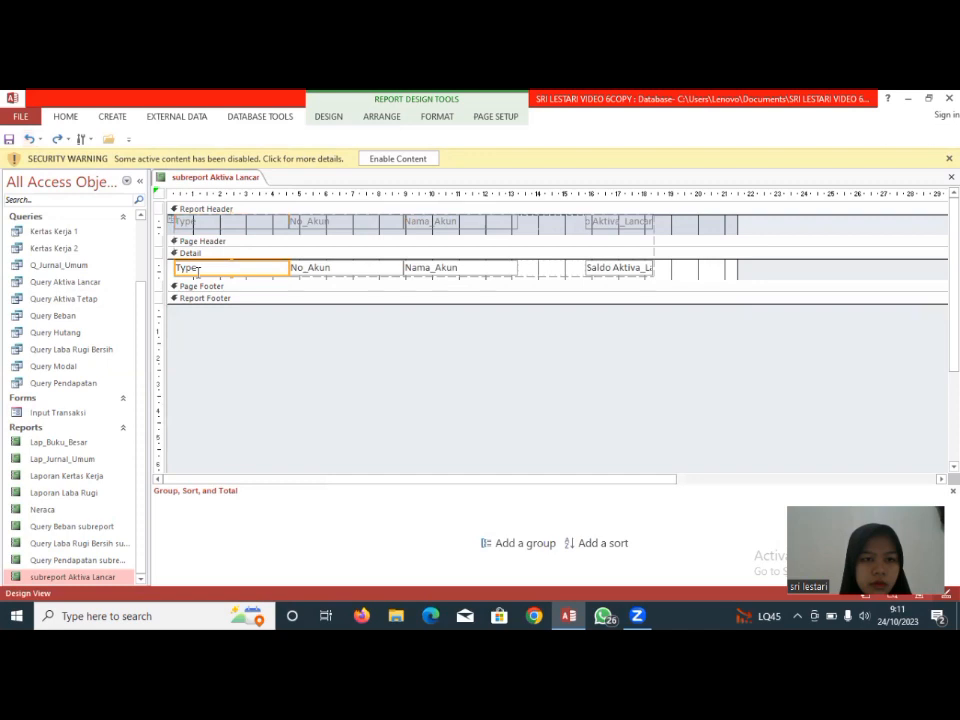
click(520, 543)
click(328, 465)
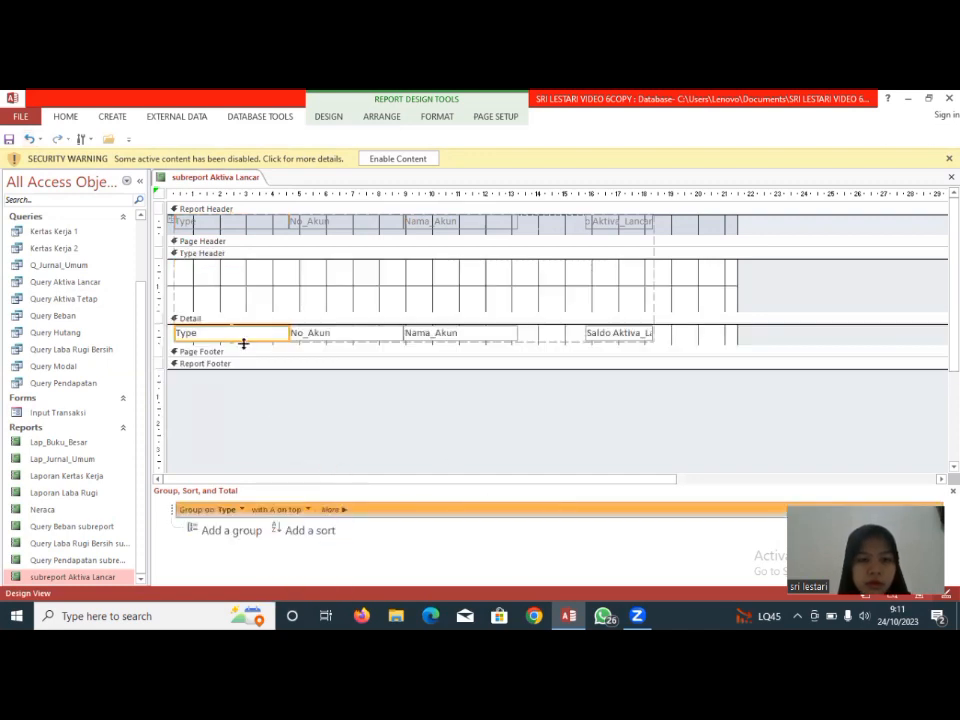
Cut only the Type field from the Detail section, paste it into the Type Header section and shift it slightly inward
right_click(239, 336)
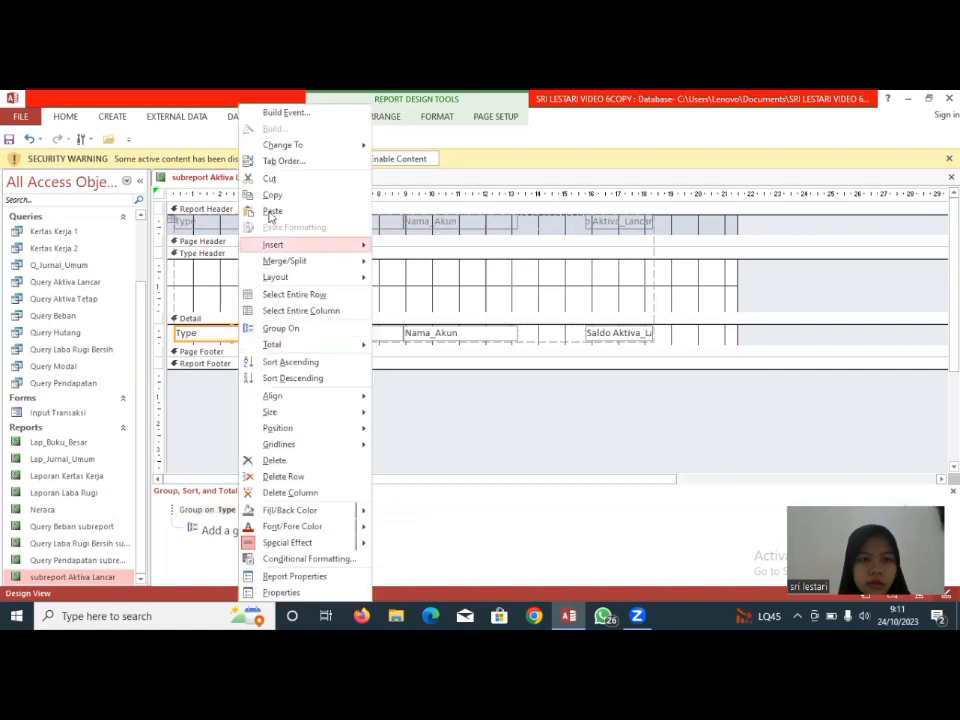
click(274, 180)
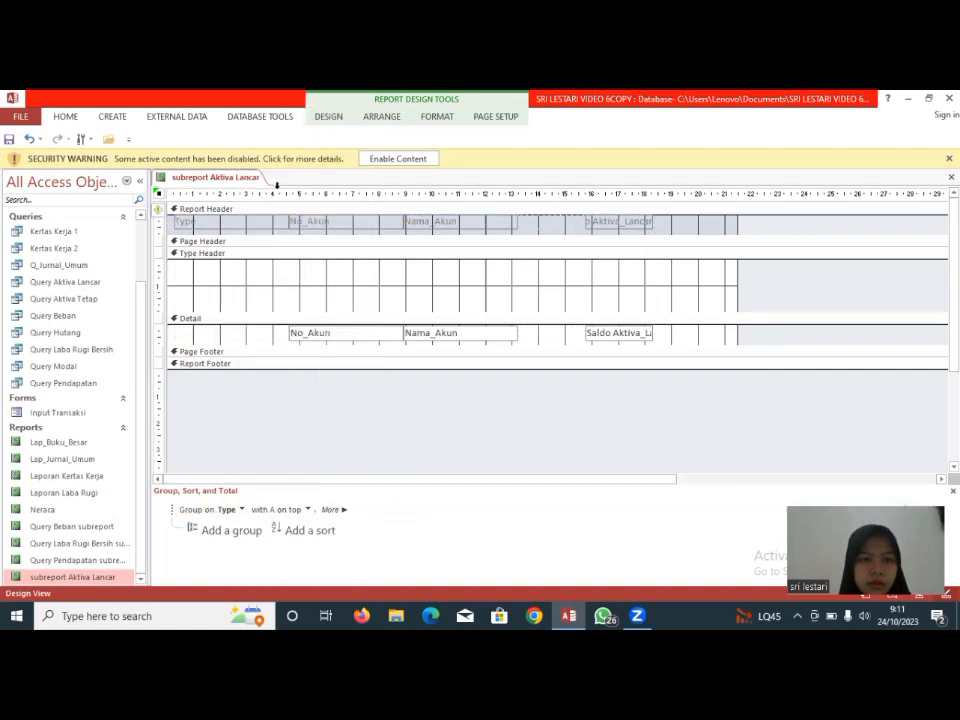
right_click(180, 284)
click(212, 339)
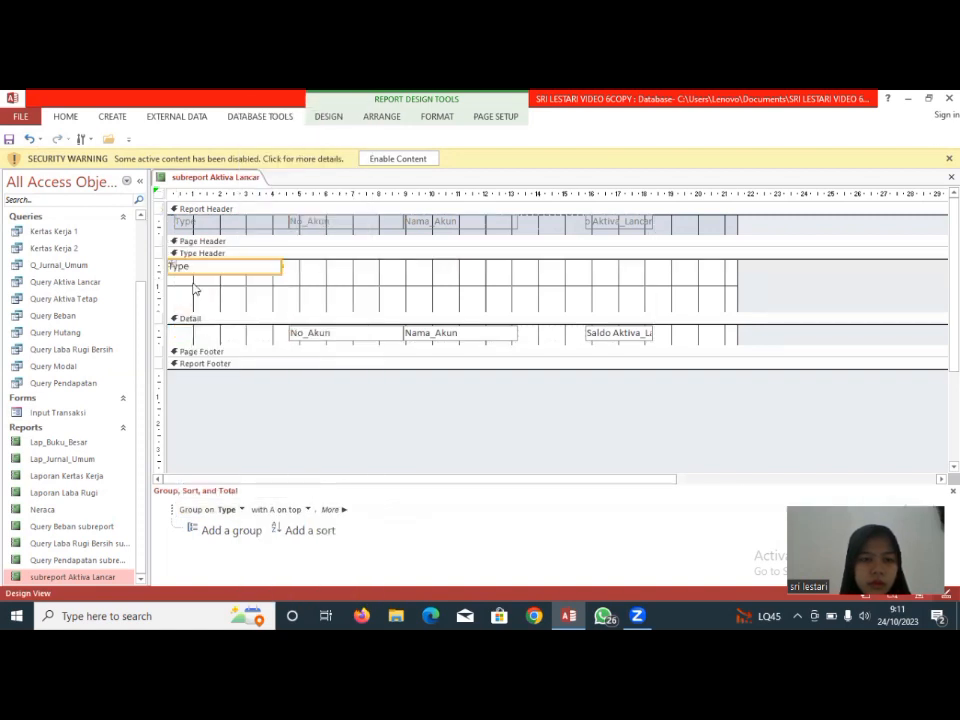
drag(172, 265, 175, 269)
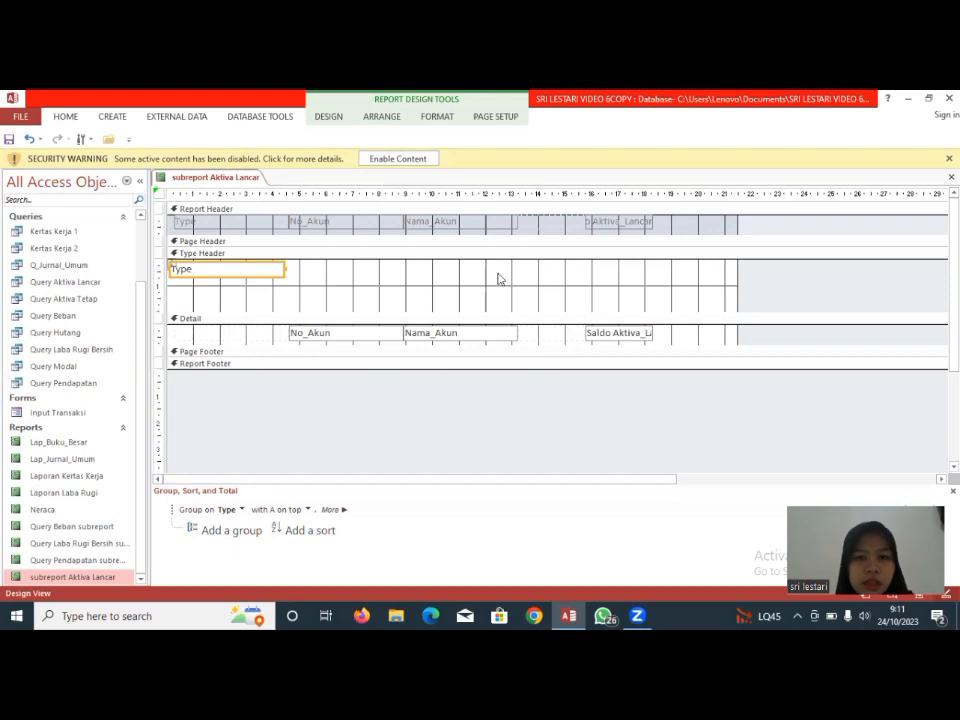
Move the Saldo Aktiva_Lancar label beside the Nama_Akun label and the No_Akun field to the start of the Detail section
click(589, 220)
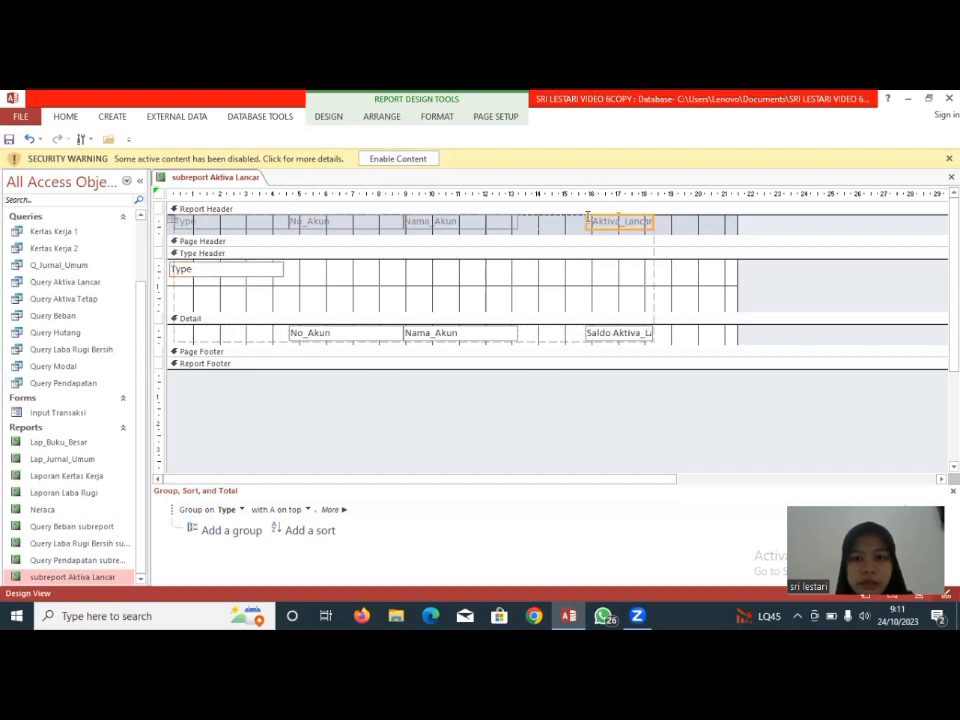
drag(587, 218, 515, 219)
click(313, 333)
drag(289, 330, 175, 330)
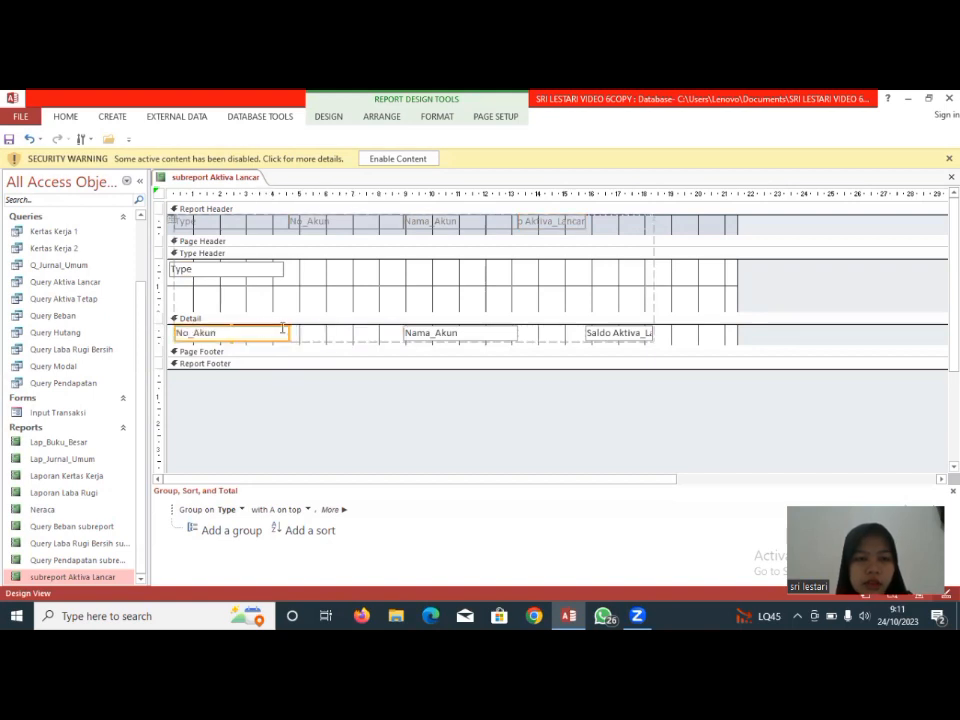
Undo the downward stretch of the Detail row and place the Nama_Akun field directly beside No_Akun
click(423, 338)
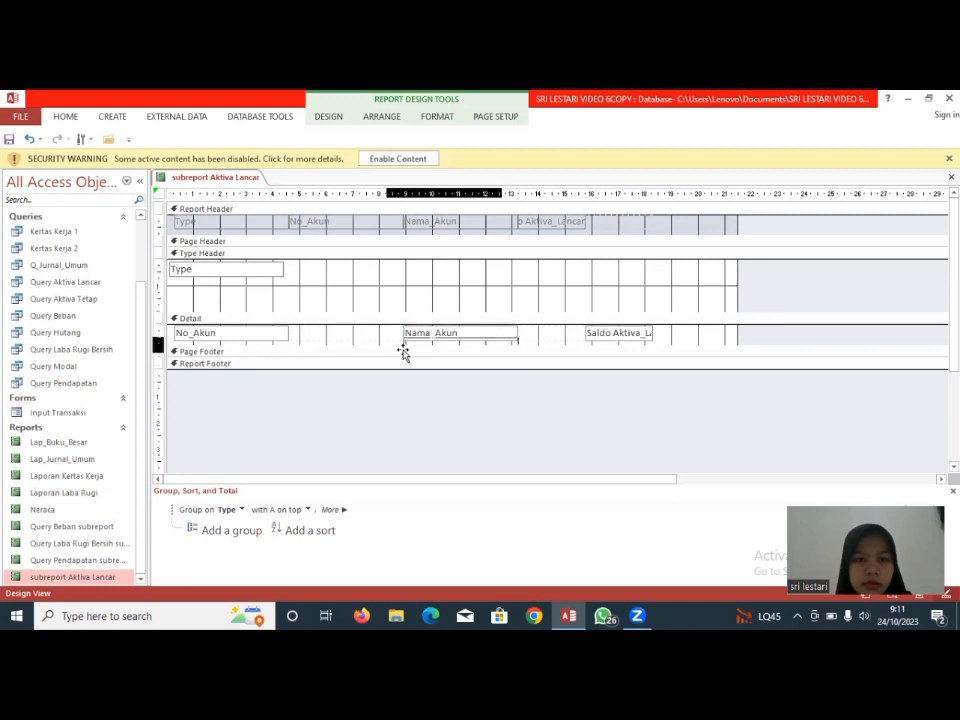
drag(407, 343, 407, 379)
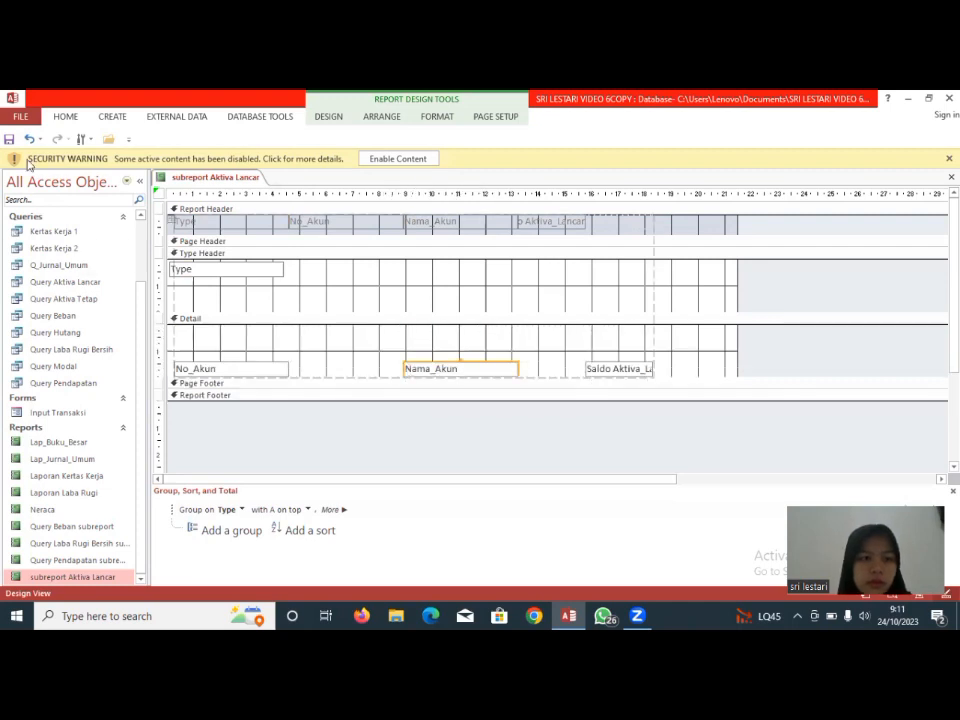
key(ctrl+z)
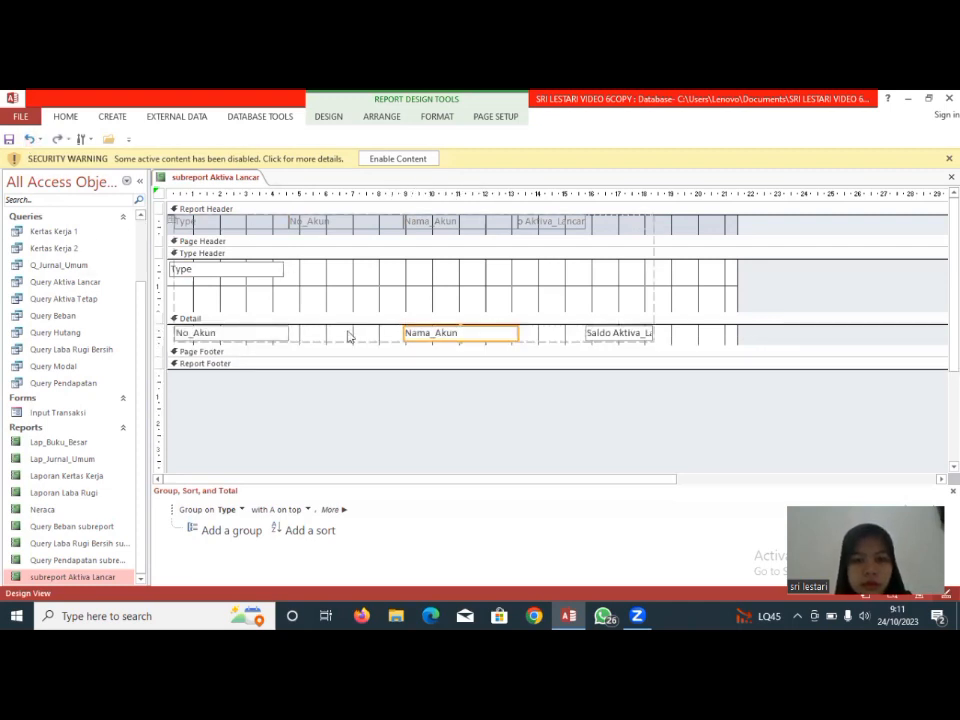
drag(405, 330, 390, 330)
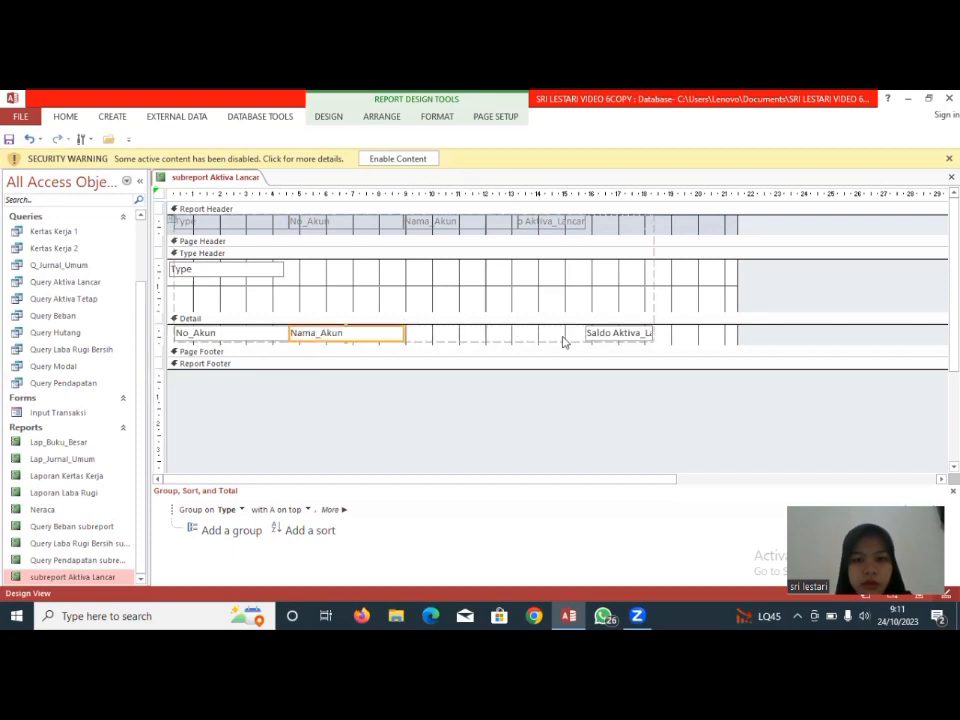
Move the Saldo Aktiva_Lancar field directly beside Nama_Akun in the Detail section and widen it to fit its full name
double_click(645, 336)
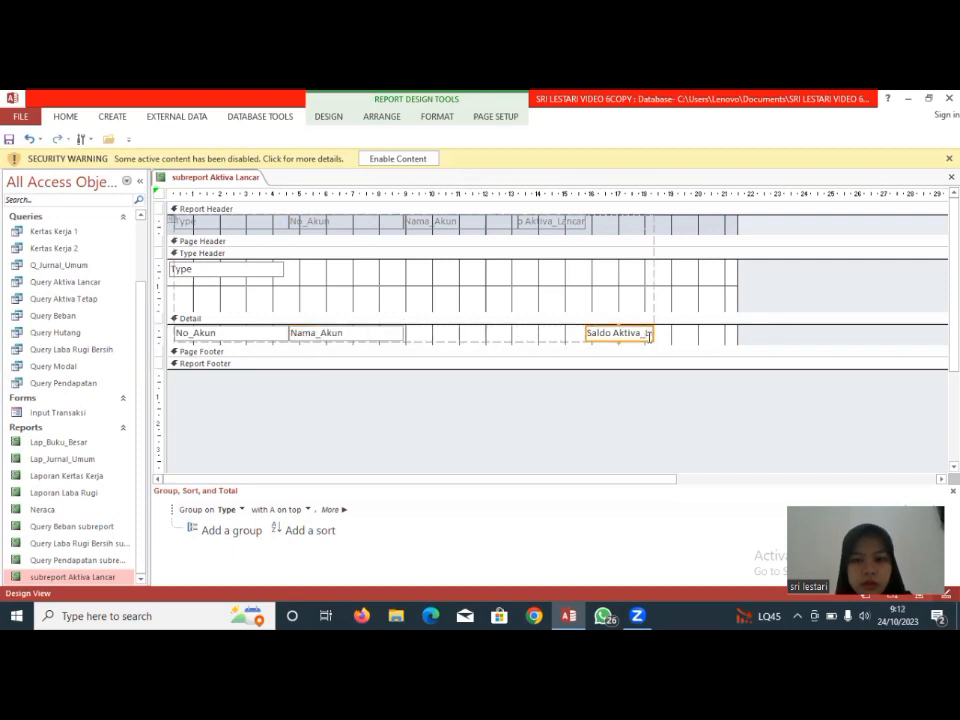
drag(581, 338, 581, 332)
click(579, 333)
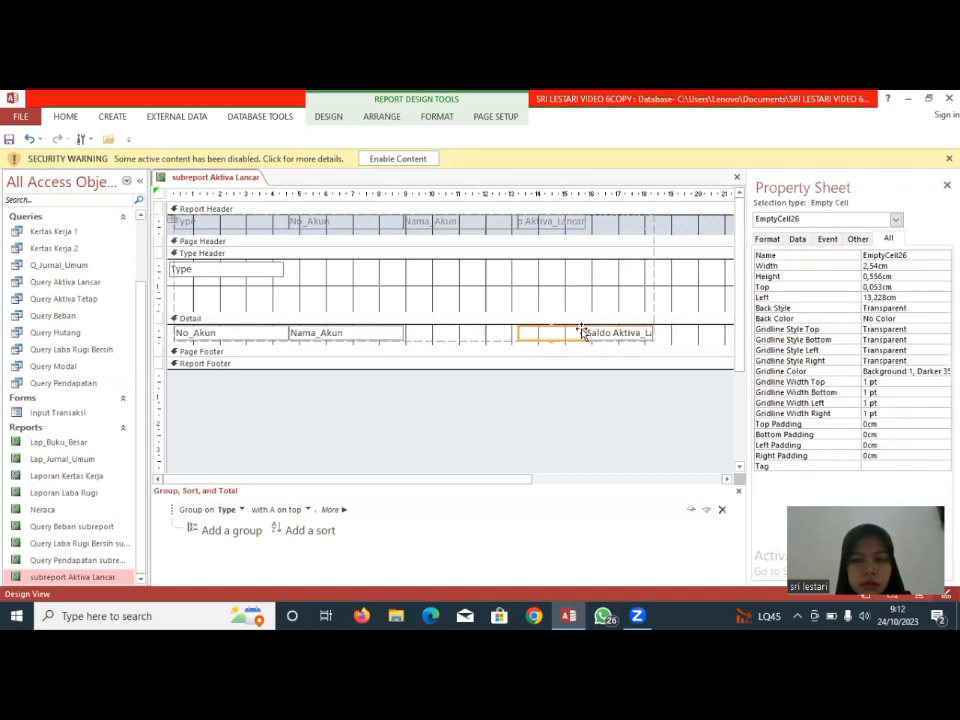
drag(553, 340, 512, 338)
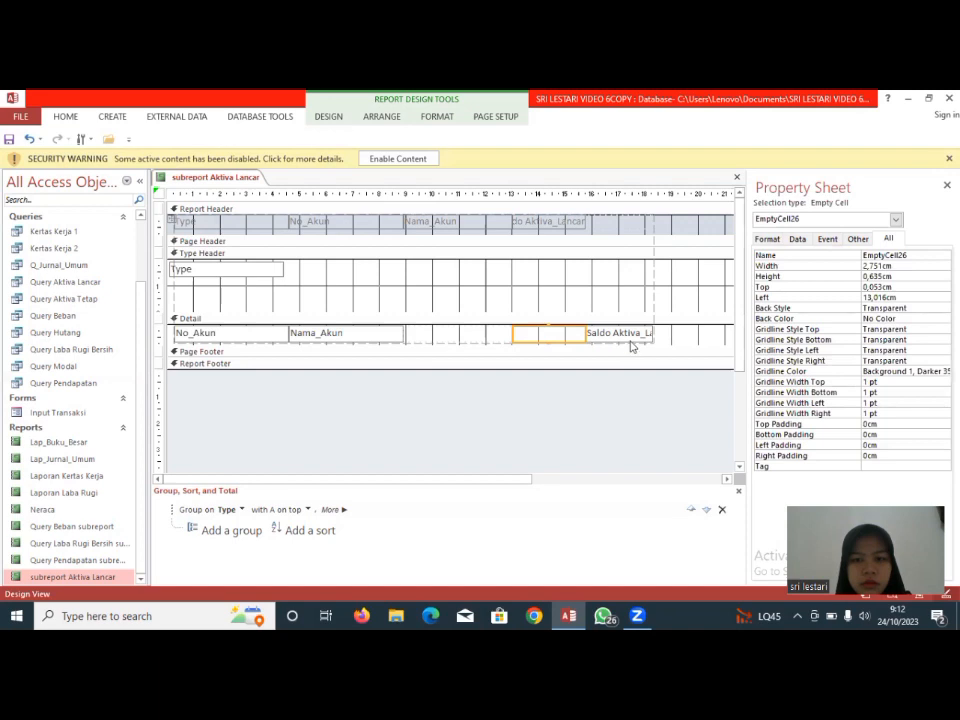
mouse_move(656, 343)
mouse_down()
mouse_move(497, 336)
mouse_move(563, 341)
mouse_up()
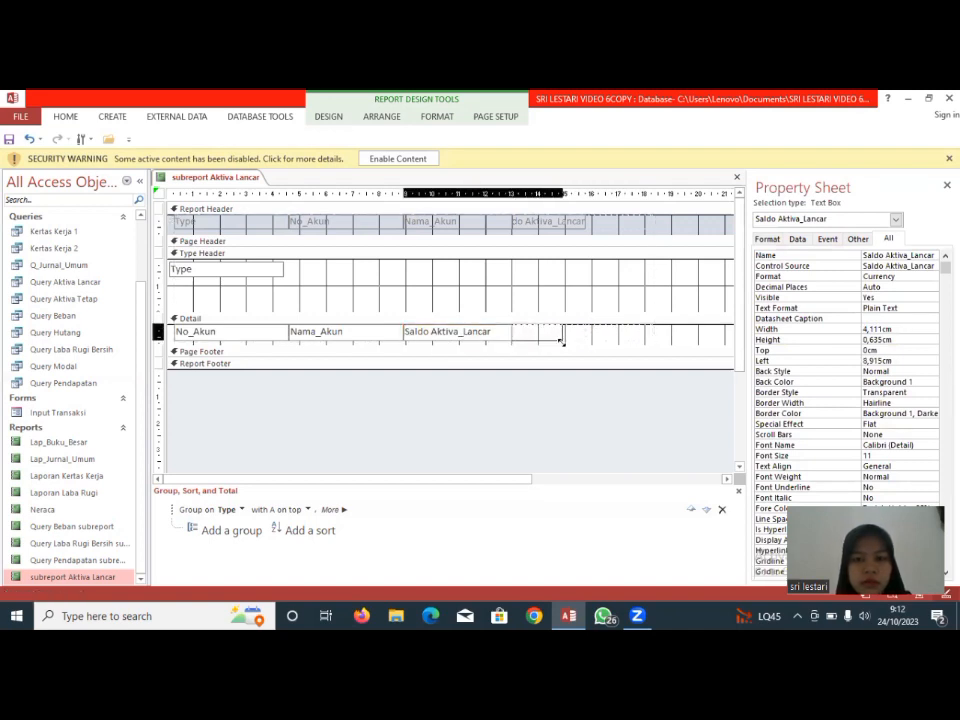
Try to move the Saldo Aktiva_Lancar label closer to the other Report Header labels, and undo the change
click(580, 222)
drag(566, 219, 485, 222)
double_click(29, 139)
click(485, 222)
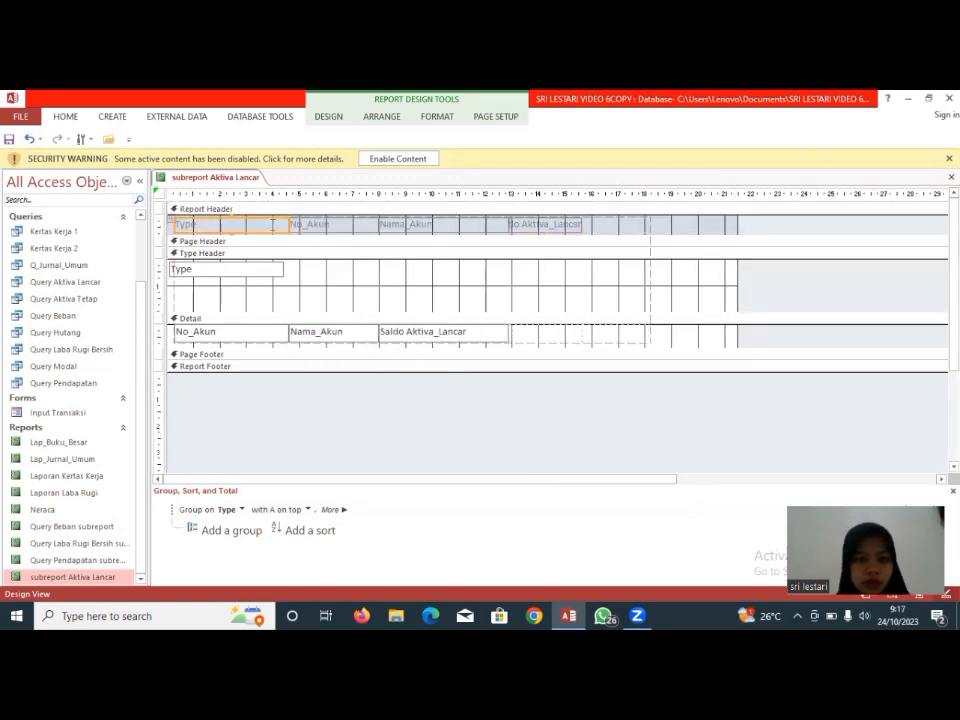
Delete all the column labels from the Report Header and collapse the emptied section
drag(620, 229, 204, 221)
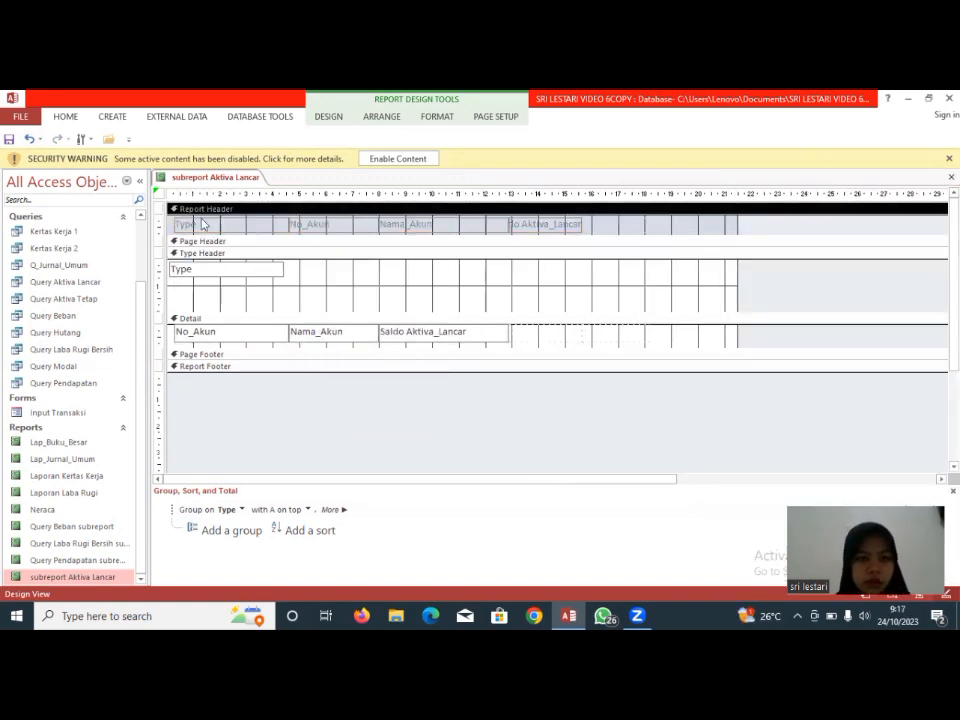
key(Delete)
click(401, 254)
drag(391, 236, 394, 212)
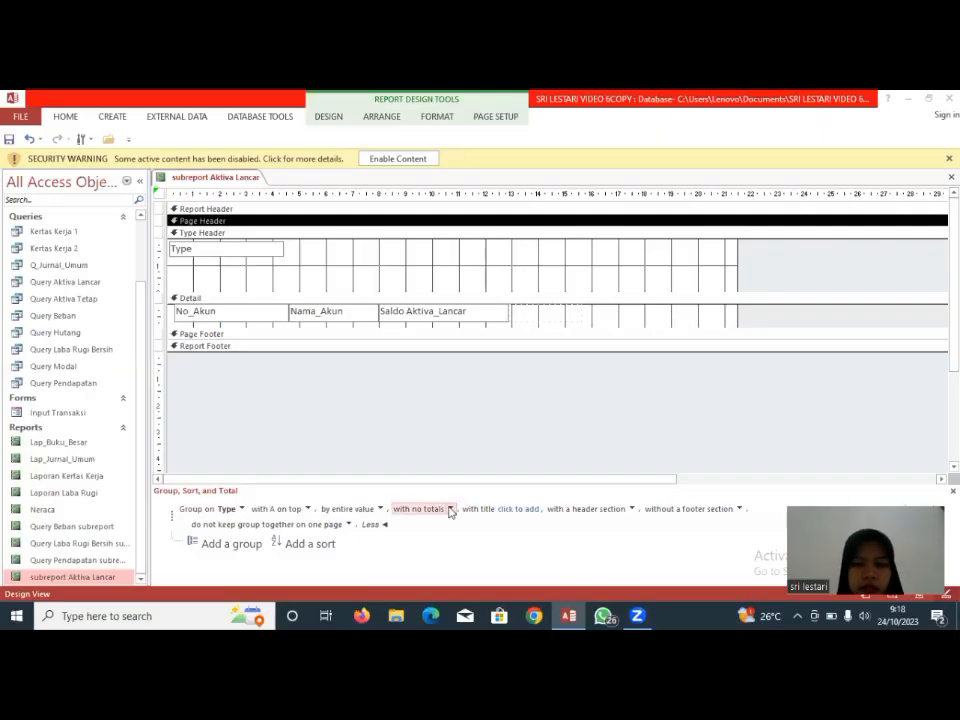
Add a Sum grand total of Saldo Aktiva_Lancar to the report and make the Report Footer section slightly taller
click(448, 509)
click(583, 521)
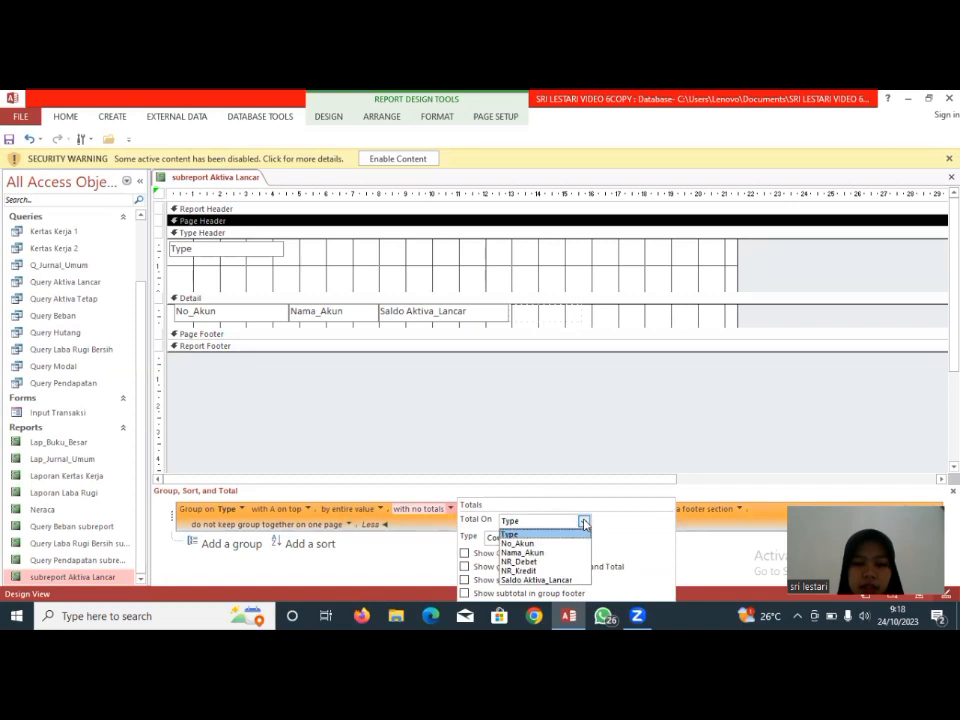
click(579, 580)
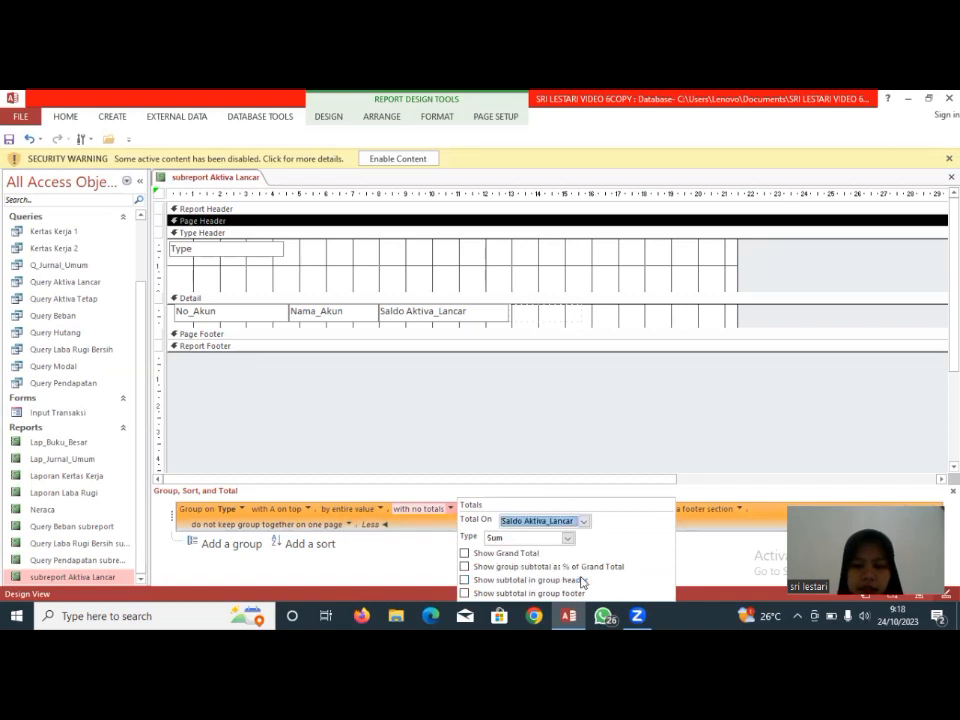
click(464, 553)
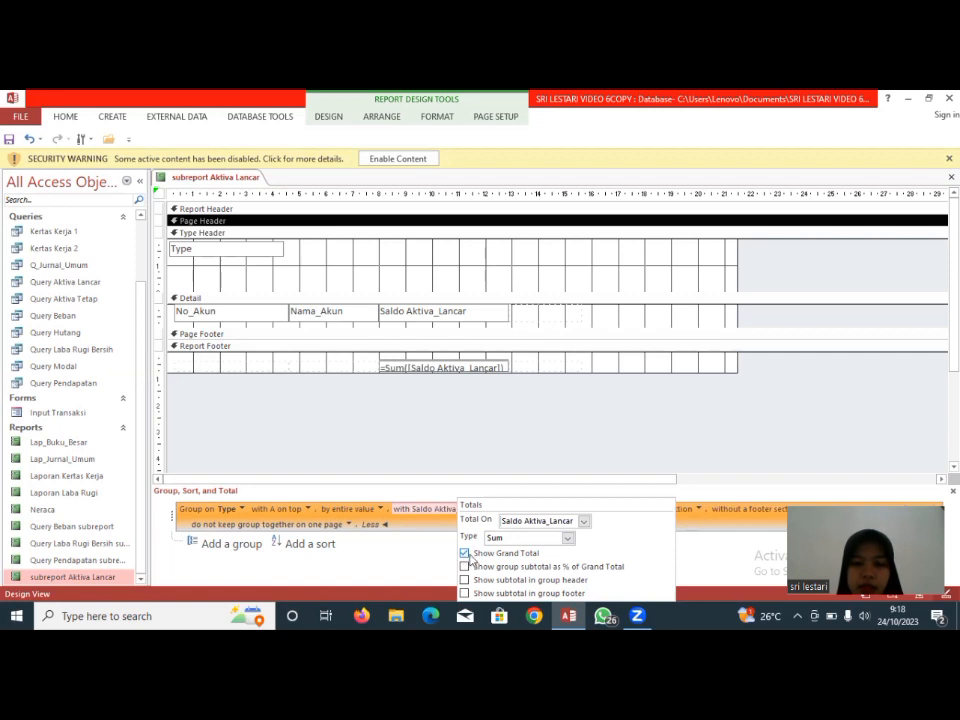
click(464, 553)
click(464, 553)
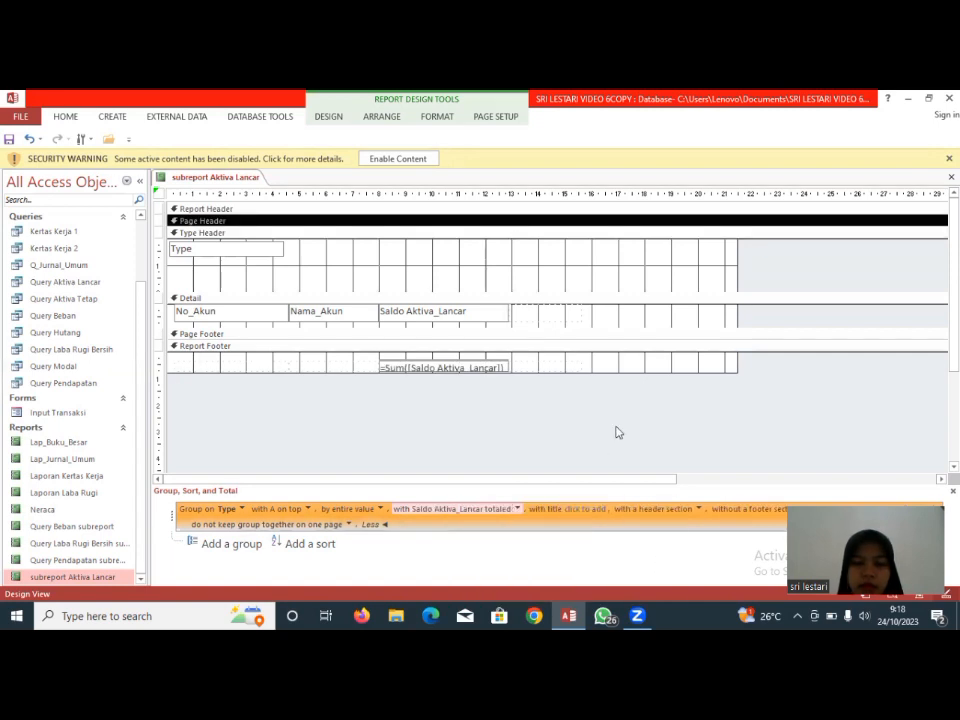
drag(552, 371, 553, 381)
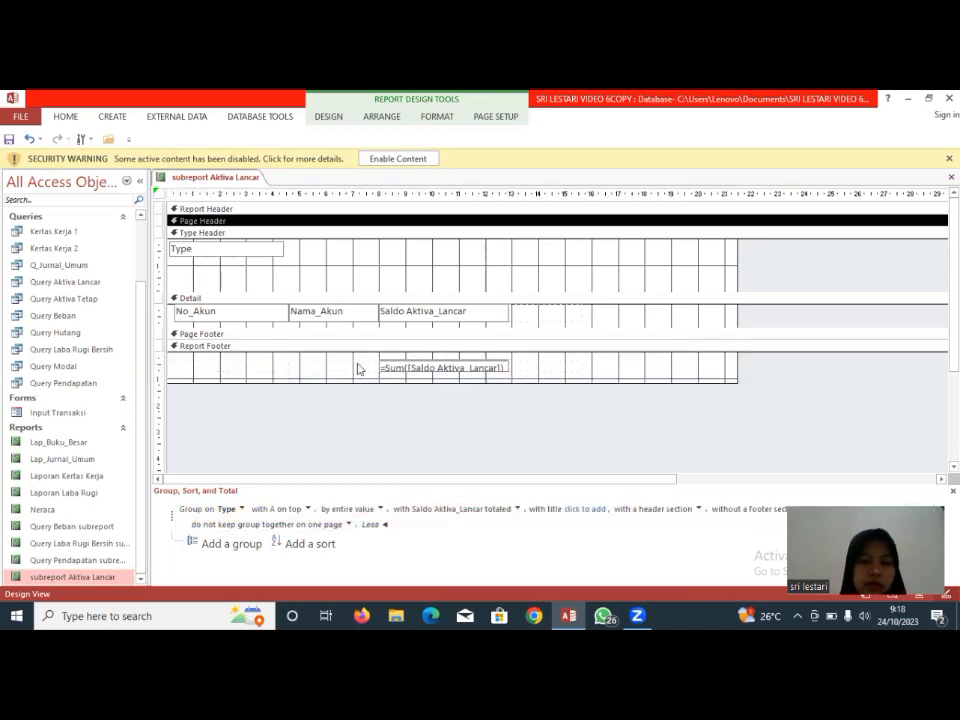
Select the sum control in the report footer and display subreport Aktiva Lancar in Report View
click(492, 369)
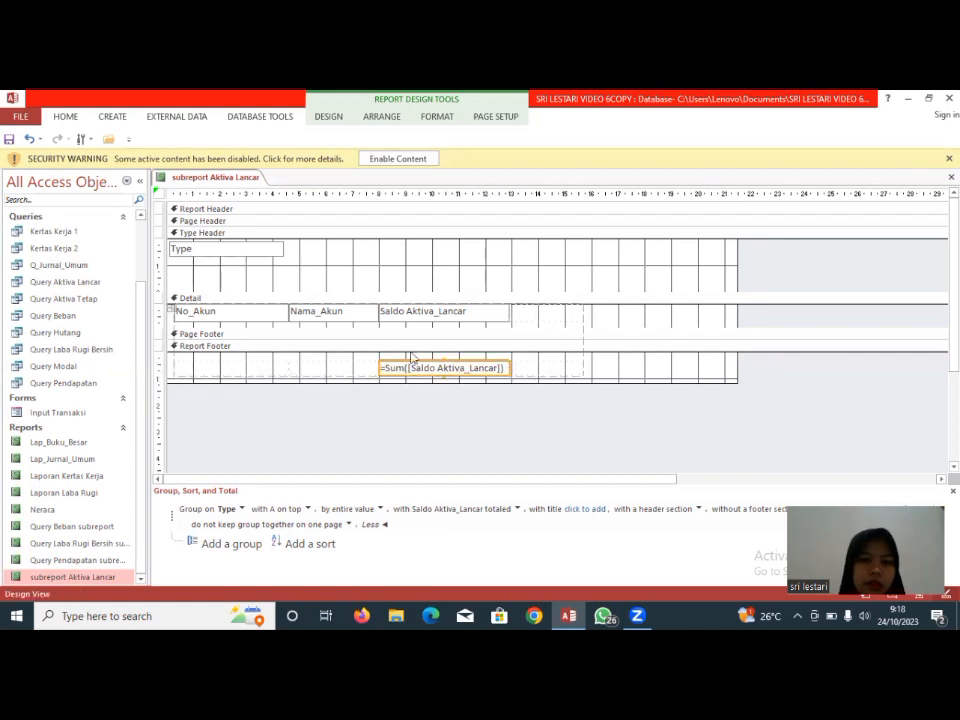
click(65, 117)
click(16, 147)
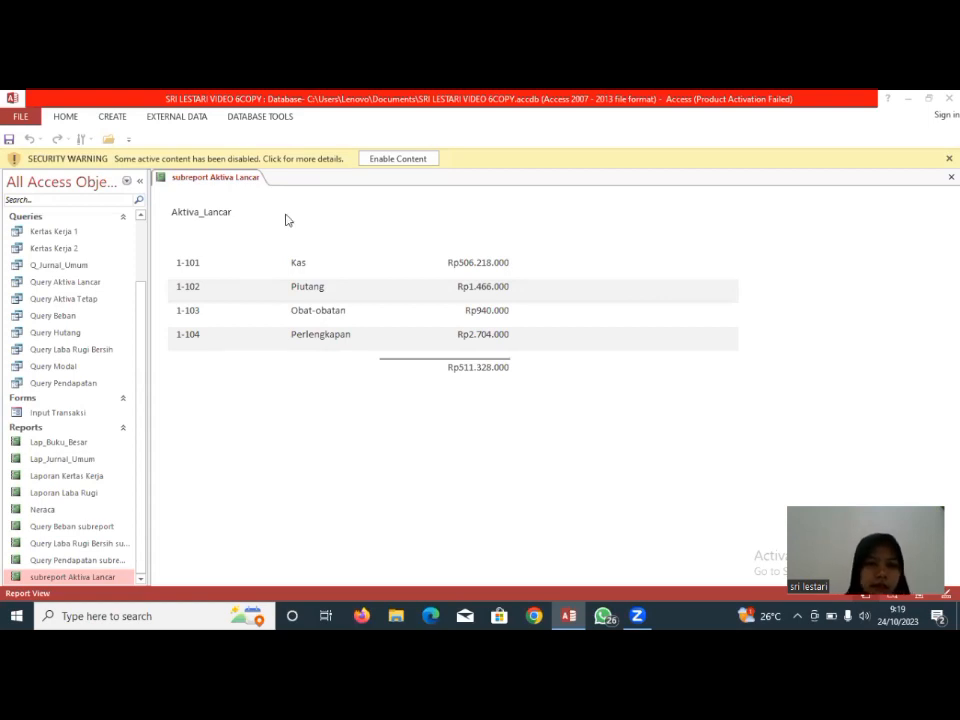
Save and close the report subreport Aktiva Lancar
right_click(246, 183)
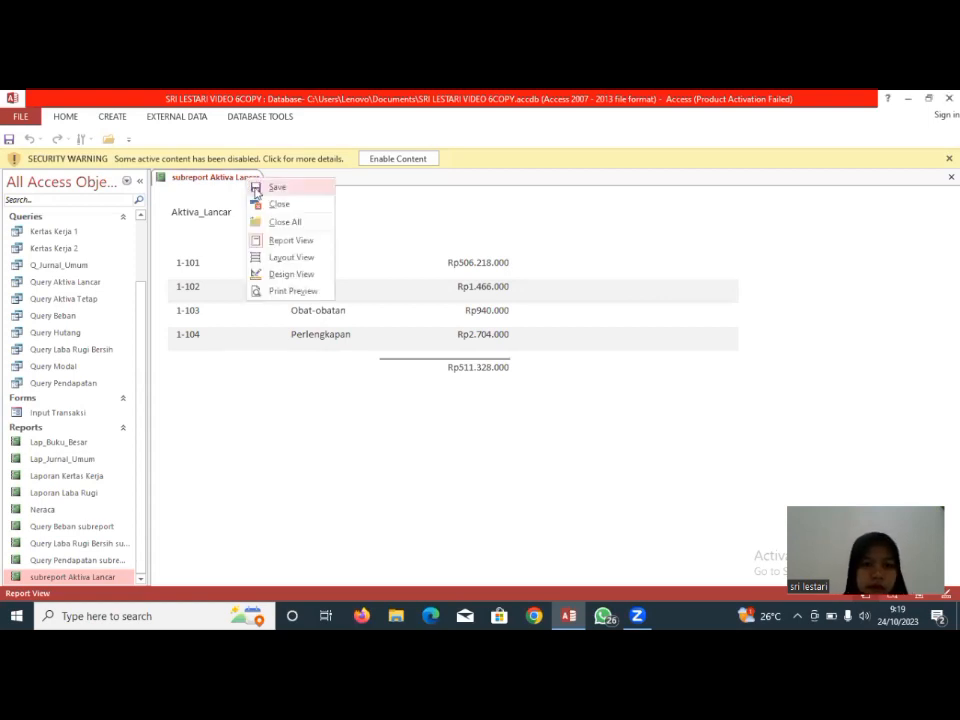
click(263, 189)
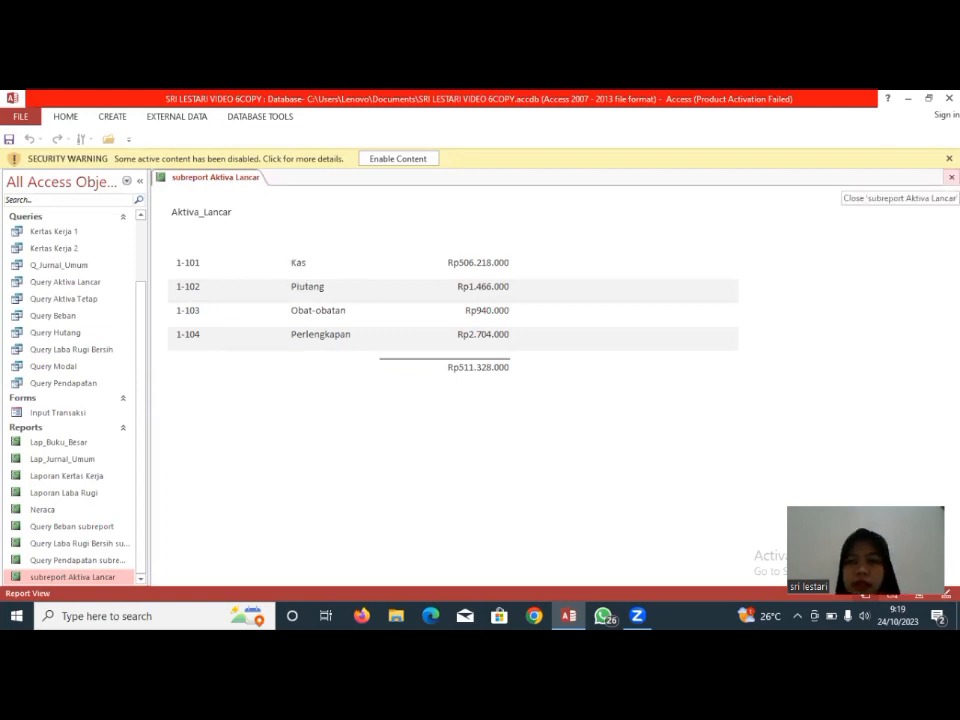
click(951, 177)
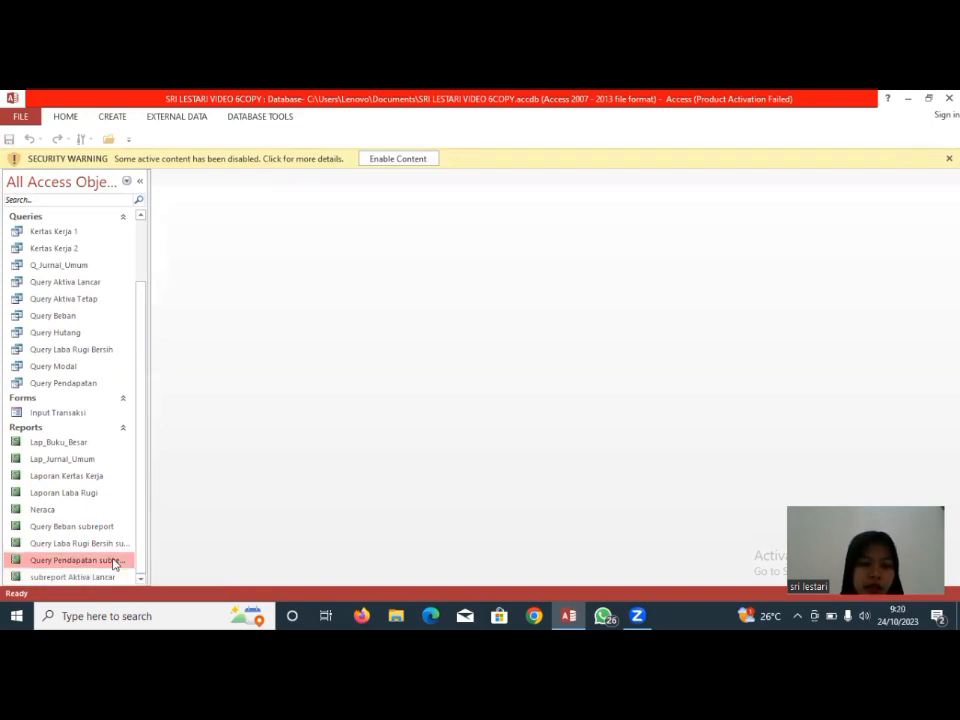
Copy the report subreport Aktiva Lancar and paste it as a new report named subreport Aktiva Tetap
click(75, 120)
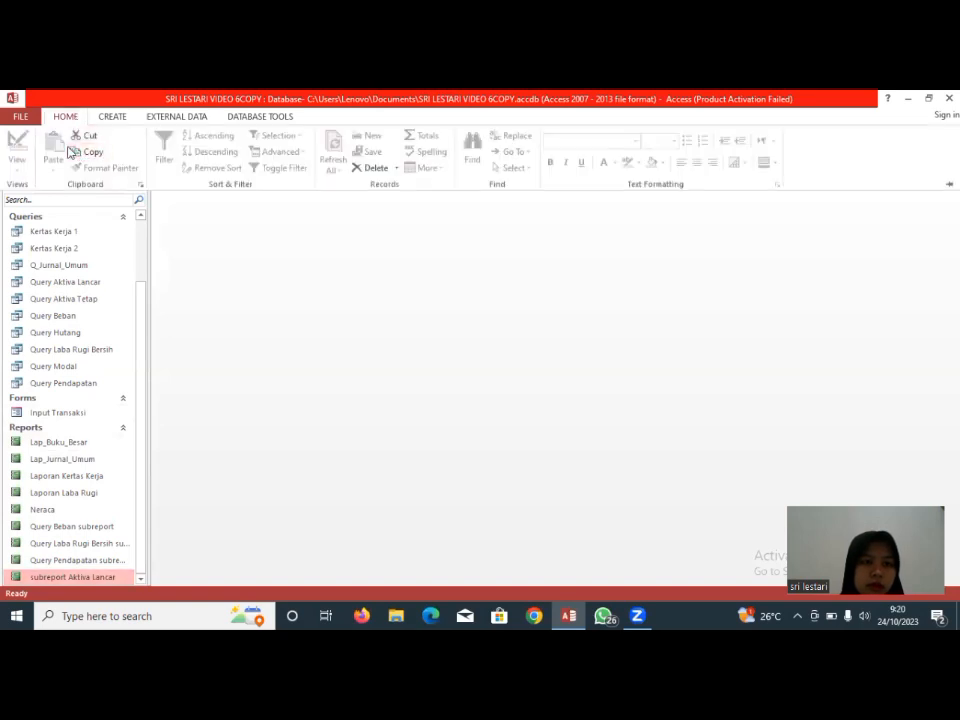
click(65, 118)
click(65, 122)
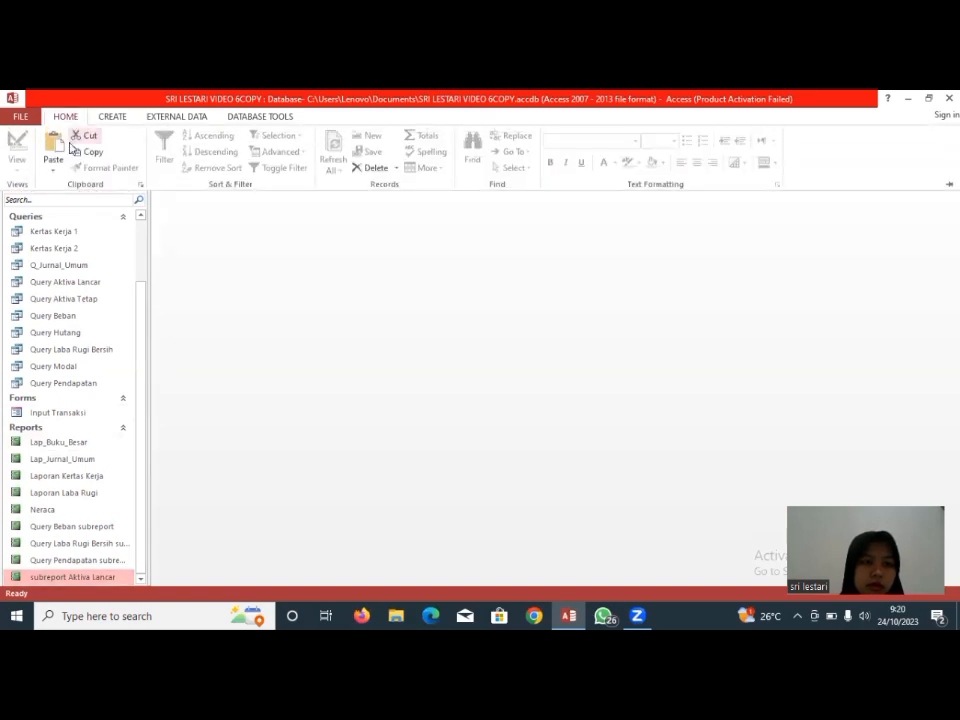
click(54, 146)
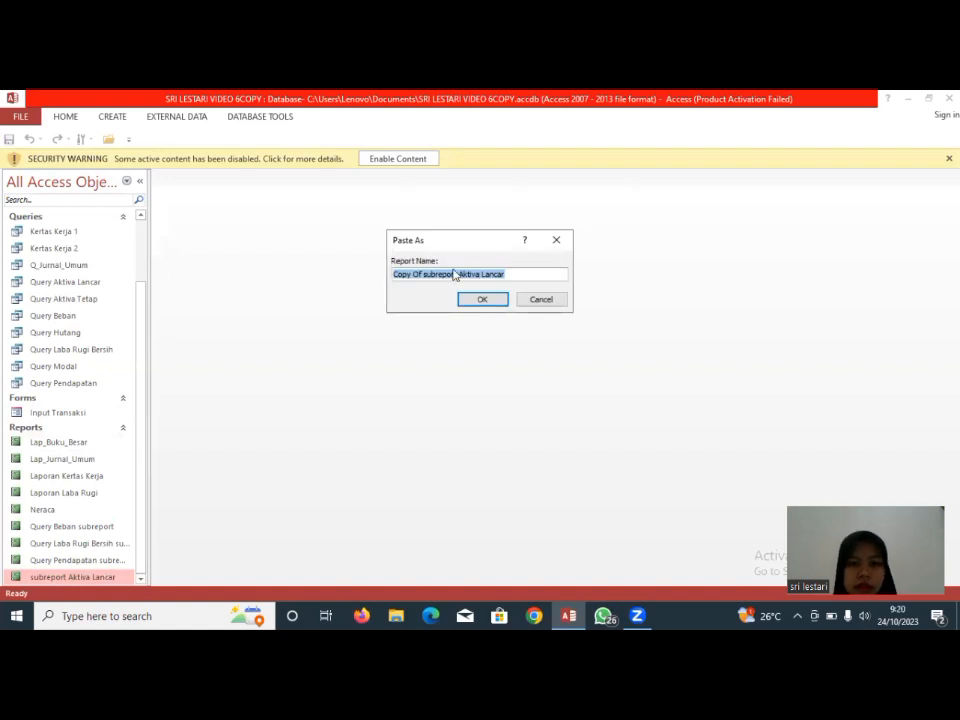
click(420, 274)
key(BackSpace)
key(BackSpace)
key(BackSpace)
key(BackSpace)
key(BackSpace)
key(BackSpace)
key(BackSpace)
key(BackSpace)
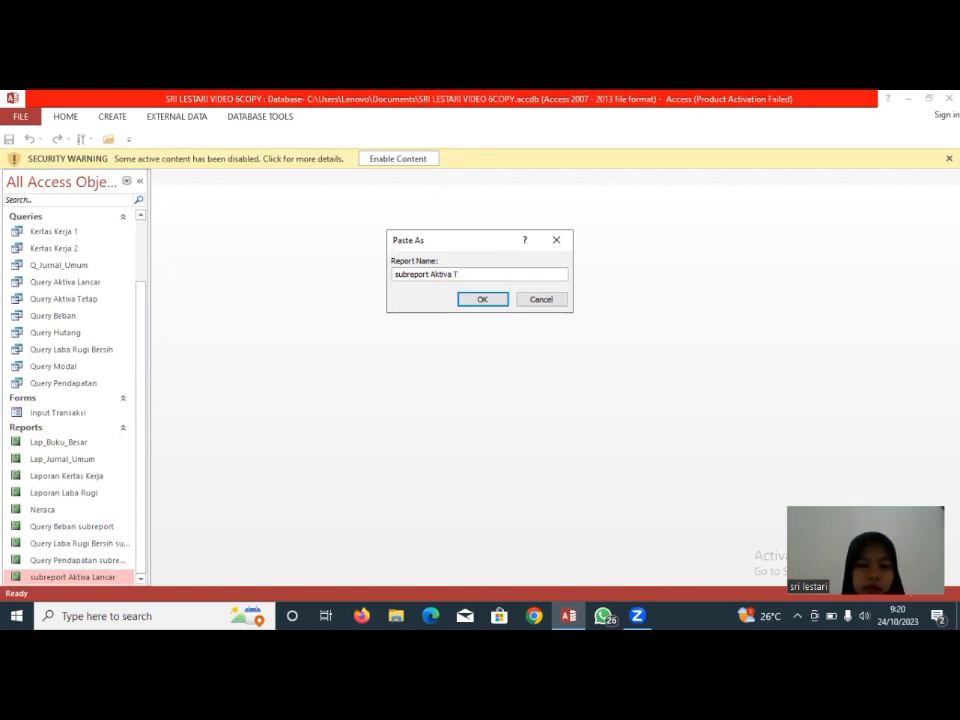
click(482, 299)
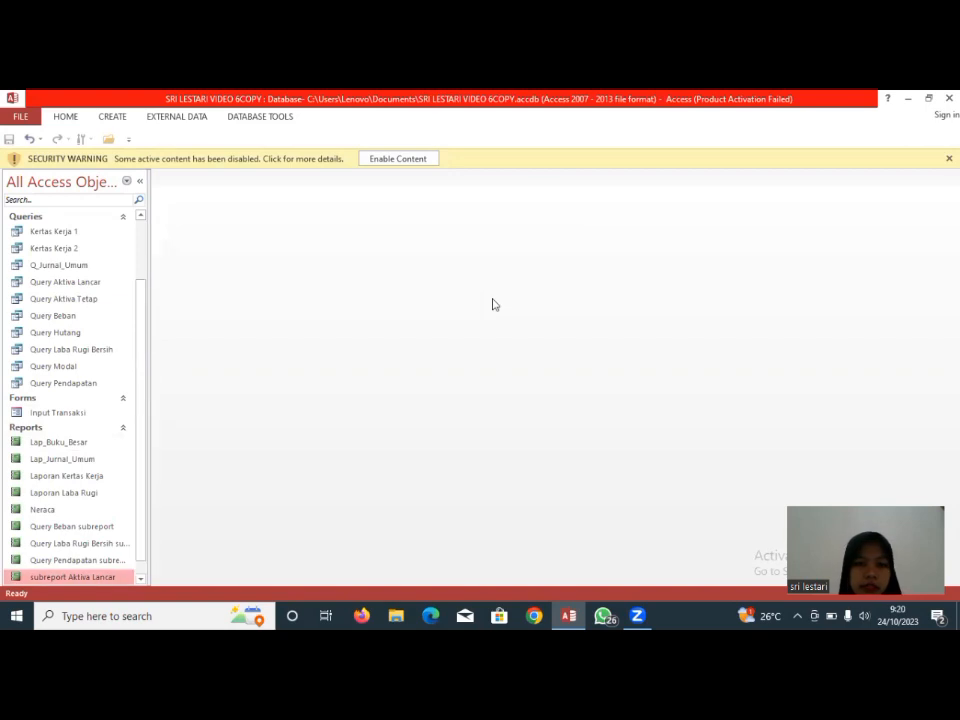
Open the report subreport Aktiva Tetap in Design View
click(142, 579)
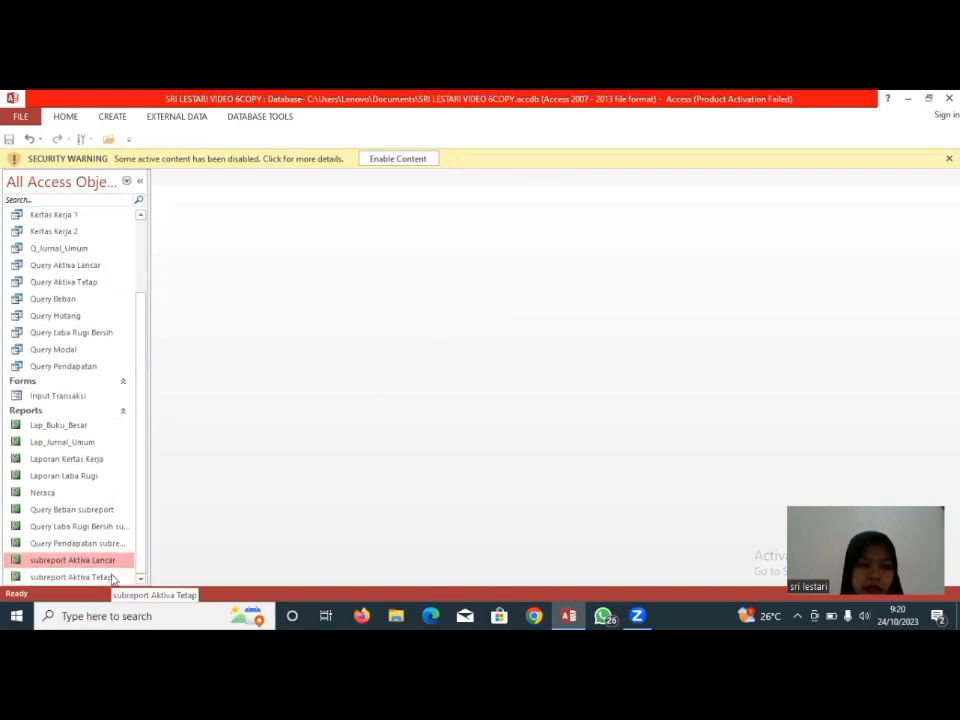
click(97, 580)
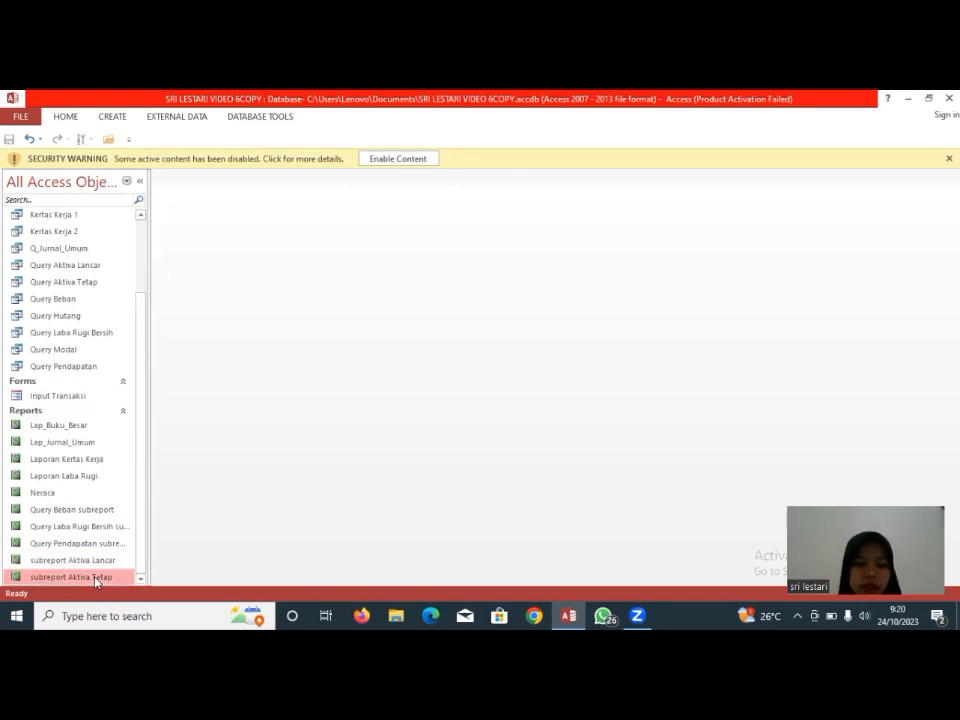
right_click(97, 580)
click(156, 392)
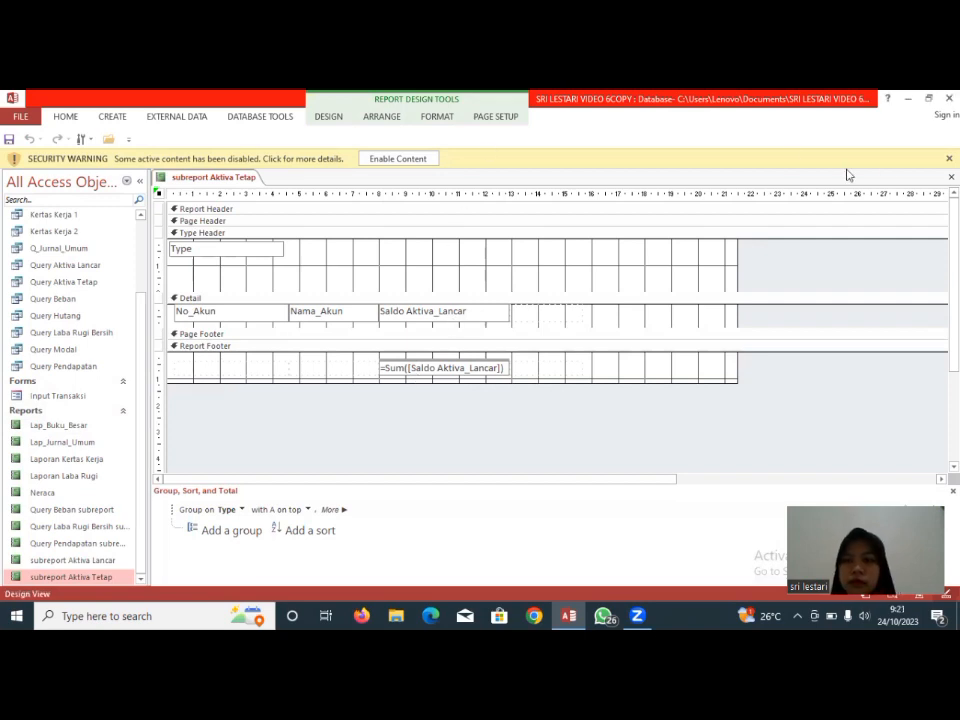
click(382, 117)
click(437, 117)
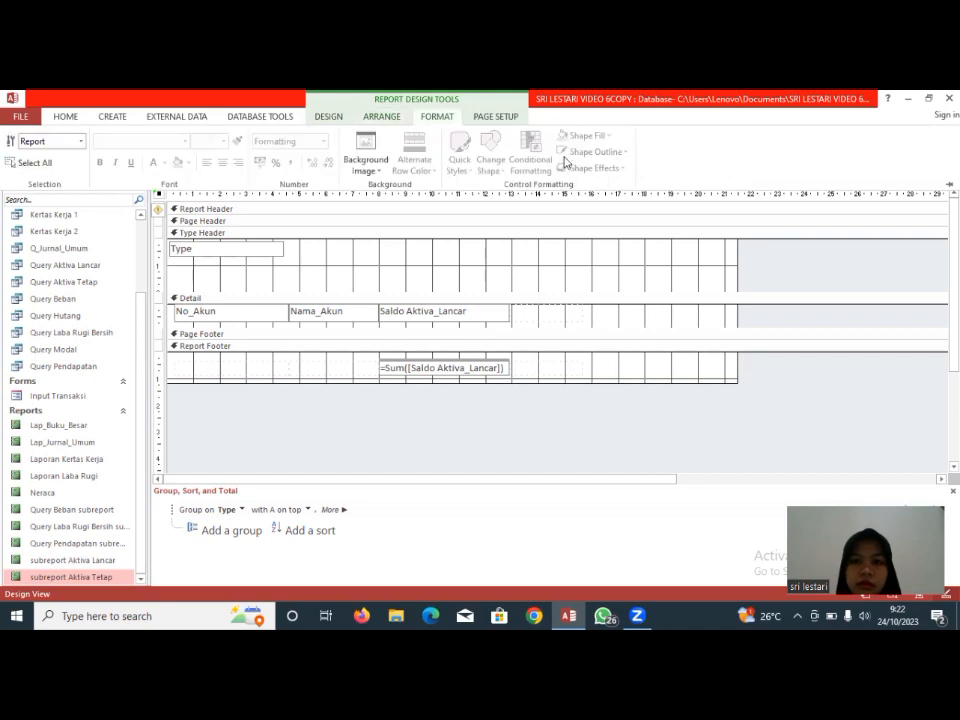
click(328, 117)
click(719, 158)
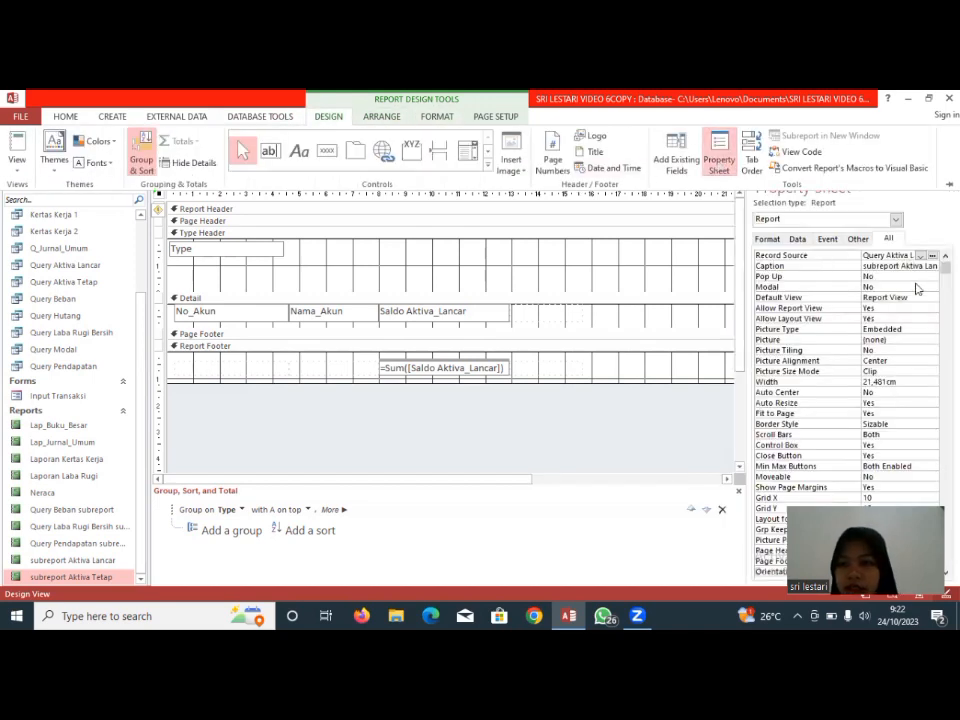
click(933, 257)
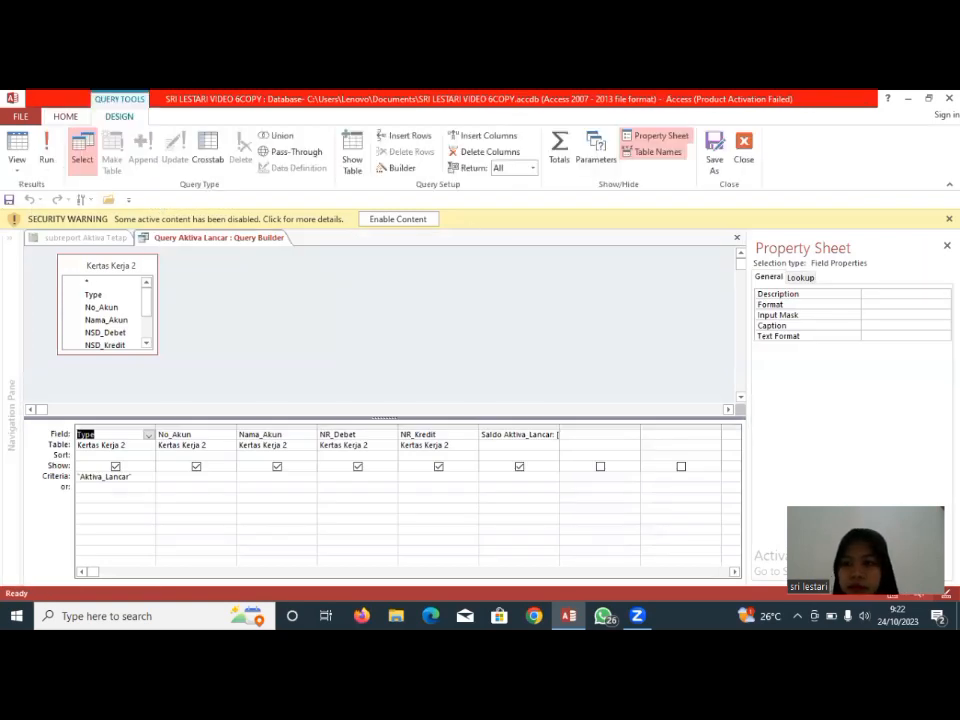
click(947, 246)
click(950, 238)
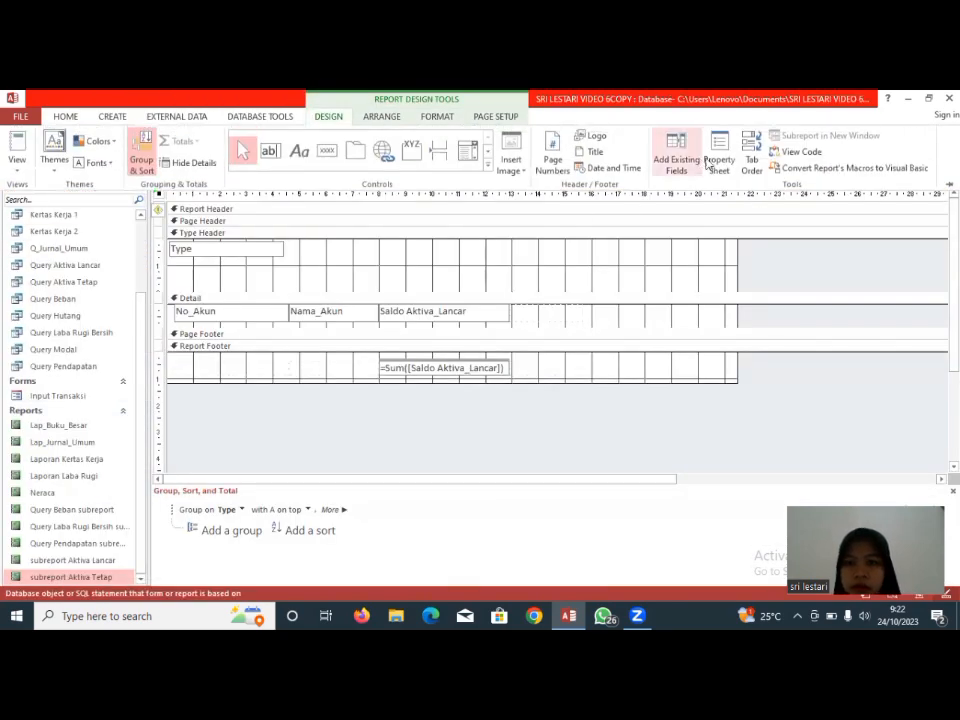
Set the Record Source property of subreport Aktiva Tetap to Query Aktiva Tetap
click(719, 160)
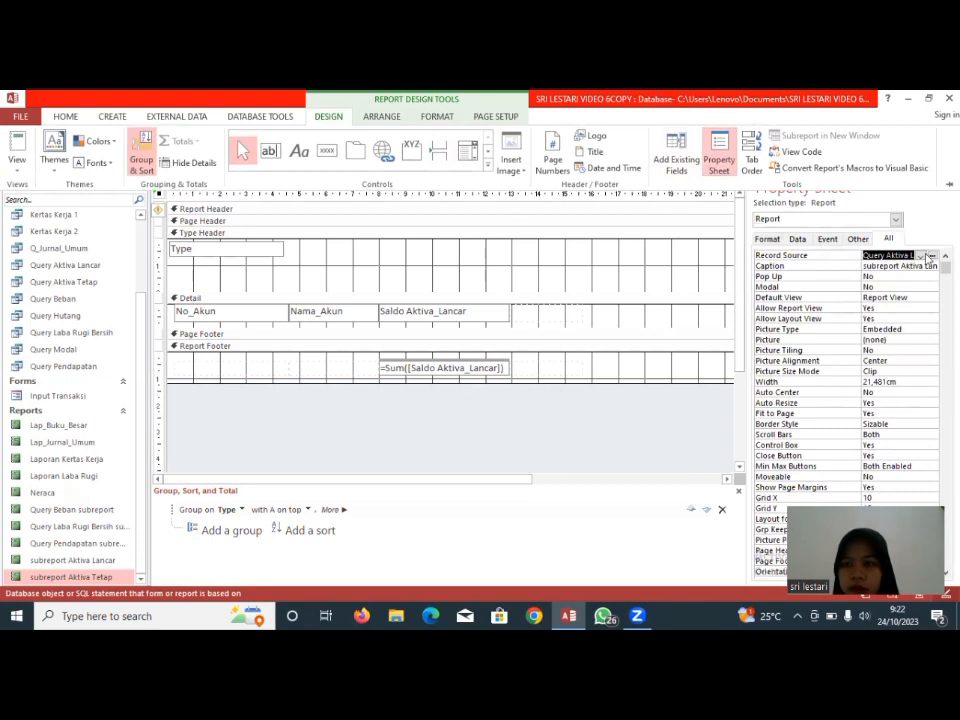
click(920, 256)
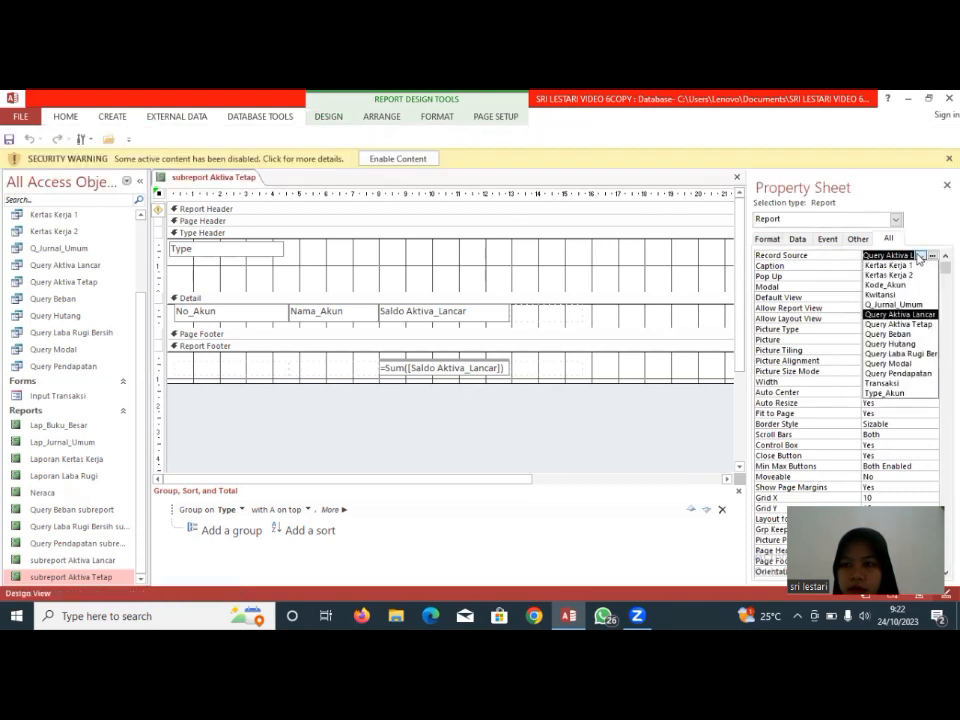
click(921, 325)
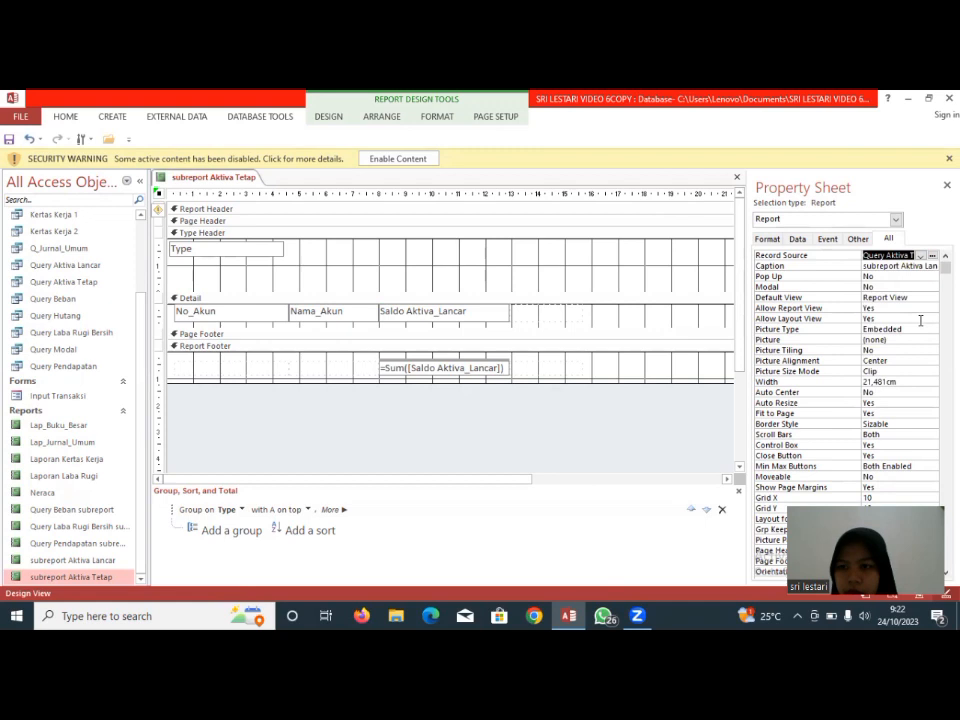
Change the report's Caption property to subreport Aktiva Tetap and close the property sheet
click(935, 265)
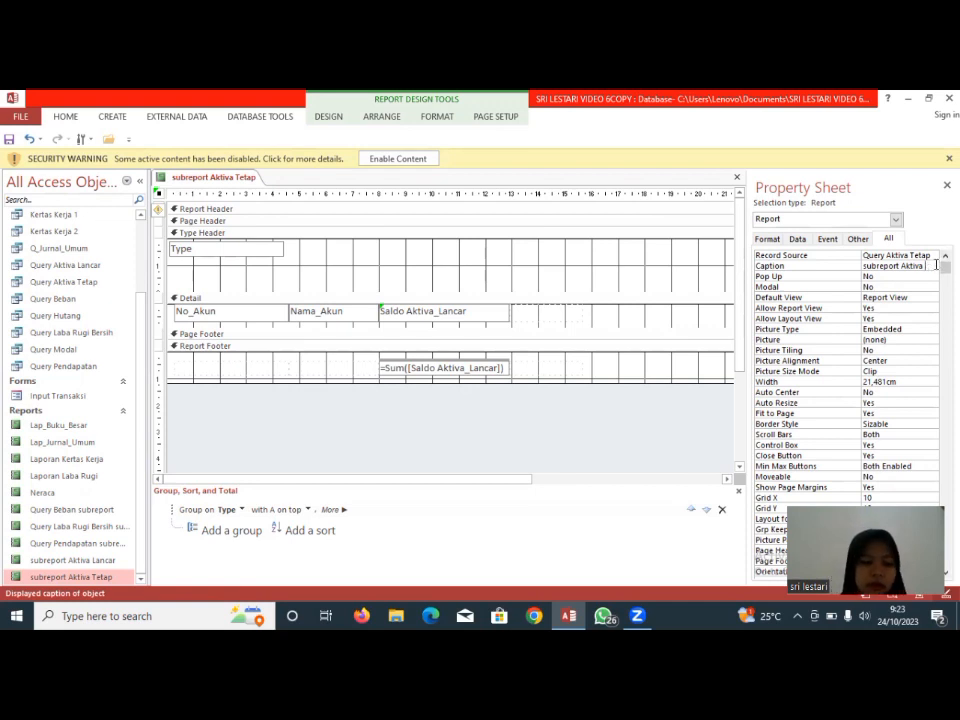
text(Tetata)
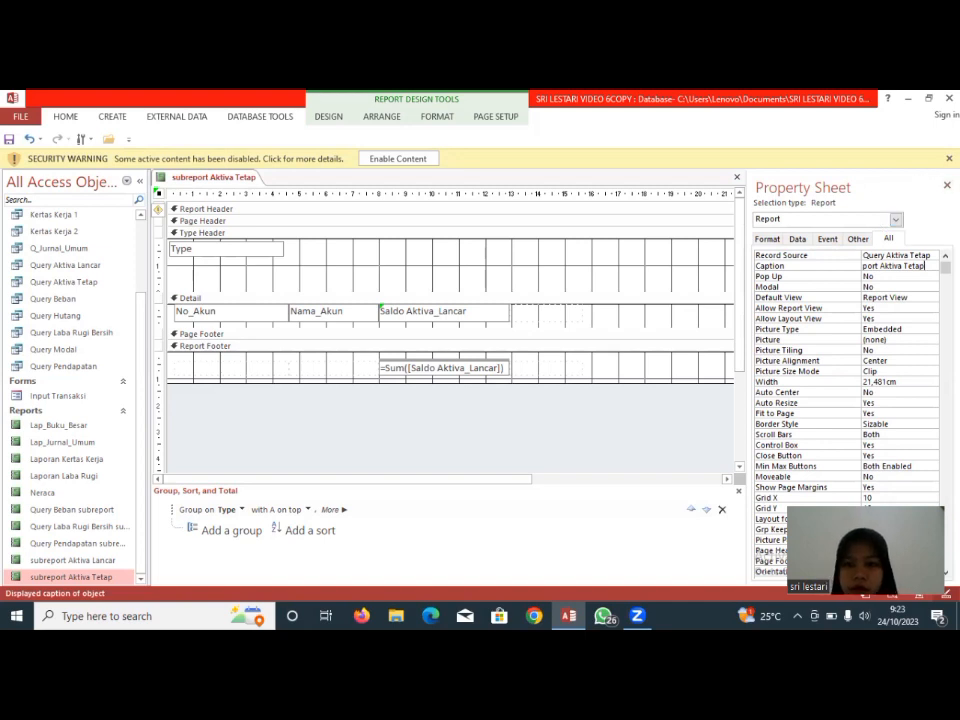
click(947, 185)
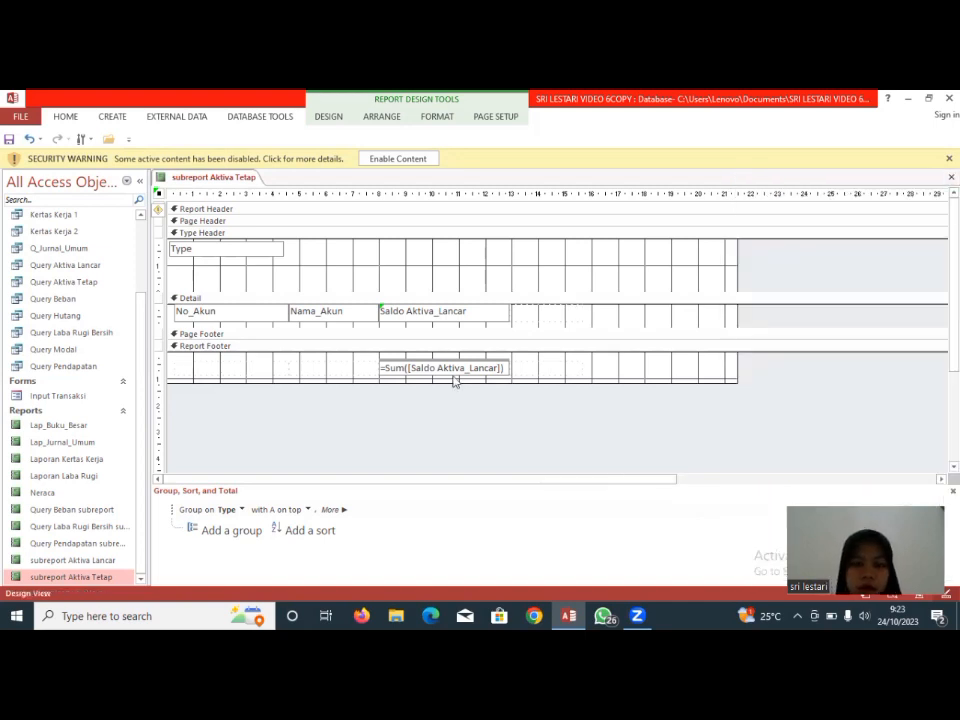
Add a Sum grand total on Saldo Aktiva_Tetap to the Type group
click(330, 509)
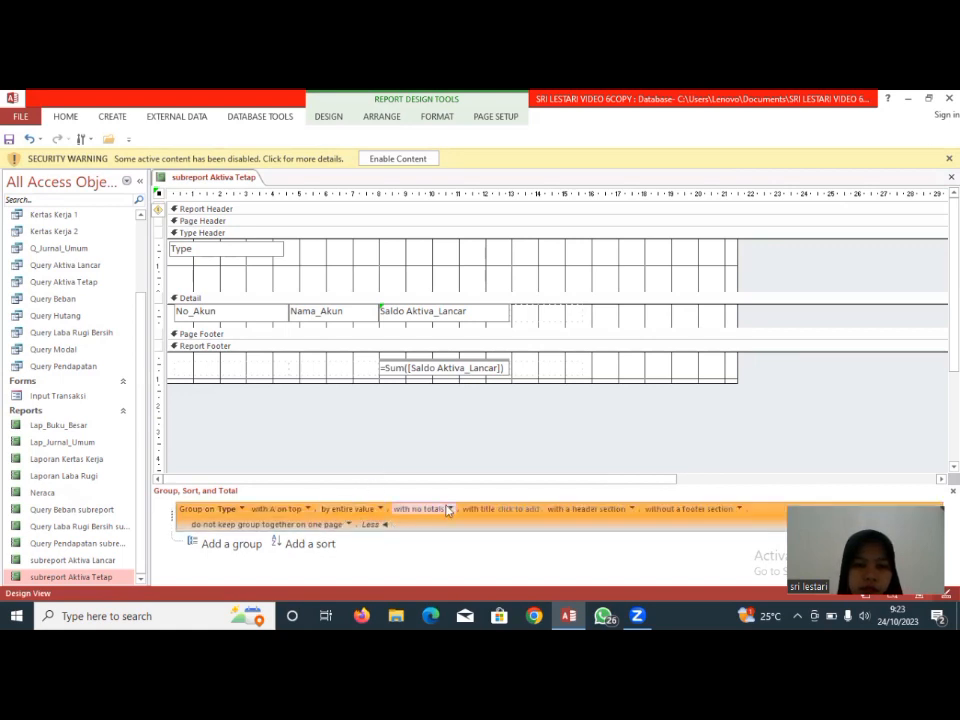
click(450, 509)
click(580, 521)
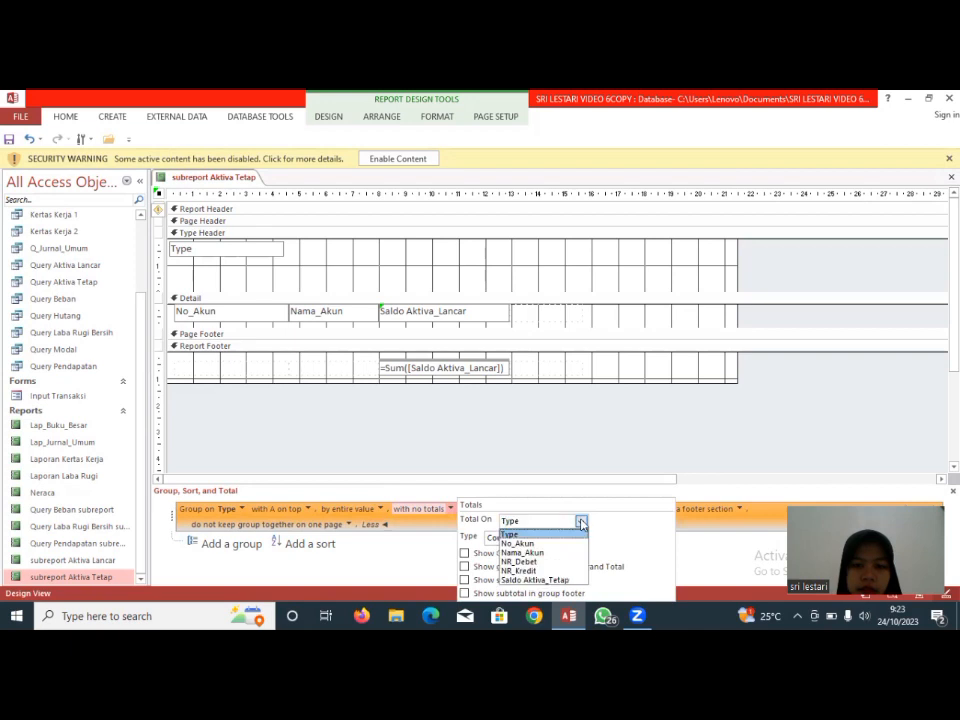
click(534, 580)
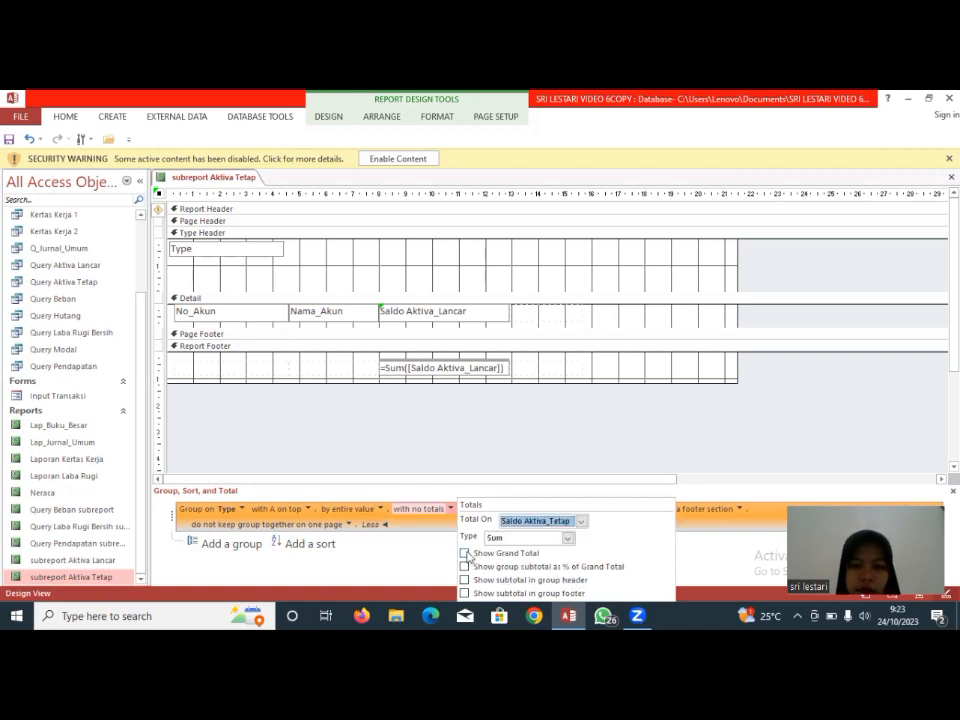
click(464, 553)
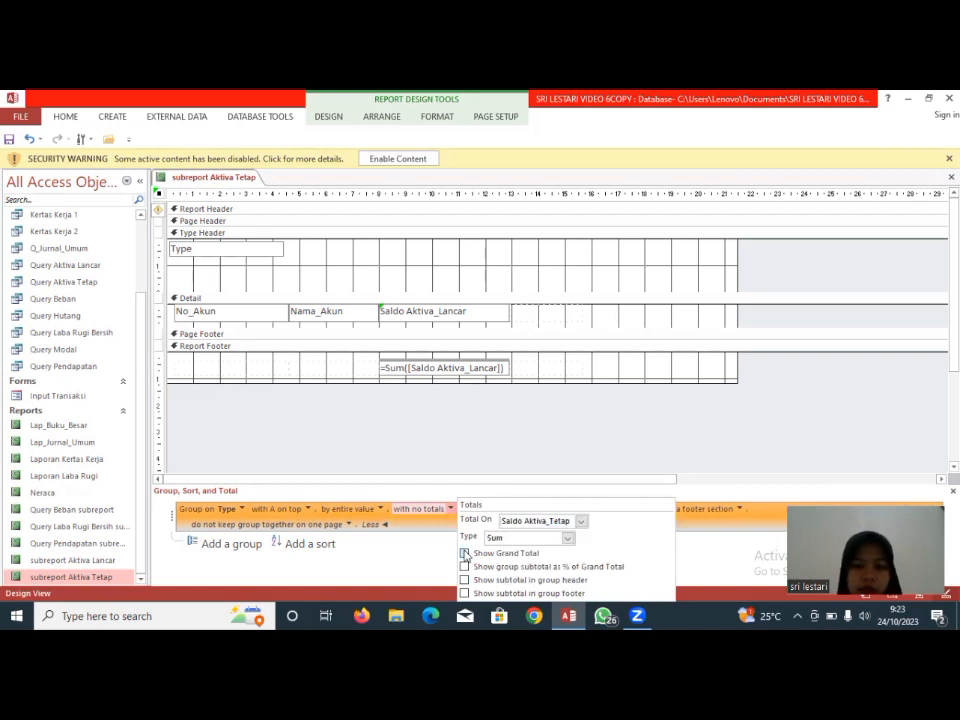
Change the balance text box in the Detail section to the field Saldo Aktiva_Tetap
click(485, 313)
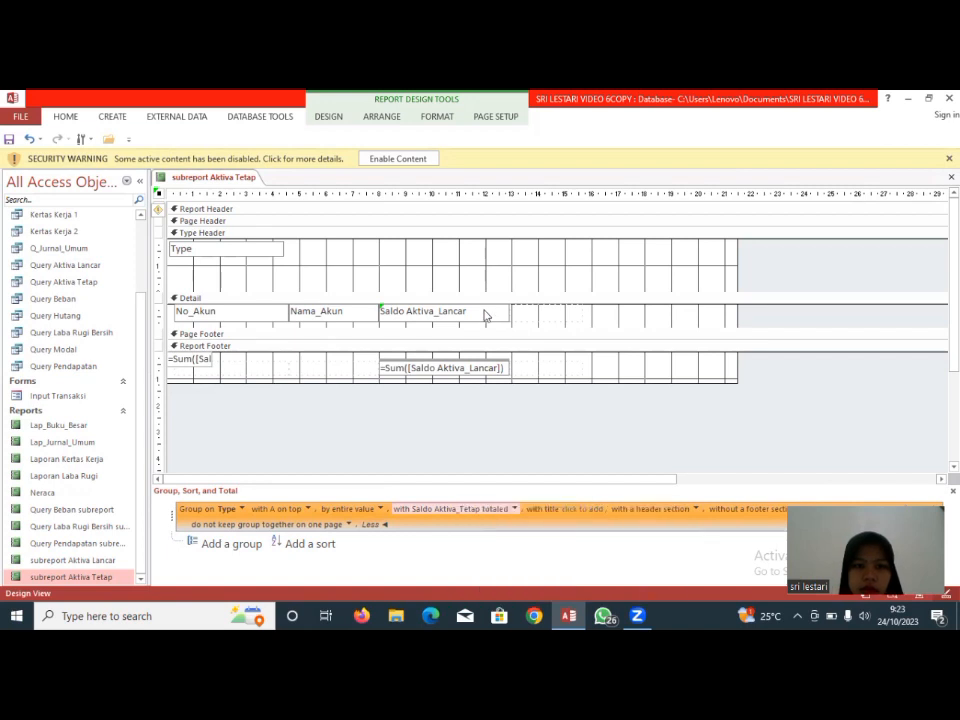
click(471, 311)
key(BackSpace)
key(BackSpace)
key(BackSpace)
key(BackSpace)
key(BackSpace)
key(BackSpace)
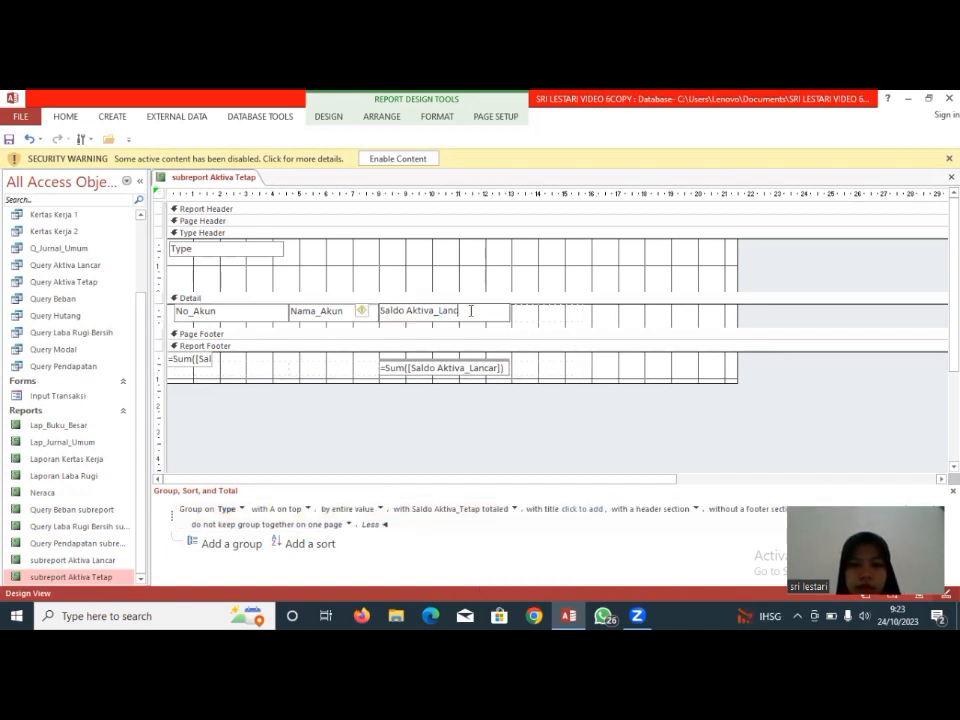
text(Tetap)
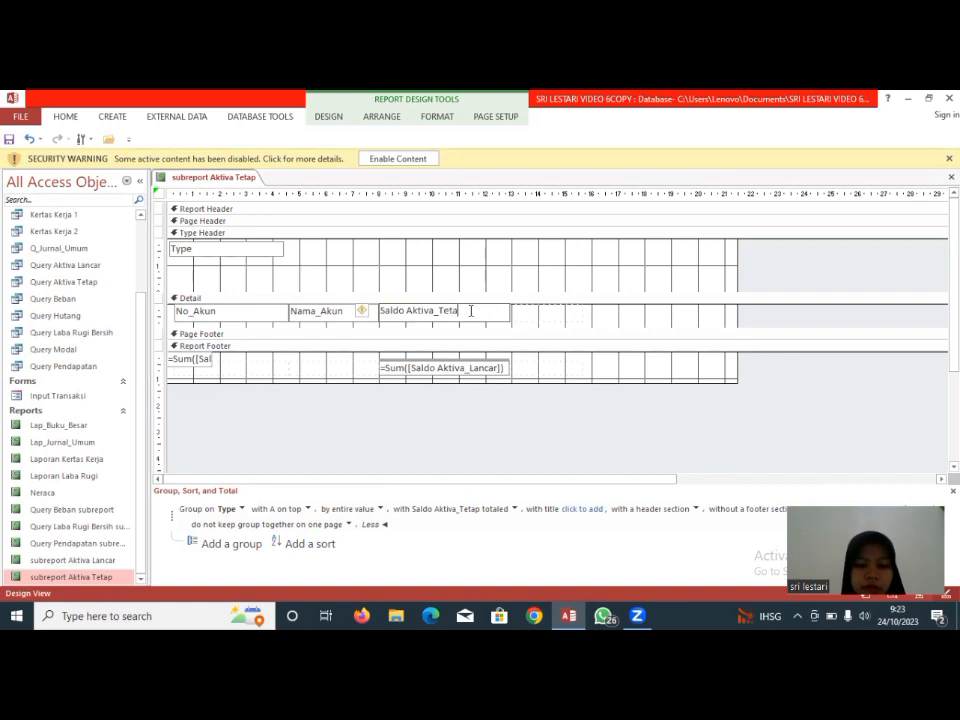
Change the underlying-balance total in the report footer to =Sum([Saldo Aktiva_Tetap]) and display the report in Report View
click(494, 368)
key(BackSpace)
key(BackSpace)
key(BackSpace)
key(BackSpace)
key(BackSpace)
key(BackSpace)
key(BackSpace)
key(BackSpace)
text(Te)
text(a)
key(BackSpace)
text(t)
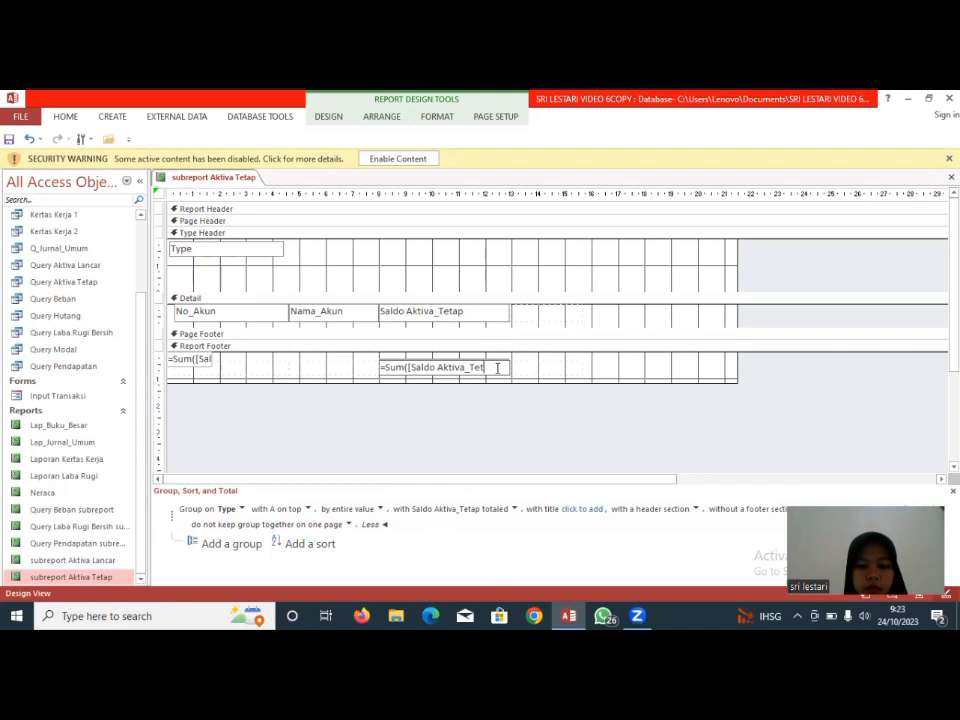
text(ap)
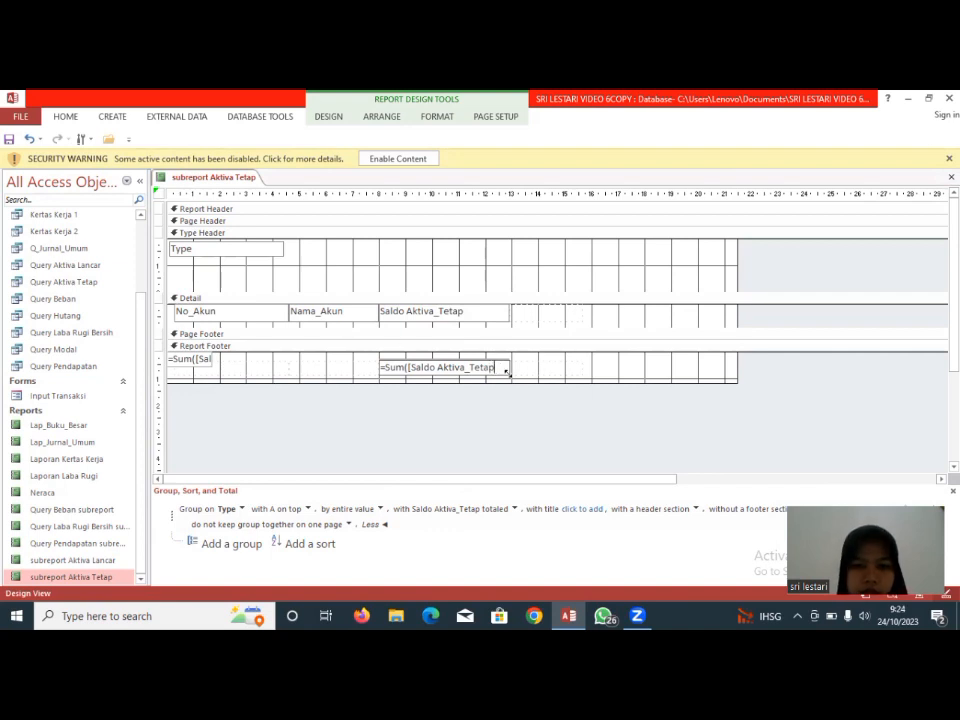
text(]))
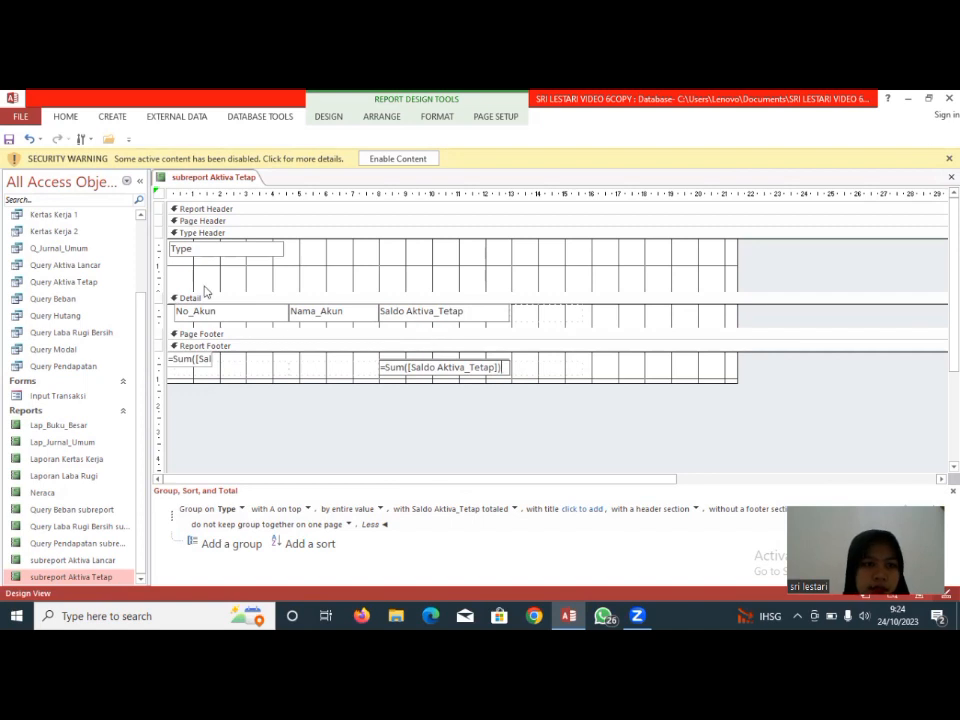
click(10, 139)
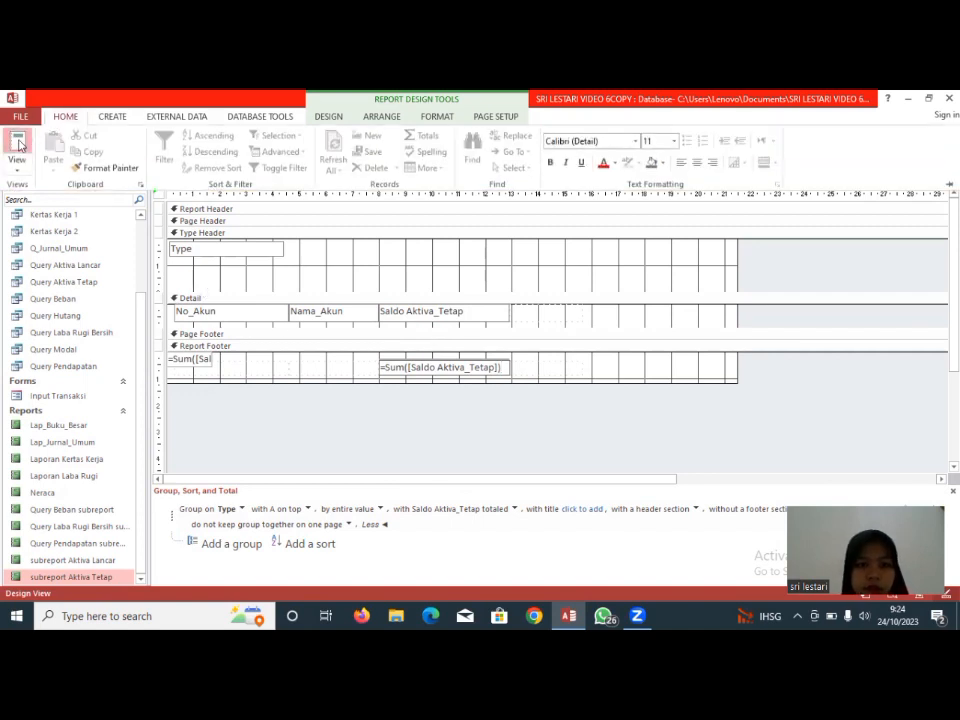
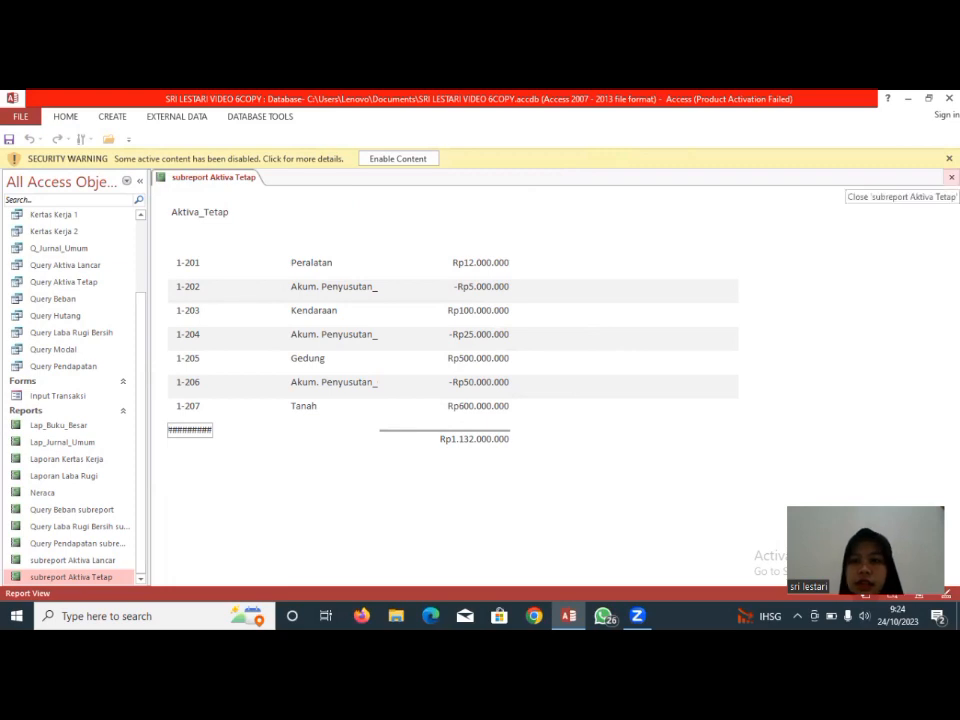
Close the Aktiva Tetap subreport and paste a copy of subreport Aktiva Lancar named subreport Hutang
click(951, 177)
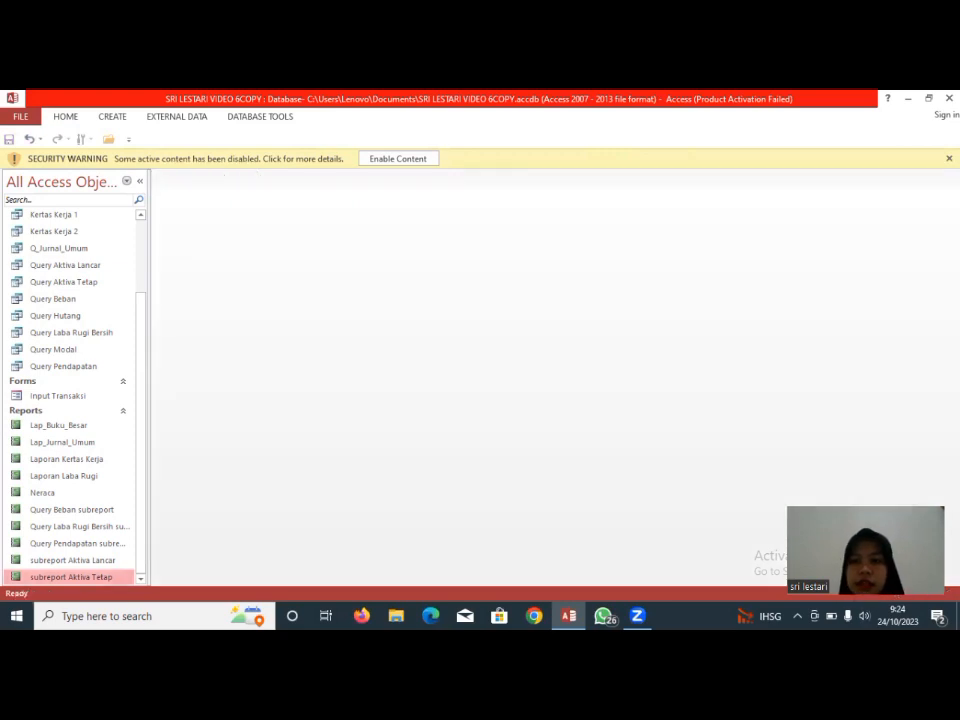
click(654, 157)
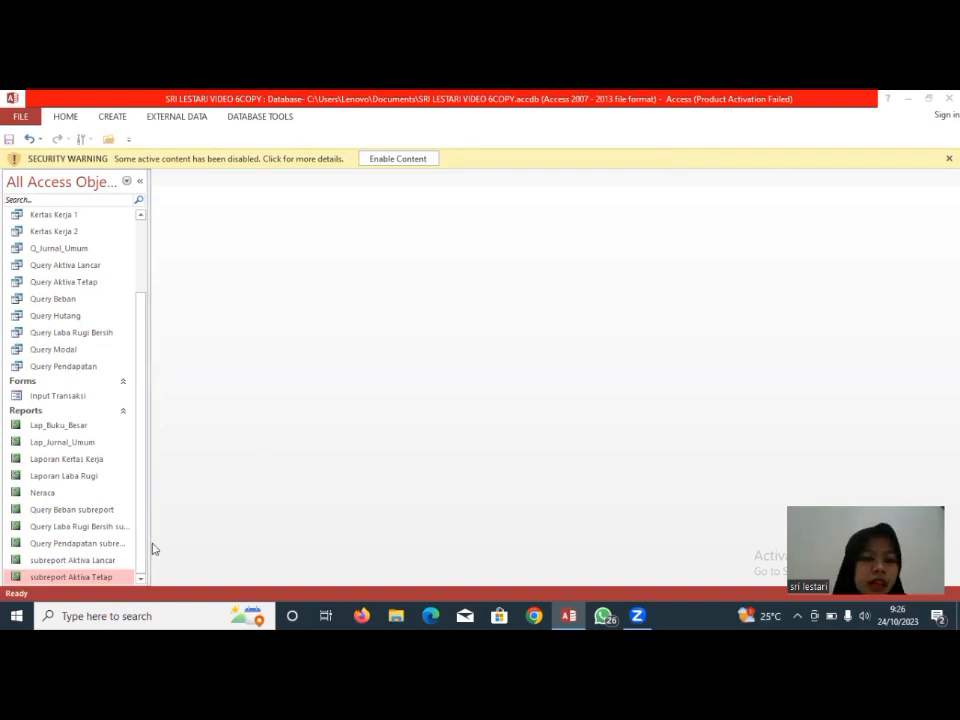
right_click(113, 580)
click(287, 529)
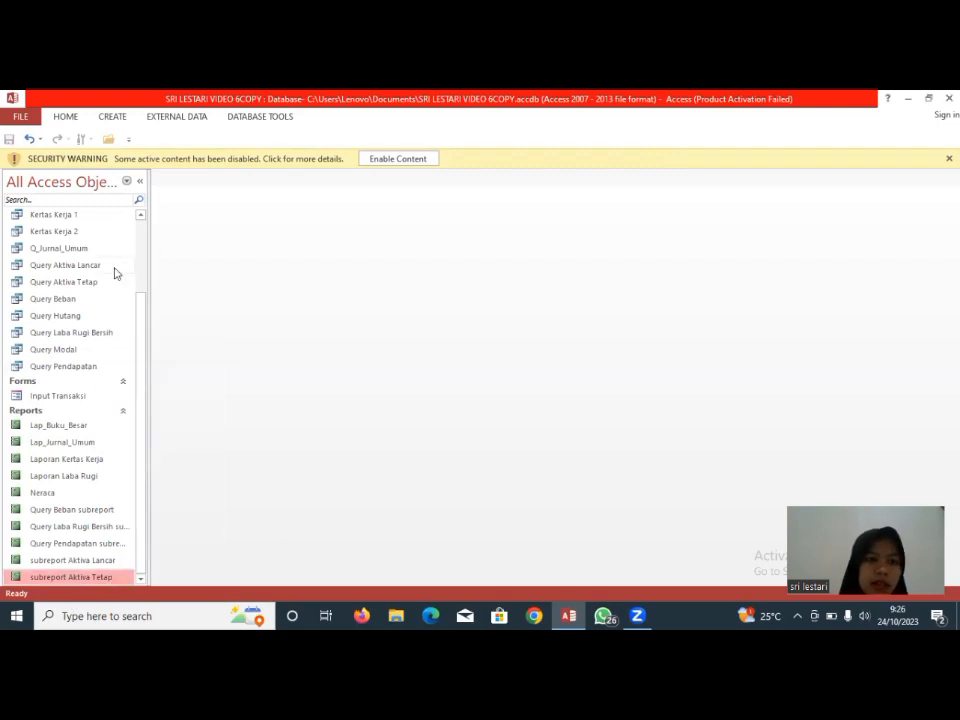
click(70, 117)
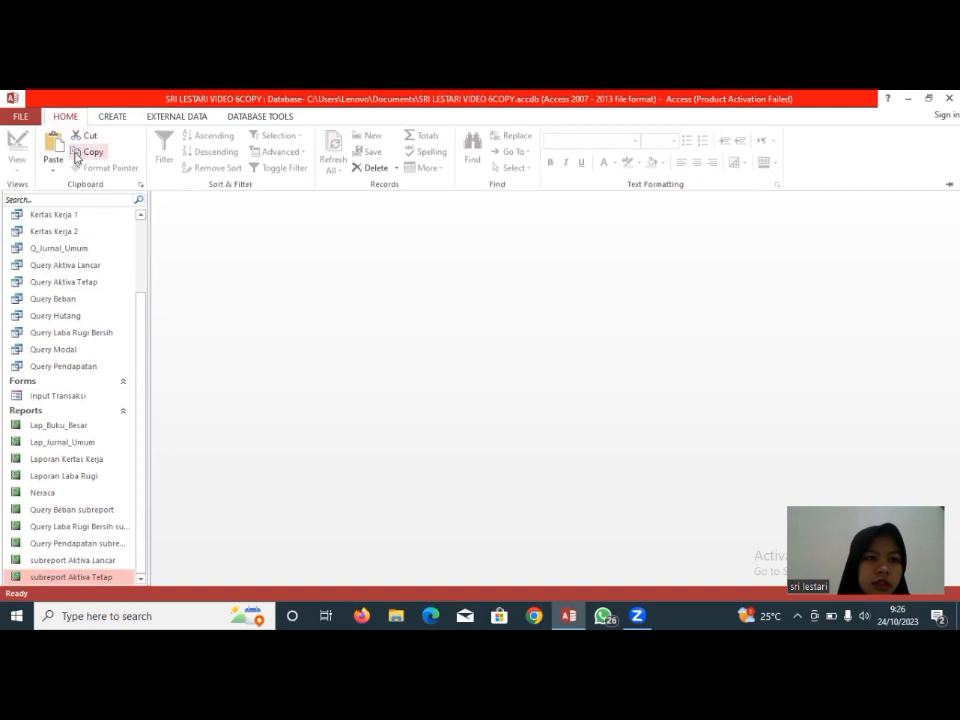
click(52, 145)
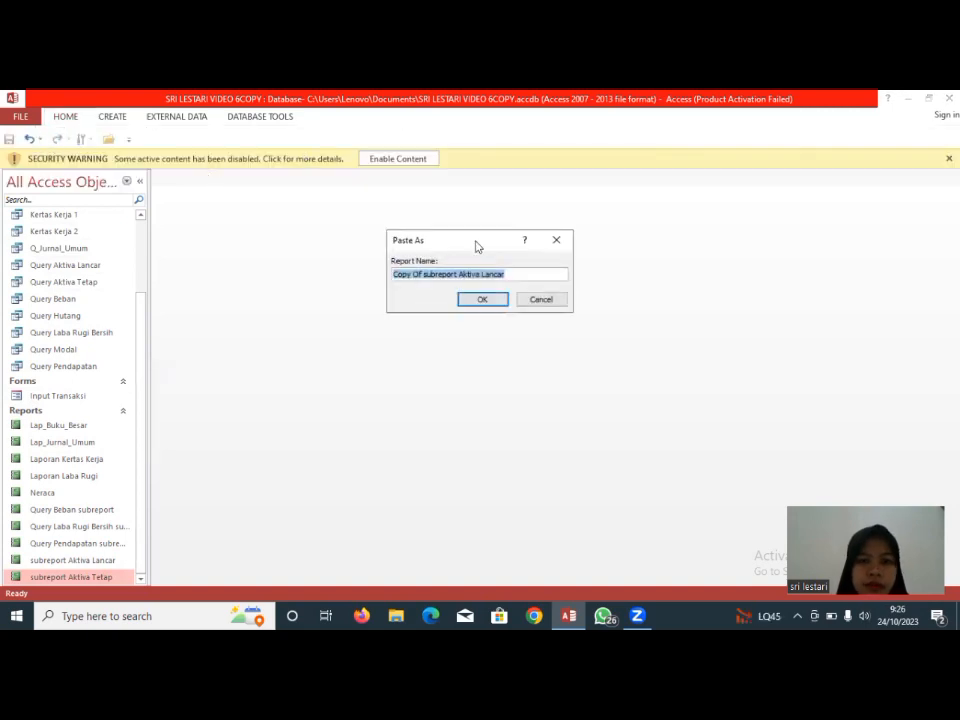
click(423, 273)
key(BackSpace)
key(BackSpace)
key(BackSpace)
key(BackSpace)
key(BackSpace)
key(BackSpace)
key(BackSpace)
key(BackSpace)
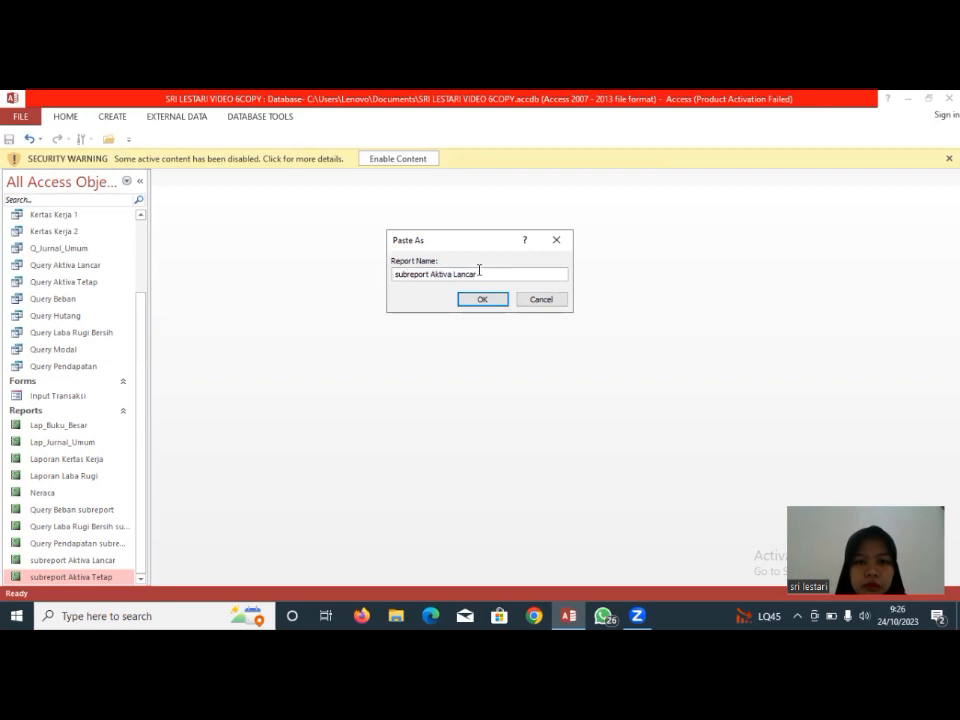
key(BackSpace)
key(BackSpace)
key(BackSpace)
text(Hu)
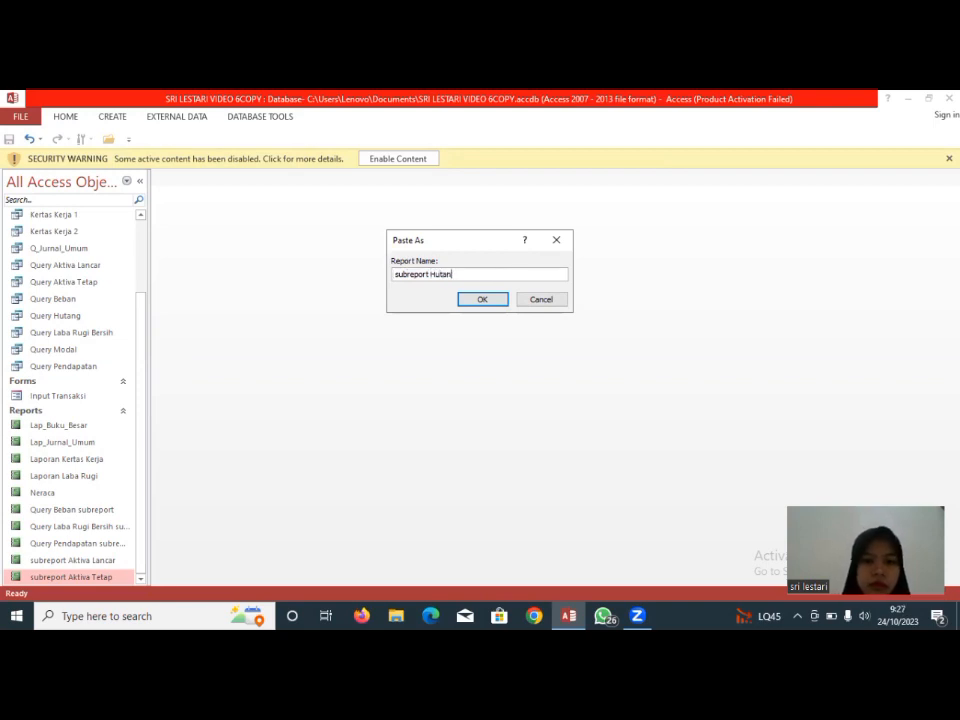
click(484, 300)
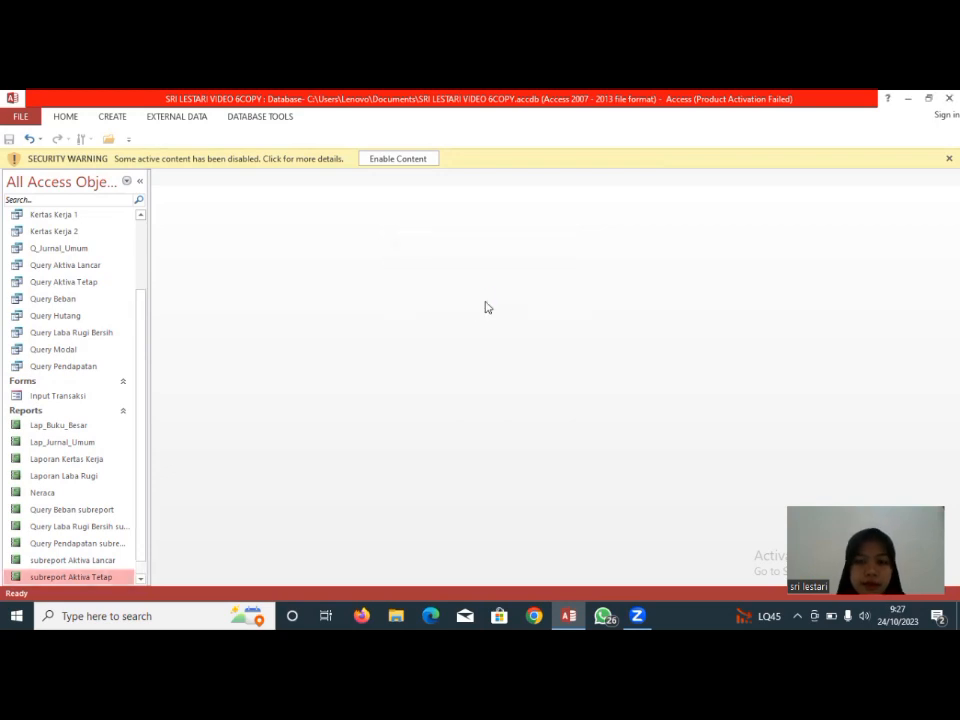
Open subreport Hutang in Design View
click(141, 578)
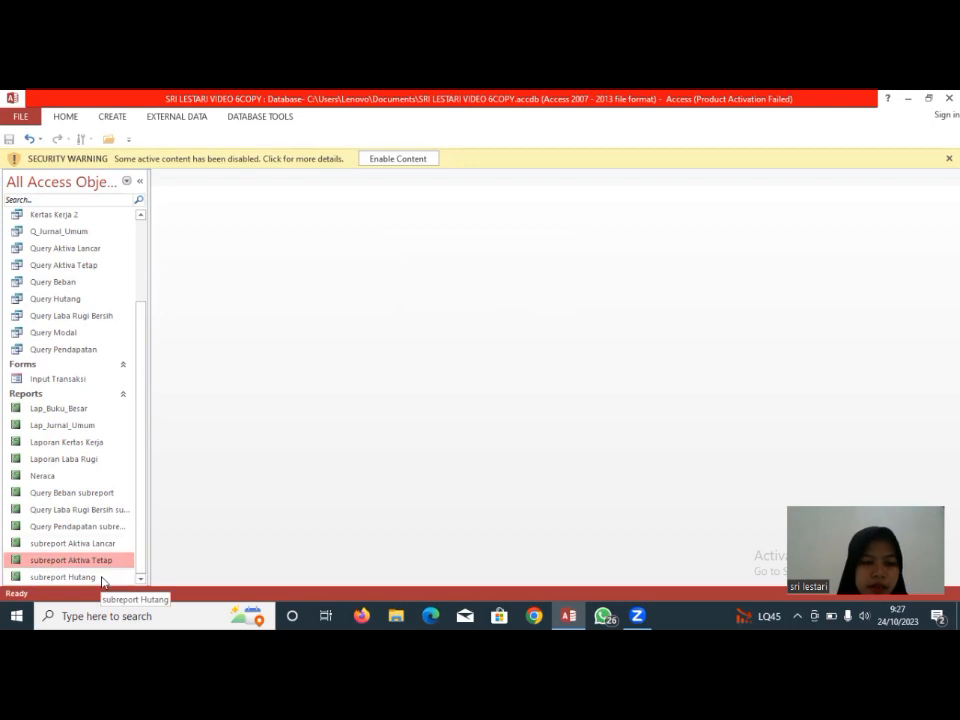
click(102, 579)
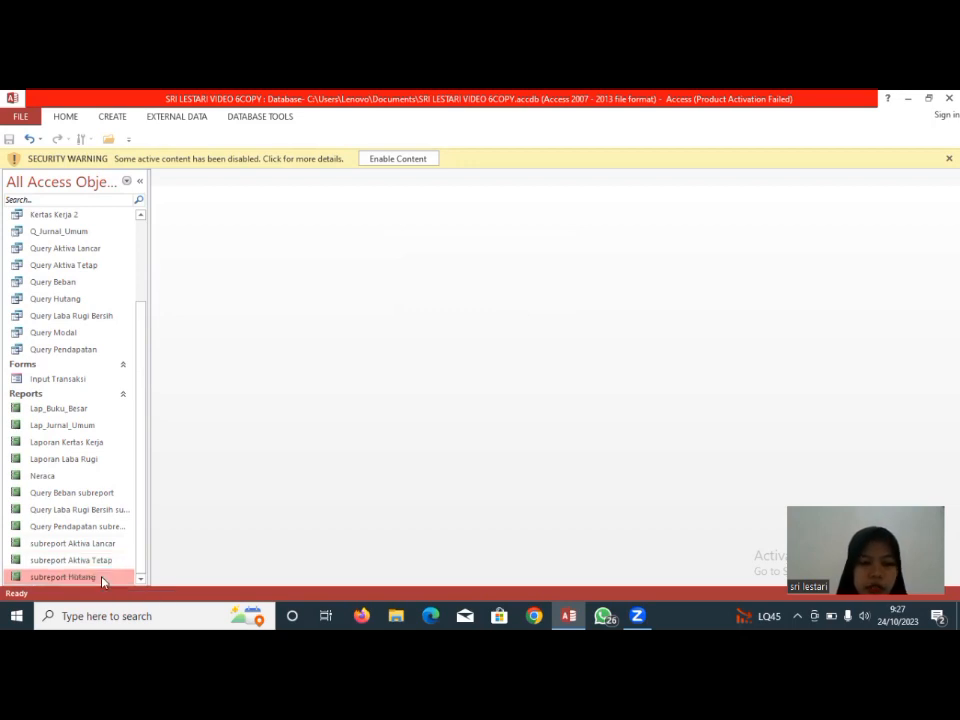
right_click(102, 580)
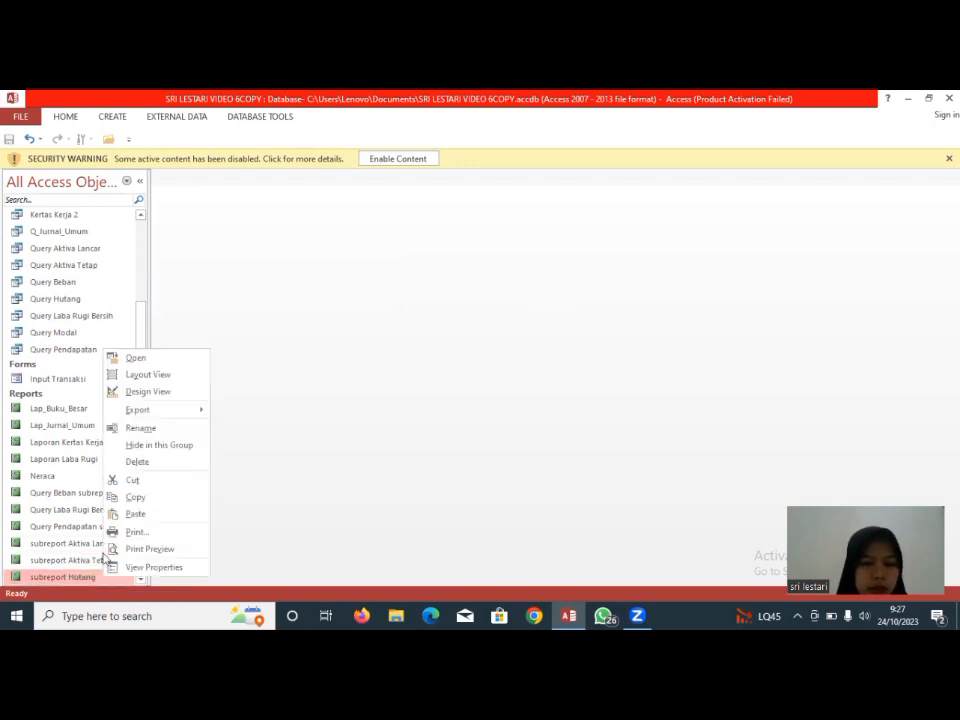
click(149, 392)
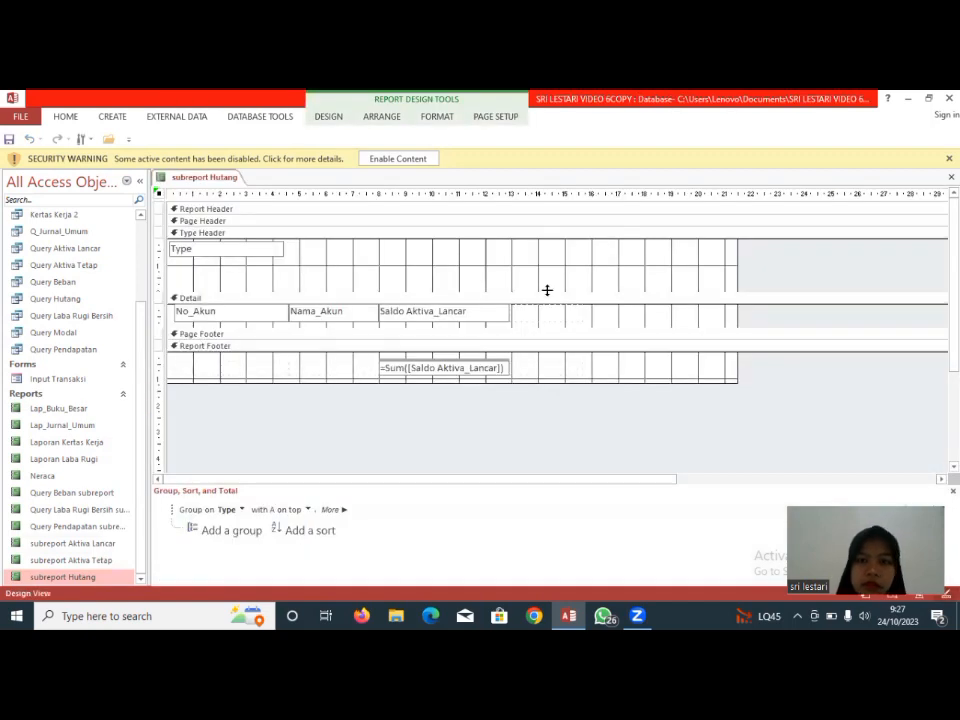
Set the report's Record Source property to Query Hutang
click(318, 117)
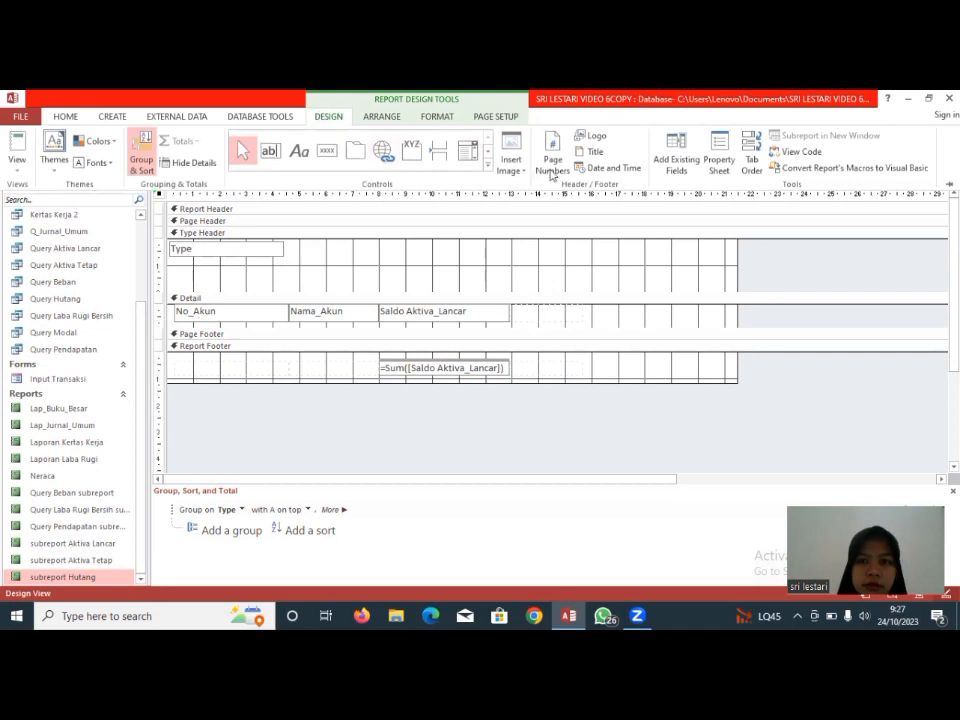
click(722, 153)
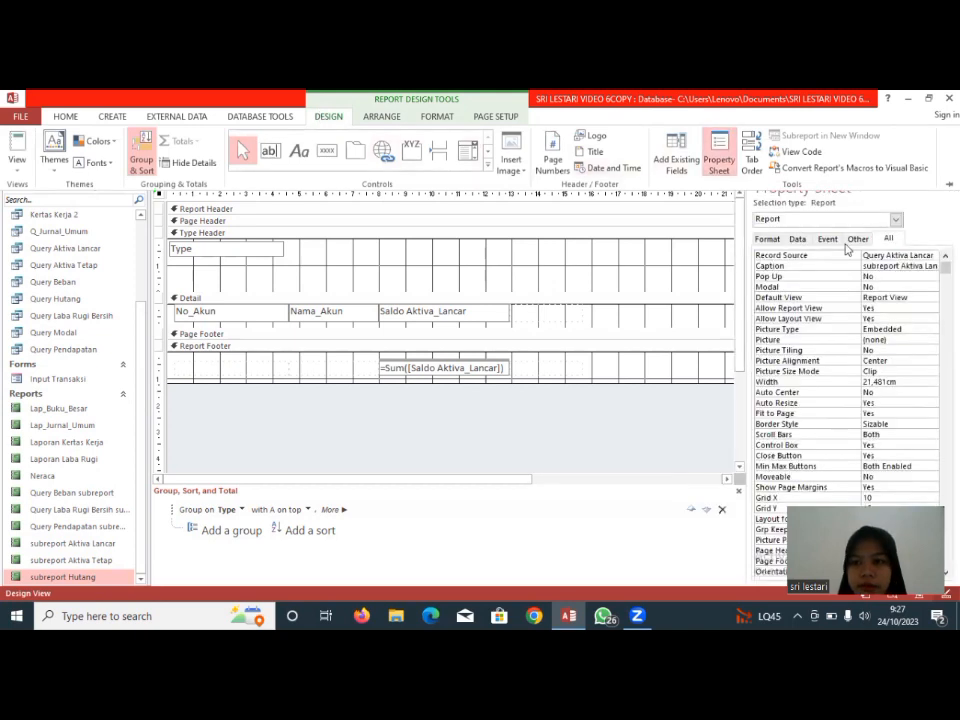
click(940, 255)
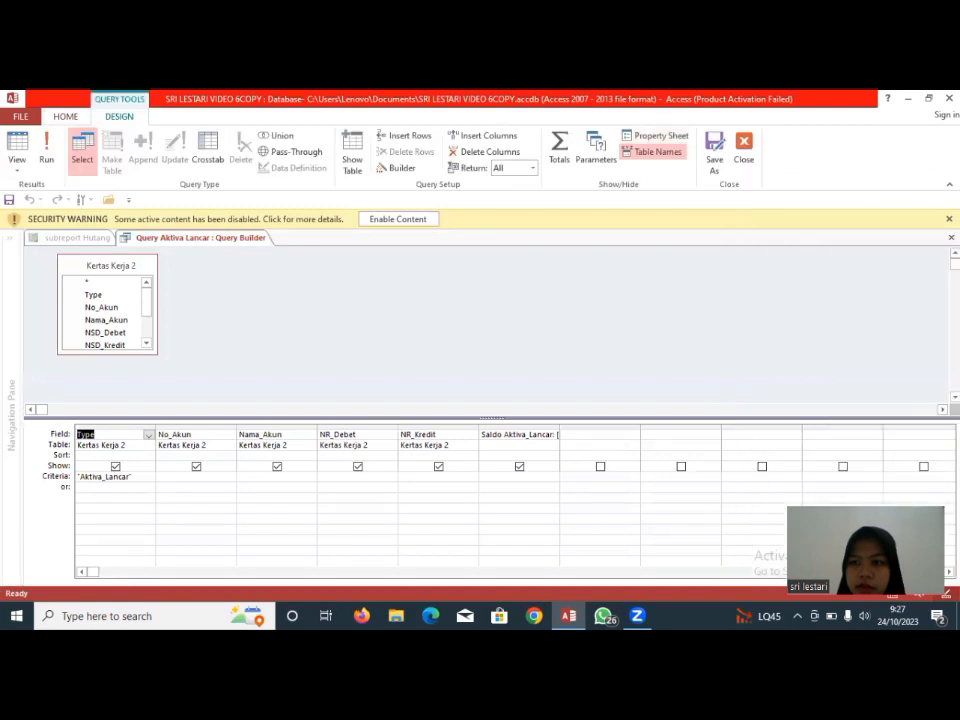
click(951, 237)
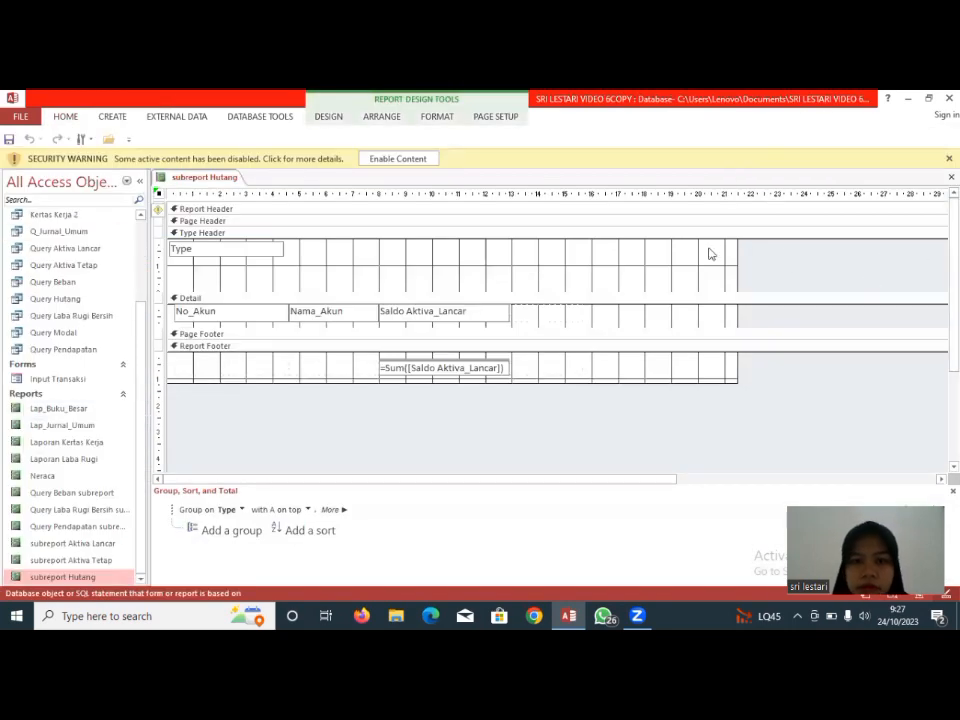
click(327, 117)
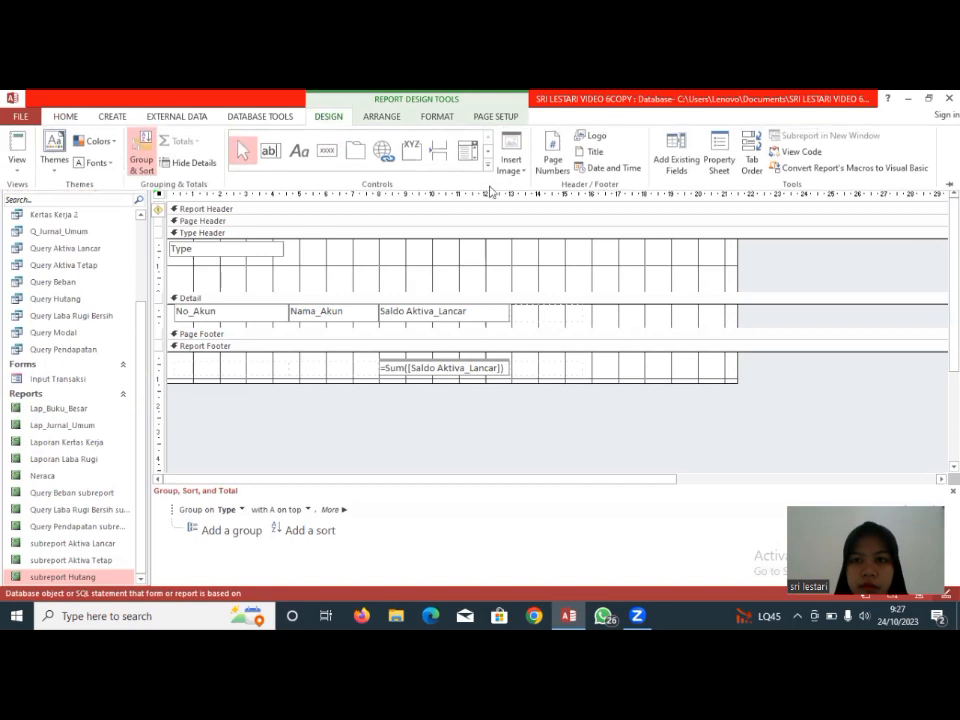
click(719, 155)
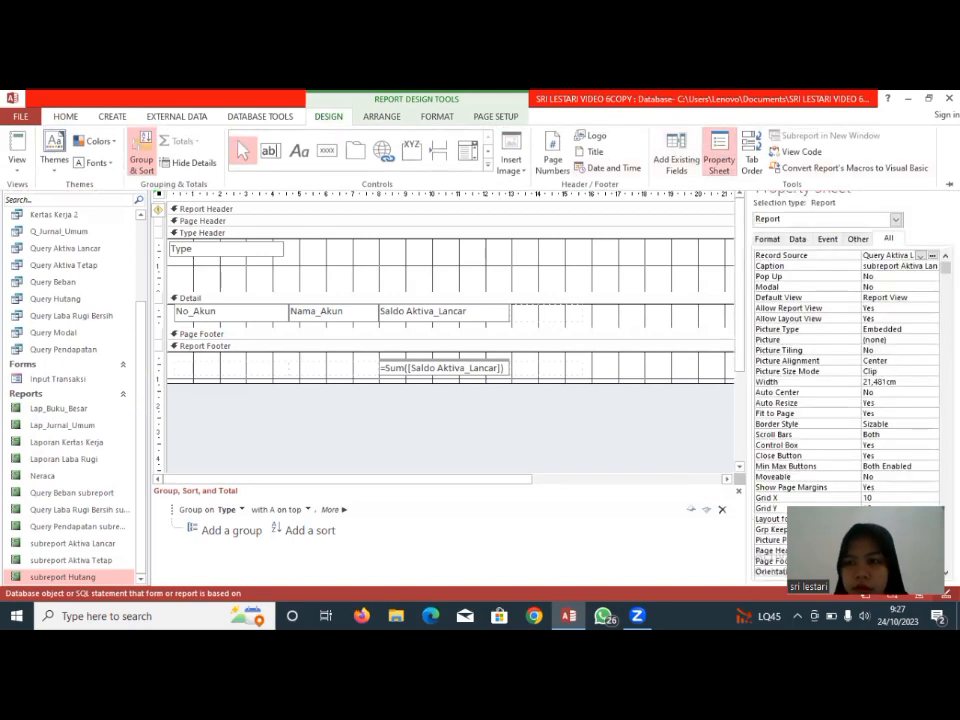
click(912, 255)
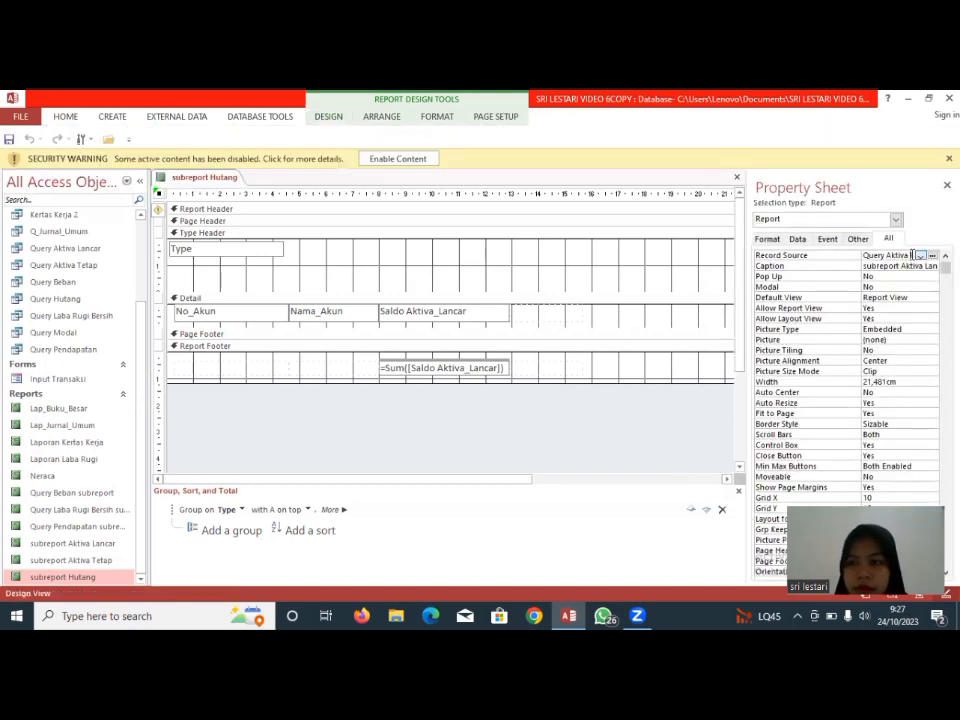
double_click(913, 255)
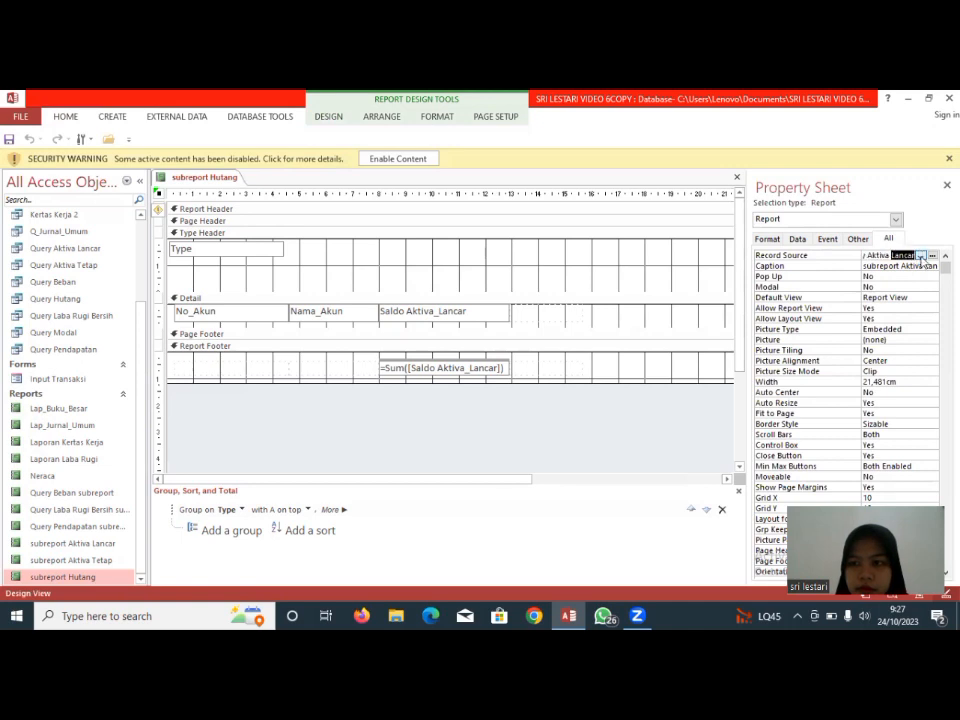
key(BackSpace)
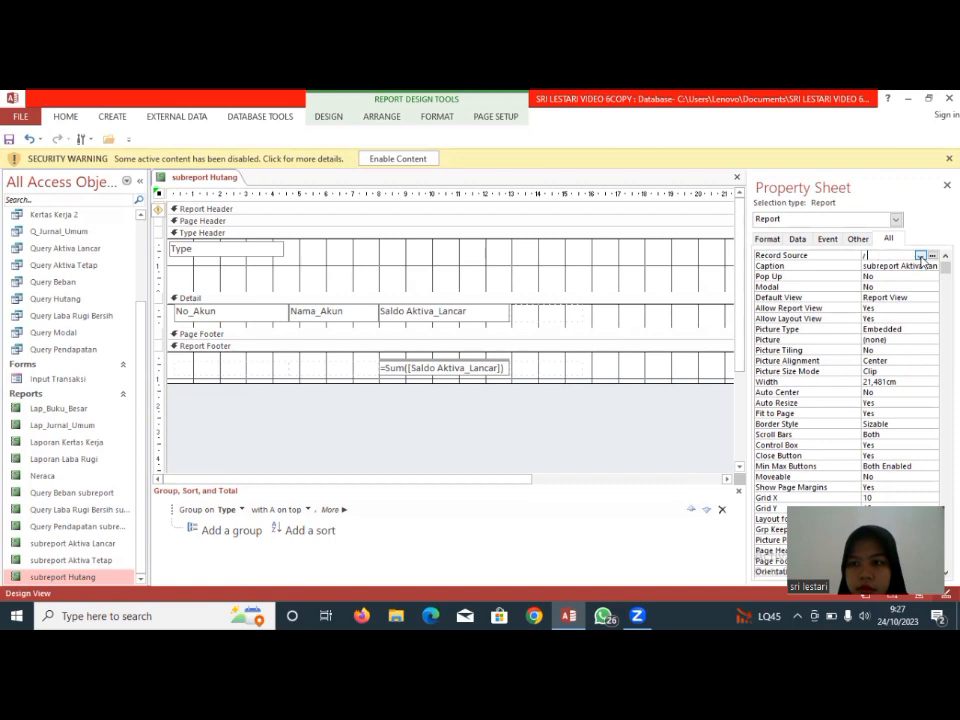
text(Hutang)
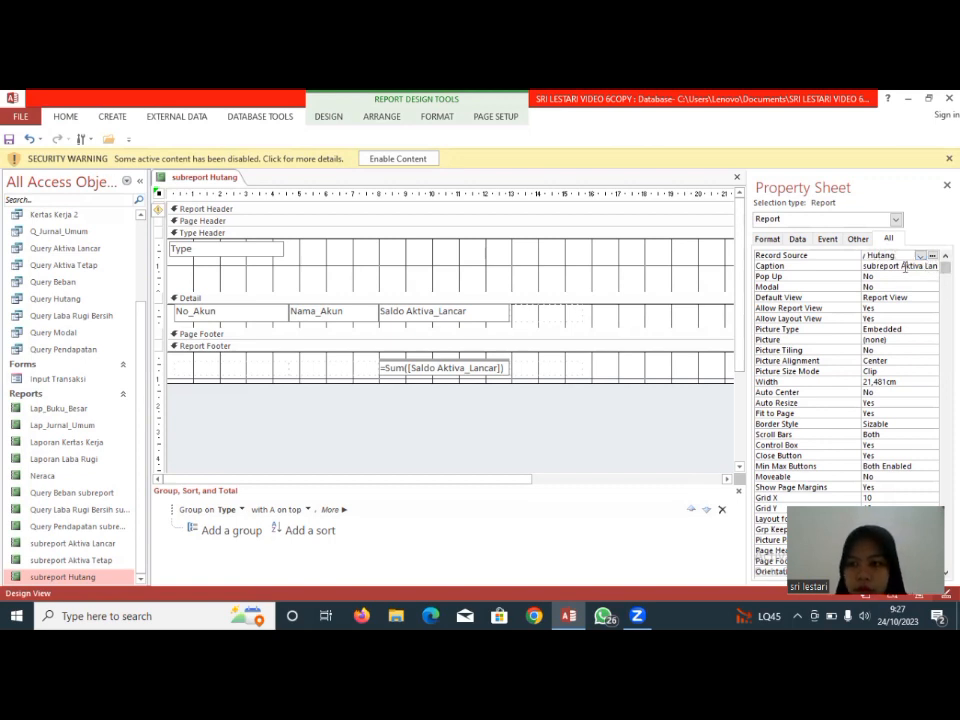
Change the report's Caption property to subreport Hutang
drag(903, 266, 938, 266)
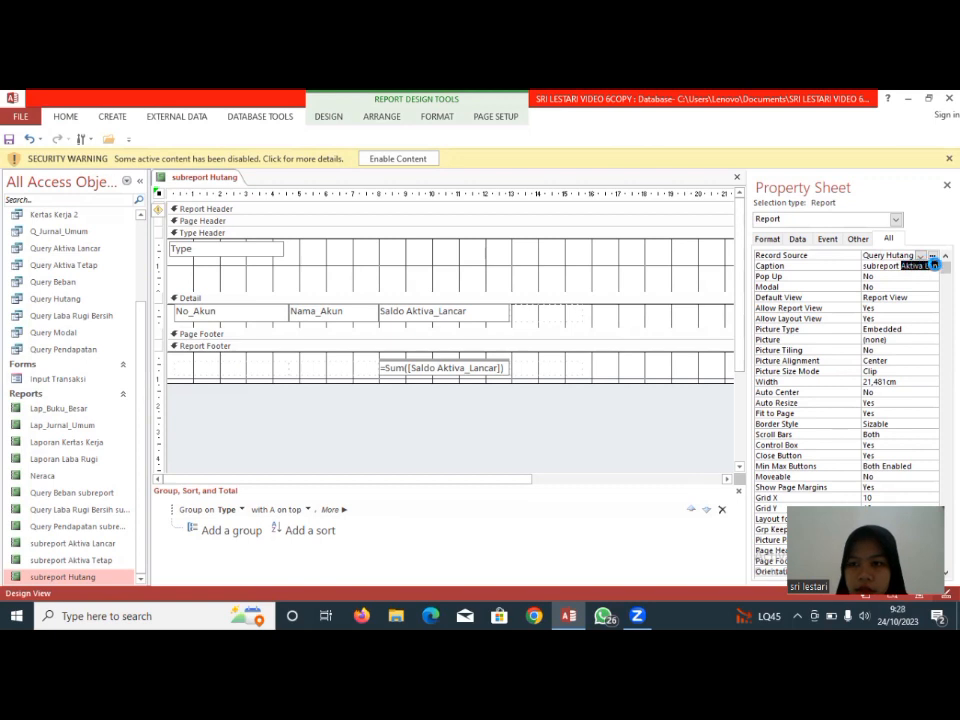
key(BackSpace)
text(Hutang)
Change the report's Record Source property to subreport Hutang
click(887, 256)
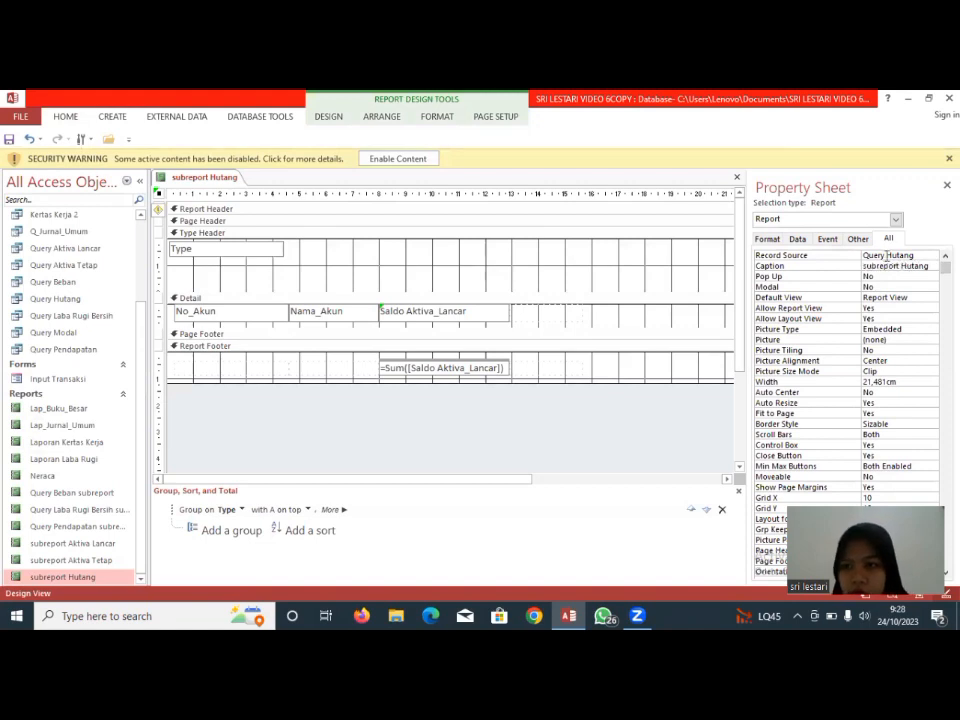
key(BackSpace)
key(BackSpace)
key(BackSpace)
key(BackSpace)
key(BackSpace)
key(BackSpace)
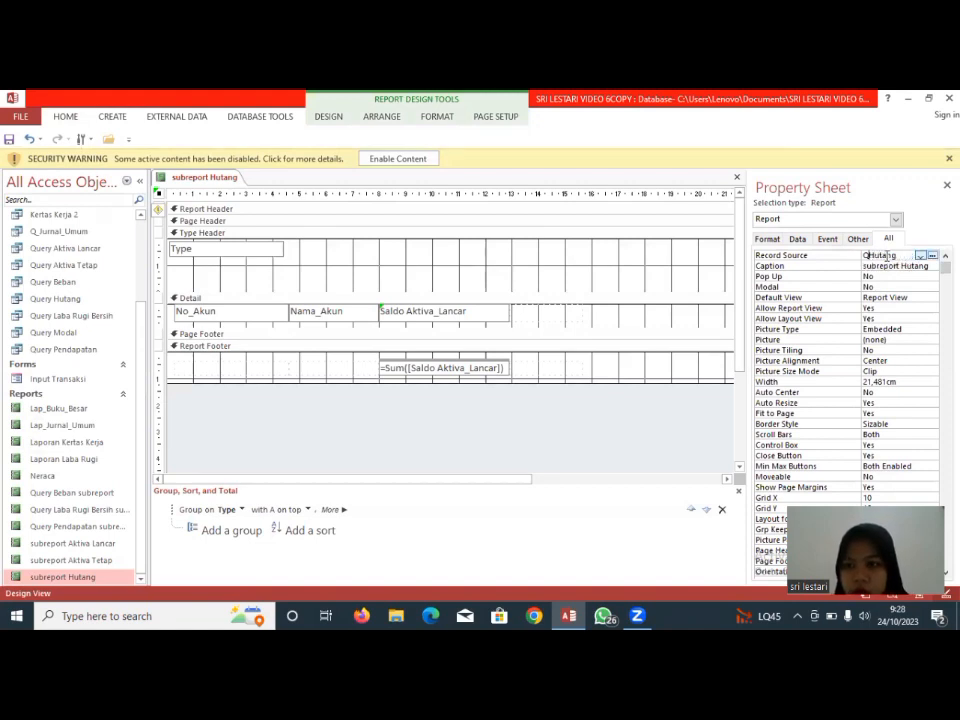
text(sub)
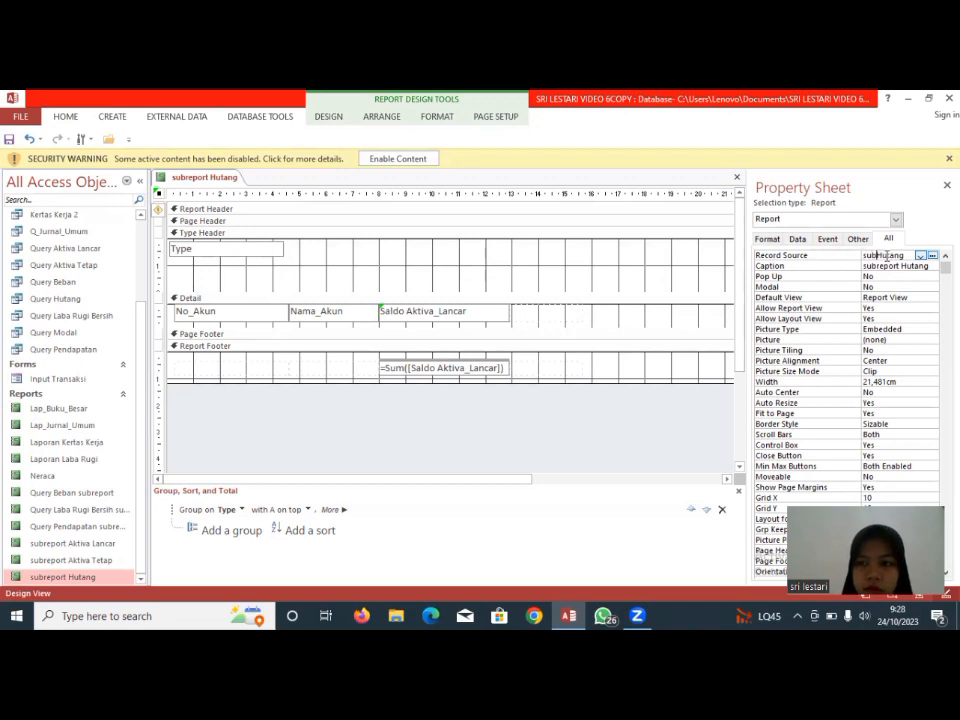
text(report)
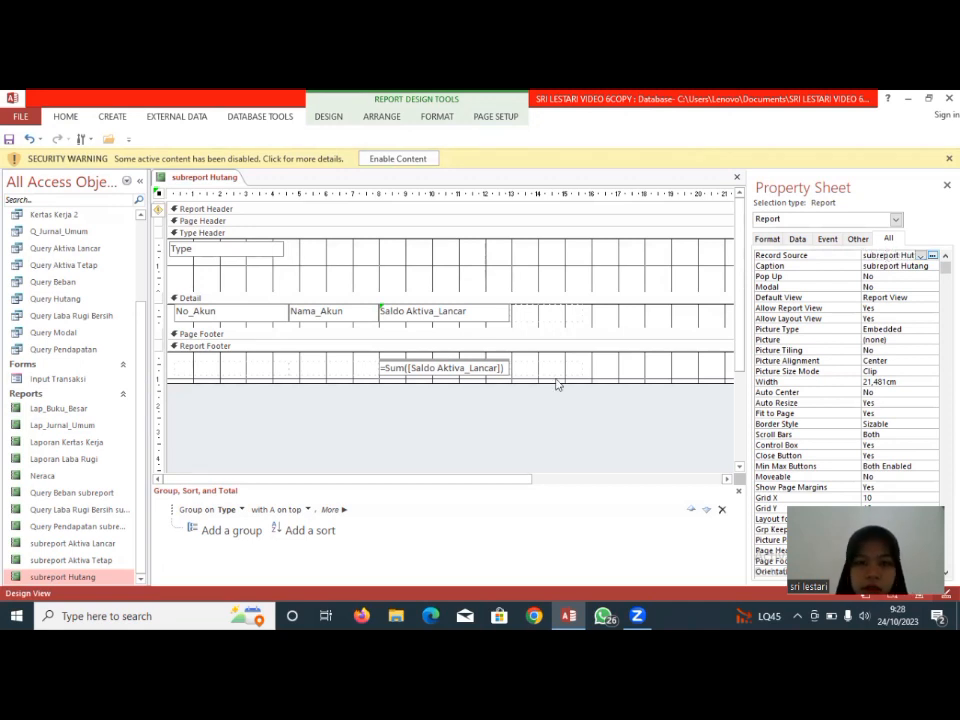
Change the balance text box in the Detail section to Saldo Hutang
click(480, 308)
click(480, 308)
key(BackSpace)
key(BackSpace)
key(BackSpace)
key(BackSpace)
key(BackSpace)
key(BackSpace)
key(BackSpace)
key(BackSpace)
key(BackSpace)
key(BackSpace)
key(BackSpace)
key(BackSpace)
key(BackSpace)
text(Hutang)
Change the total in the report footer to =Sum([Saldo Hutang])
click(498, 367)
click(498, 367)
key(BackSpace)
key(BackSpace)
key(BackSpace)
key(BackSpace)
key(BackSpace)
key(BackSpace)
key(BackSpace)
key(BackSpace)
key(BackSpace)
key(BackSpace)
key(BackSpace)
key(BackSpace)
key(BackSpace)
key(BackSpace)
key(BackSpace)
text(Hutang]))
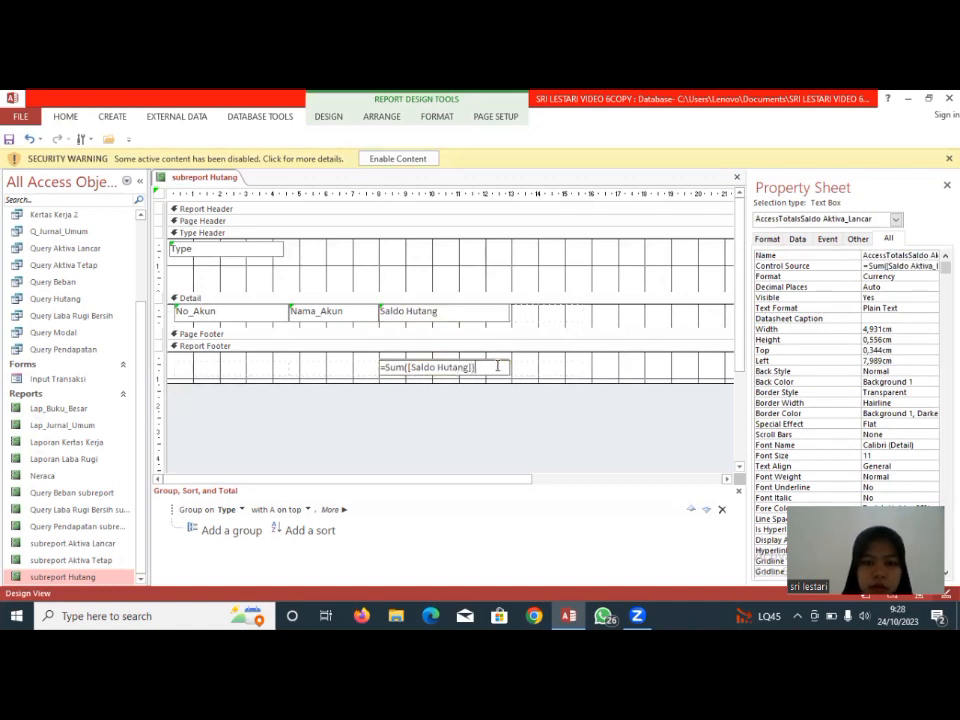
click(332, 509)
click(458, 510)
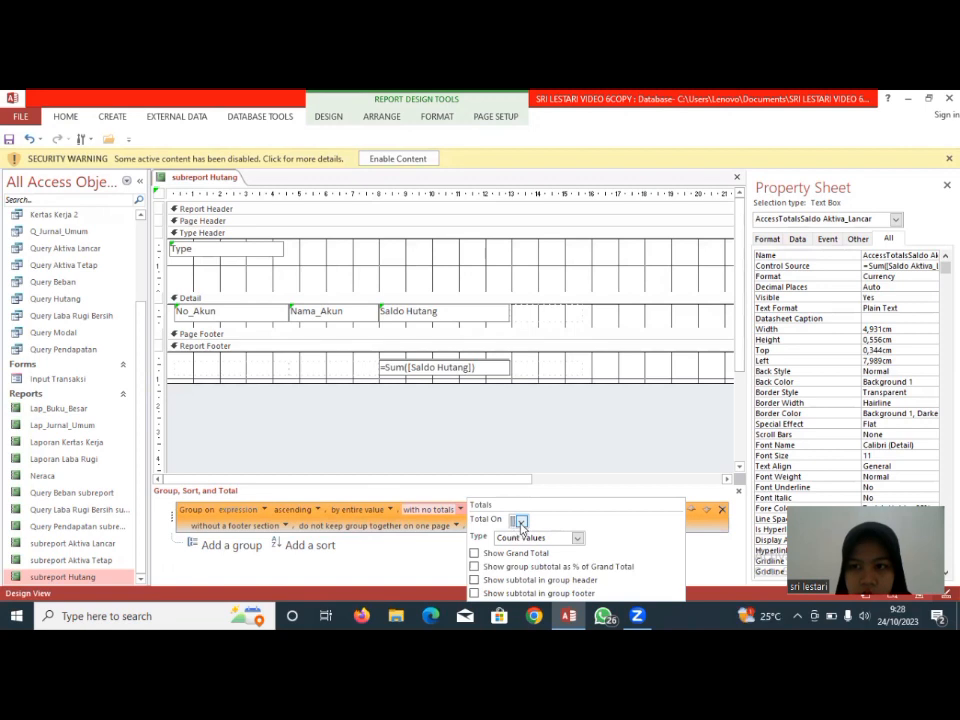
click(602, 206)
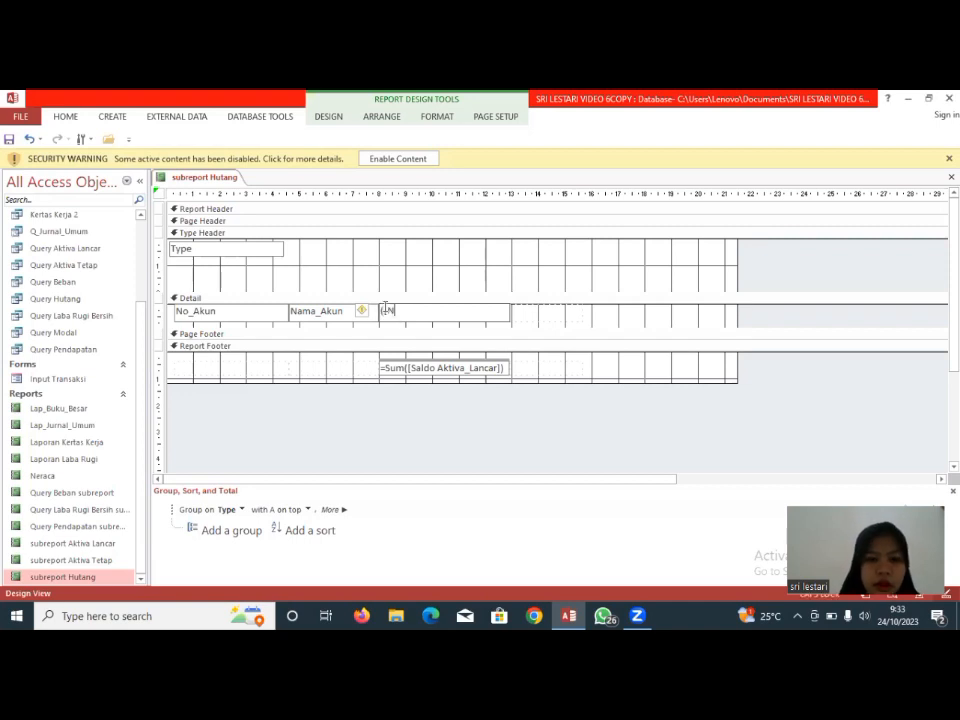
Set the balance text box in the Detail section to ([NR_Kredit])
text(R)
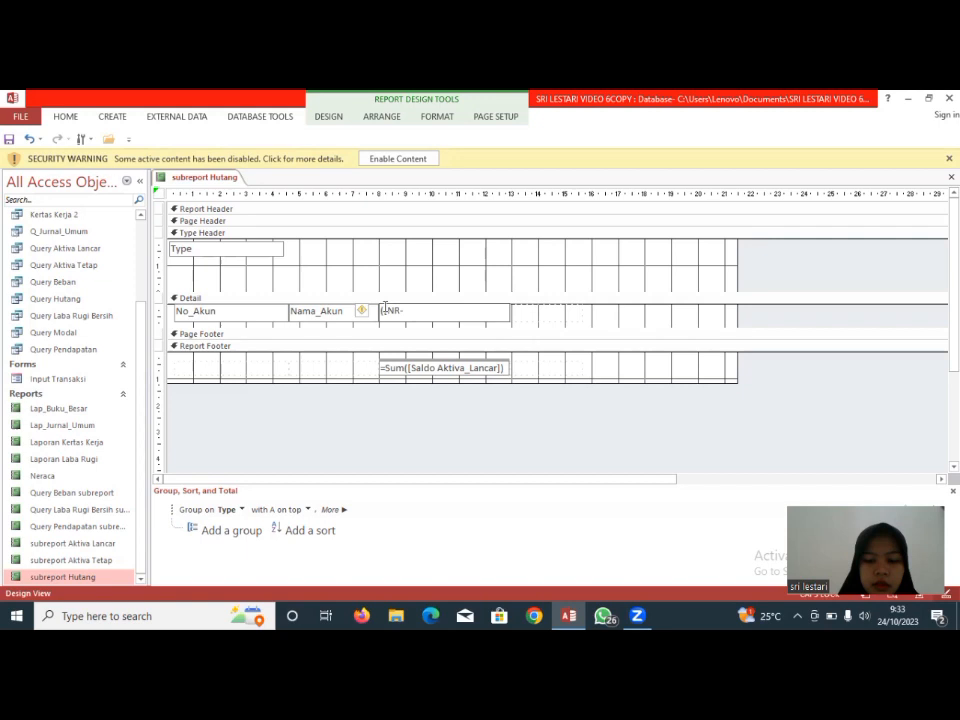
text(_Kredit]))
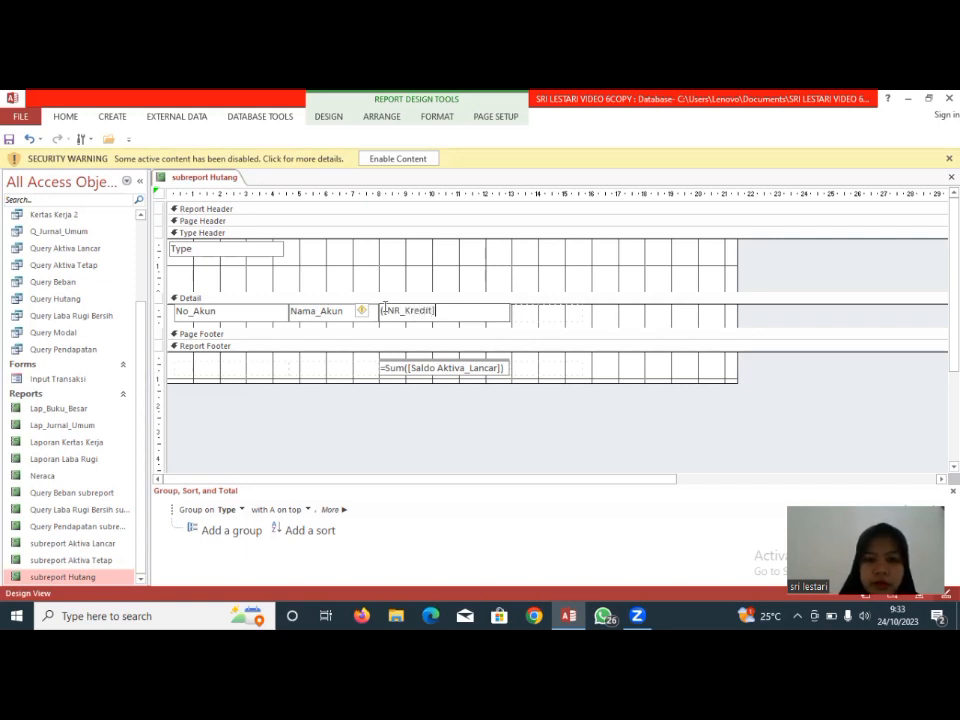
Clear the total expression from the text box in the report footer
click(497, 369)
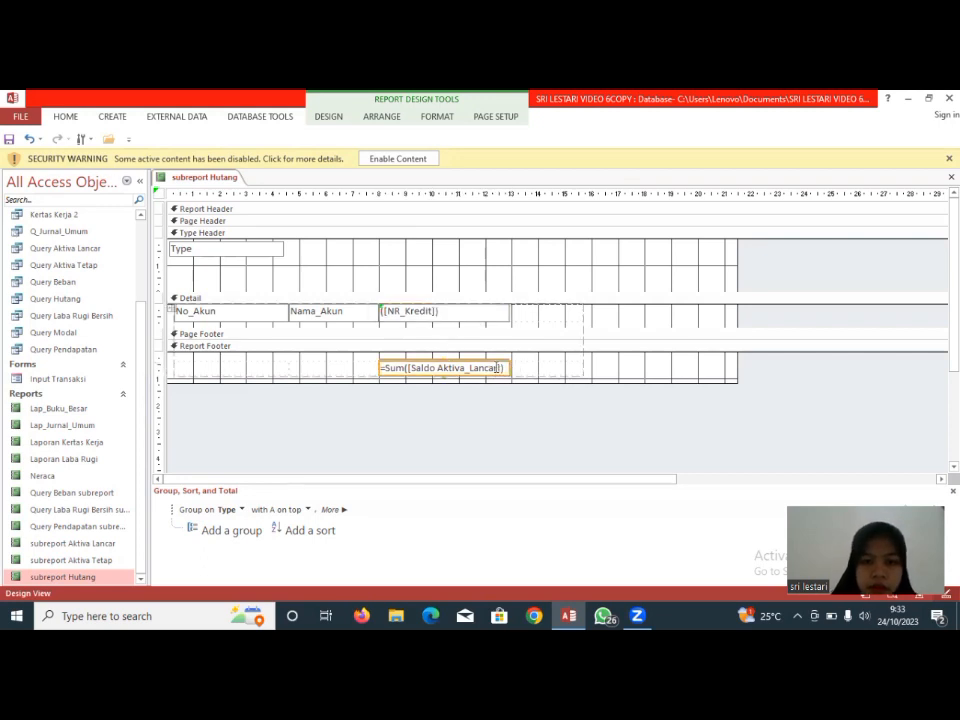
key(Delete)
key(Delete)
key(BackSpace)
key(BackSpace)
key(BackSpace)
key(BackSpace)
key(BackSpace)
key(BackSpace)
key(BackSpace)
key(BackSpace)
key(BackSpace)
key(BackSpace)
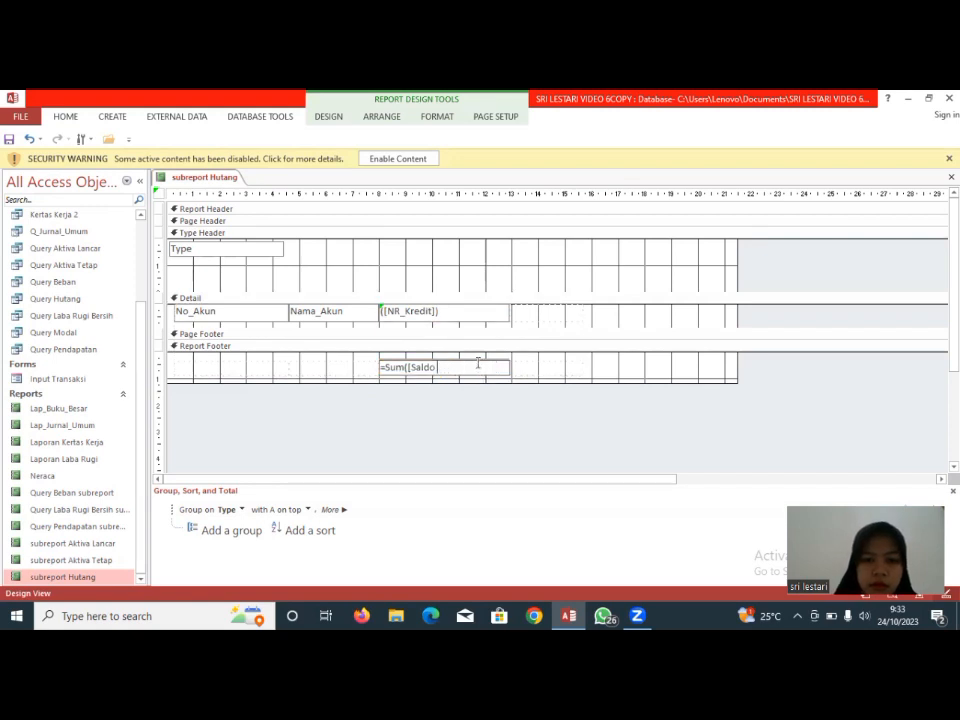
key(BackSpace)
key(BackSpace)
key(BackSpace)
key(BackSpace)
key(BackSpace)
key(BackSpace)
key(BackSpace)
key(BackSpace)
key(BackSpace)
key(BackSpace)
key(BackSpace)
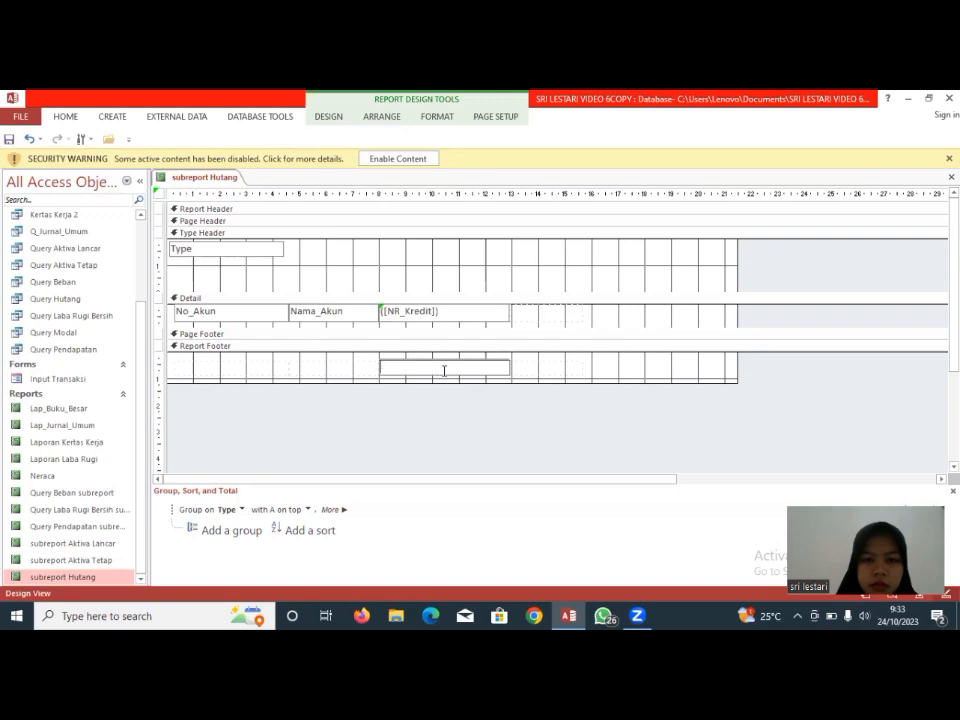
Add a grand total on NR_Kredit to the Type group
click(340, 508)
click(450, 510)
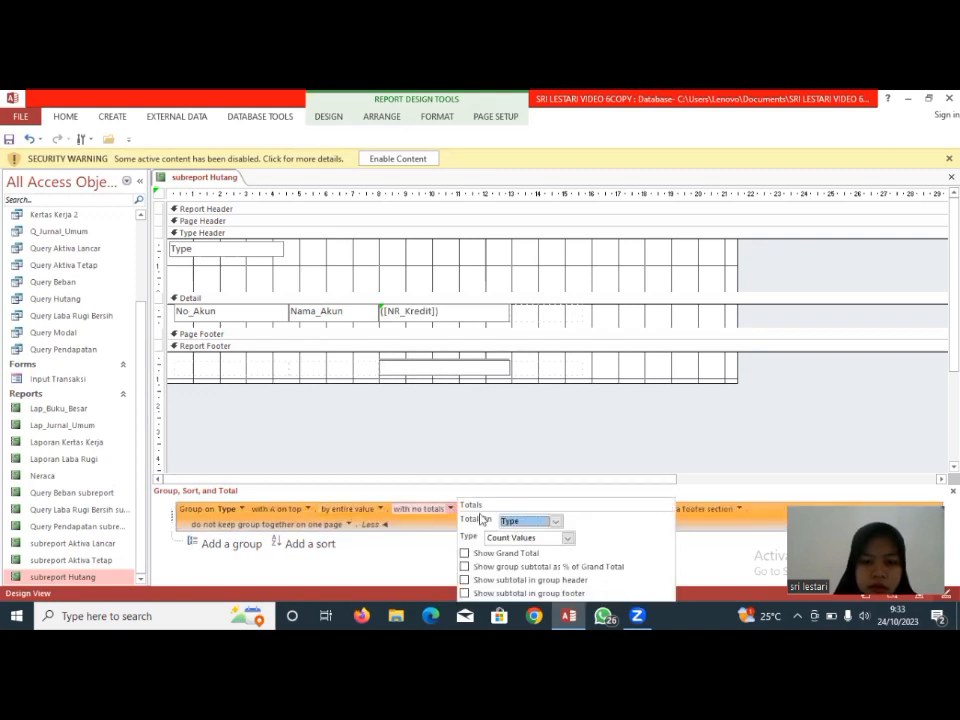
click(556, 521)
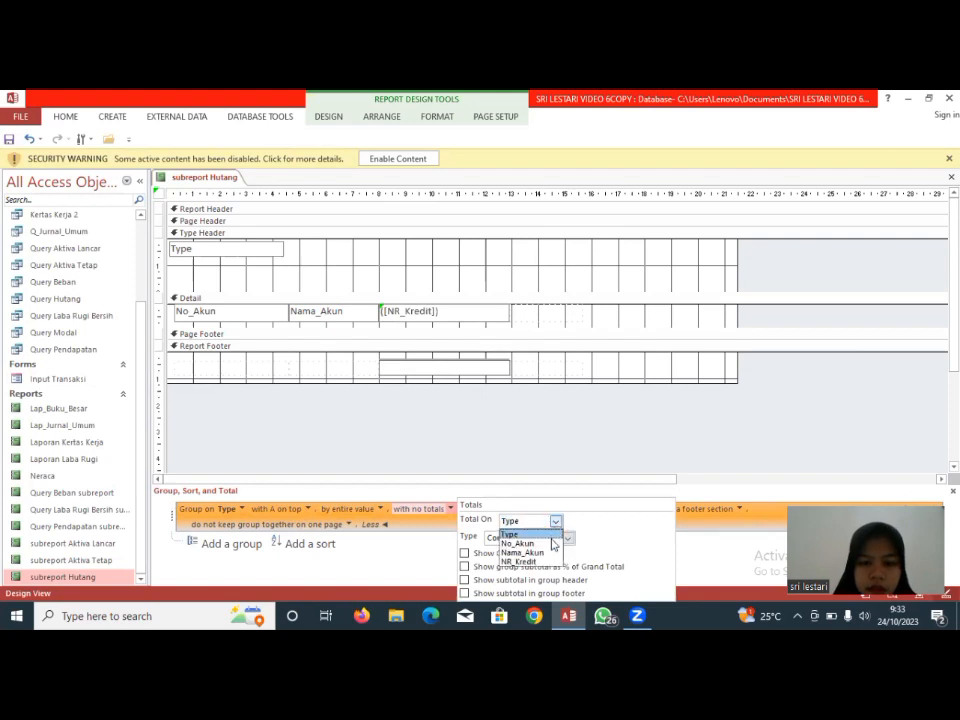
click(510, 561)
click(464, 553)
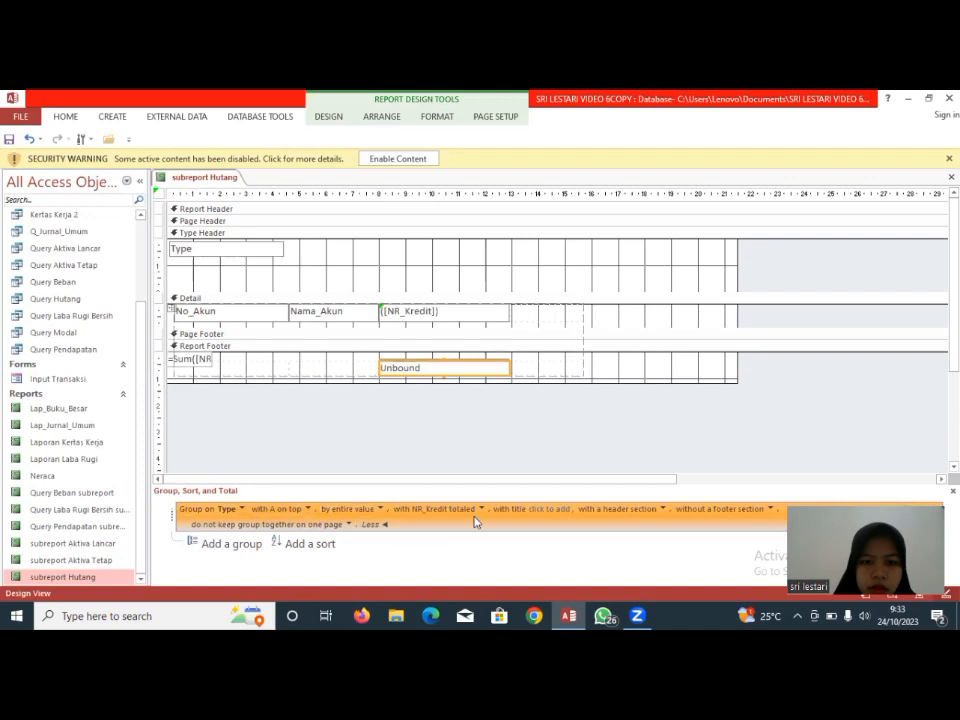
click(482, 509)
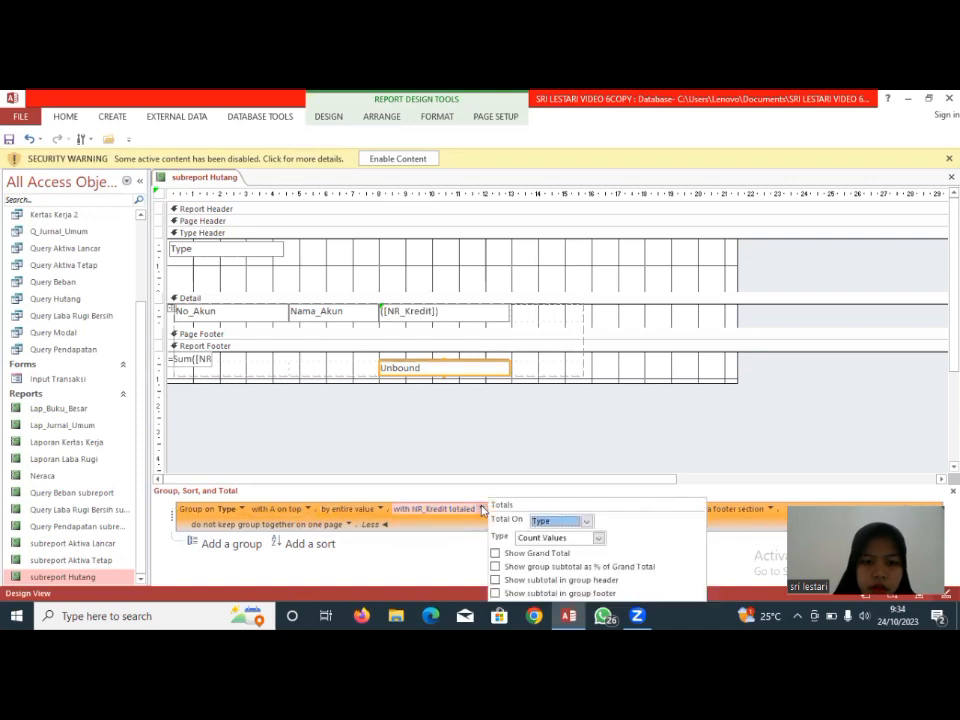
Set the Control Source of the unbound report footer text box to =Sum([NR_Kredit])
click(331, 120)
click(329, 118)
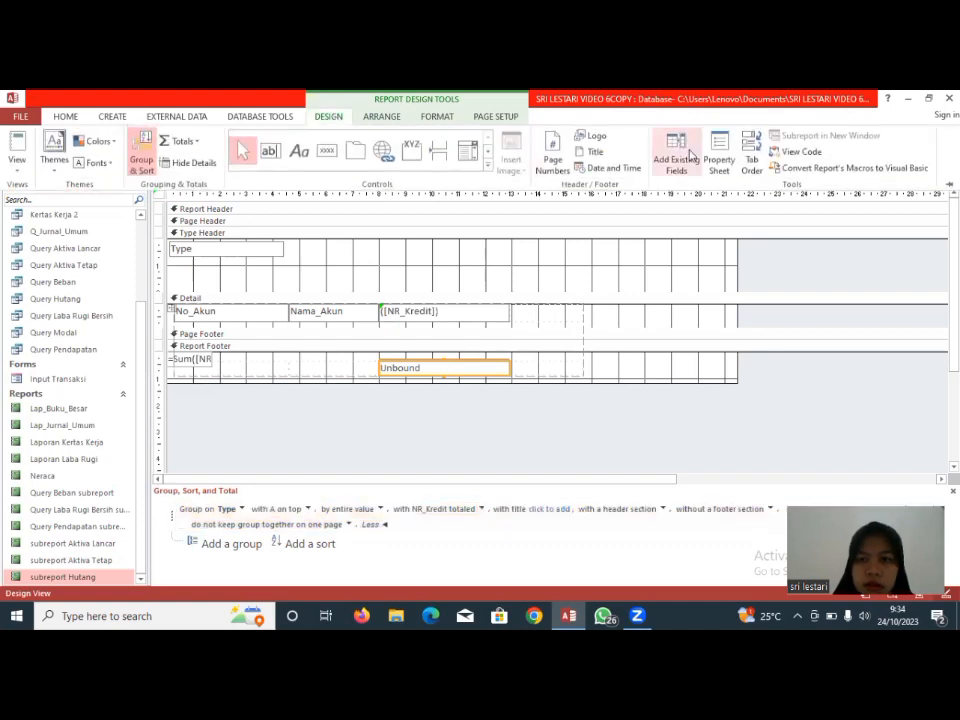
click(721, 155)
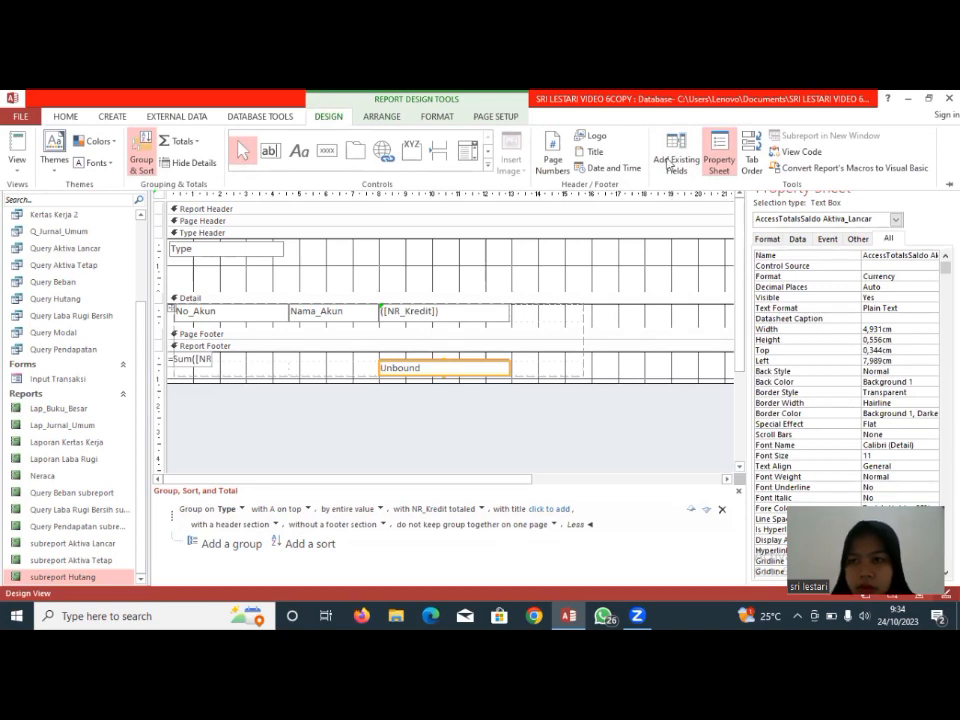
click(932, 266)
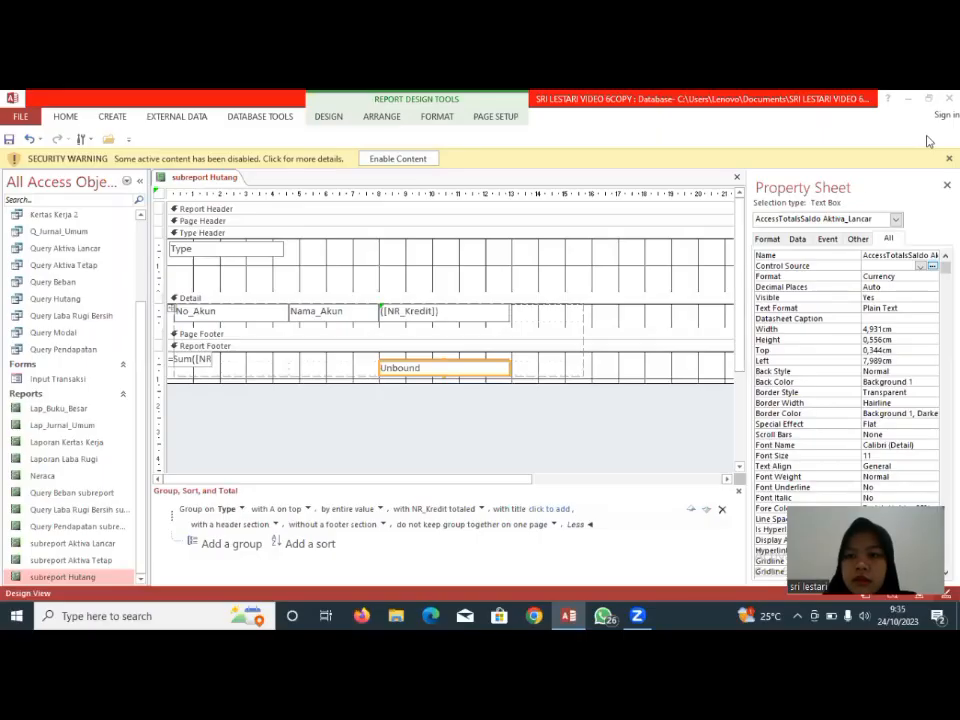
click(871, 265)
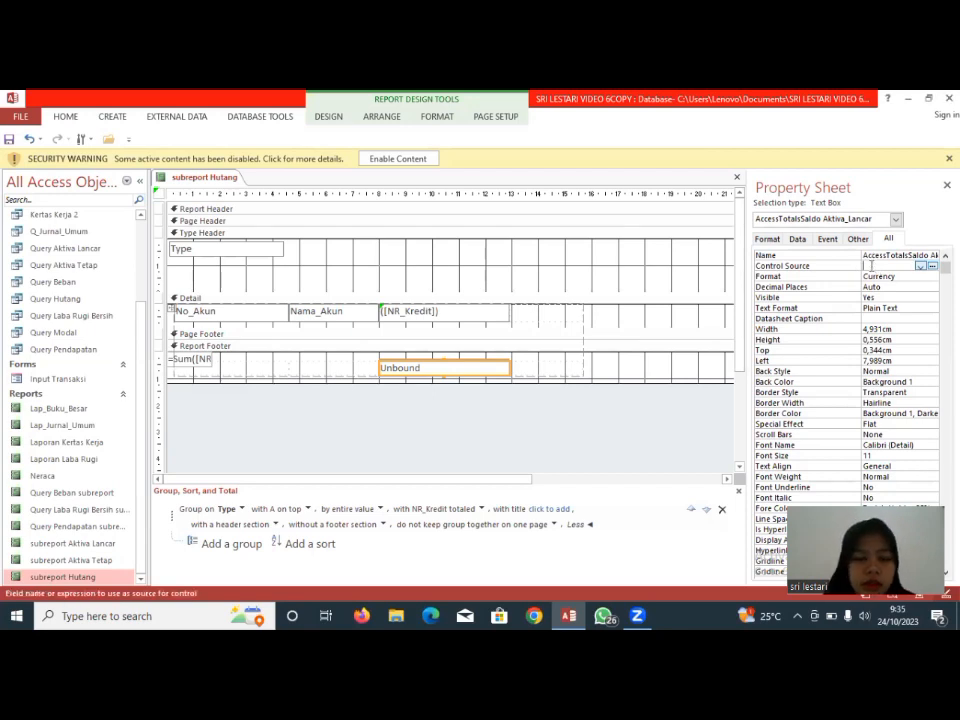
text(=)
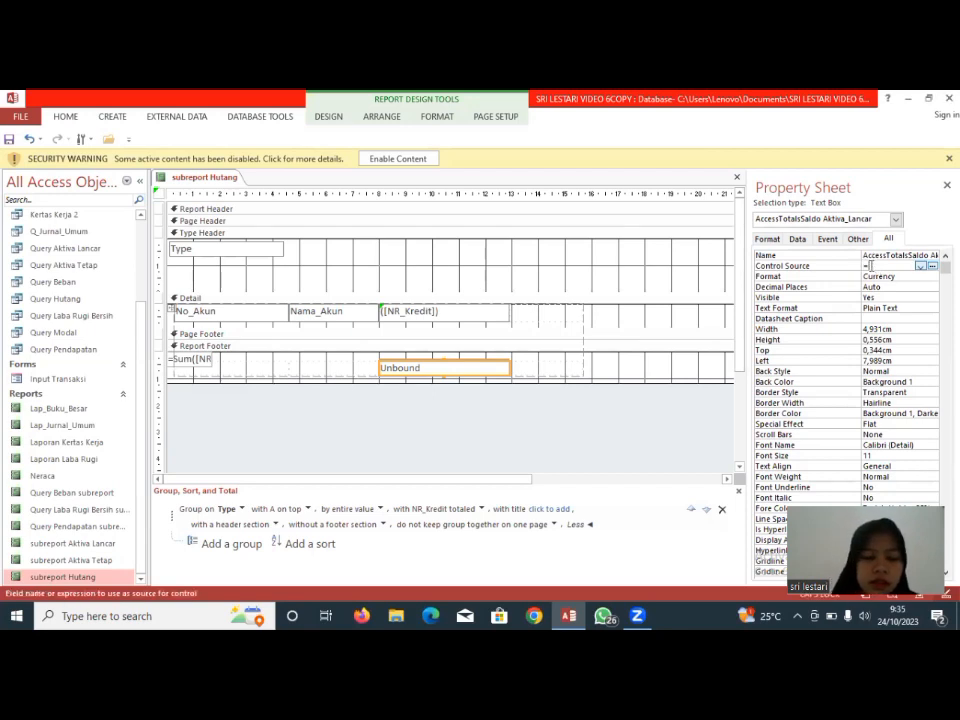
text(Sum)
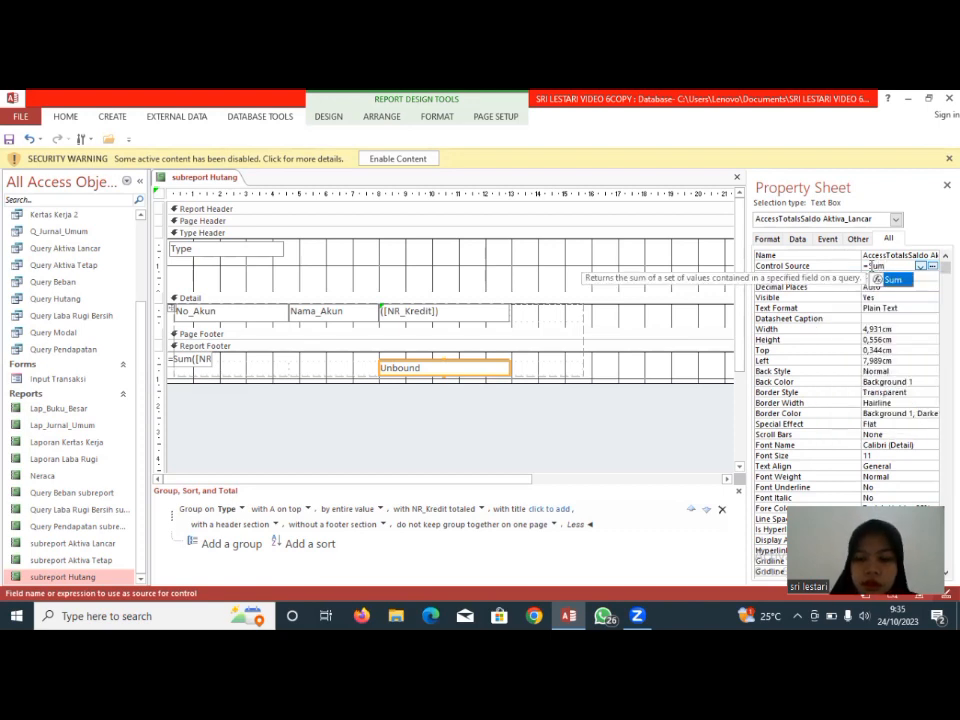
text(()
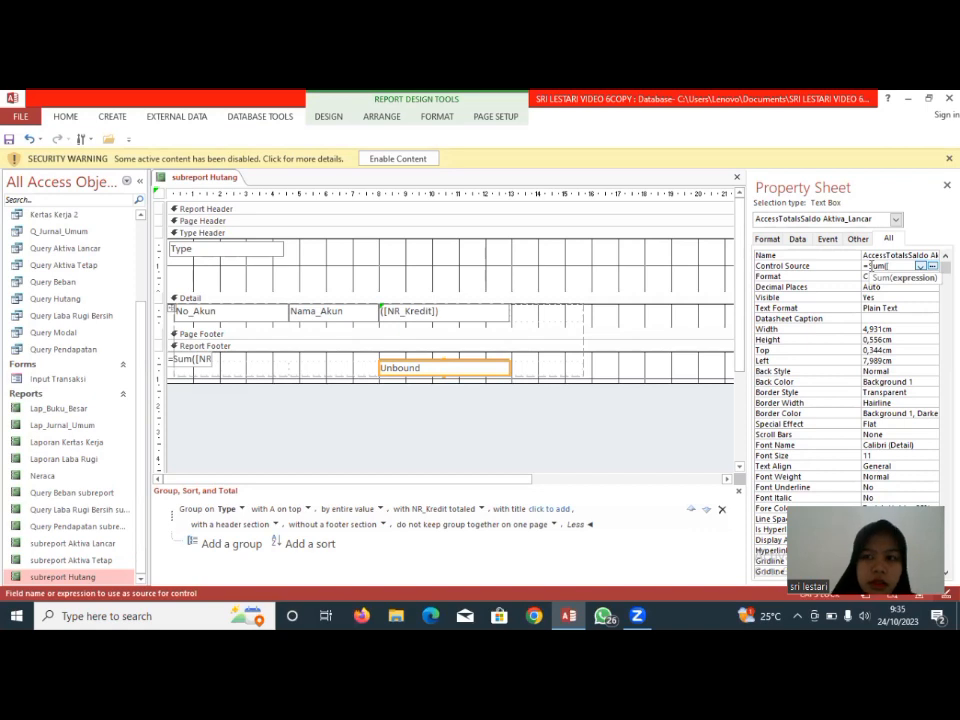
text([NR_)
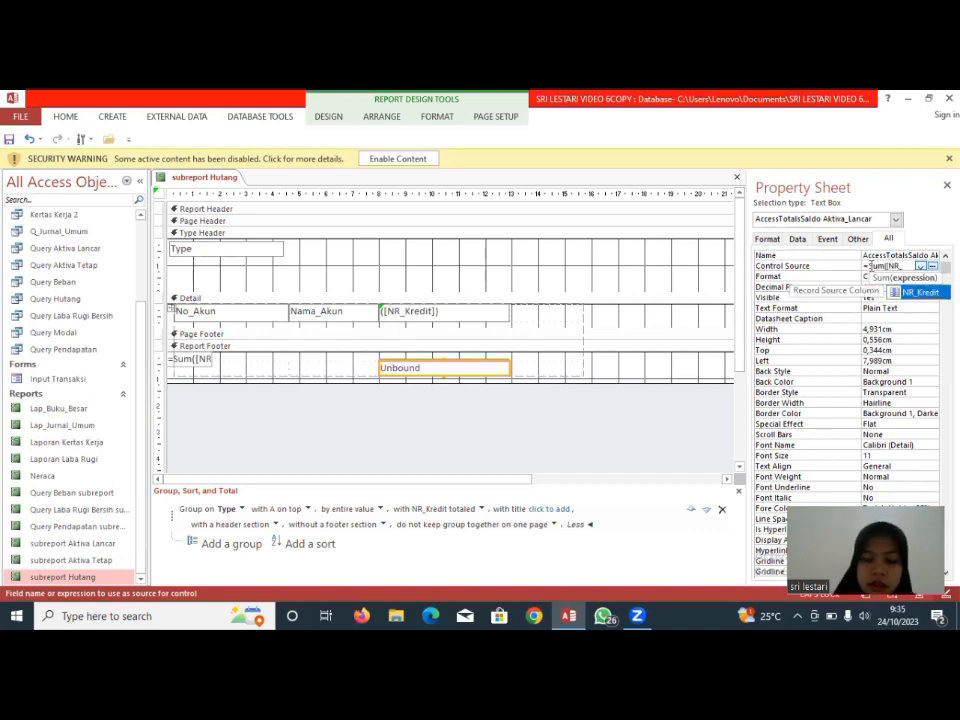
text(Kredit)
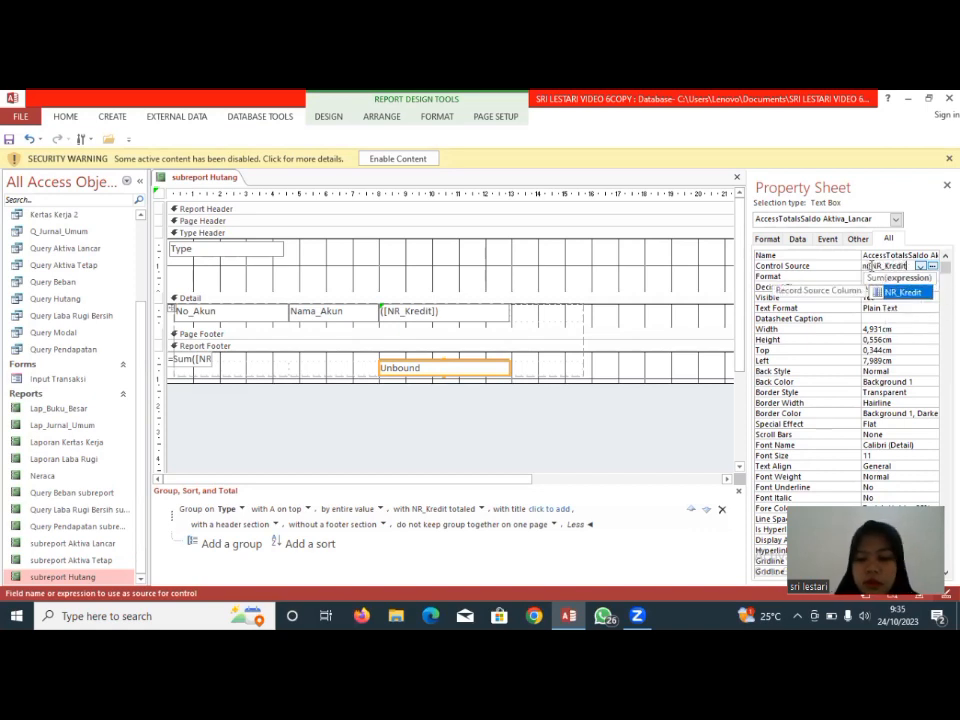
text(]))
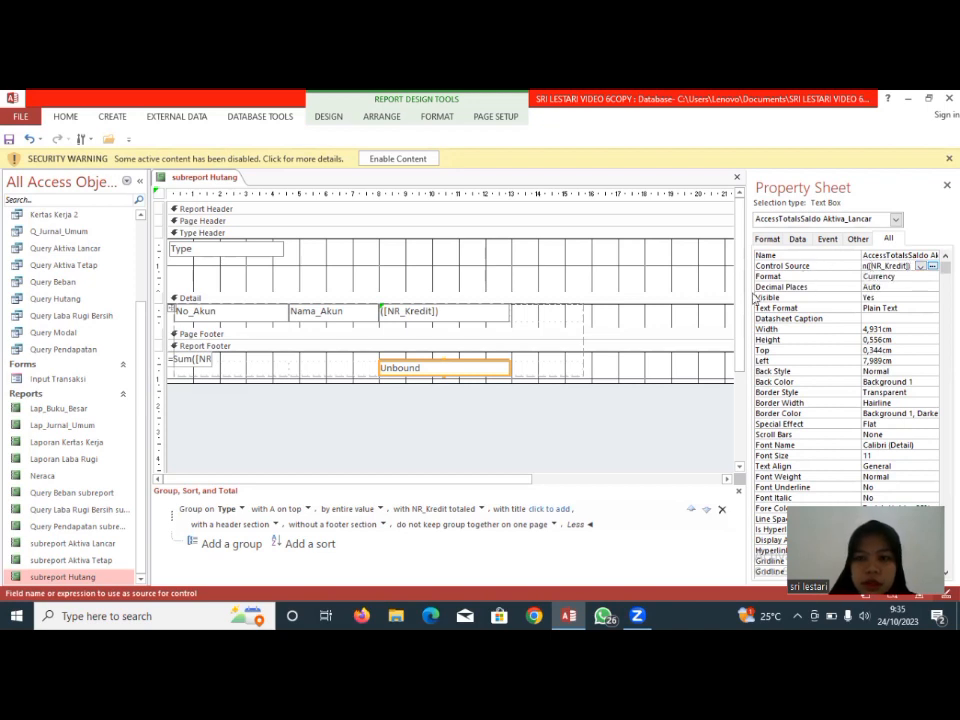
key(F4)
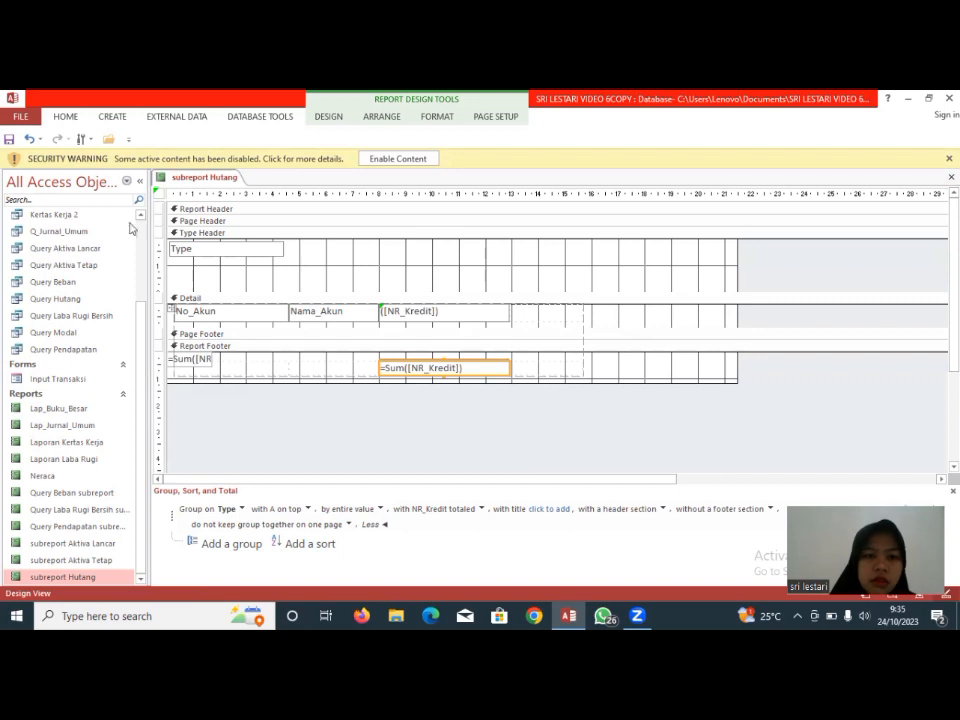
Delete the extra NR_Kredit total at the left edge of the report footer
click(190, 362)
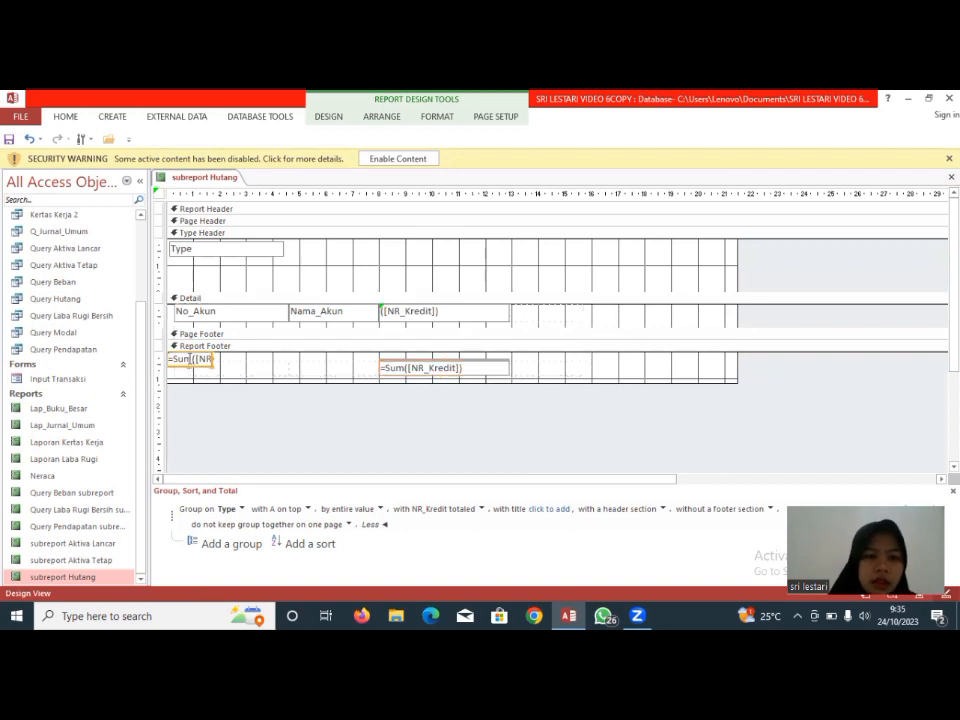
right_click(190, 360)
click(214, 447)
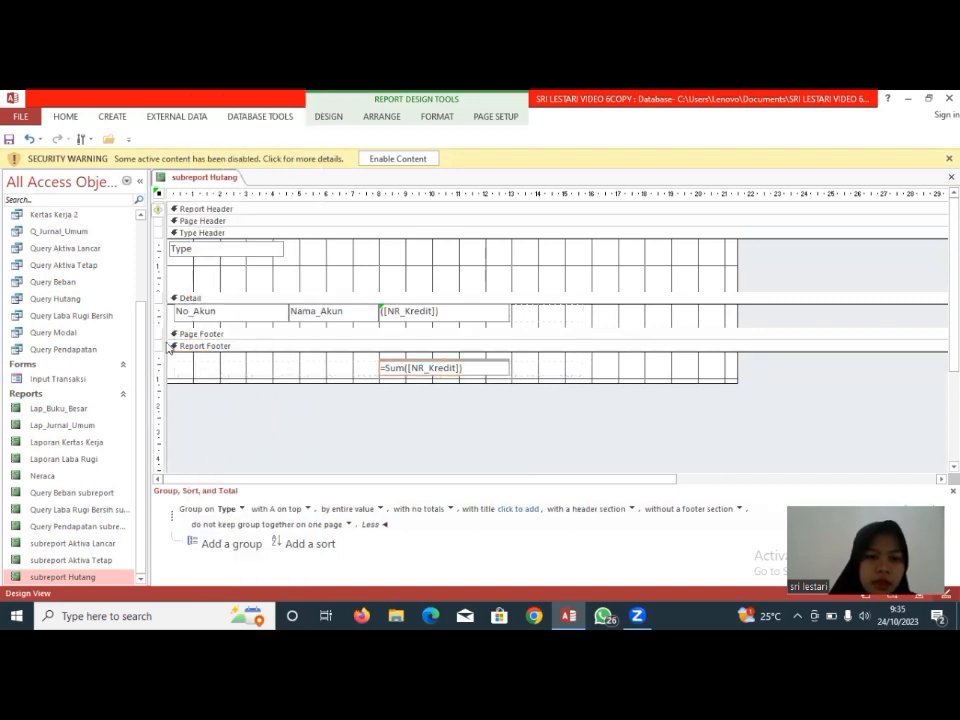
Try to view the Hutang subreport outside Design View
click(65, 116)
click(15, 145)
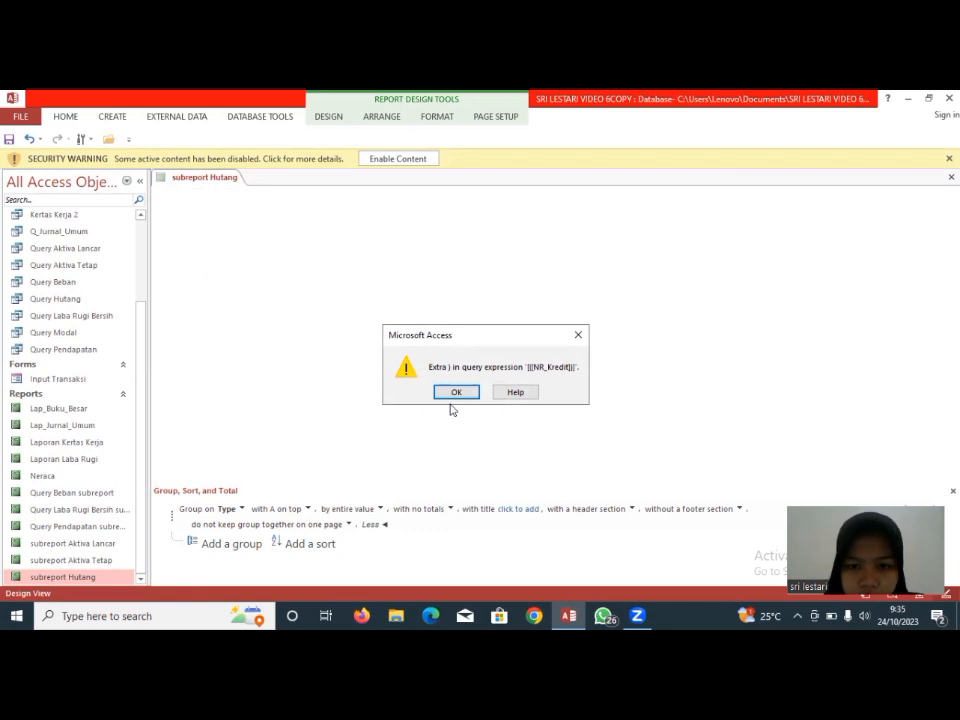
click(575, 336)
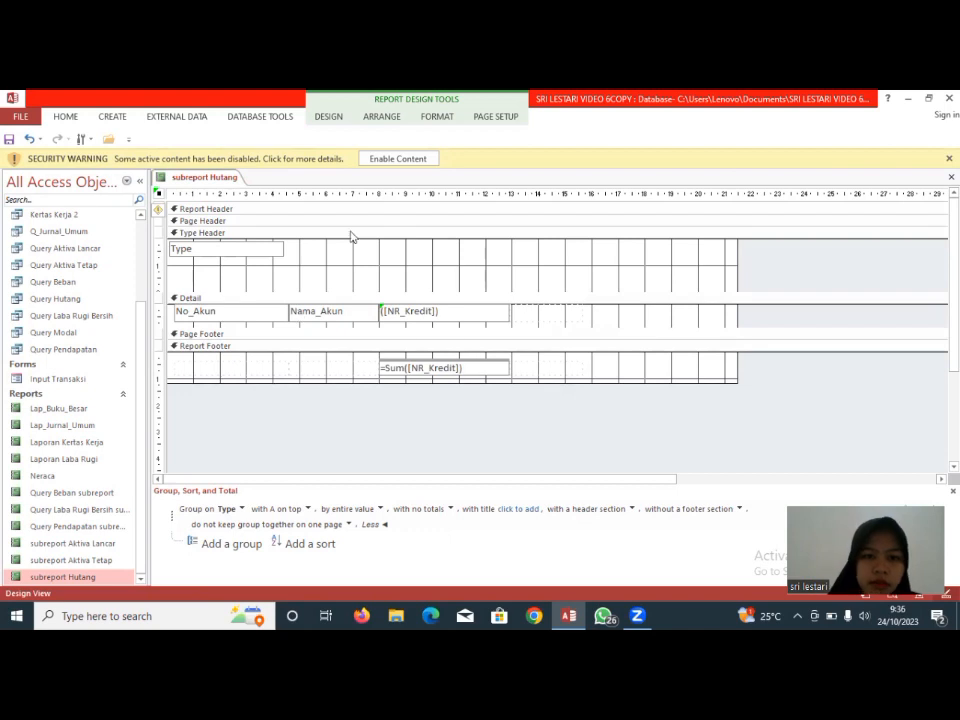
Examine the Control Source expression of the report footer total in the Expression Builder
click(328, 116)
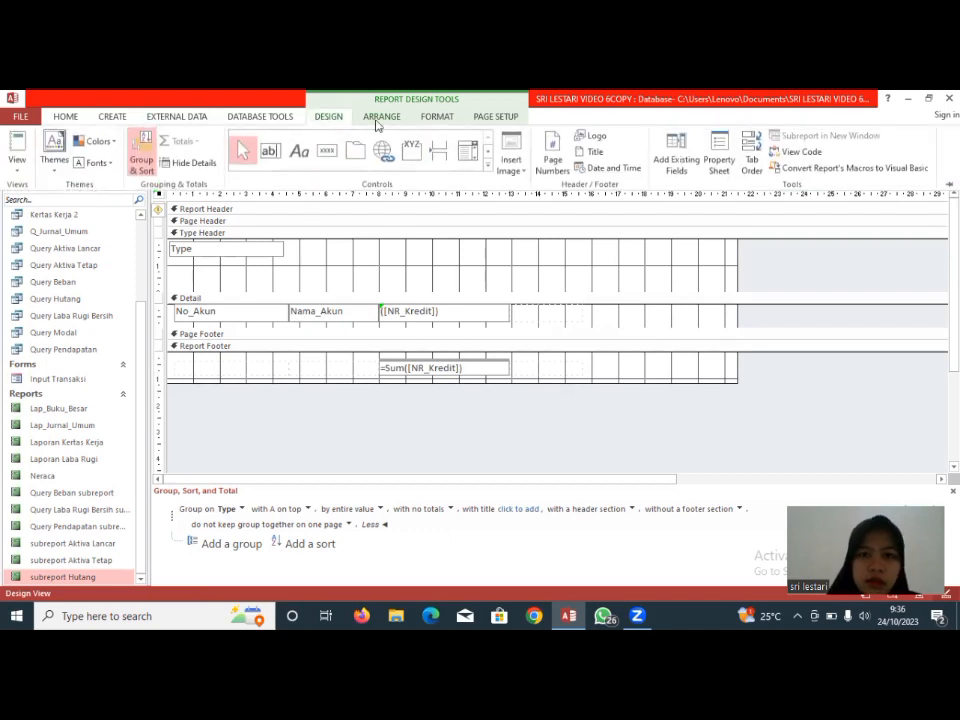
click(719, 152)
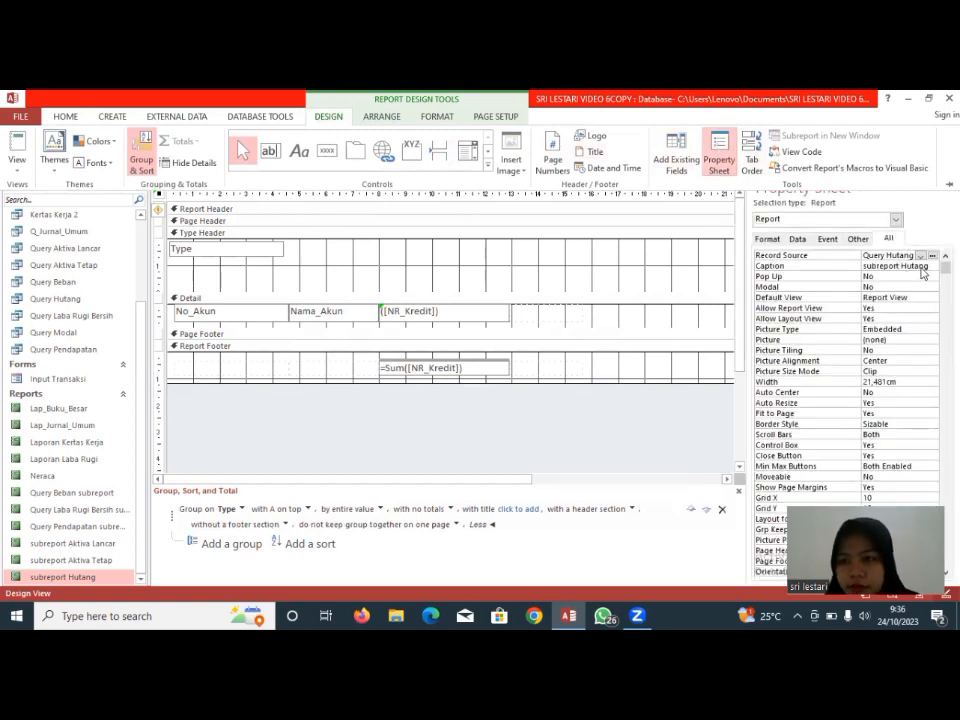
click(487, 373)
click(487, 371)
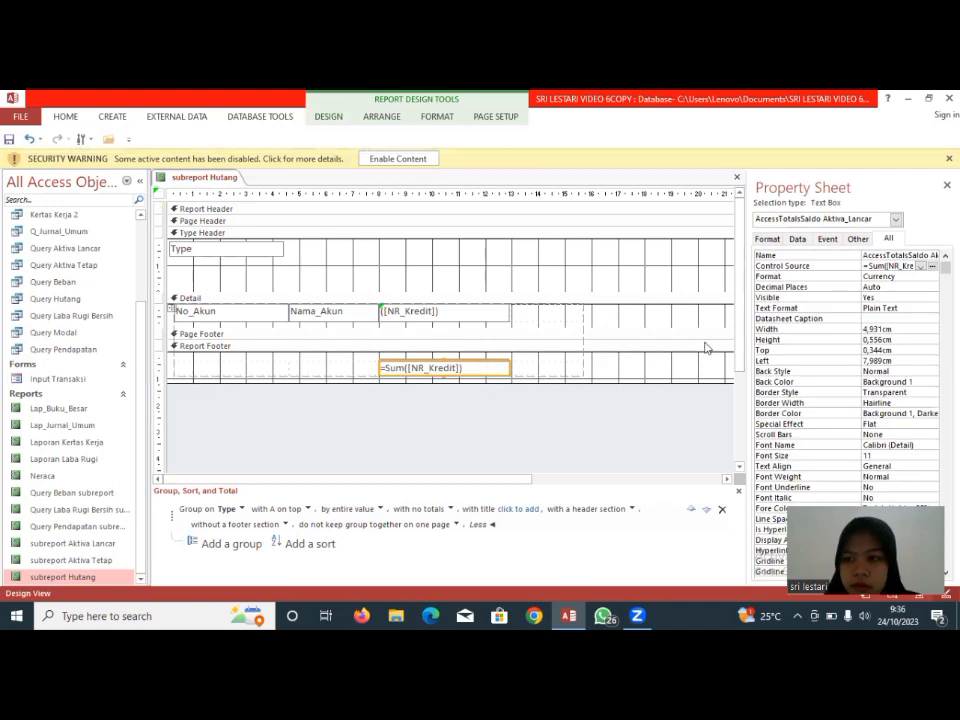
right_click(898, 272)
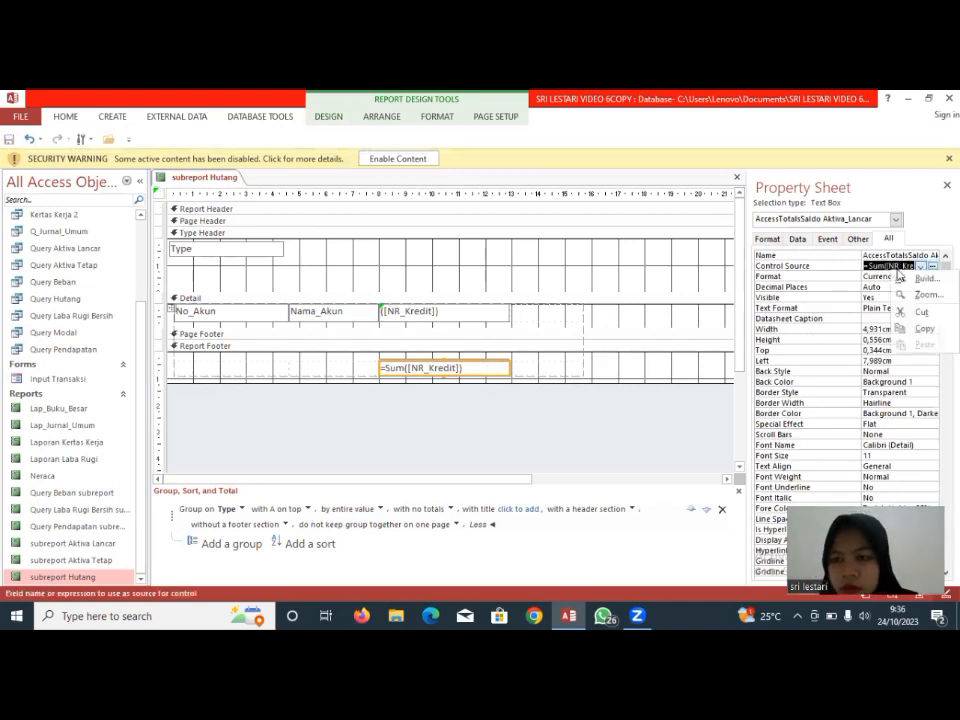
click(921, 278)
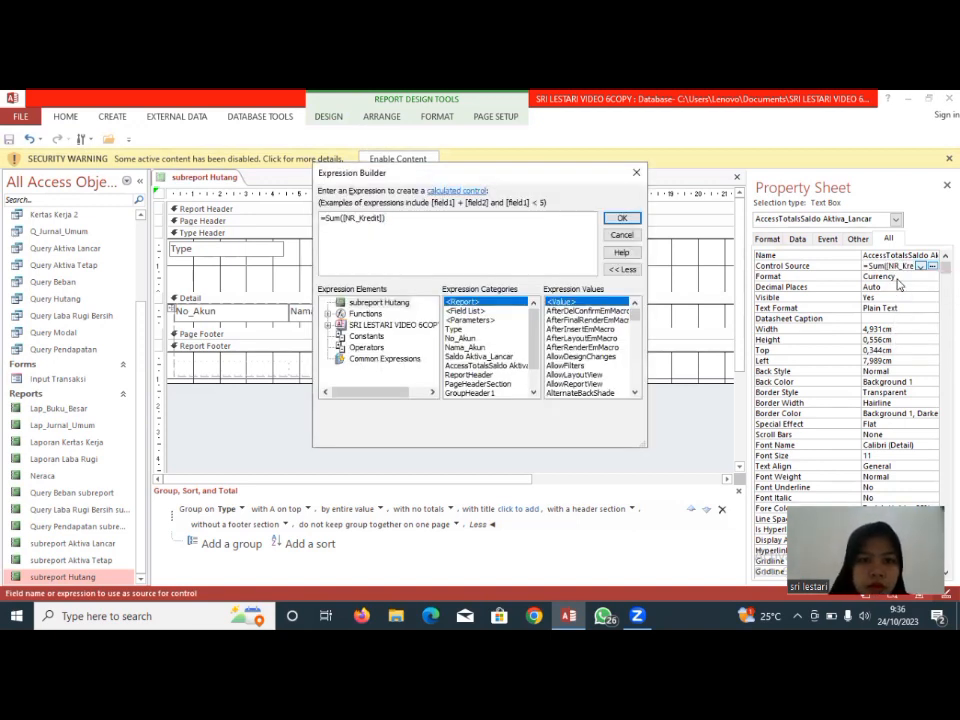
click(466, 160)
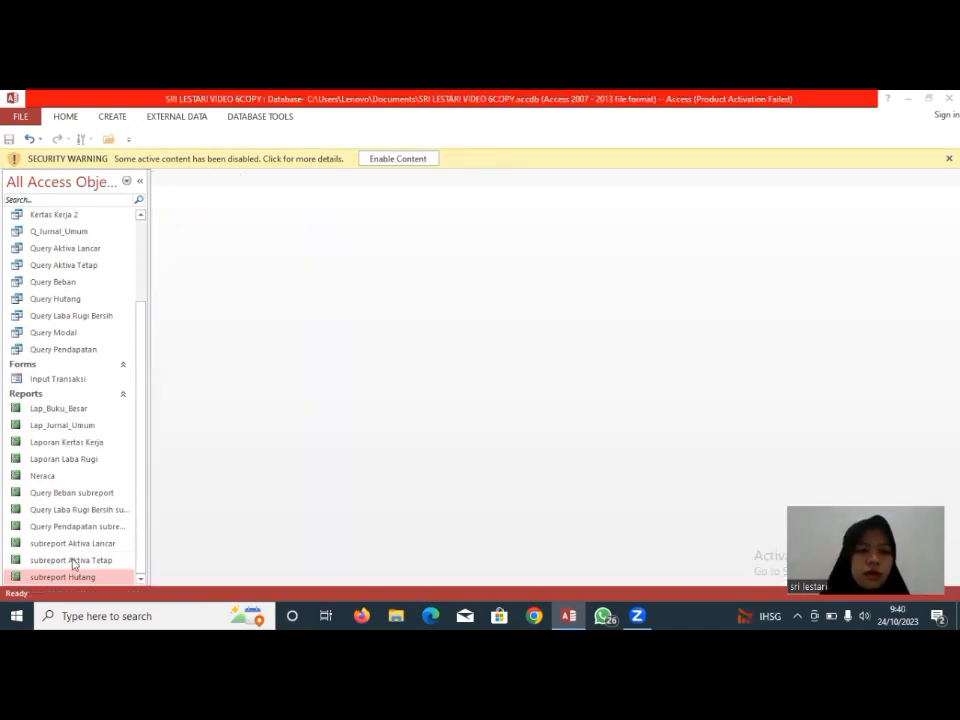
Reopen subreport Hutang in Design View and set the report's Record Source to Query Hutang
right_click(85, 574)
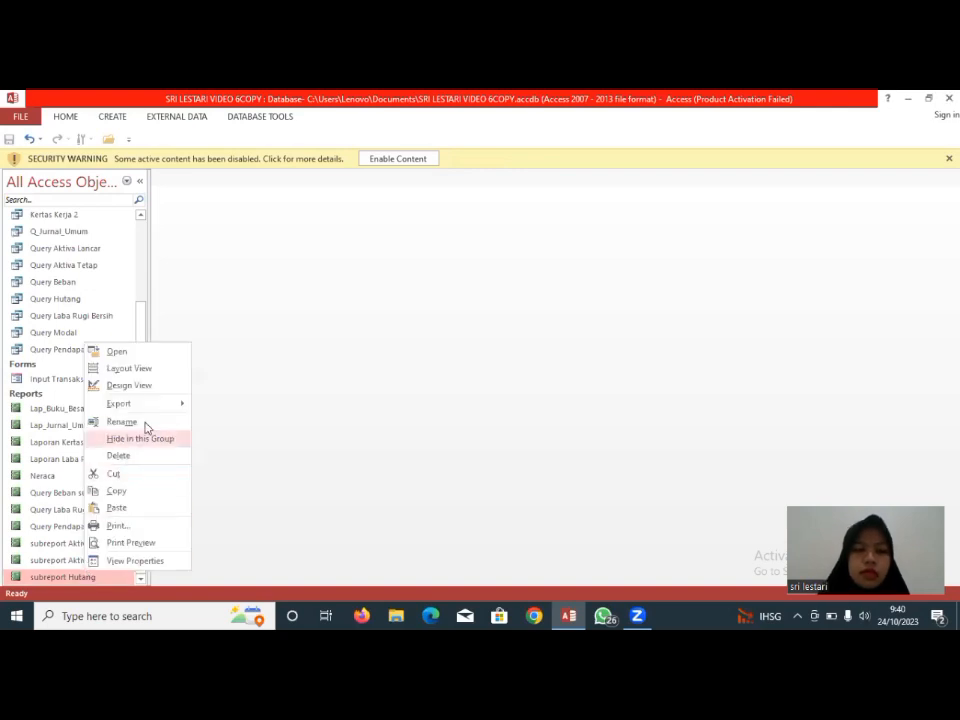
click(167, 386)
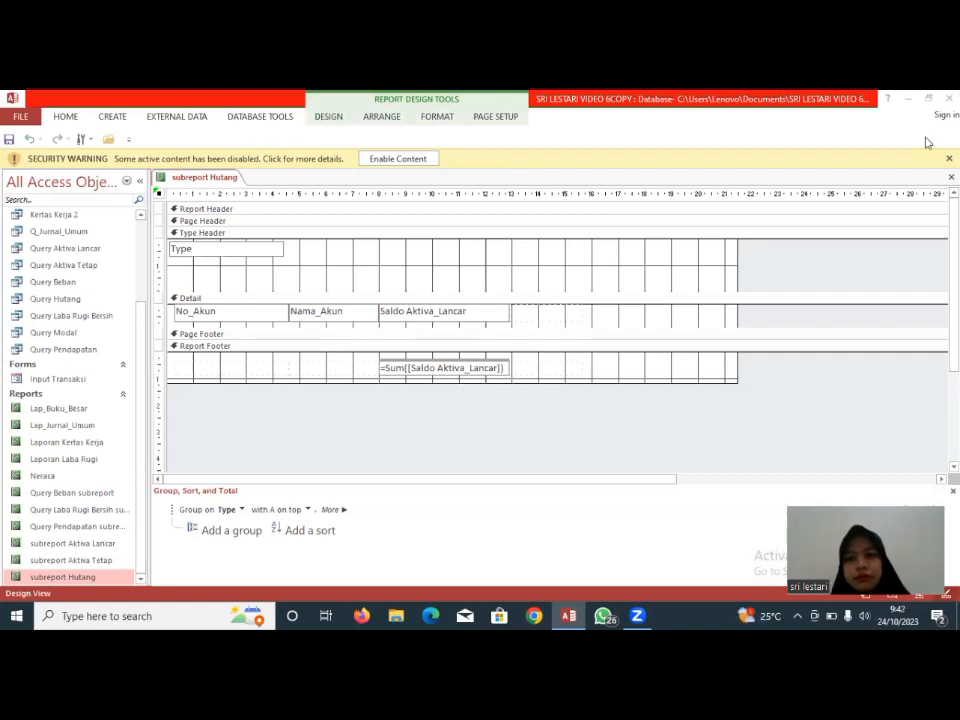
click(327, 118)
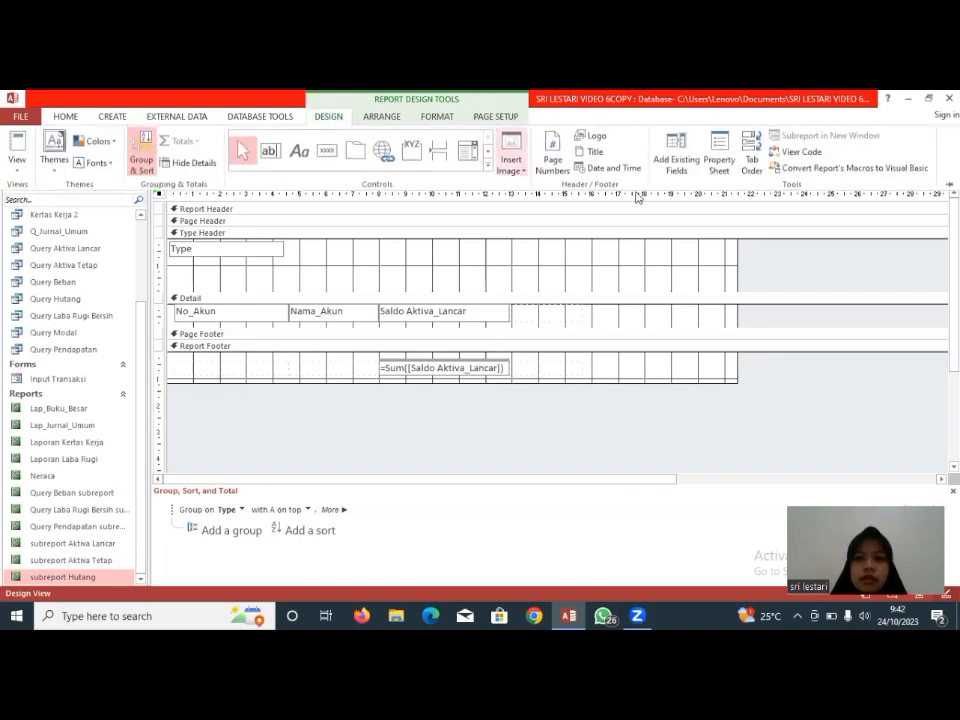
click(720, 151)
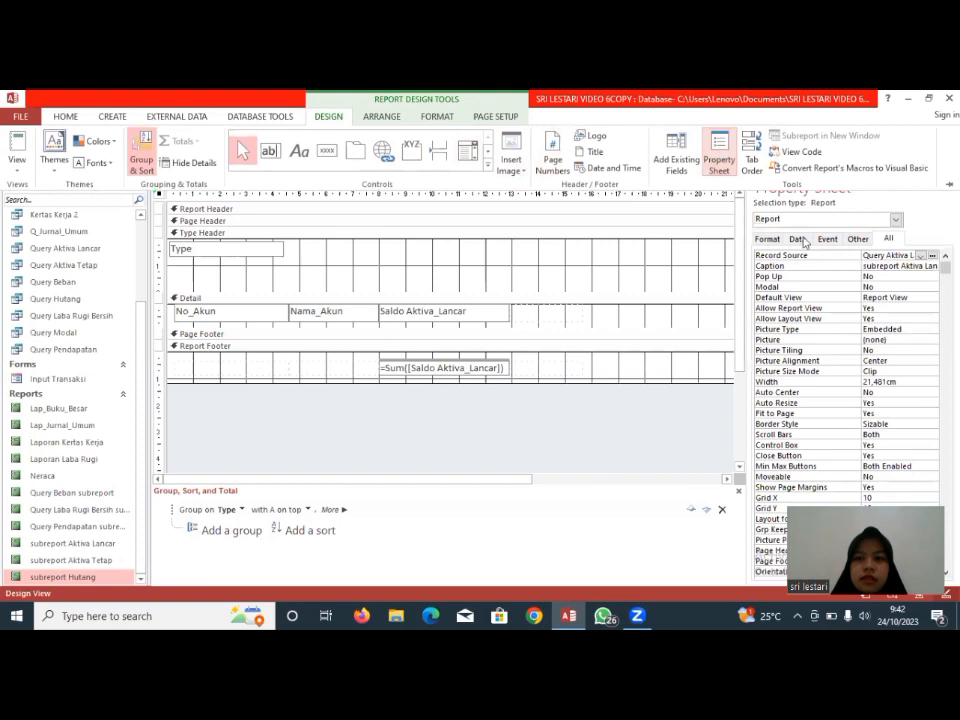
click(918, 256)
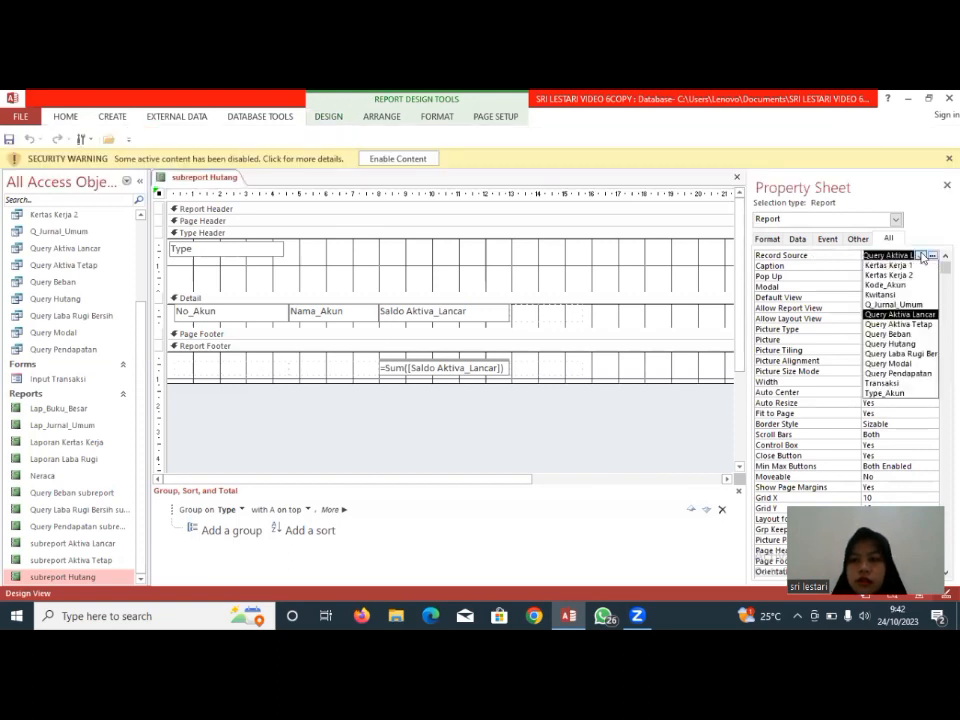
click(915, 343)
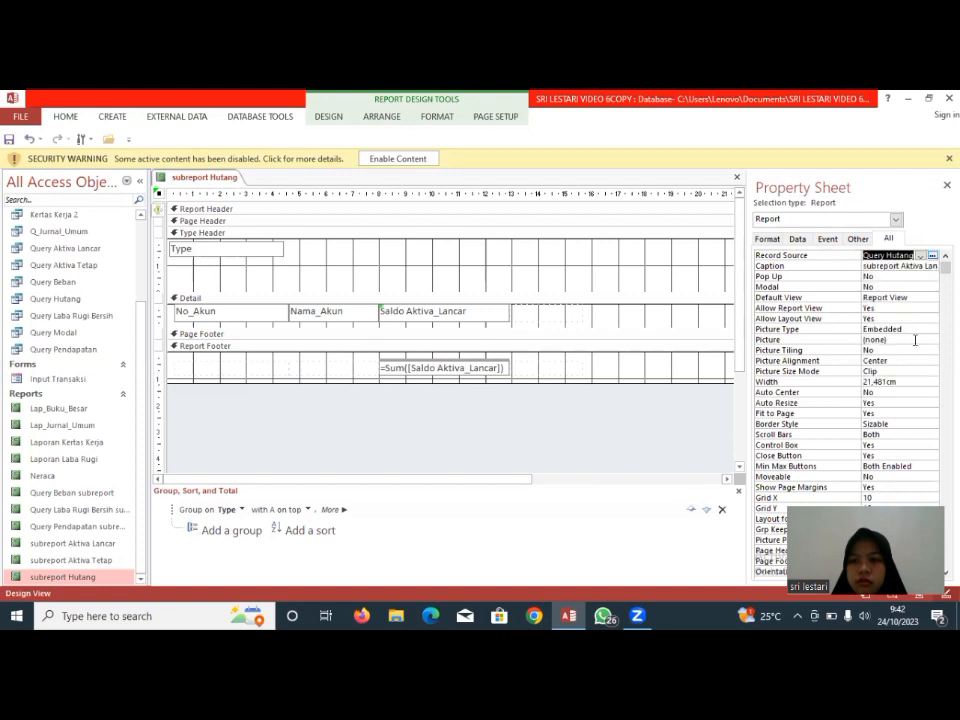
Set the report's Caption to subreport Hutang and close its properties
click(927, 266)
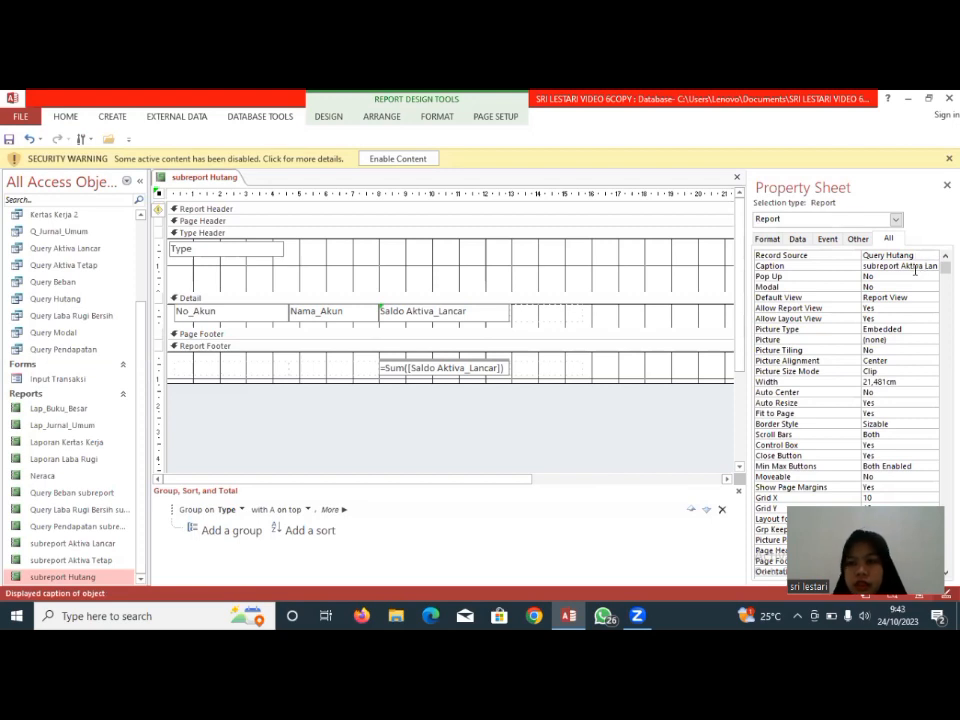
drag(904, 266, 938, 266)
key(BackSpace)
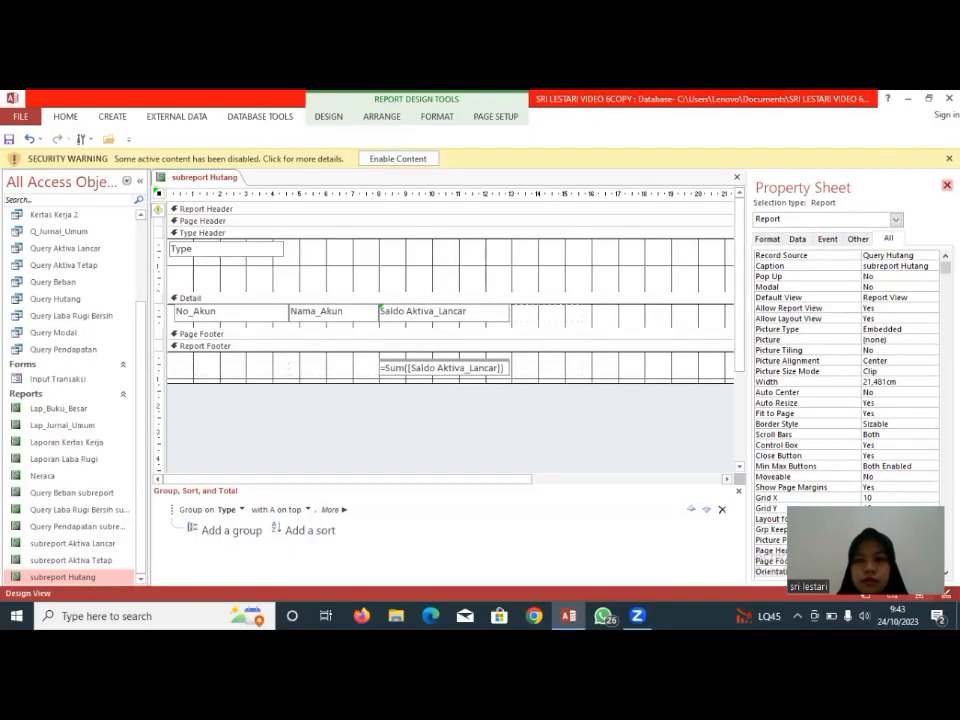
click(946, 185)
Set the Control Source of the Detail section's balance text box to =[NR_Kredit] using the Expression Builder
click(494, 311)
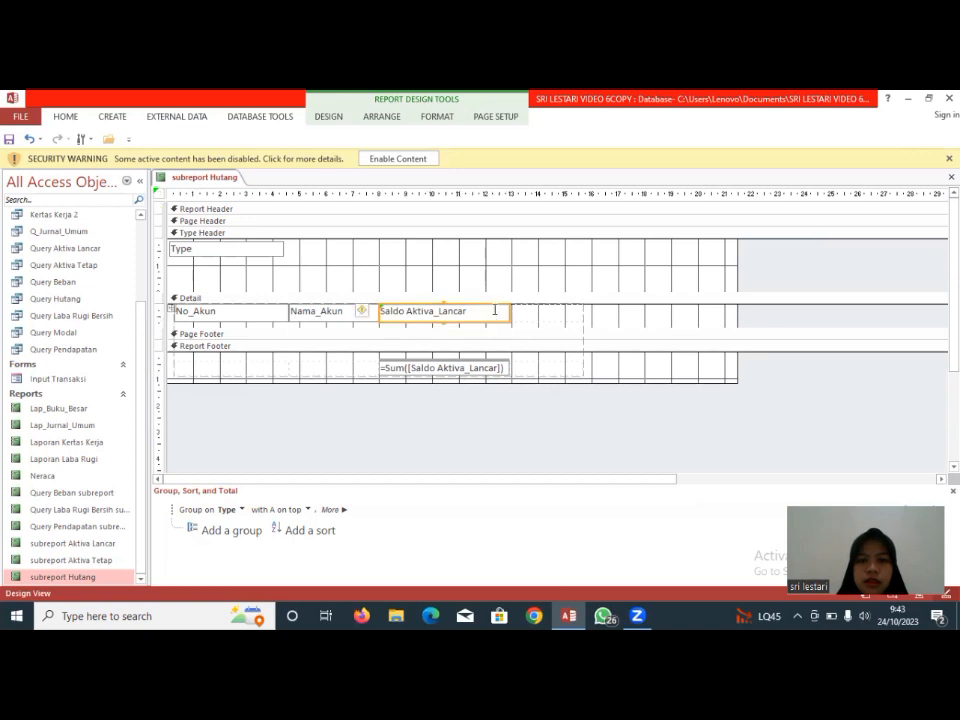
click(328, 116)
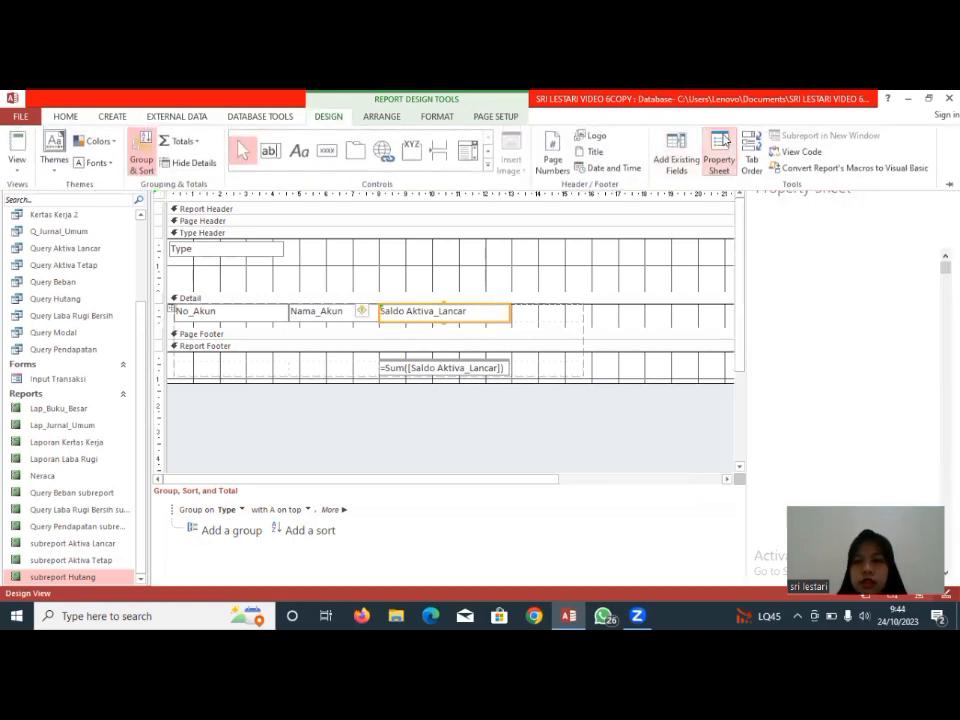
click(718, 156)
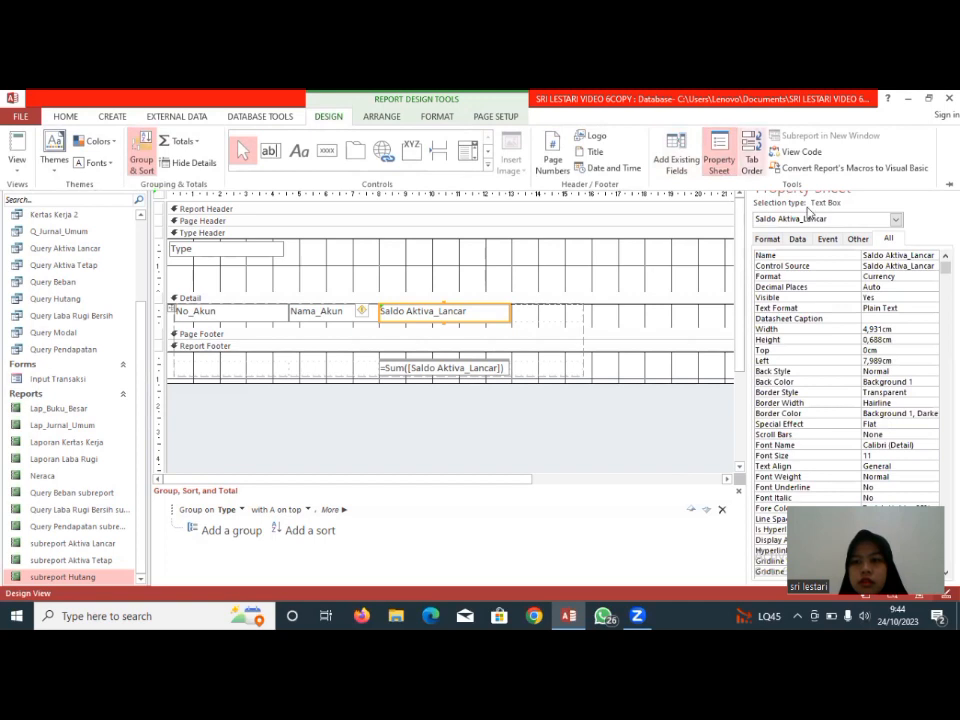
click(914, 265)
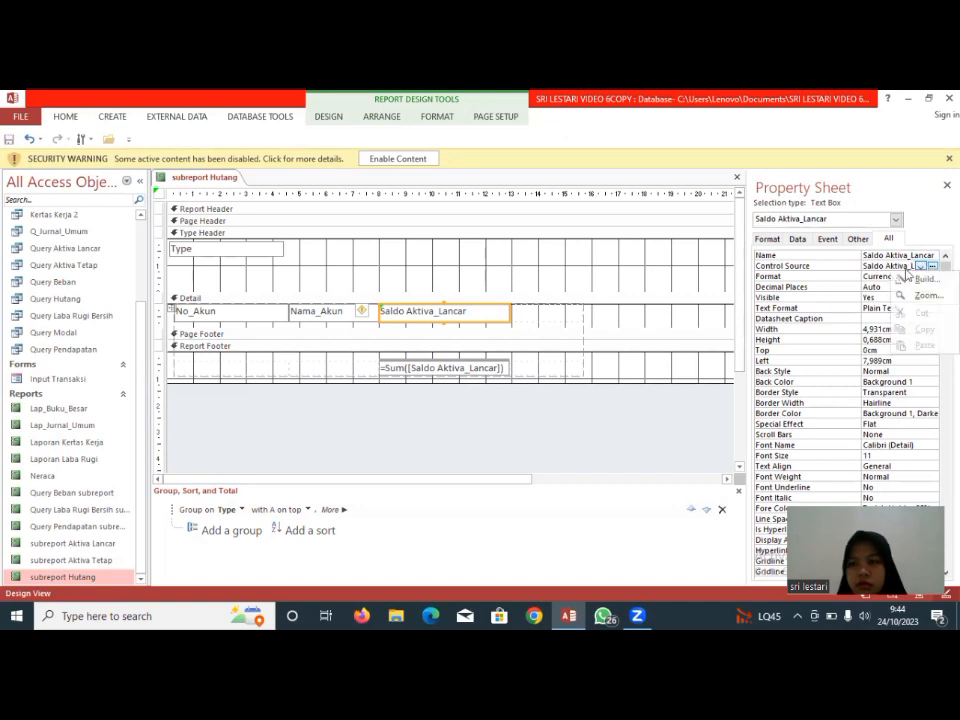
click(931, 266)
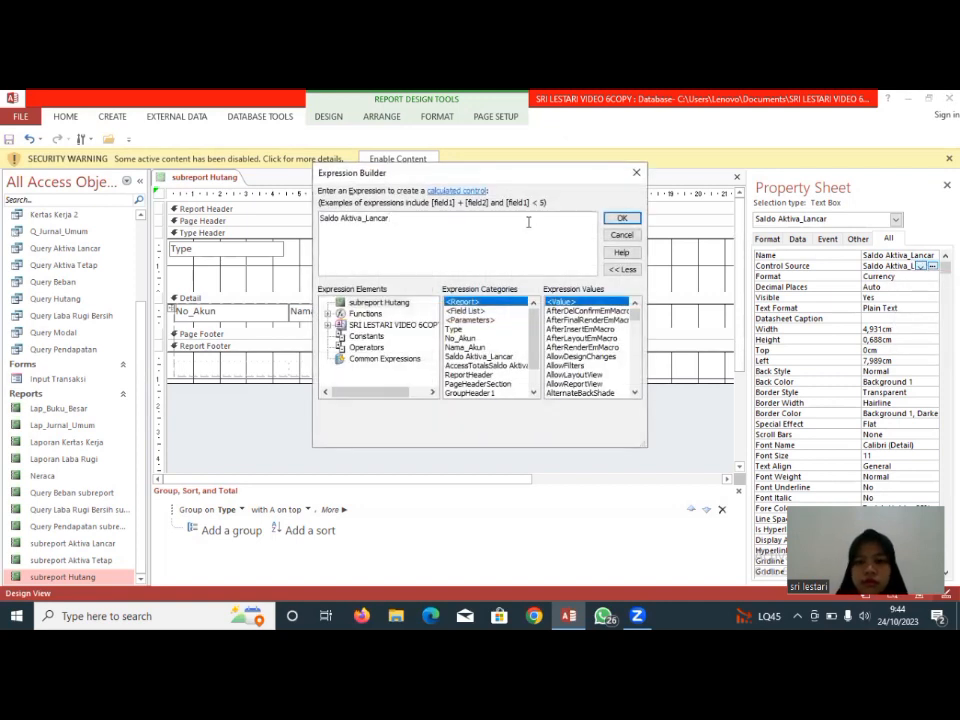
key(BackSpace)
key(BackSpace)
key(BackSpace)
key(BackSpace)
key(BackSpace)
key(BackSpace)
key(BackSpace)
key(BackSpace)
key(BackSpace)
key(BackSpace)
key(BackSpace)
key(BackSpace)
key(BackSpace)
key(BackSpace)
key(BackSpace)
key(BackSpace)
key(BackSpace)
key(BackSpace)
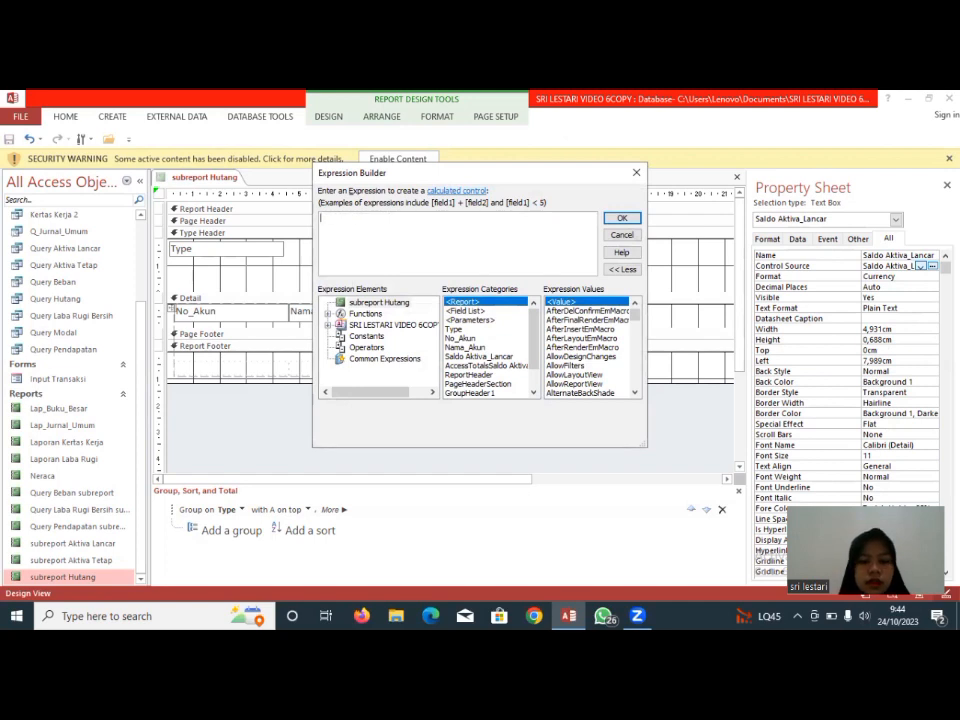
text(N)
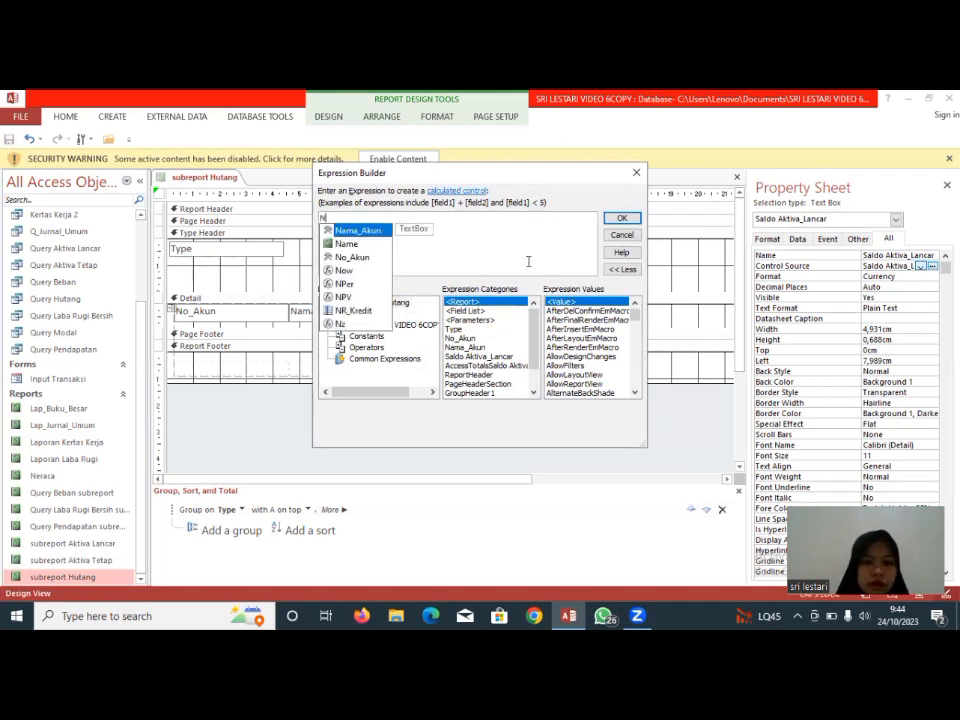
click(356, 312)
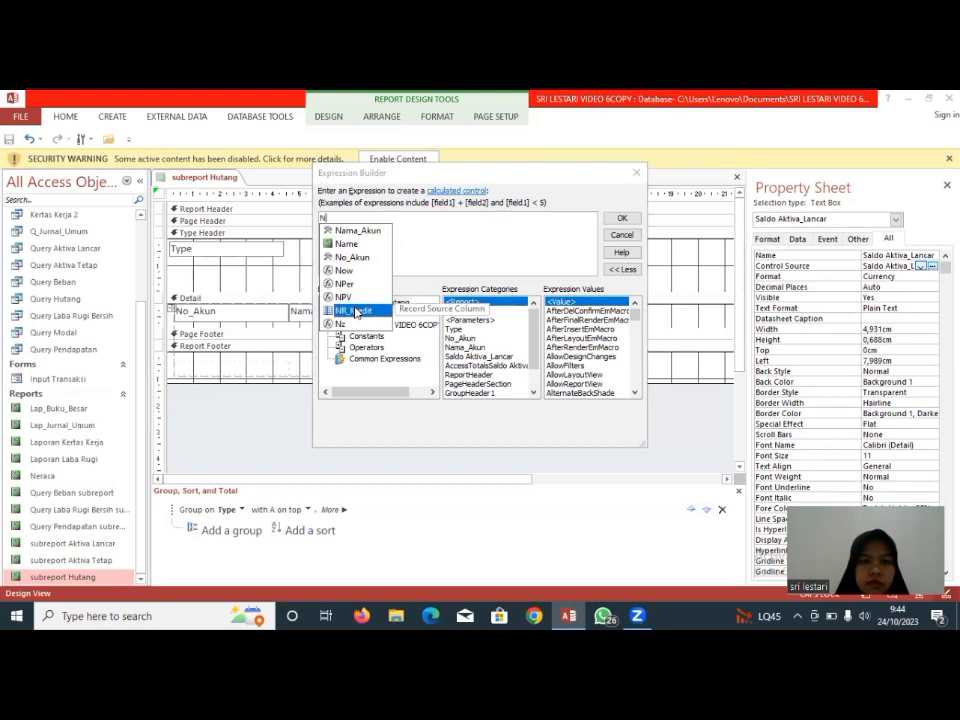
double_click(356, 312)
click(622, 219)
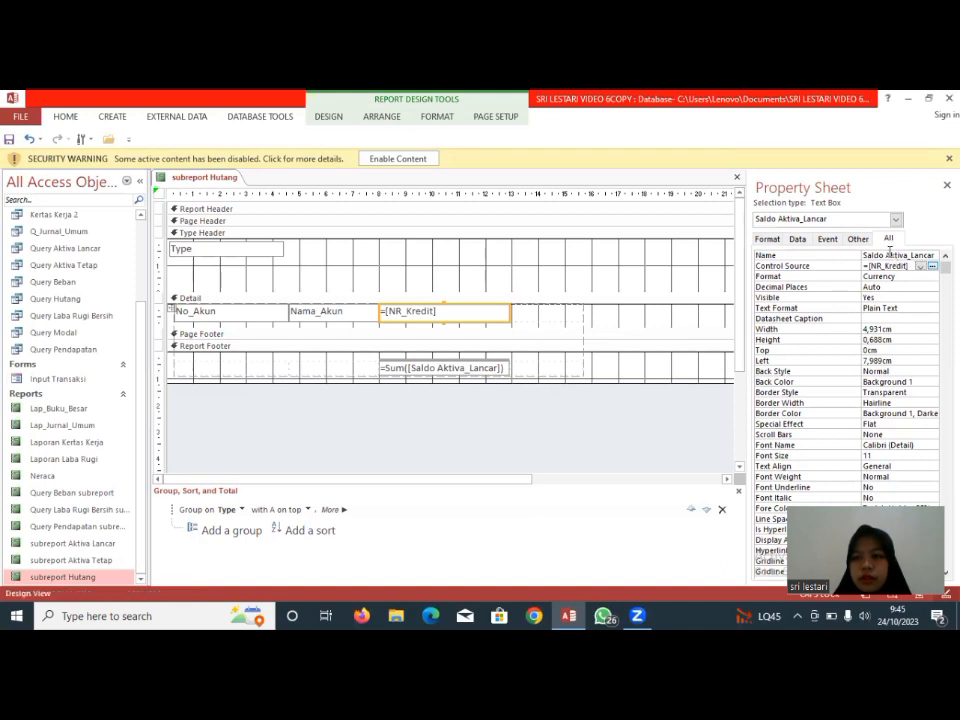
Rename the Detail section's balance text box as Saldo Hutang and close its properties
double_click(886, 255)
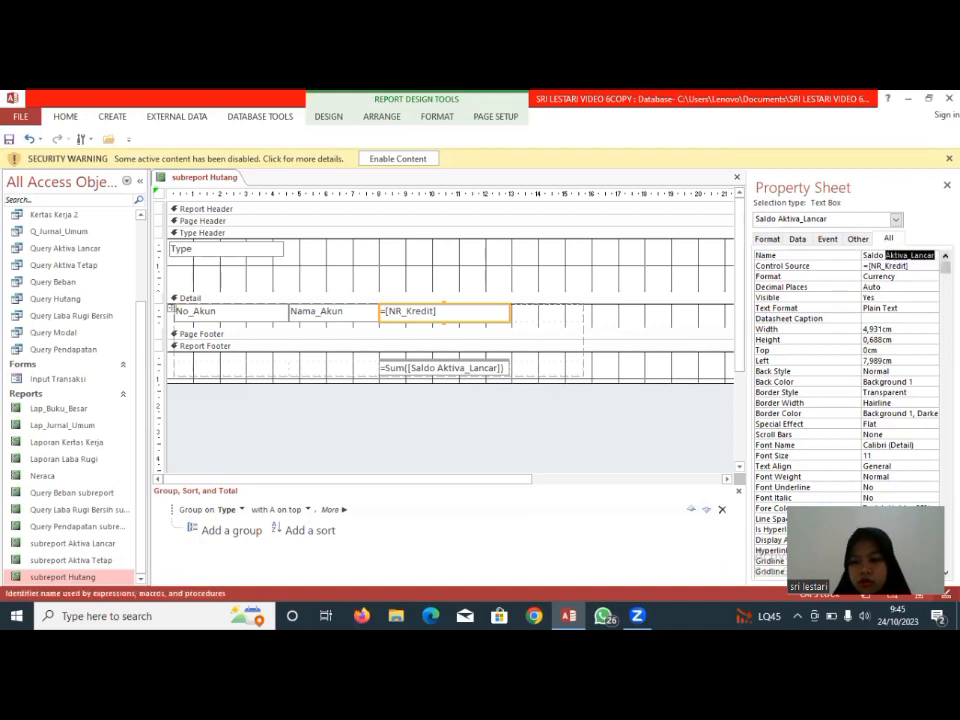
key(BackSpace)
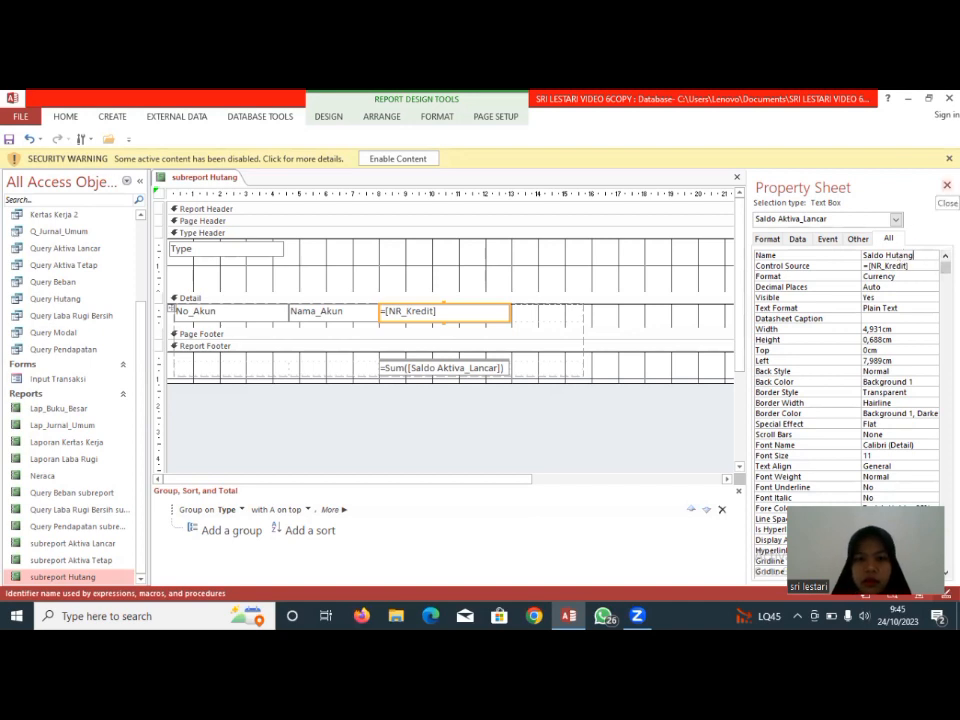
click(946, 185)
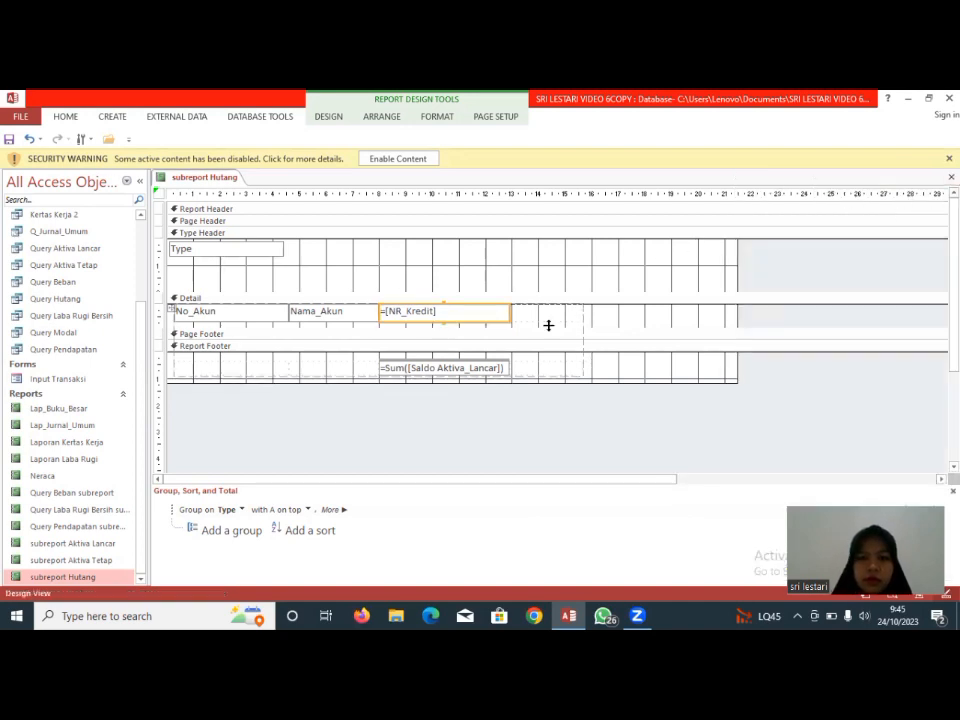
Set the report footer total's Control Source to =Sum([NR_Kredit]) using the Expression Builder
click(497, 368)
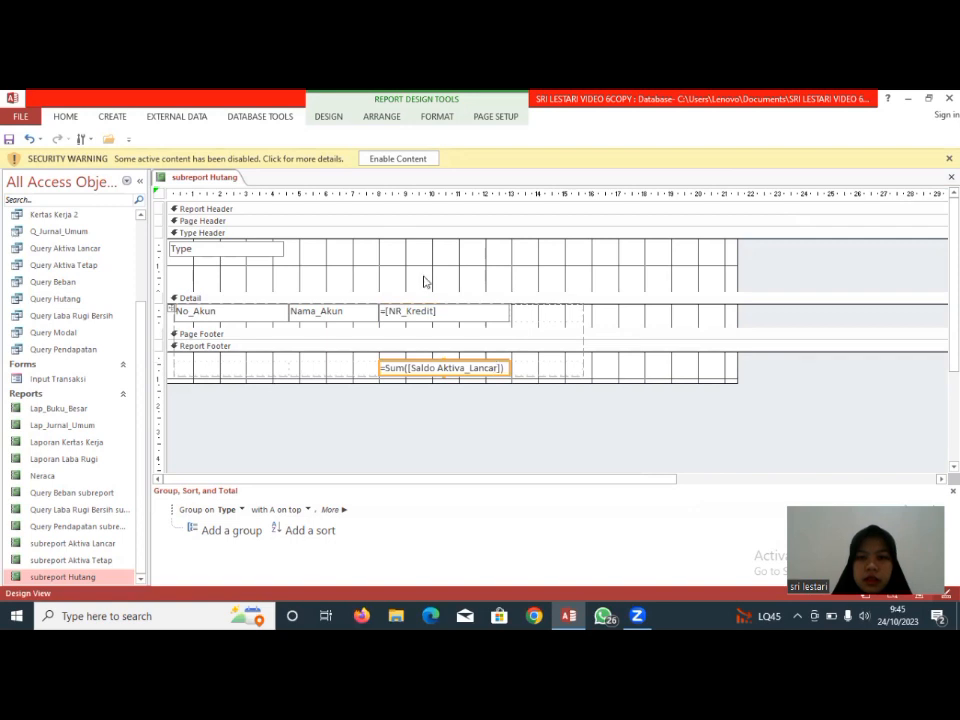
click(333, 117)
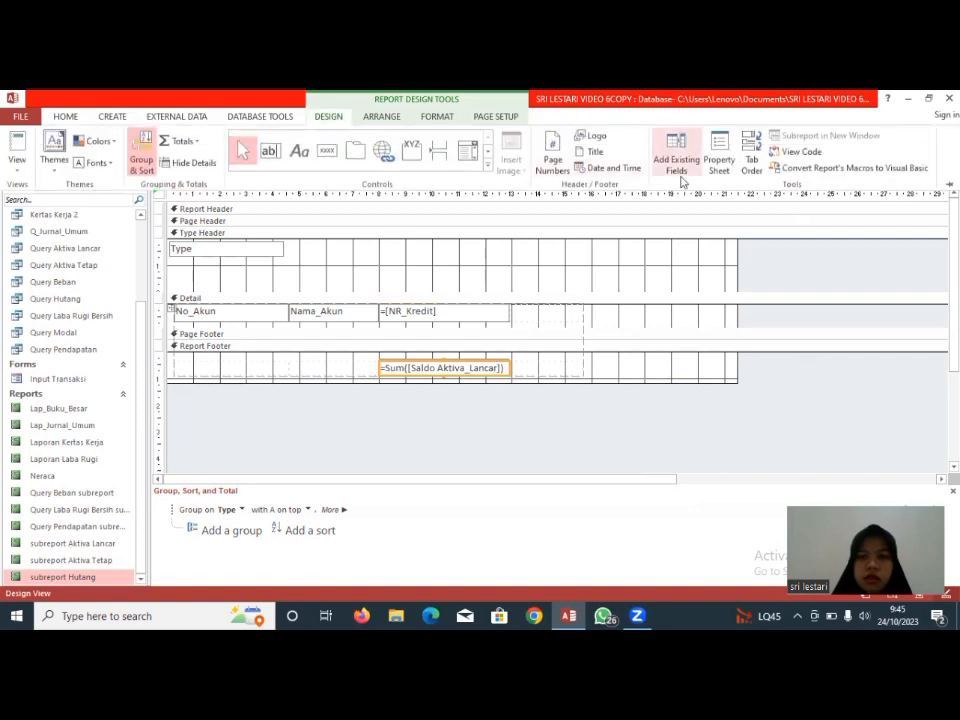
click(718, 160)
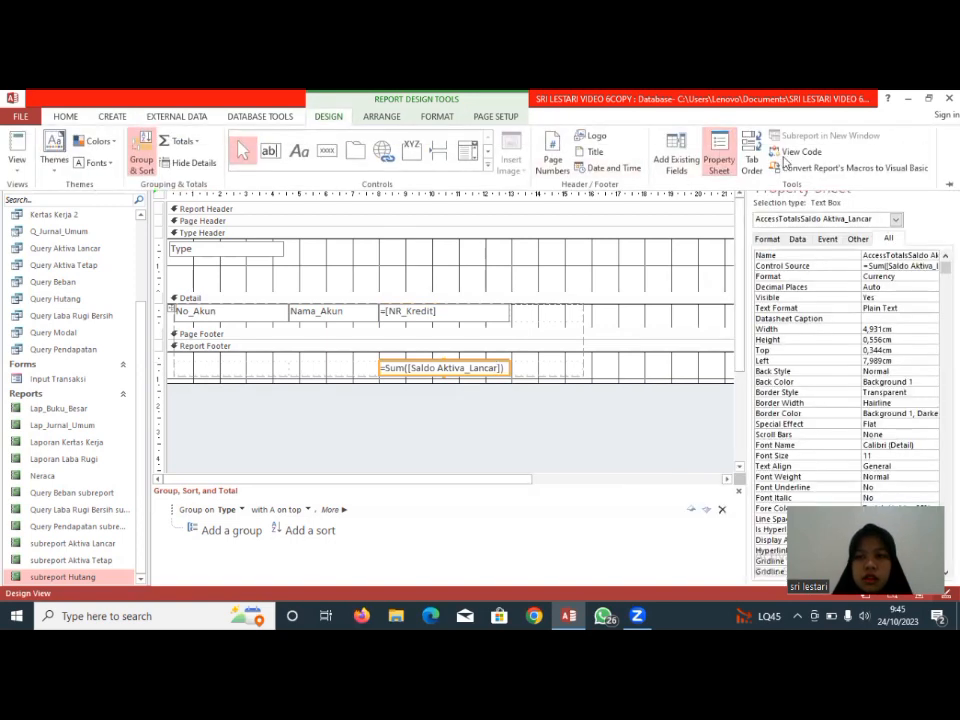
click(906, 268)
right_click(906, 268)
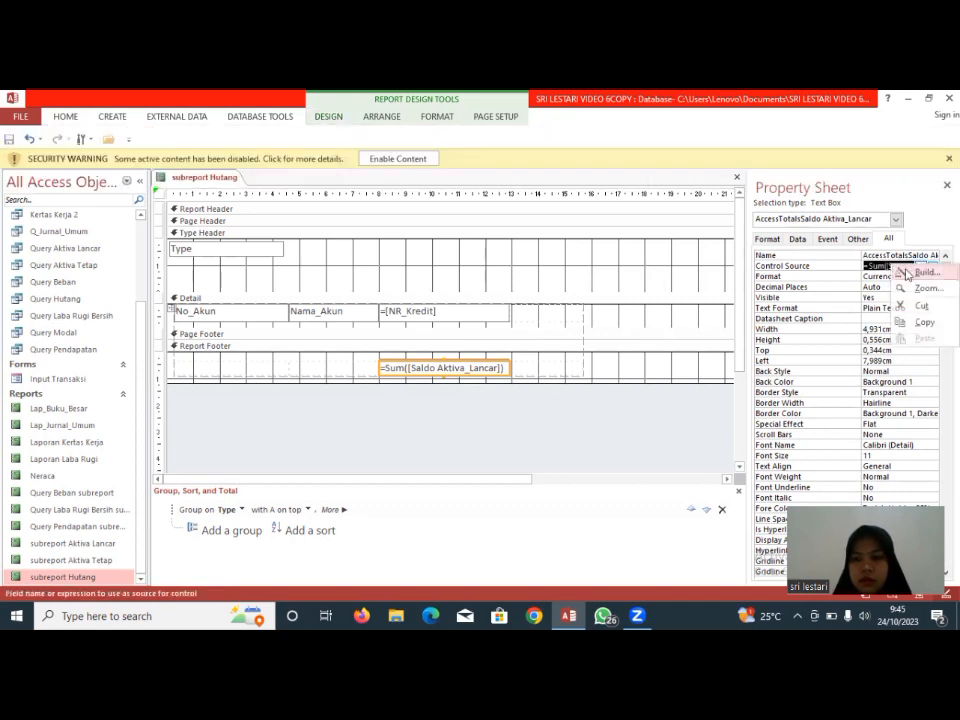
click(907, 273)
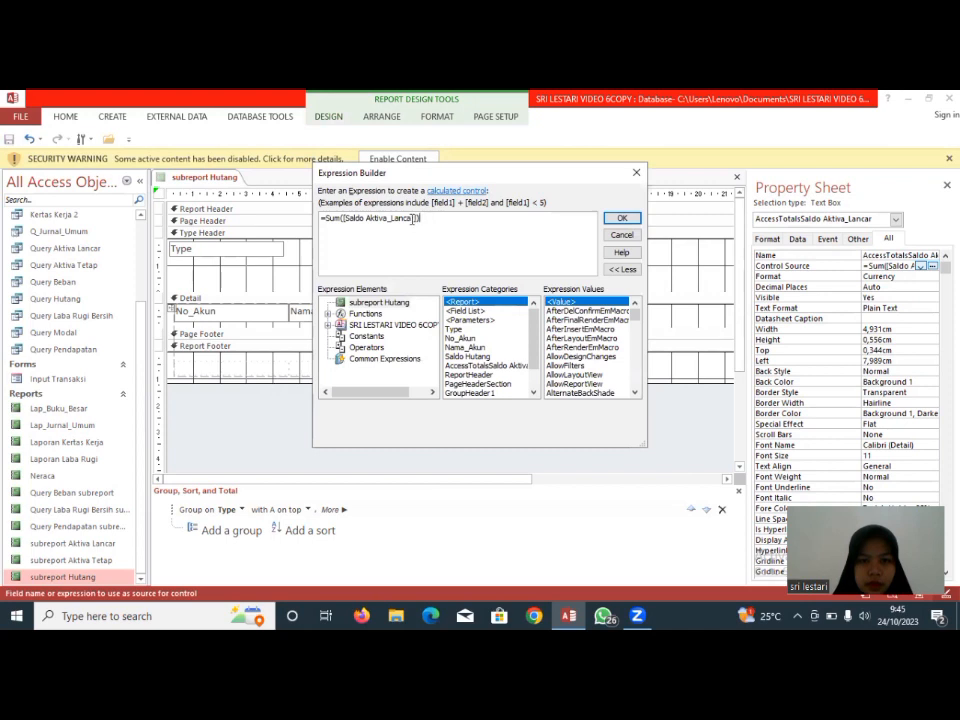
click(413, 218)
key(BackSpace)
key(BackSpace)
key(BackSpace)
key(BackSpace)
key(BackSpace)
key(BackSpace)
key(BackSpace)
key(BackSpace)
key(BackSpace)
key(BackSpace)
key(BackSpace)
key(BackSpace)
key(BackSpace)
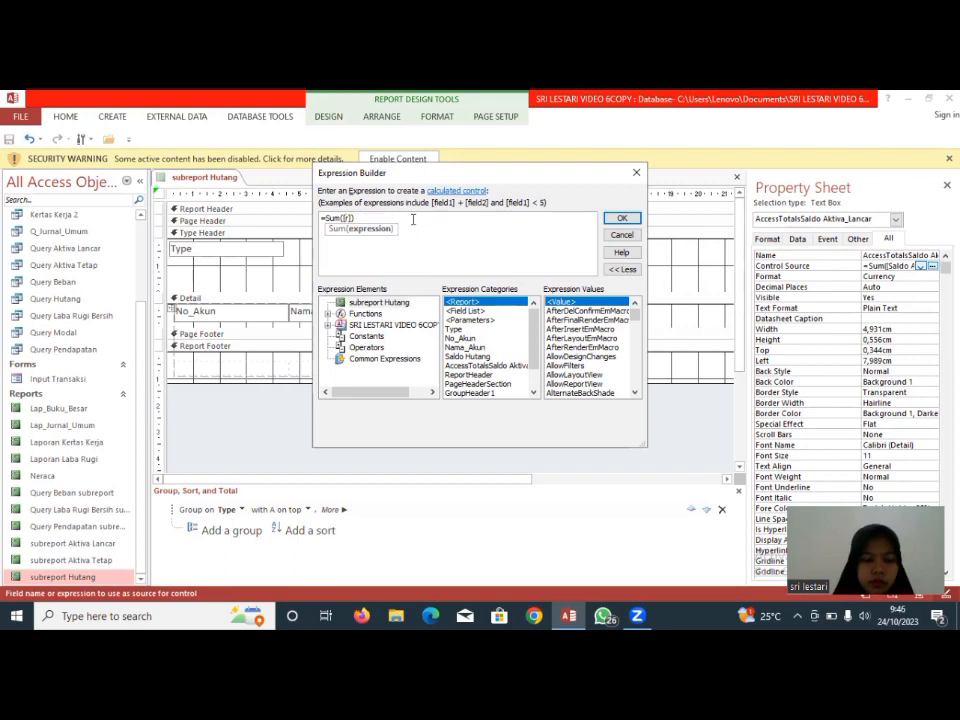
click(348, 219)
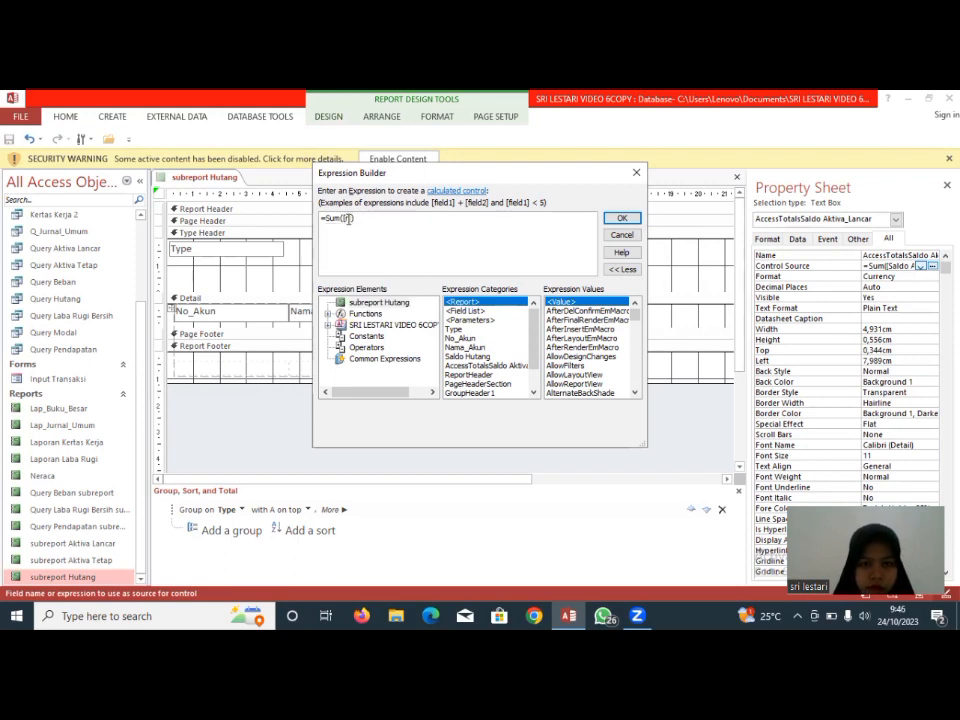
text(N)
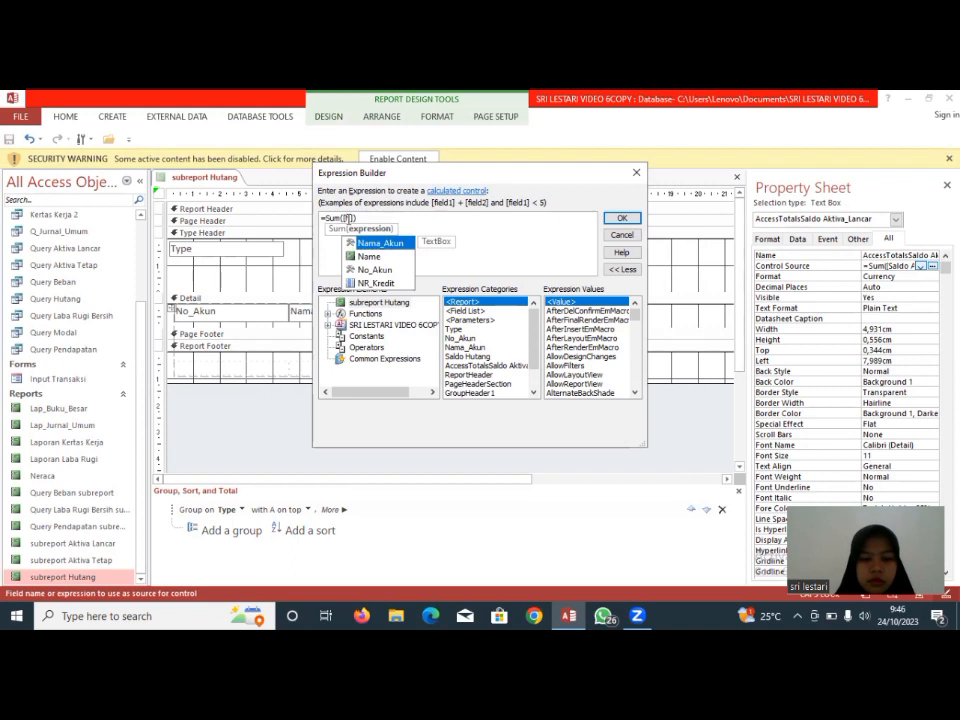
text(R_Kredit)
double_click(352, 241)
click(620, 217)
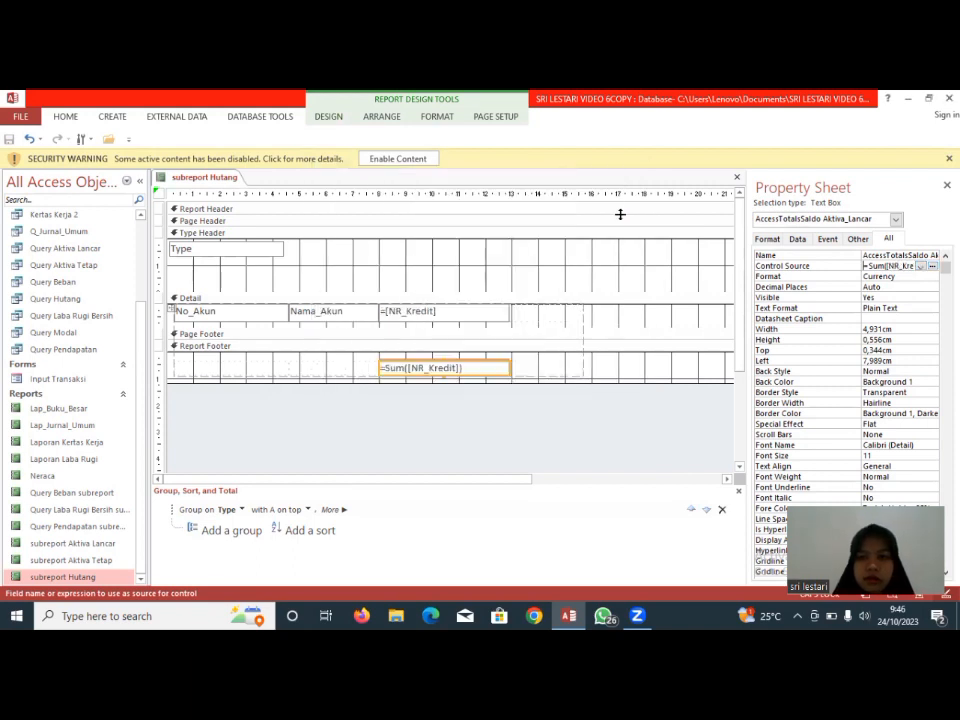
Switch the view of subreport Hutang and close the report
click(65, 117)
click(20, 150)
click(951, 177)
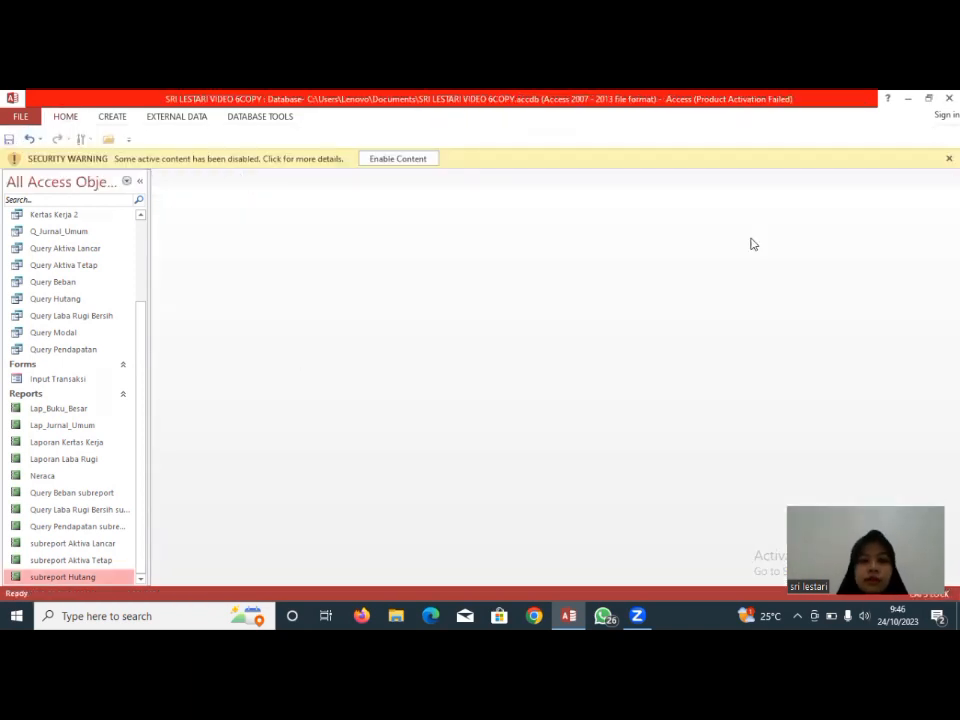
Create a copy of the subreport under the name subreport Modal
right_click(90, 577)
click(135, 522)
click(512, 271)
key(BackSpace)
key(BackSpace)
key(BackSpace)
key(BackSpace)
key(BackSpace)
key(BackSpace)
key(BackSpace)
key(BackSpace)
key(BackSpace)
key(BackSpace)
key(BackSpace)
text(Modal)
click(423, 274)
key(BackSpace)
key(BackSpace)
key(BackSpace)
key(BackSpace)
key(BackSpace)
key(BackSpace)
key(BackSpace)
key(BackSpace)
click(466, 297)
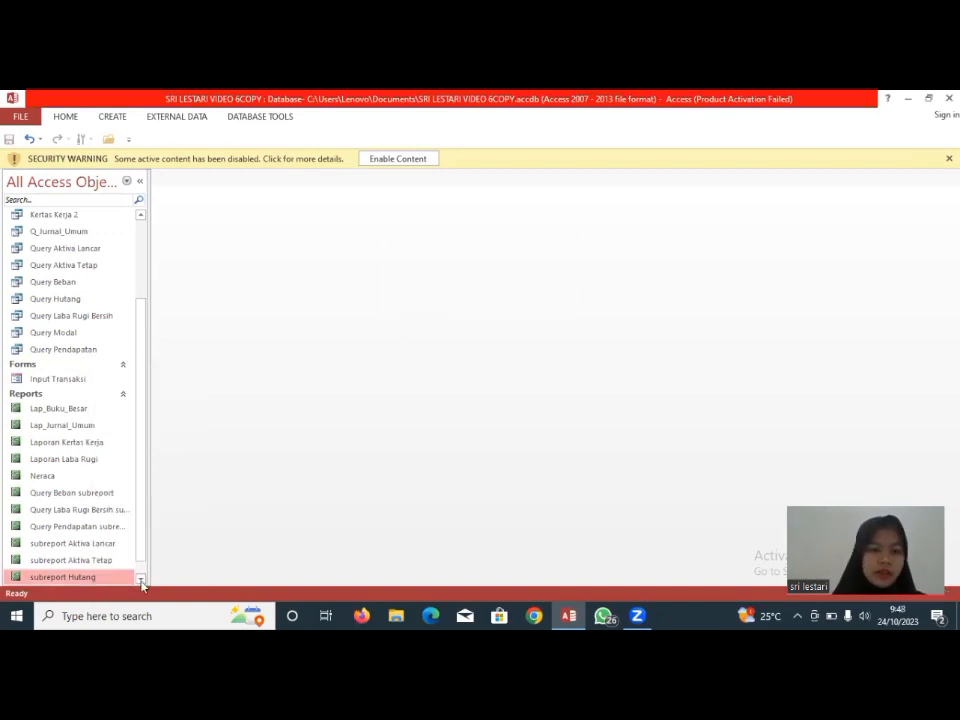
Open subreport Modal in Design View and rename the Detail section's balance text box as Saldo Modal
click(141, 579)
right_click(111, 576)
click(173, 390)
click(482, 314)
click(902, 256)
key(BackSpace)
key(BackSpace)
key(BackSpace)
key(BackSpace)
key(BackSpace)
key(BackSpace)
key(BackSpace)
key(BackSpace)
key(BackSpace)
key(BackSpace)
key(BackSpace)
key(BackSpace)
key(BackSpace)
text(Modal)
Set the Control Source of the Saldo Modal text box to NR_Kredit and close its properties
click(940, 266)
click(900, 313)
click(947, 185)
Rename the report footer total in subreport Modal as AccessTotalsSaldoModal
click(450, 367)
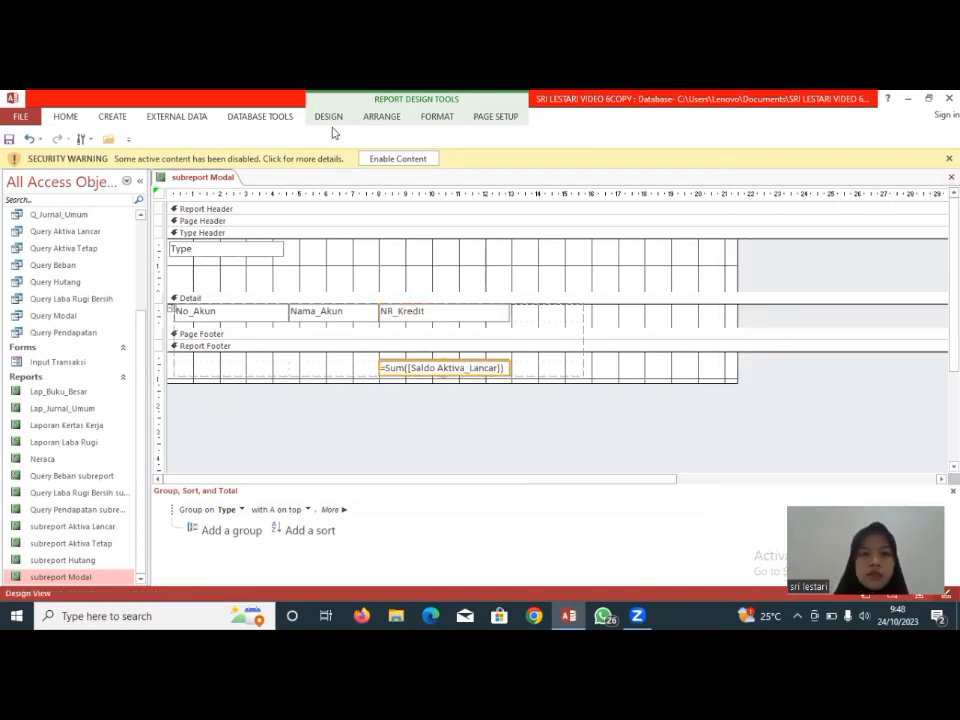
click(329, 117)
click(716, 160)
drag(910, 256, 943, 256)
text(SaldoModal)
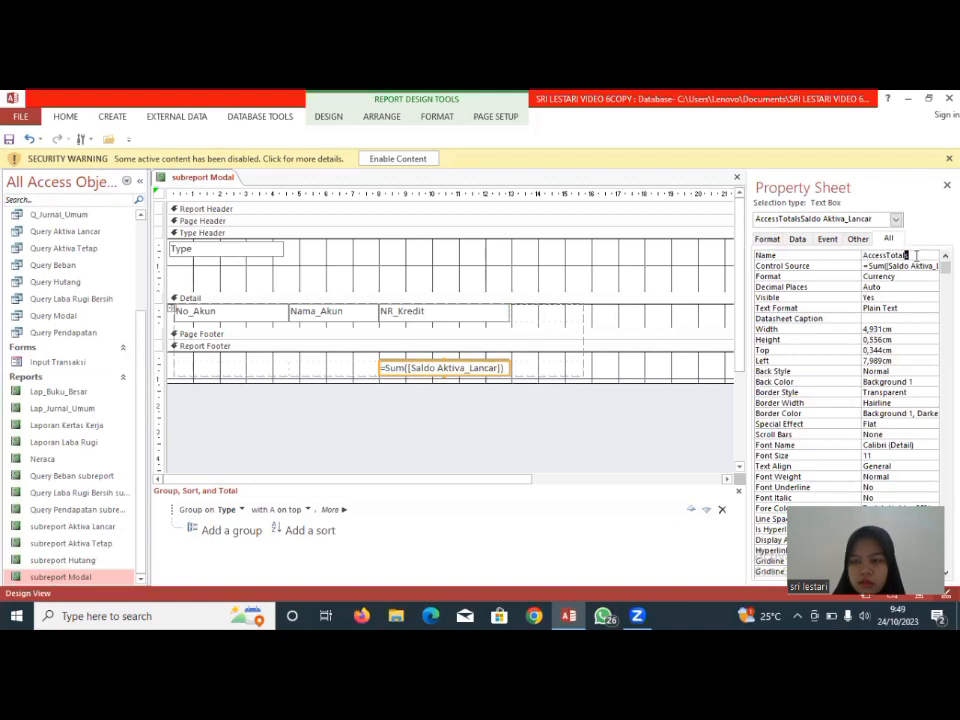
Set the Control Source of subreport Modal's footer total to =Sum([NR_Kredit]) using the Expression Builder
click(926, 275)
click(413, 217)
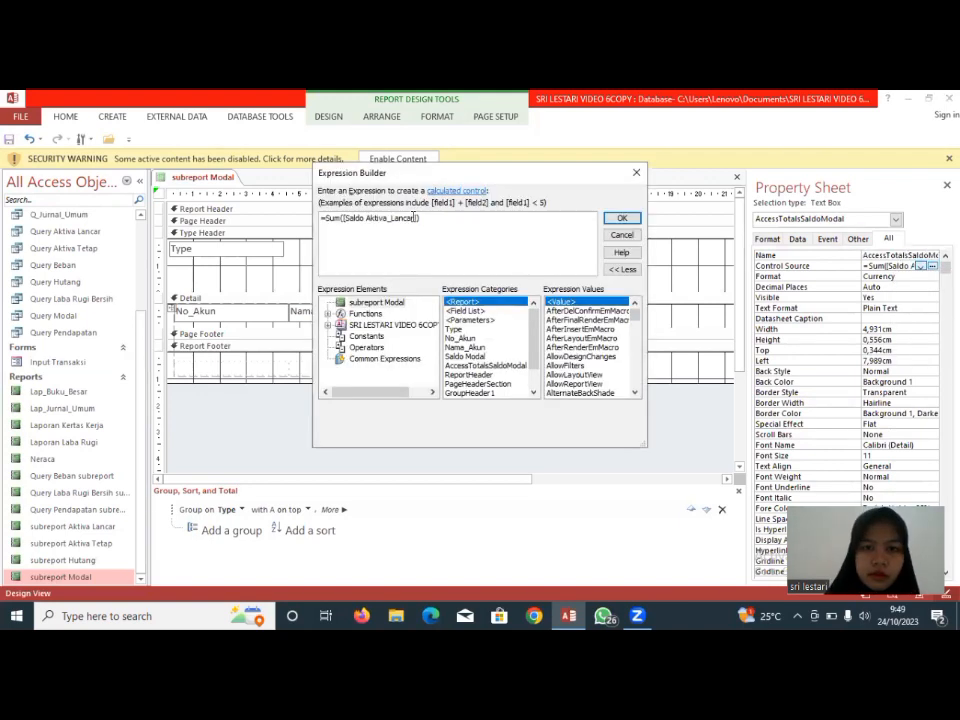
key(BackSpace)
key(BackSpace)
key(BackSpace)
key(BackSpace)
key(BackSpace)
key(BackSpace)
key(BackSpace)
key(BackSpace)
key(BackSpace)
key(BackSpace)
key(BackSpace)
key(BackSpace)
key(BackSpace)
key(BackSpace)
key(BackSpace)
key(BackSpace)
key(BackSpace)
key(BackSpace)
key(BackSpace)
text(NR)
key(Down)
key(Return)
click(620, 219)
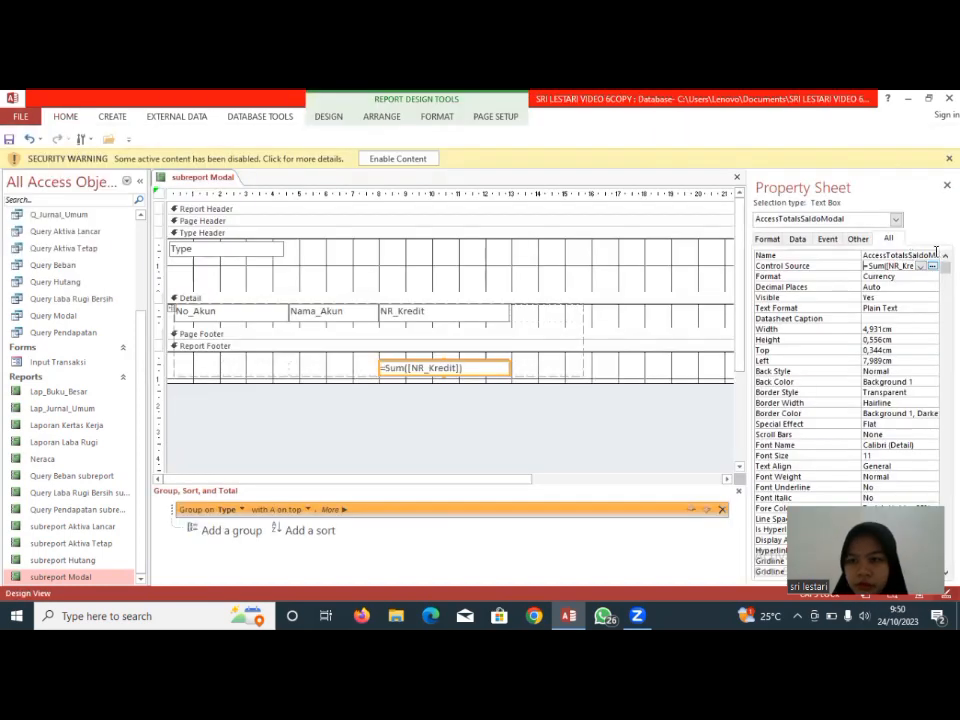
Edit the Name of subreport Modal's footer total by deleting five of its characters
click(930, 256)
key(BackSpace)
key(BackSpace)
key(BackSpace)
key(BackSpace)
key(BackSpace)
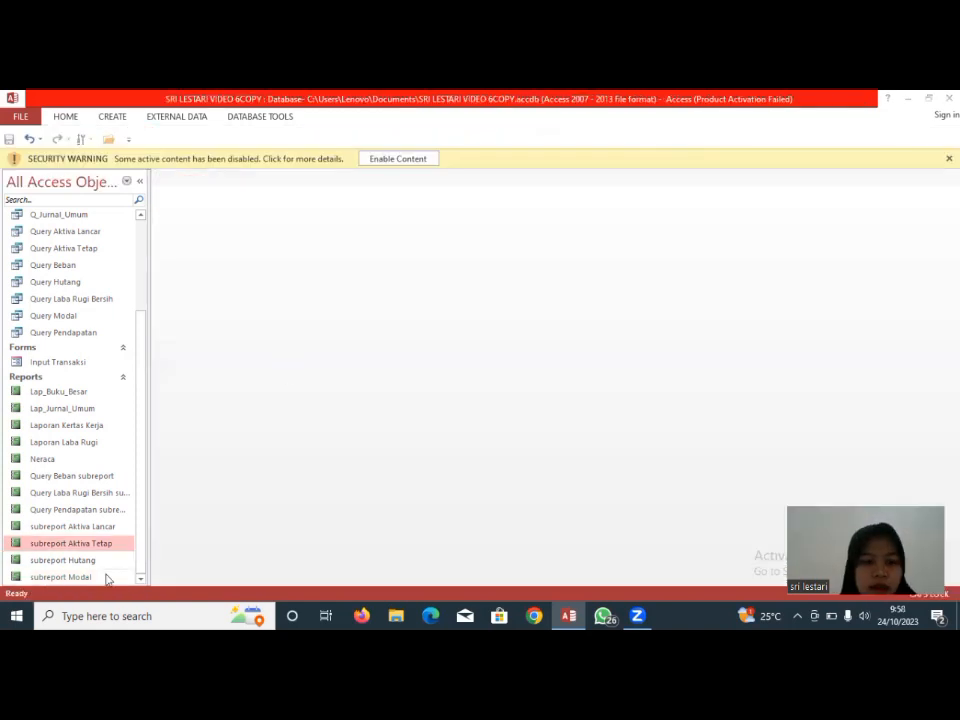
Reopen subreport Modal in Design View
right_click(107, 579)
click(155, 390)
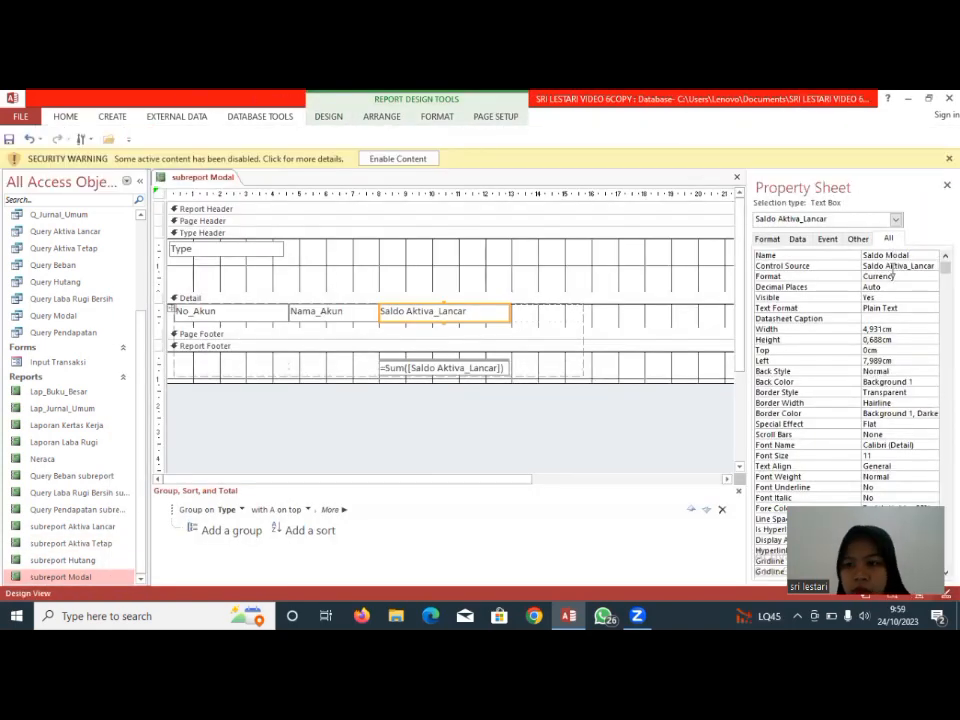
Edit the Name and Control Source of the detail balance text box in subreport Modal to end in Modal
click(893, 267)
click(921, 266)
click(665, 175)
click(922, 256)
text(Modal)
drag(901, 267, 943, 267)
text(Modal)
click(947, 185)
Replace the field bound to the detail balance text box in subreport Modal with NR_Kredit
click(328, 117)
click(720, 148)
click(502, 300)
click(471, 313)
key(BackSpace)
key(BackSpace)
key(BackSpace)
key(BackSpace)
key(BackSpace)
key(BackSpace)
key(BackSpace)
key(BackSpace)
key(BackSpace)
key(BackSpace)
key(BackSpace)
key(BackSpace)
key(BackSpace)
key(BackSpace)
key(BackSpace)
key(BackSpace)
key(BackSpace)
key(BackSpace)
key(BackSpace)
text(NR_Kredit)
Open the Expression Builder for the Control Source of subreport Modal's report footer total
click(443, 368)
click(900, 266)
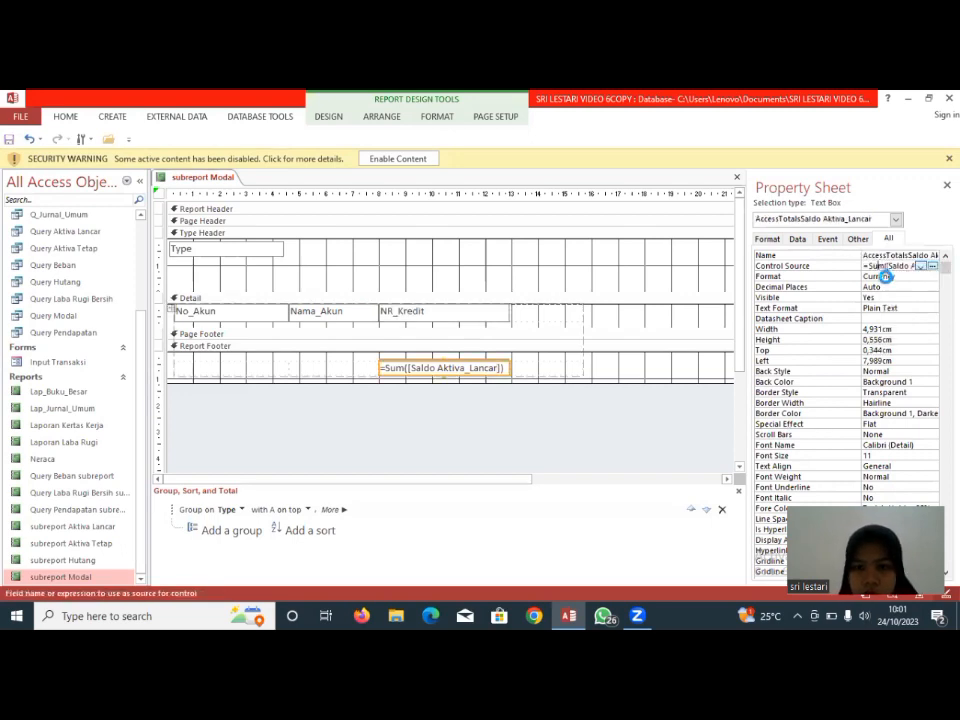
click(931, 266)
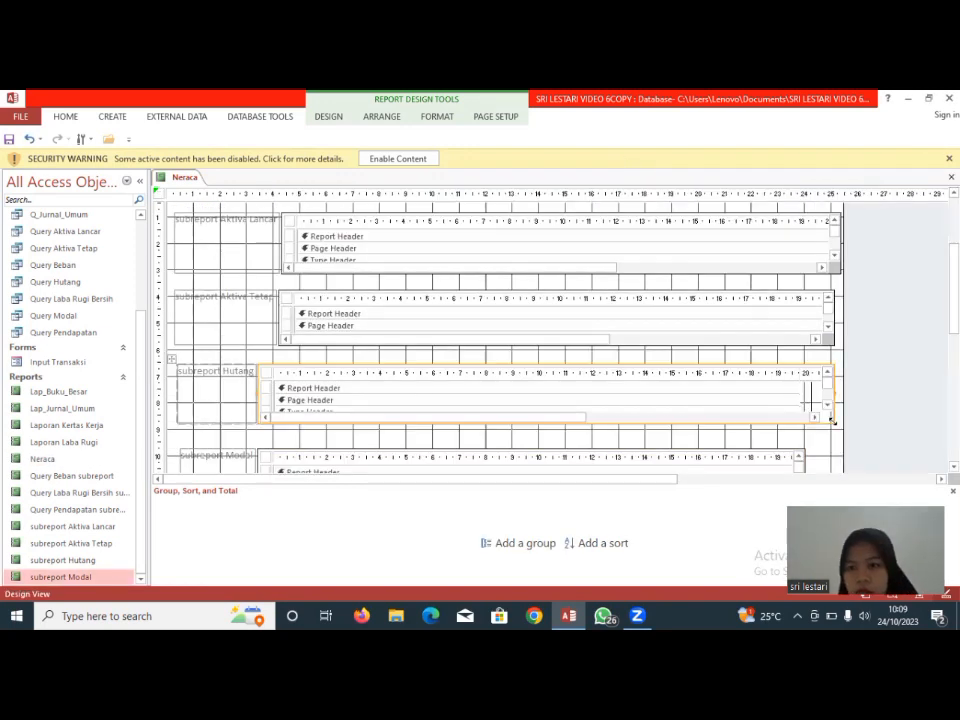
Resize subreport Hutang and its label in the Neraca report to line up with subreport Aktiva Tetap
click(813, 340)
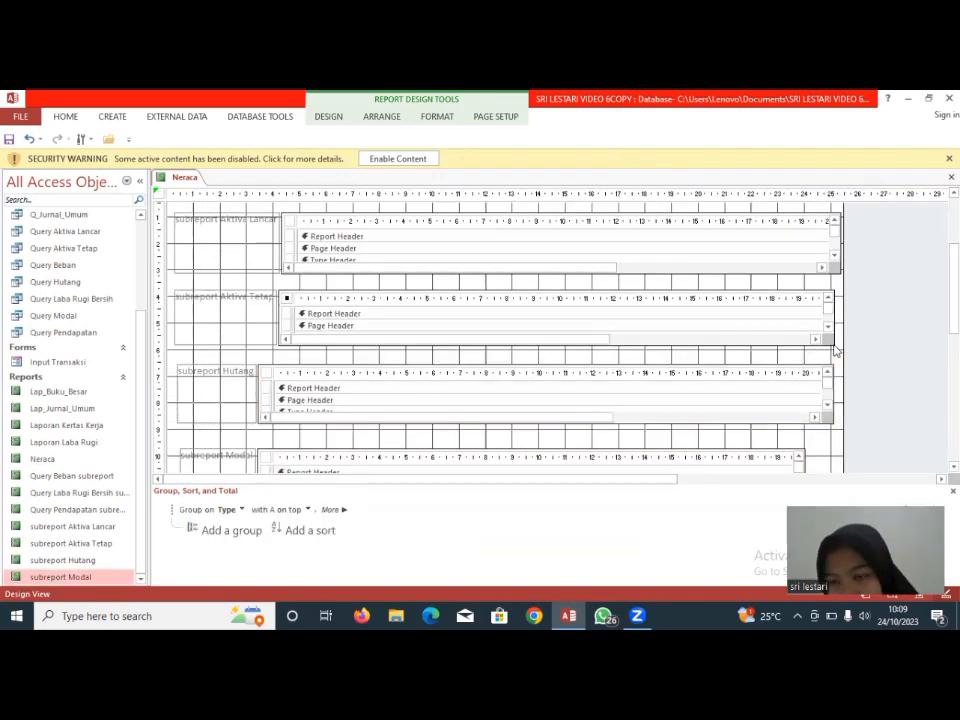
click(258, 424)
drag(258, 424, 273, 422)
click(281, 421)
click(262, 423)
click(179, 421)
drag(179, 421, 172, 422)
scroll(853, 254, down, 5)
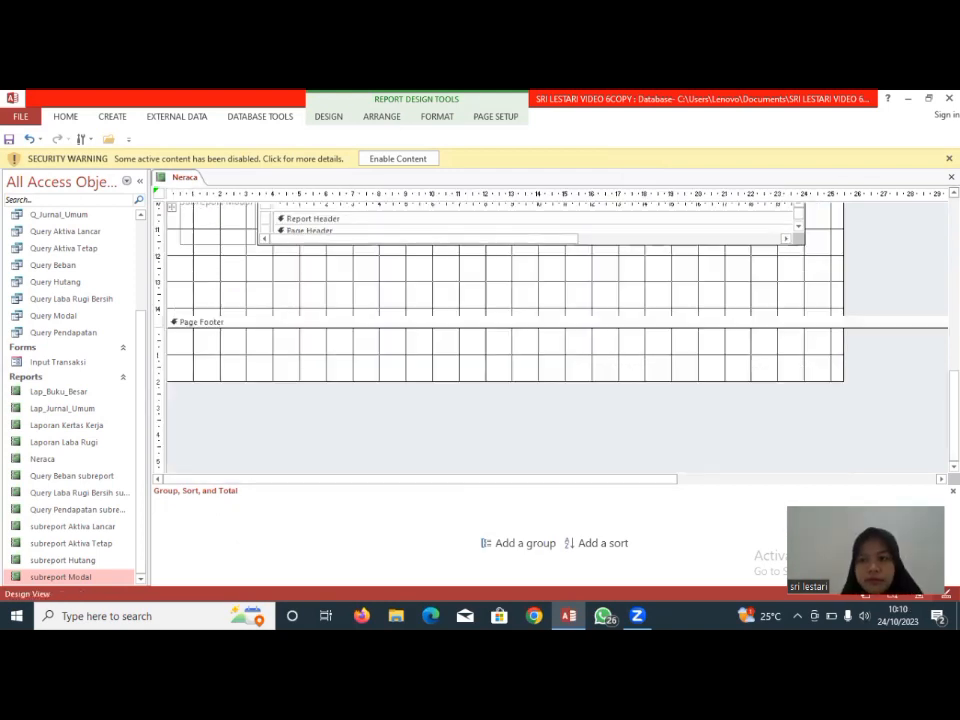
scroll(853, 254, up, 3)
drag(834, 350, 837, 355)
drag(273, 355, 279, 355)
Resize subreport Modal and widen its label in the Neraca report to match the outer edges of subreport Hutang
click(596, 420)
drag(804, 425, 838, 432)
drag(258, 432, 269, 432)
click(179, 433)
drag(179, 433, 172, 433)
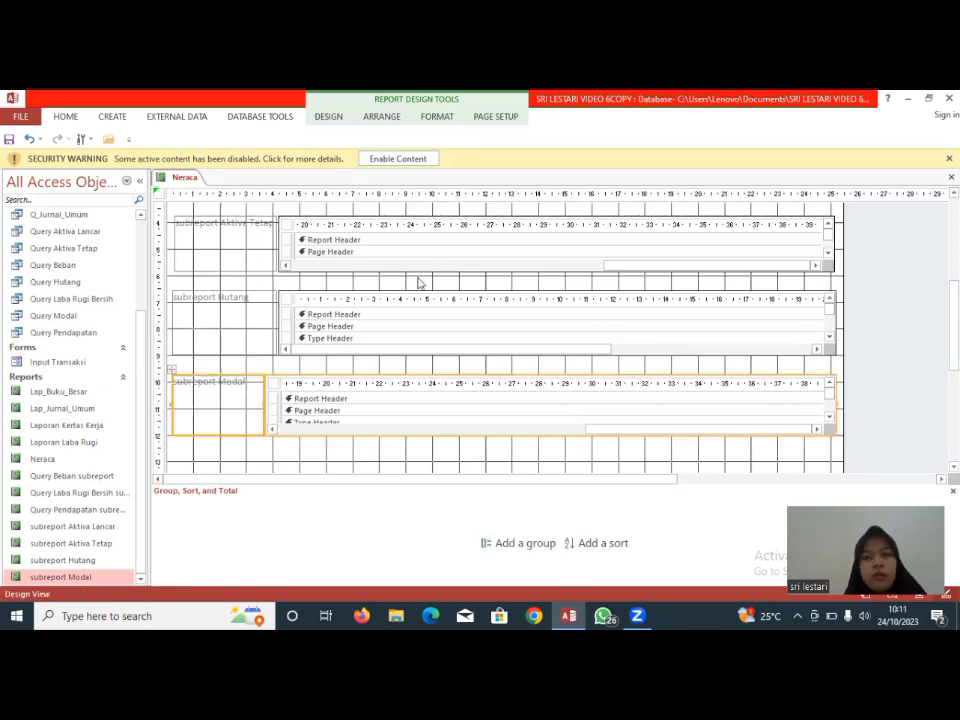
Arrange the four subreports and their labels in one aligned layout in the Neraca report's Detail section
click(277, 273)
click(278, 294)
click(328, 117)
click(260, 117)
click(190, 117)
click(328, 117)
click(381, 118)
click(279, 247)
click(381, 117)
click(257, 212)
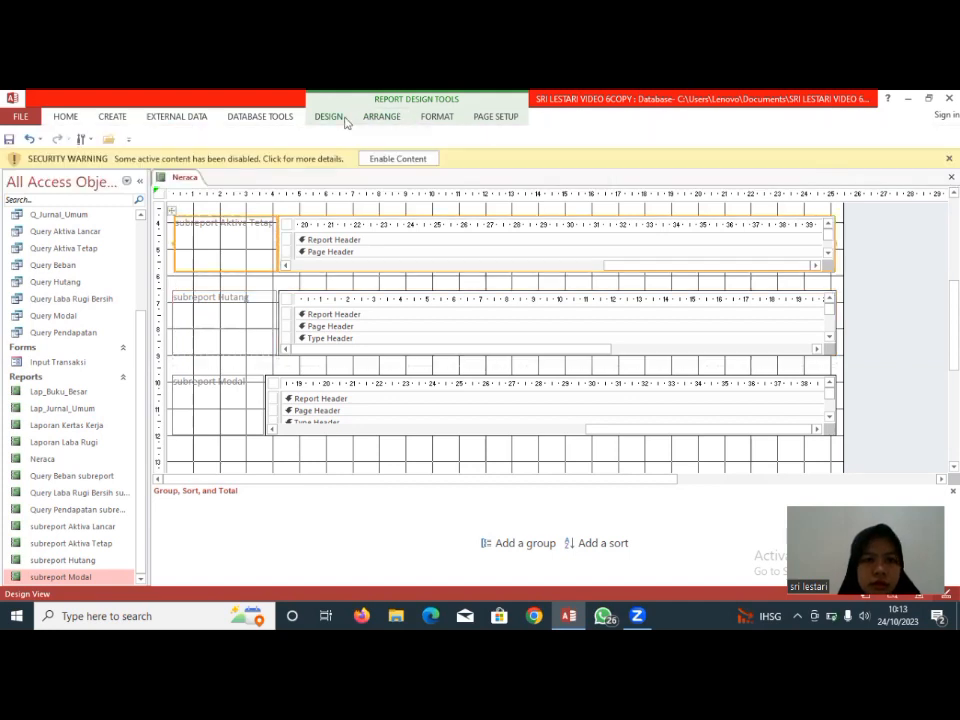
click(381, 117)
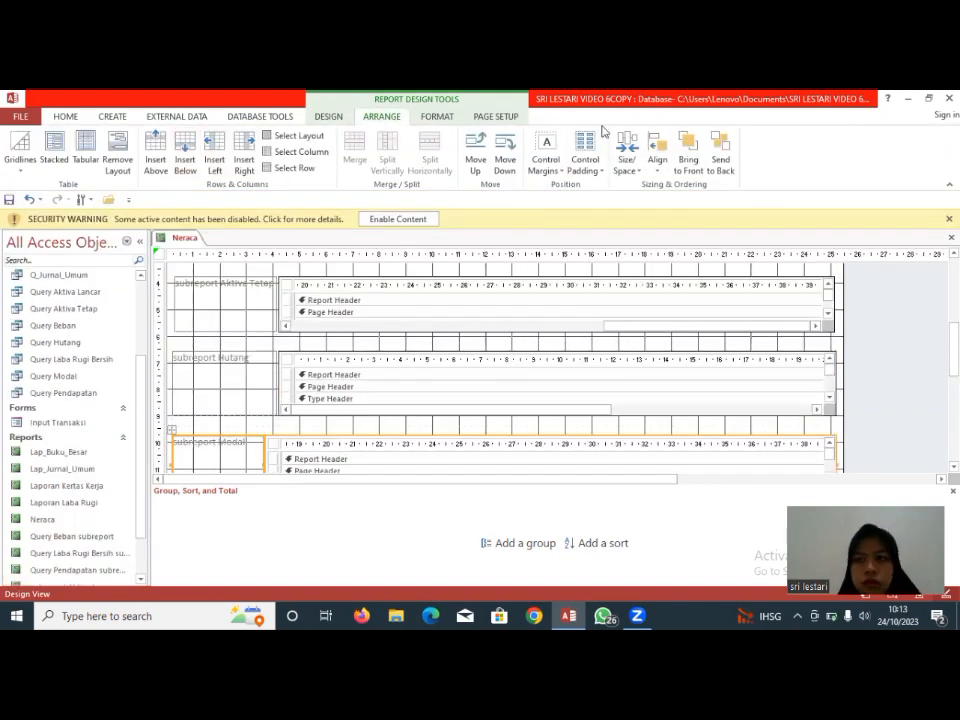
scroll(500, 350, up, 3)
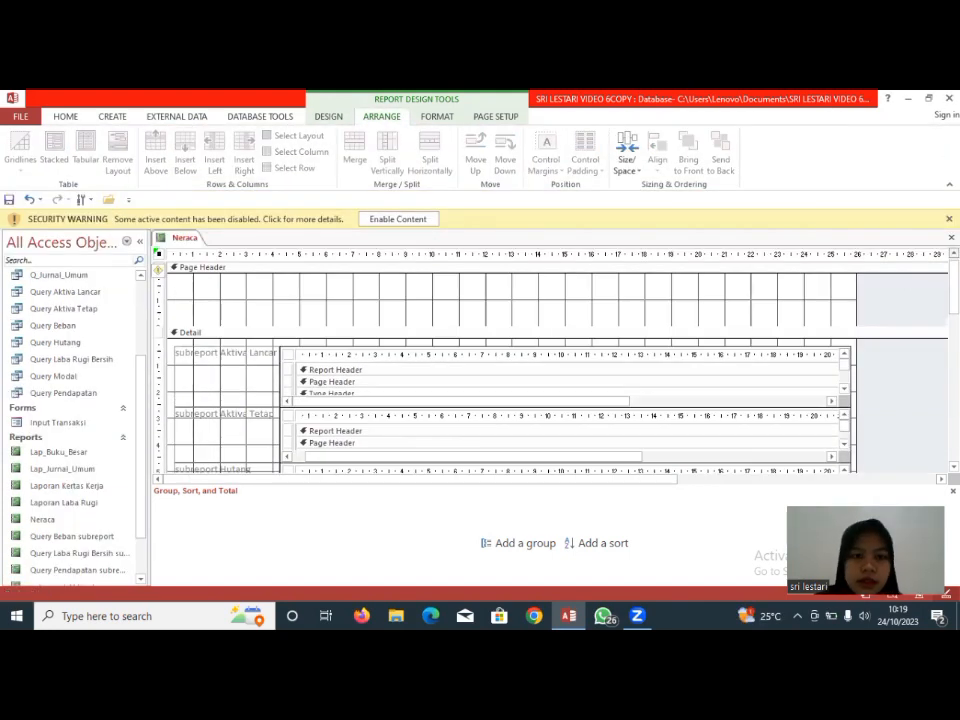
Delete the attached labels of the Aktiva Lancar, Aktiva Tetap, Hutang and Modal subreports in the Neraca report
scroll(231, 316, down, 1)
click(231, 316)
right_click(232, 315)
click(255, 477)
right_click(203, 364)
click(235, 477)
right_click(225, 425)
click(250, 477)
right_click(240, 466)
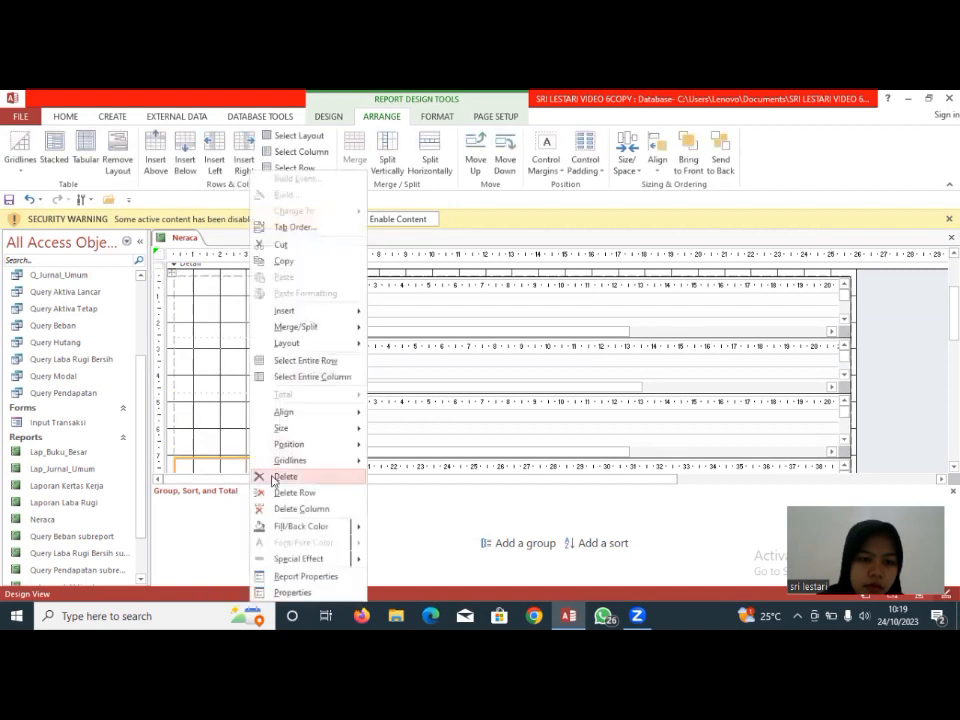
click(273, 478)
scroll(500, 370, down, 2)
scroll(500, 370, up, 3)
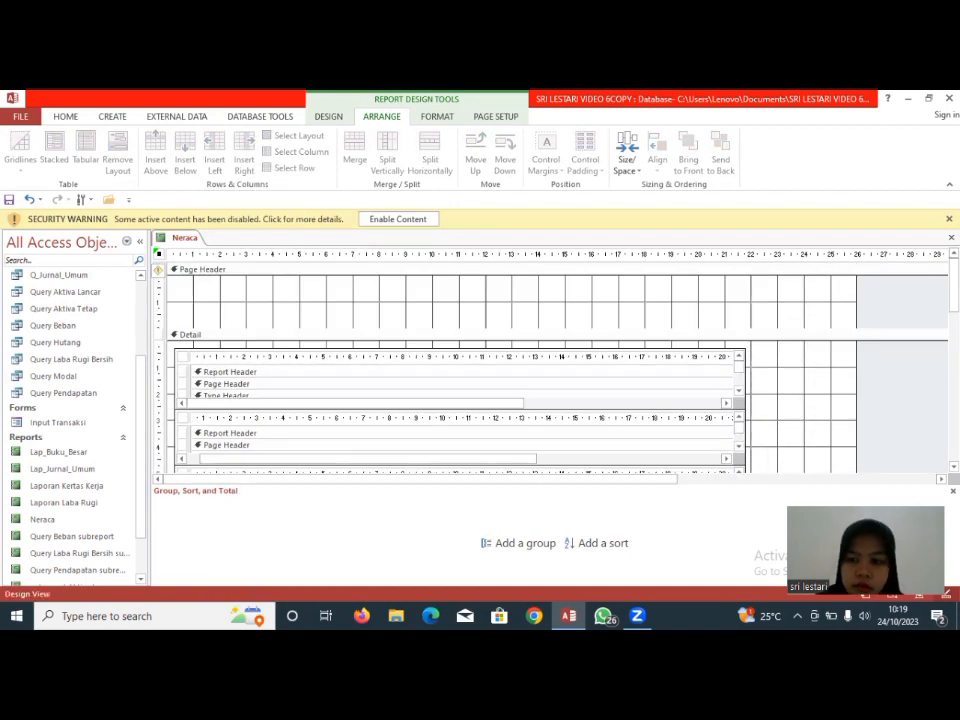
scroll(500, 370, down, 2)
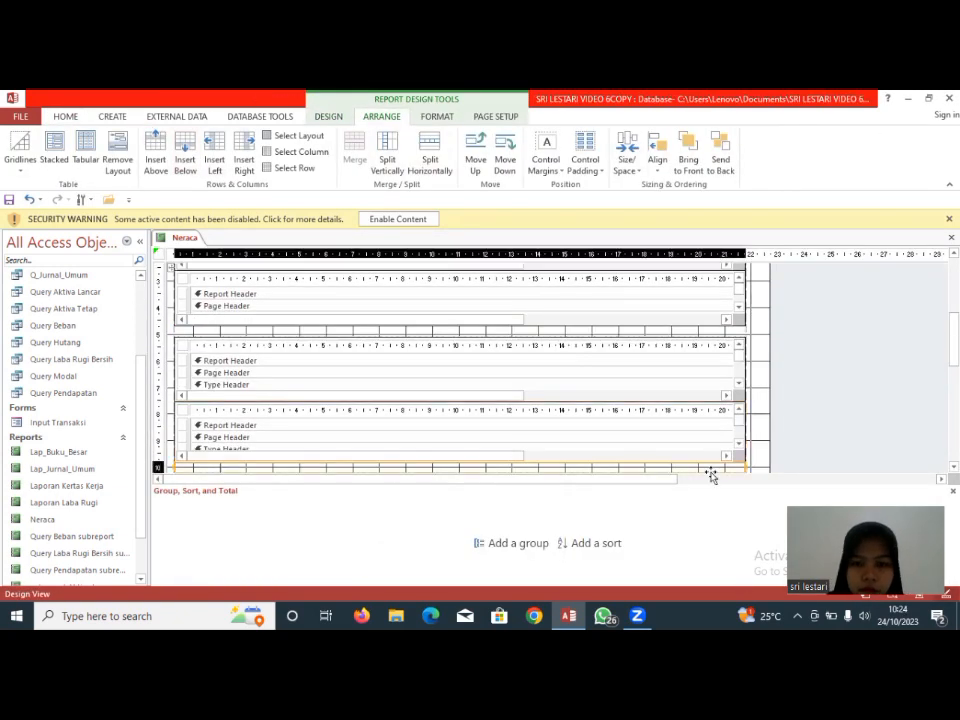
click(429, 150)
click(29, 200)
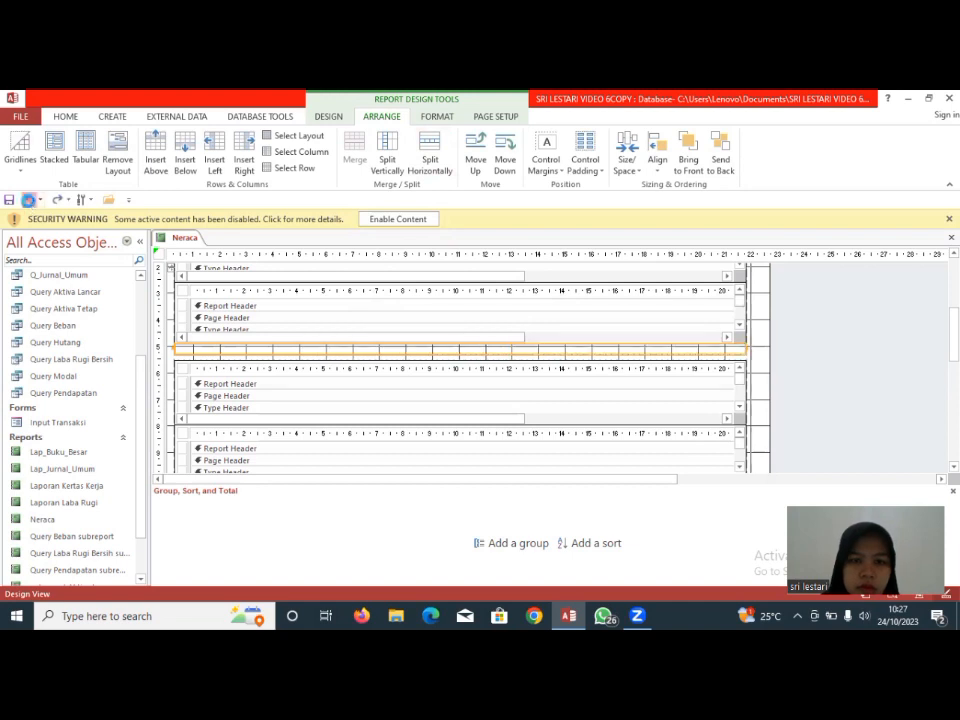
click(29, 200)
Split the empty layout rows below subreport Aktiva Tetap and directly below subreport Modal horizontally into two cells each
click(429, 152)
click(460, 312)
scroll(460, 367, down, 2)
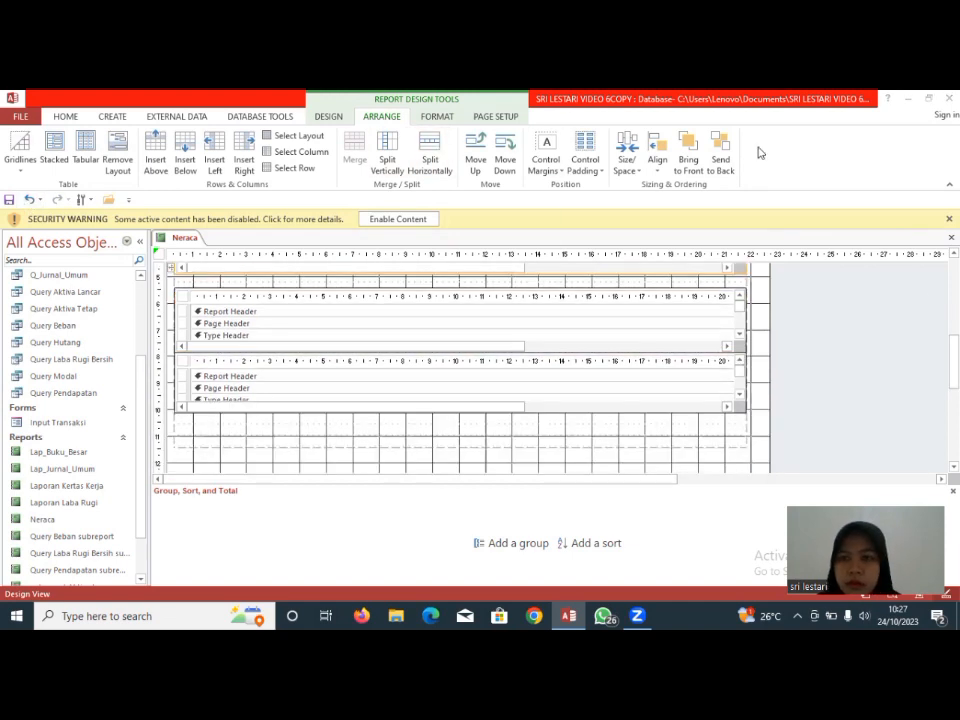
click(548, 424)
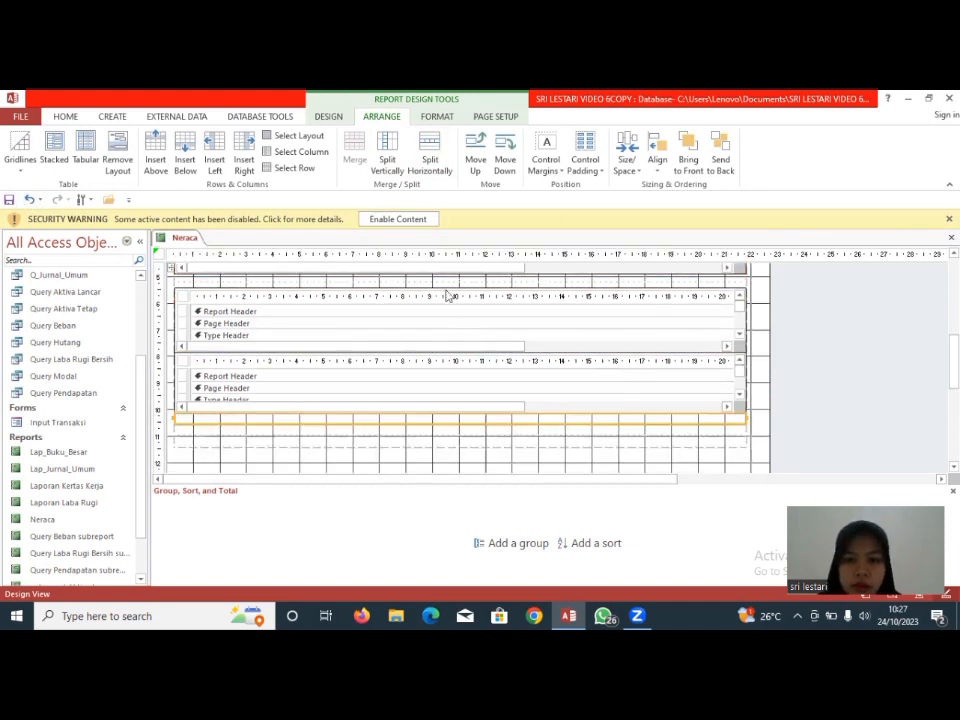
click(410, 153)
key(ctrl+a)
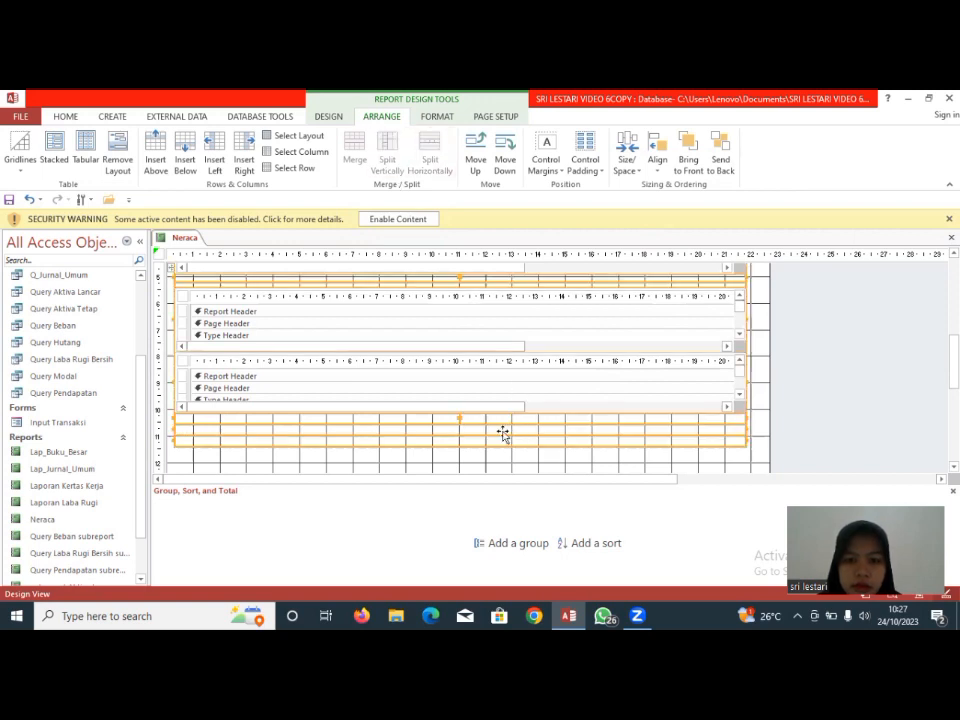
Split the second empty row below subreport Modal horizontally and delete the last empty row beneath it
click(500, 432)
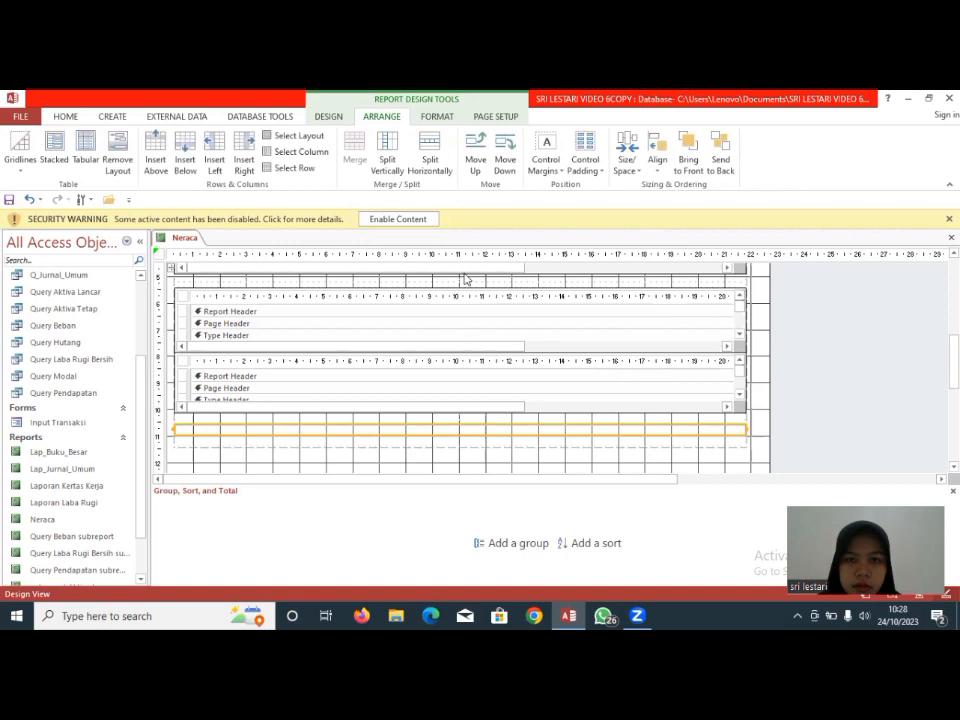
click(430, 157)
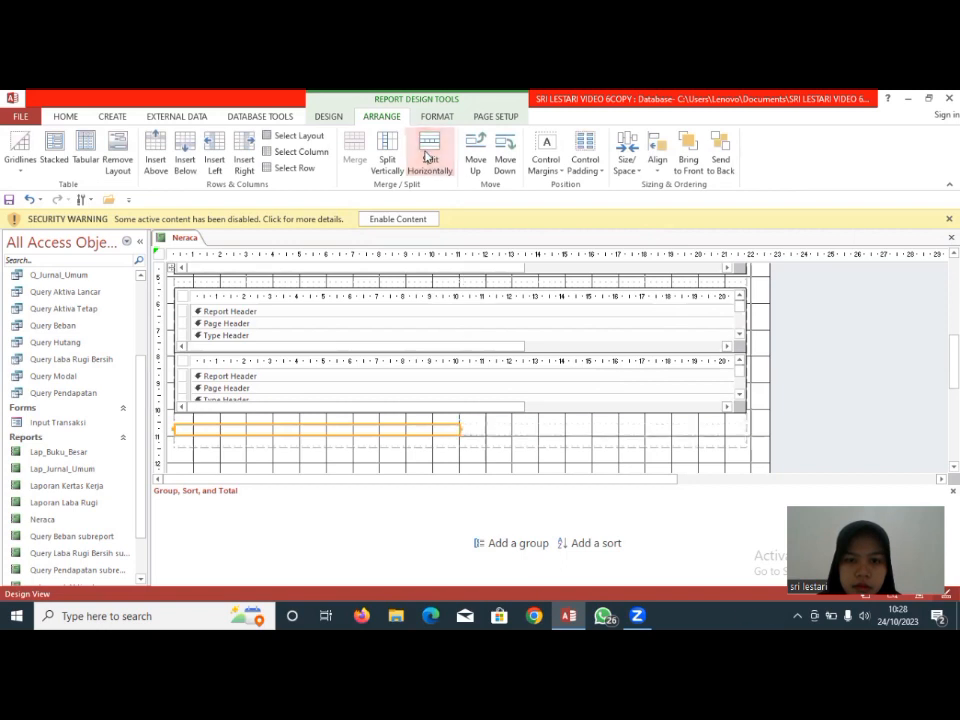
right_click(483, 452)
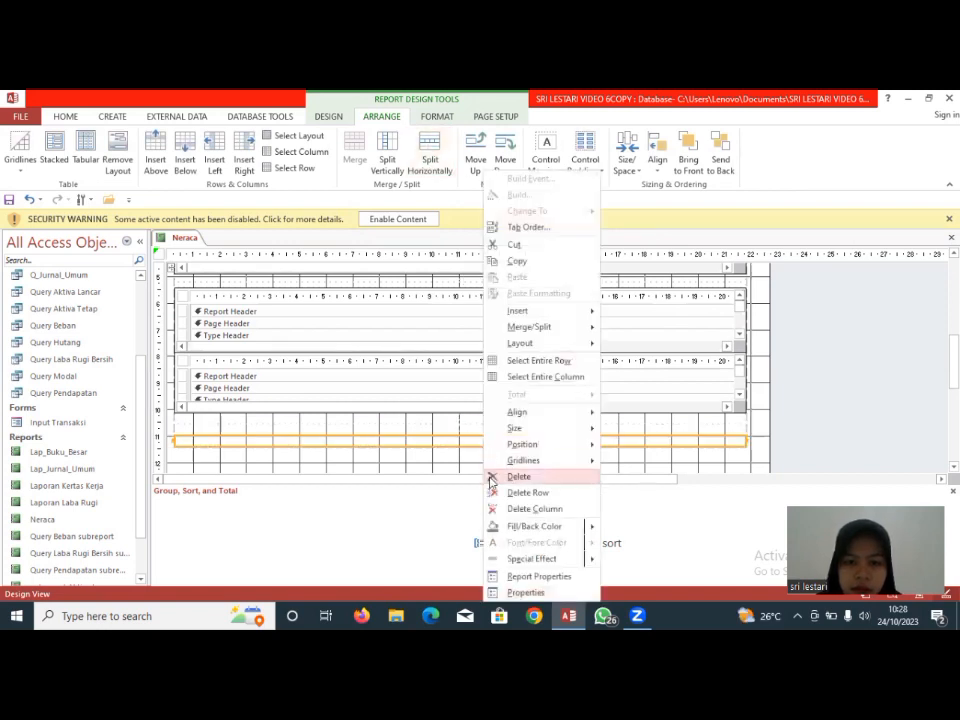
click(495, 476)
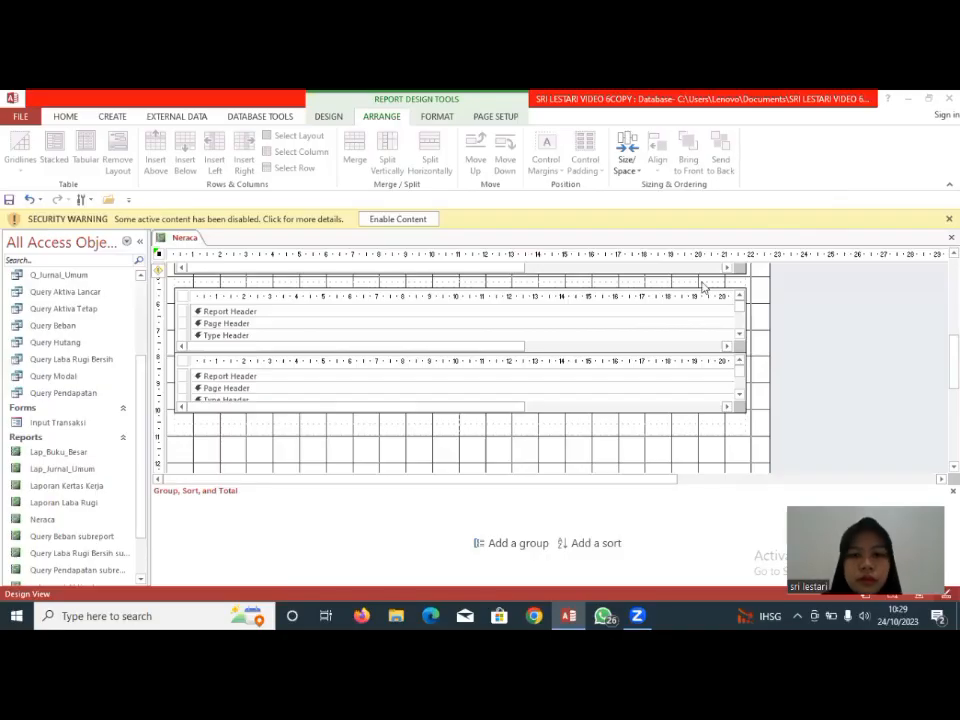
click(668, 284)
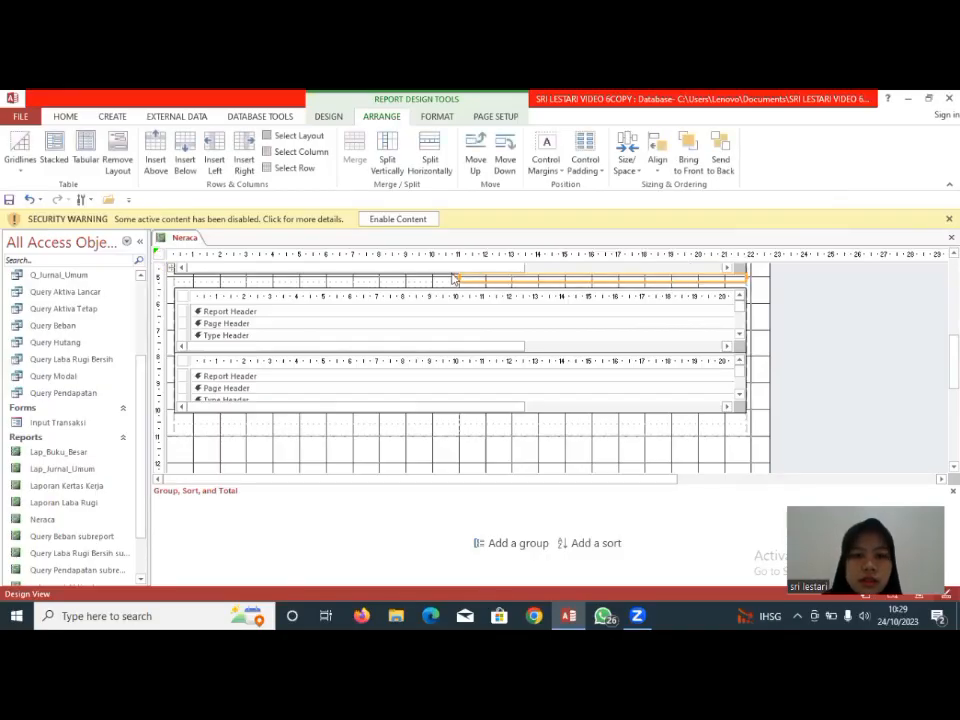
click(450, 284)
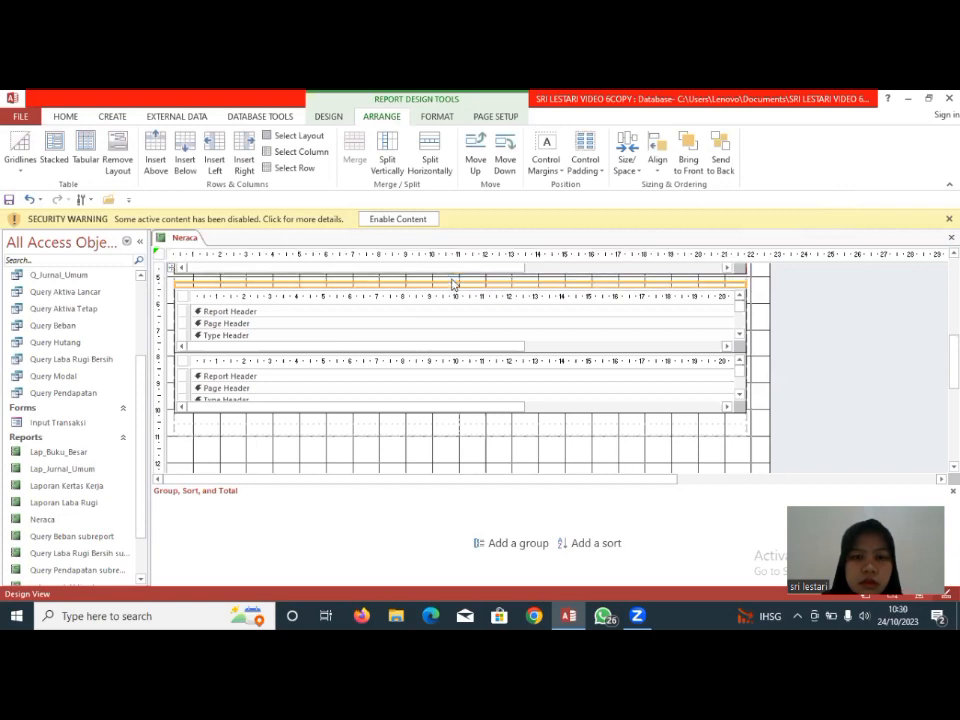
click(451, 283)
drag(461, 282, 463, 280)
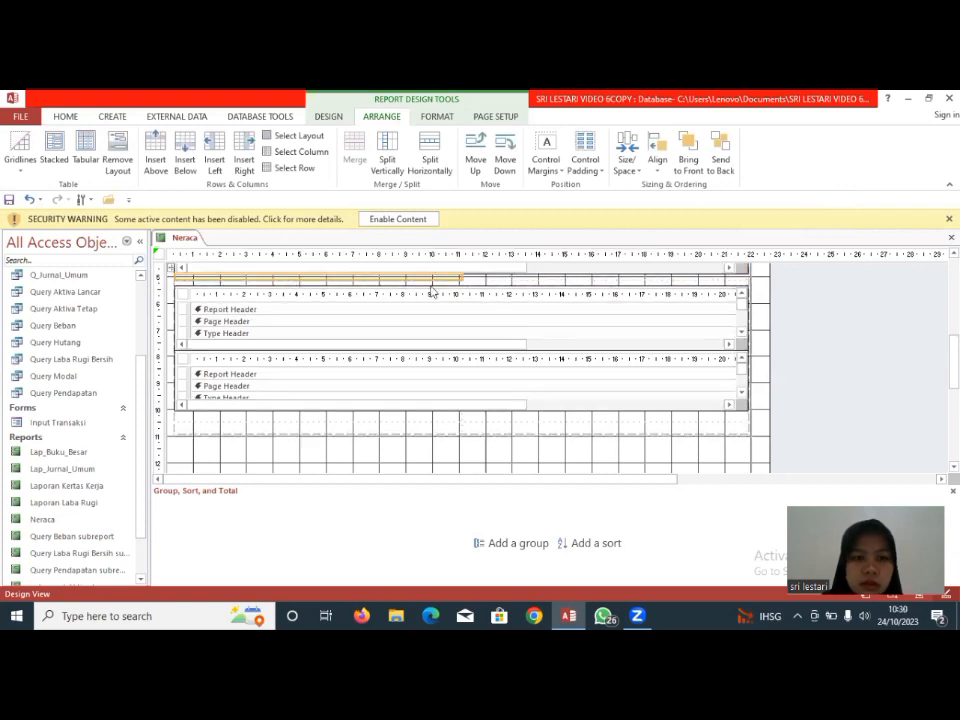
click(30, 199)
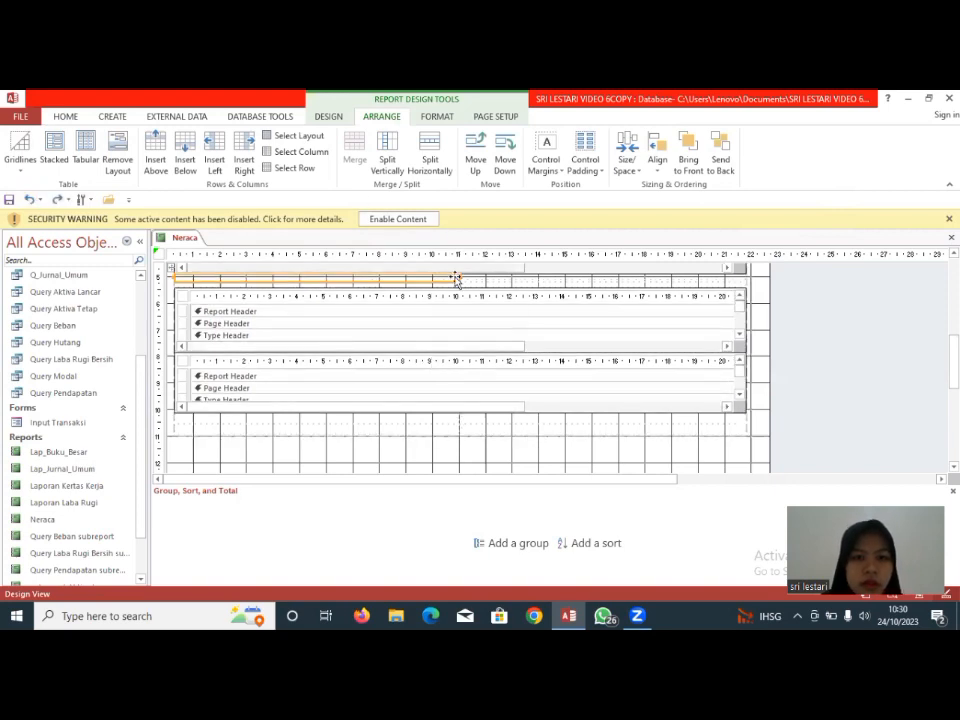
Add a text box below the layout, placing its label in the empty cell under subreport Aktiva Tetap and making that row taller
click(326, 116)
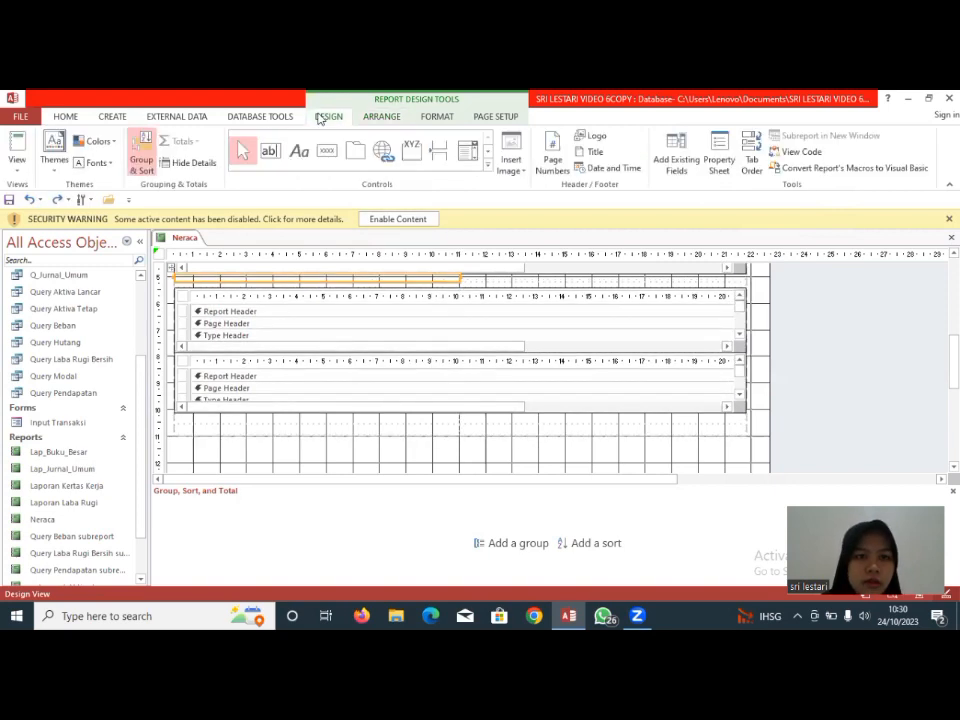
click(272, 150)
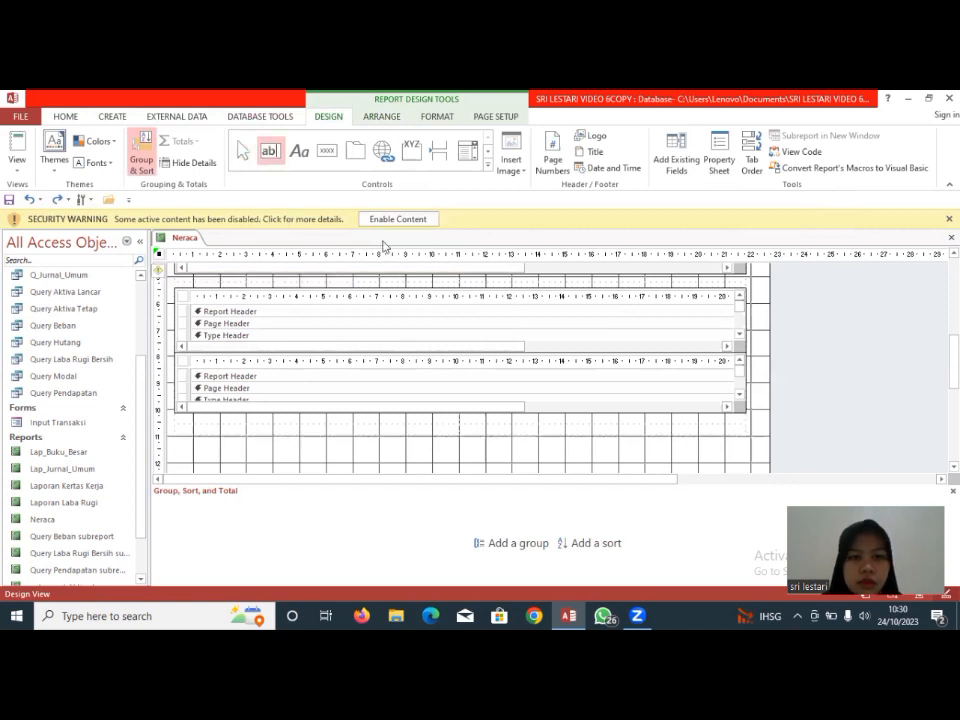
click(710, 444)
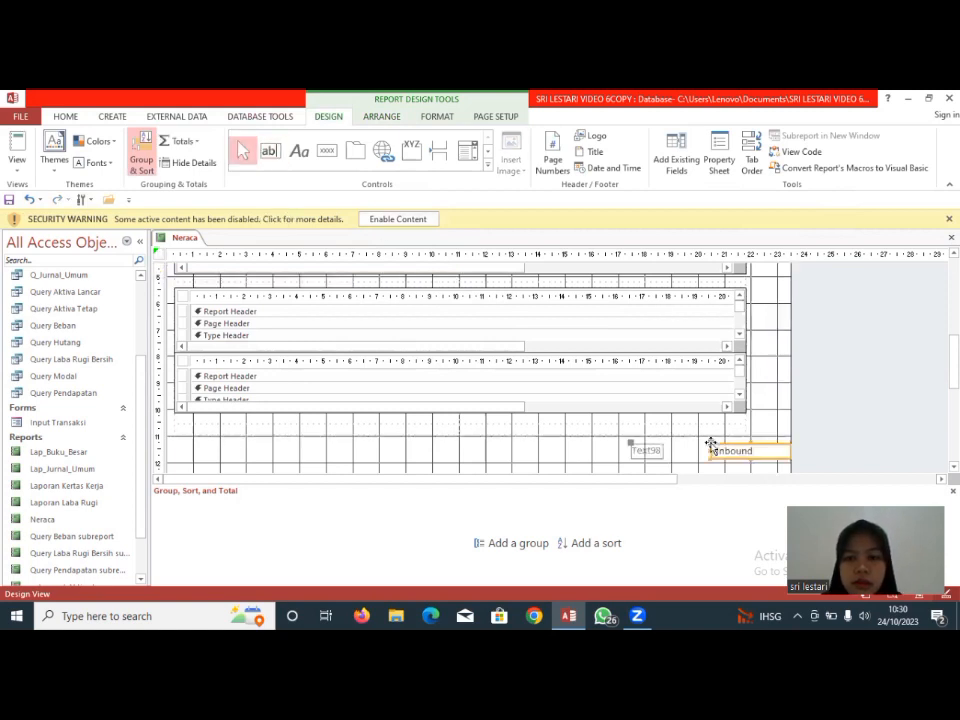
drag(652, 452, 381, 283)
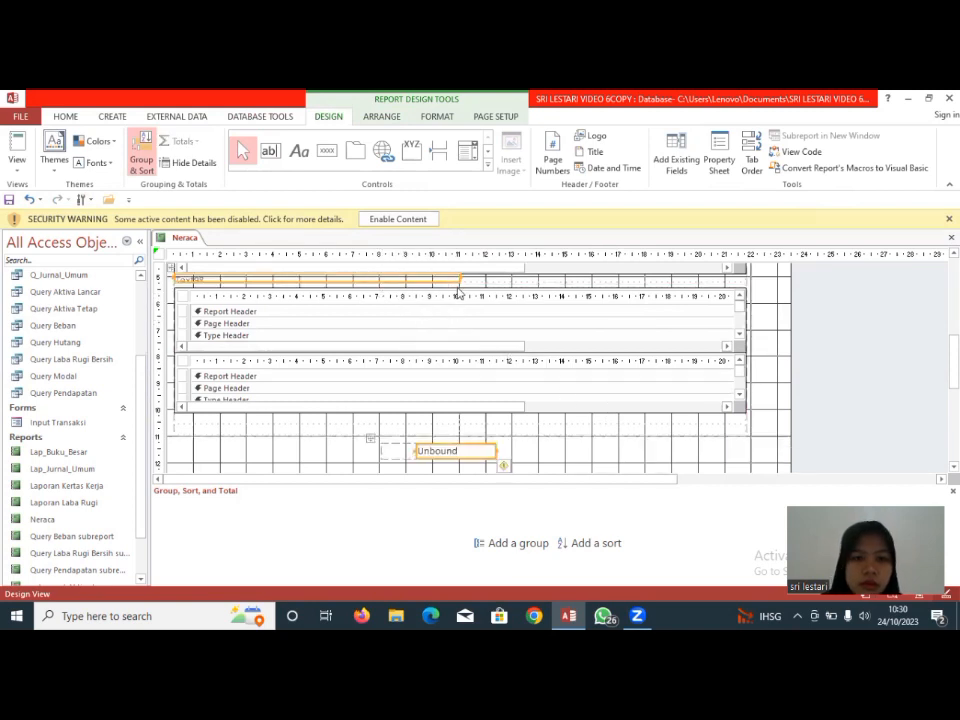
drag(460, 283, 490, 302)
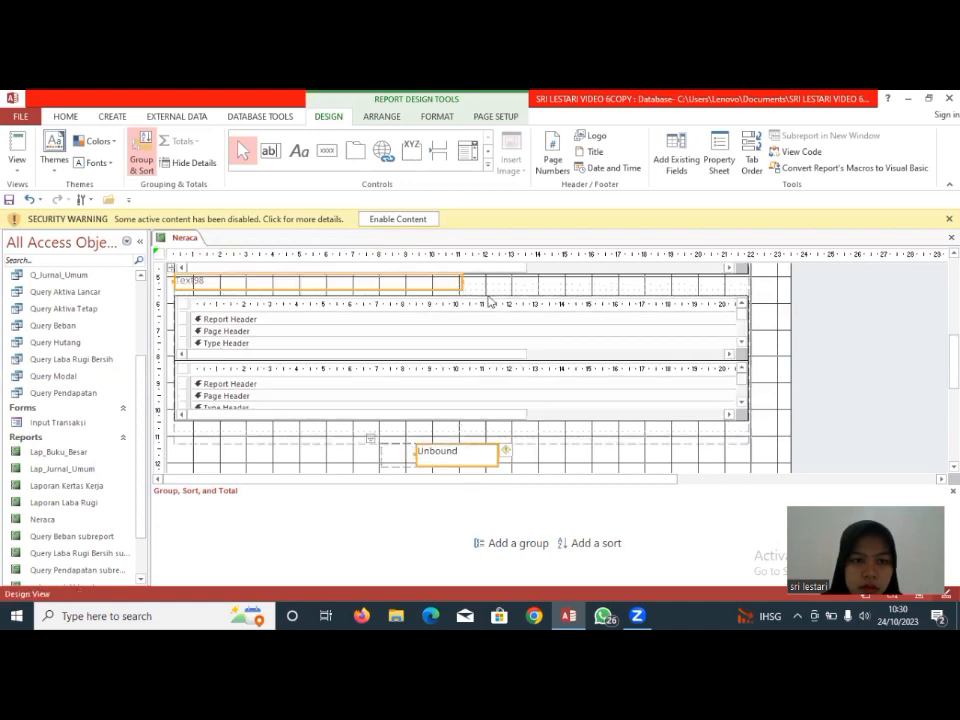
Try to move the unbound text box into the layout beside its label, and undo the move
drag(419, 449, 493, 290)
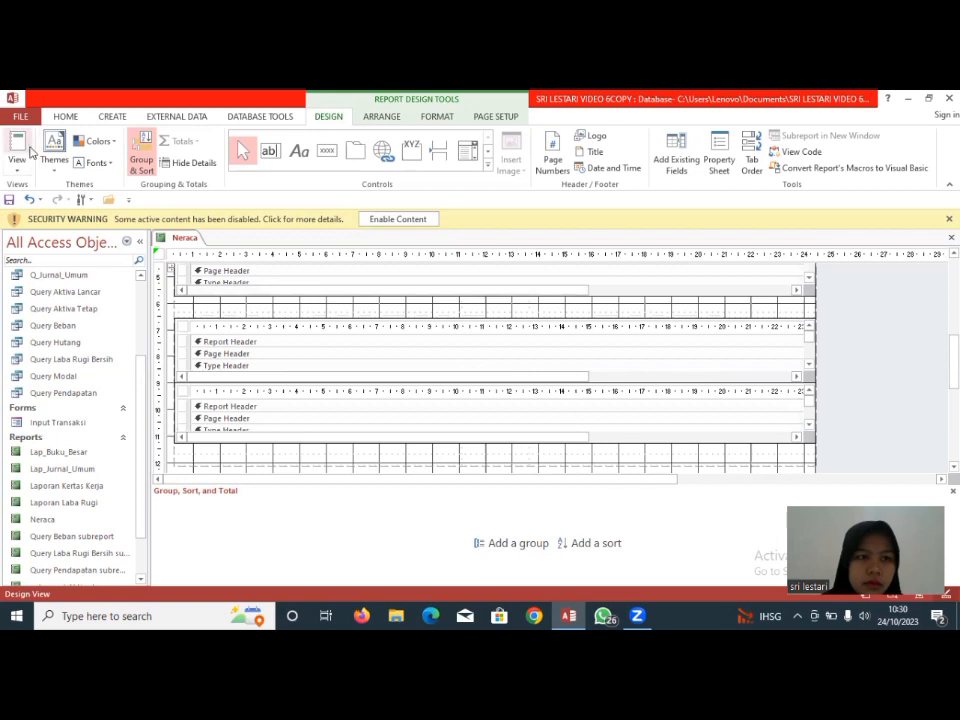
click(27, 199)
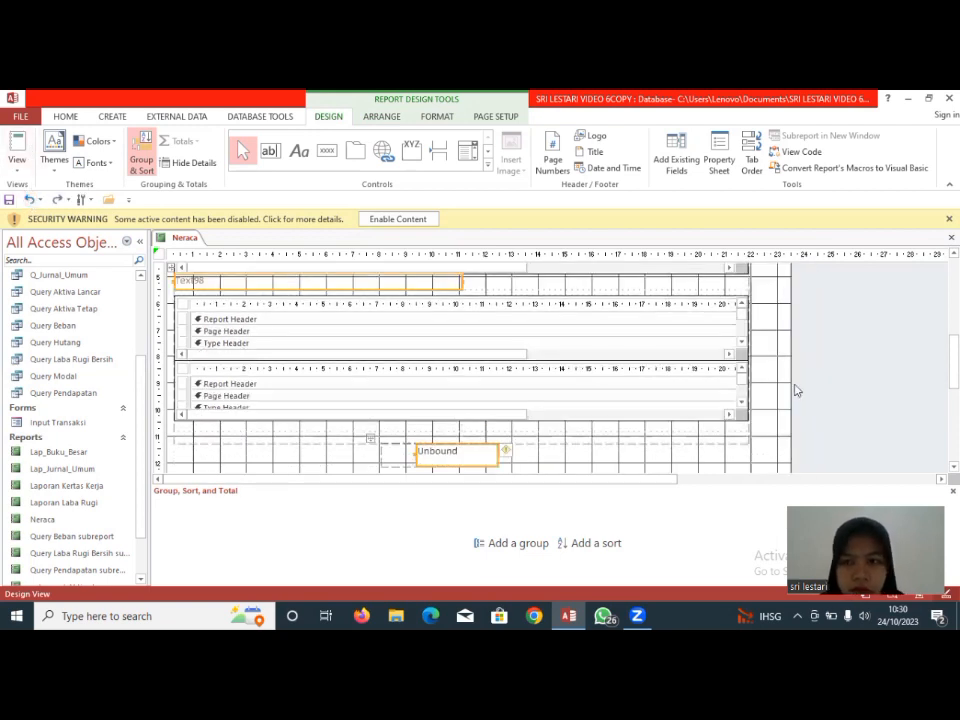
Widen the Neraca report to about 24.6 cm and delete the empty cell beside the unbound text box
drag(791, 308, 819, 313)
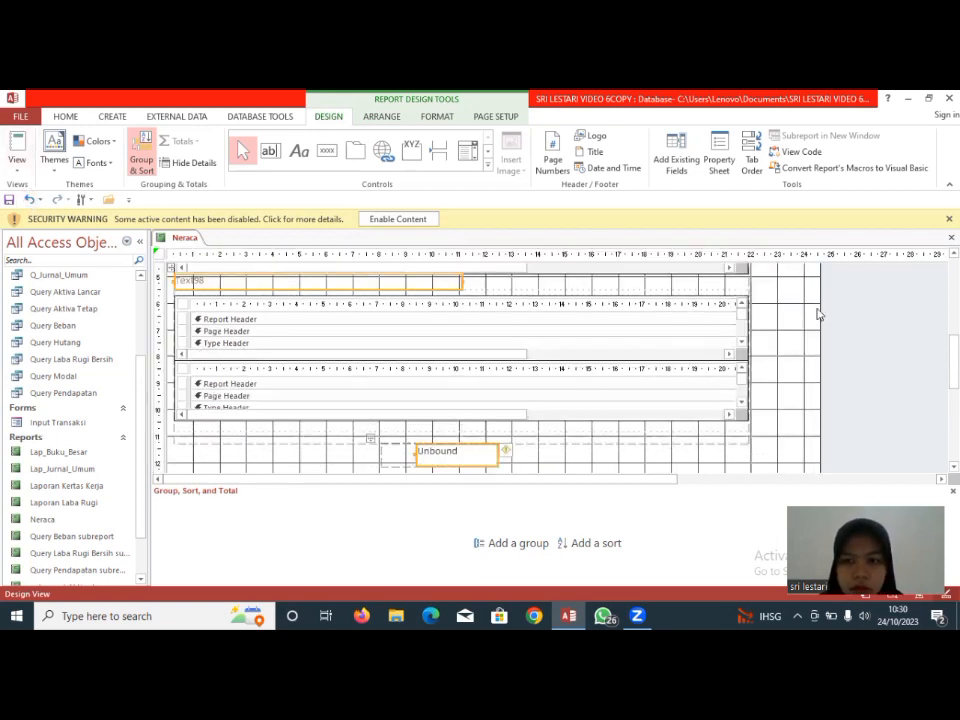
drag(371, 441, 421, 468)
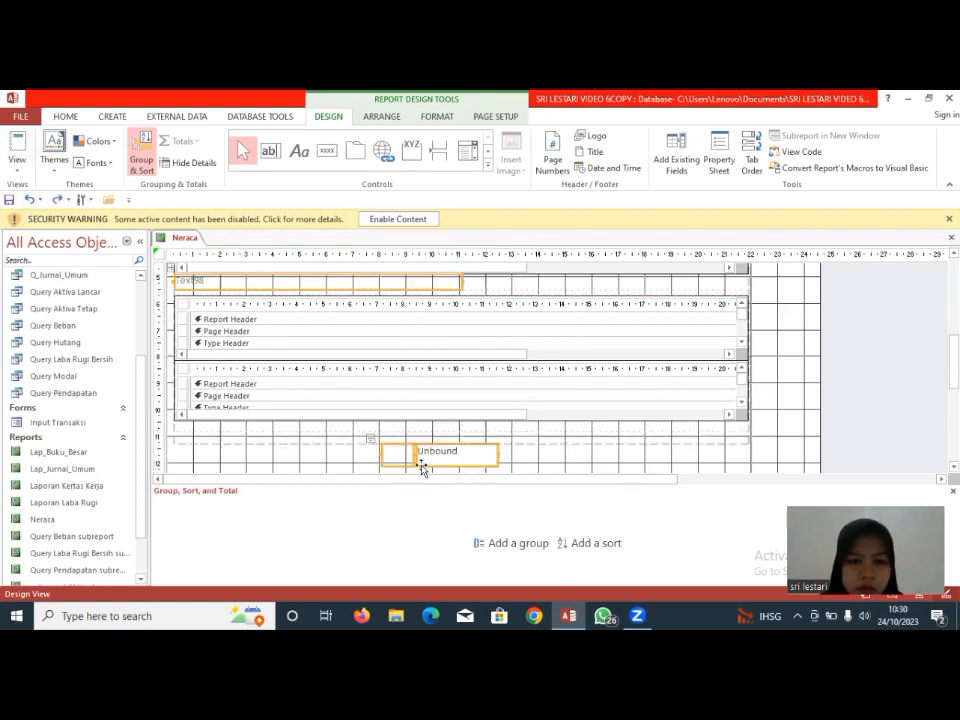
click(400, 456)
right_click(400, 456)
click(408, 478)
drag(372, 439, 463, 281)
click(455, 306)
click(30, 199)
Move the unbound text box into the layout cell beside its label below subreport Aktiva Tetap
click(440, 453)
drag(463, 465, 463, 458)
drag(371, 439, 447, 281)
Delete the empty layout cells directly beneath the unbound text box and its label
click(402, 297)
click(730, 298)
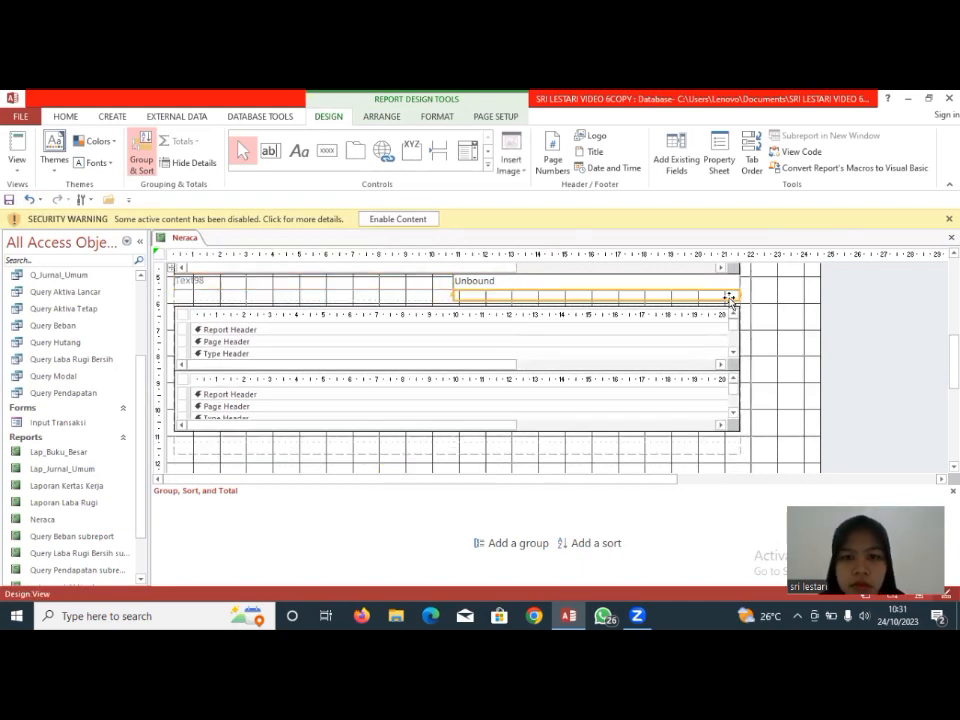
right_click(730, 298)
click(738, 478)
right_click(401, 296)
click(412, 478)
Change the caption of the unbound text box's label to TOTAL AKTIVA
click(432, 285)
click(432, 284)
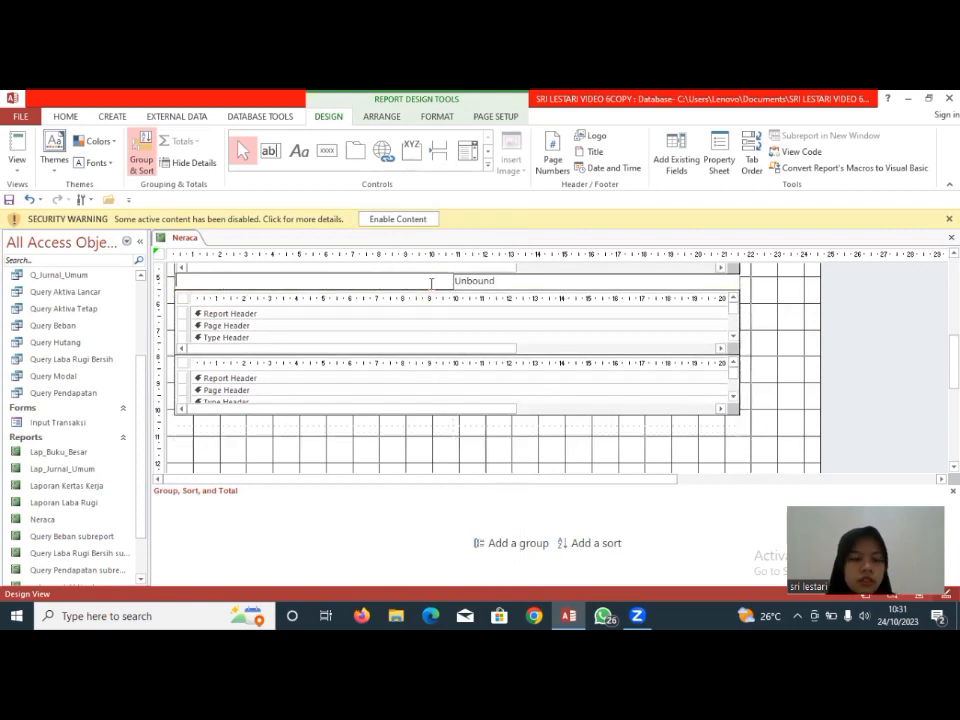
click(549, 280)
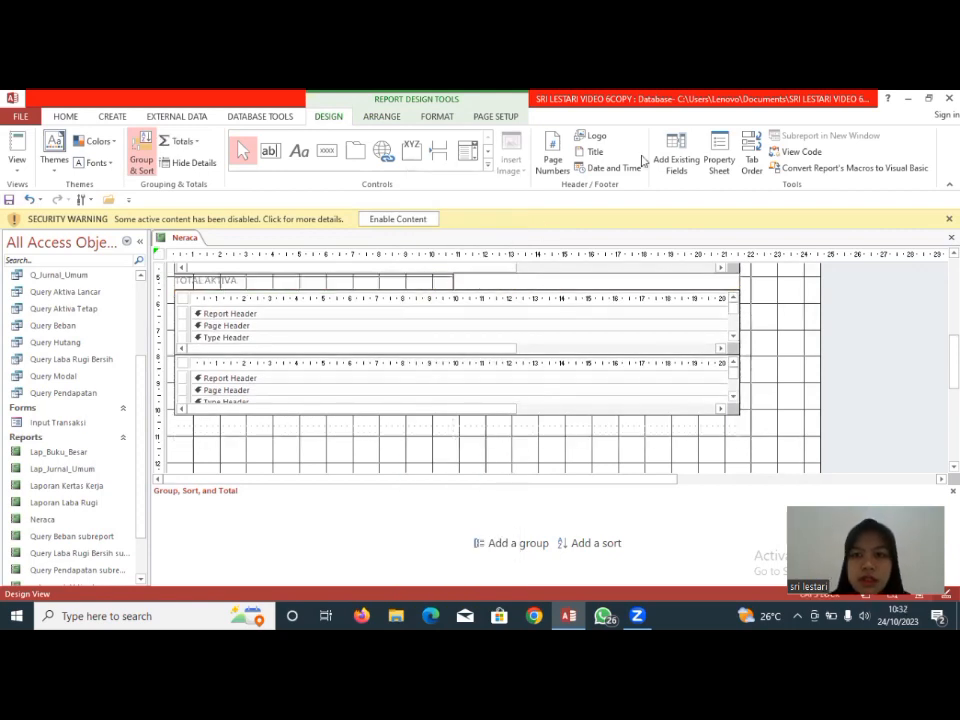
Name the unbound text box beside the TOTAL AKTIVA label TOTAL AKTIVA
click(719, 157)
click(870, 314)
text(TOTAL AKTIVA)
Start the TOTAL AKTIVA text box's control source expression with the AccessTotalsSaldo Aktiva_Lancar control of subreport Aktiva Lancar
click(870, 326)
right_click(889, 325)
click(909, 332)
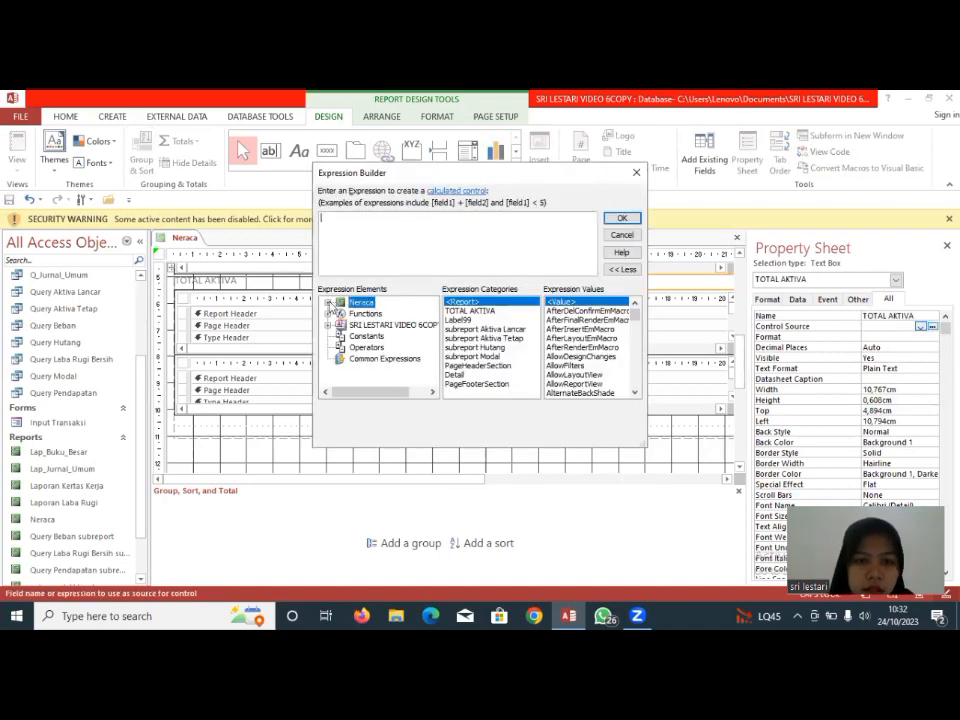
double_click(361, 302)
click(393, 314)
double_click(517, 366)
Add the total of subreport Aktiva Tetap to the expression, correct the end of its field name and apply the expression
click(393, 325)
click(534, 392)
click(534, 303)
double_click(495, 367)
key(BackSpace)
key(BackSpace)
key(BackSpace)
key(BackSpace)
key(BackSpace)
key(BackSpace)
key(BackSpace)
text(tETA)
click(620, 218)
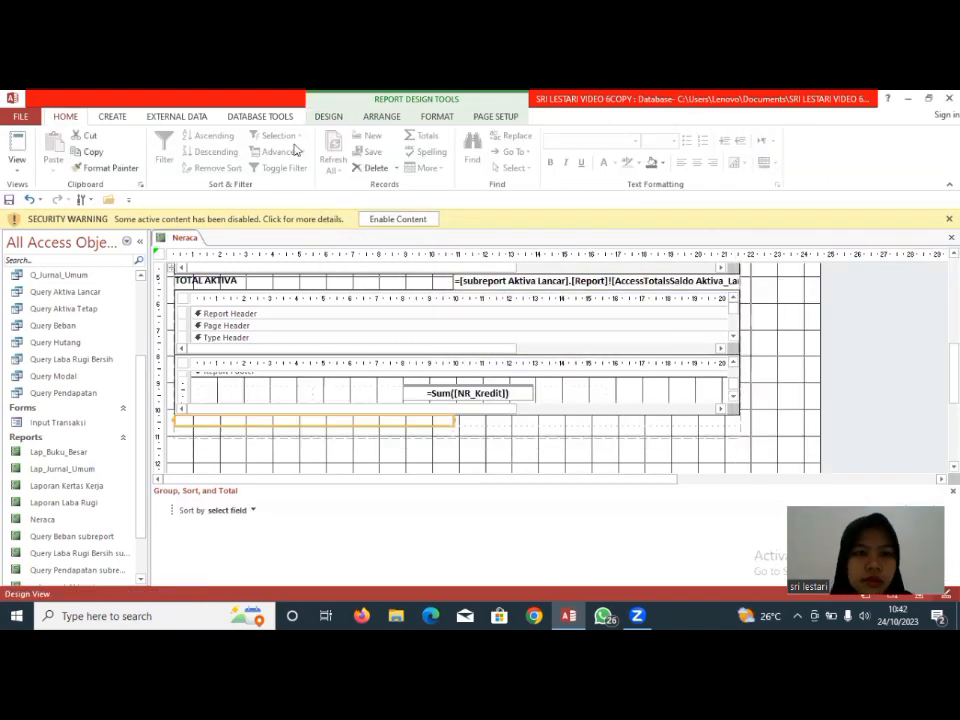
Add a text box with its label beneath subreport Modal
click(328, 117)
click(270, 151)
click(323, 433)
drag(323, 433, 234, 441)
drag(300, 447, 341, 436)
Arrange the new text box and its label side by side in the layout row directly beneath subreport Modal
right_click(310, 436)
click(345, 493)
click(258, 441)
right_click(241, 441)
click(280, 510)
drag(226, 439, 462, 428)
click(359, 414)
Change the caption of the label beneath subreport Modal to HUTANG+MODAL
click(232, 421)
click(232, 421)
key(BackSpace)
key(BackSpace)
key(BackSpace)
key(BackSpace)
key(BackSpace)
key(BackSpace)
key(BackSpace)
text(HUTANG+MODAL)
Name the unbound text box beside the HUTANG+MODAL label HUTANG+MODAL
click(474, 422)
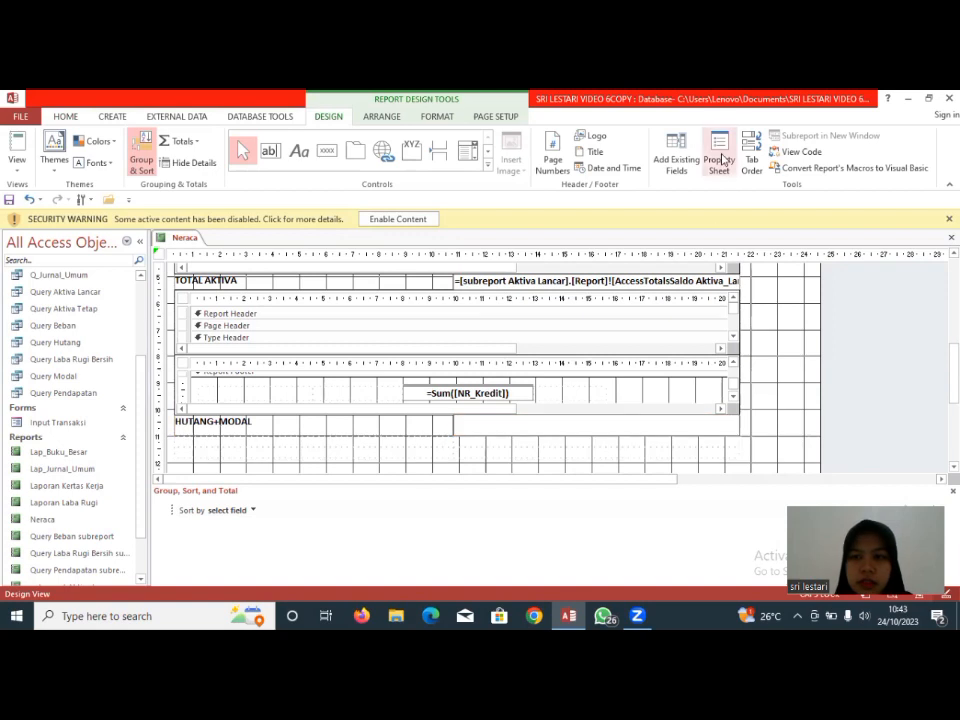
click(719, 156)
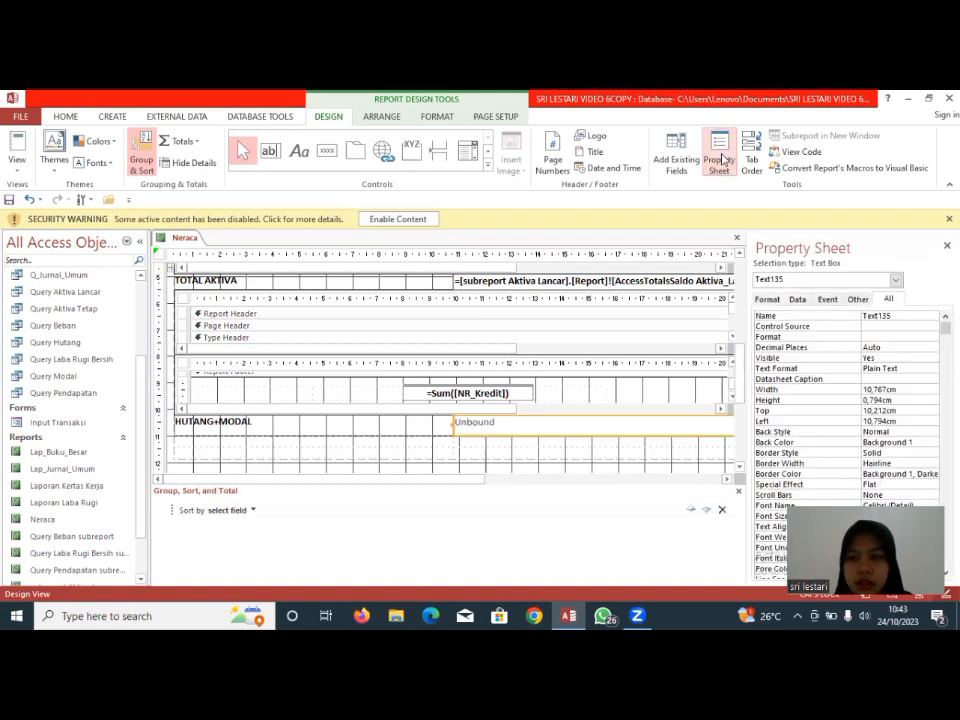
click(912, 314)
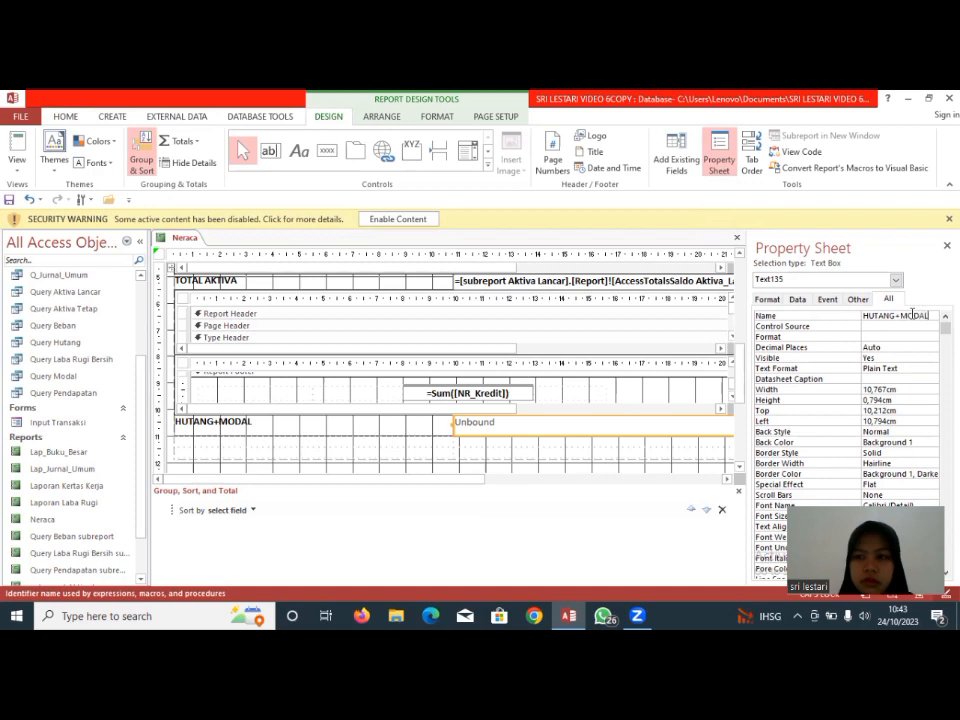
click(641, 168)
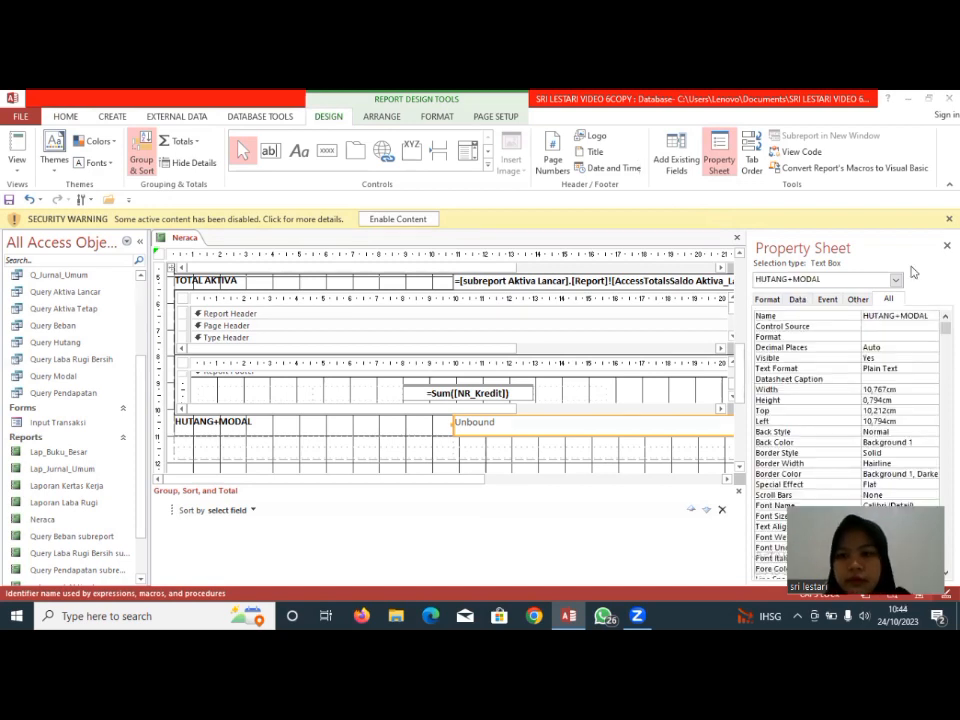
Start the HUTANG+MODAL text box's control source expression with [subreport Hutang].Report![AccessTotalsSaldo Aktiva_Lancar]
right_click(886, 327)
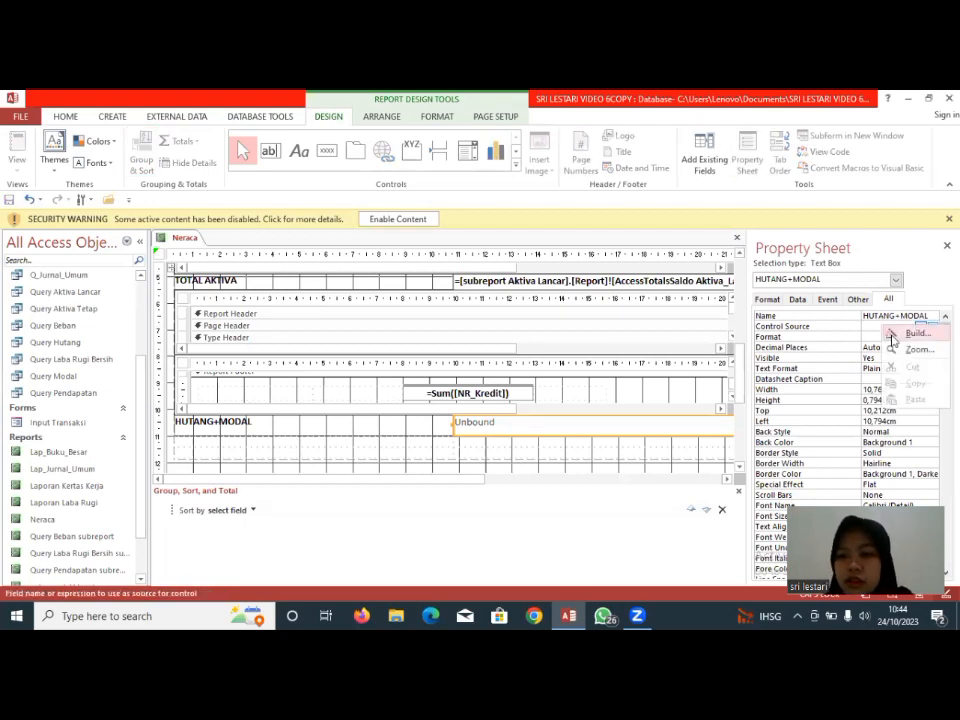
click(898, 334)
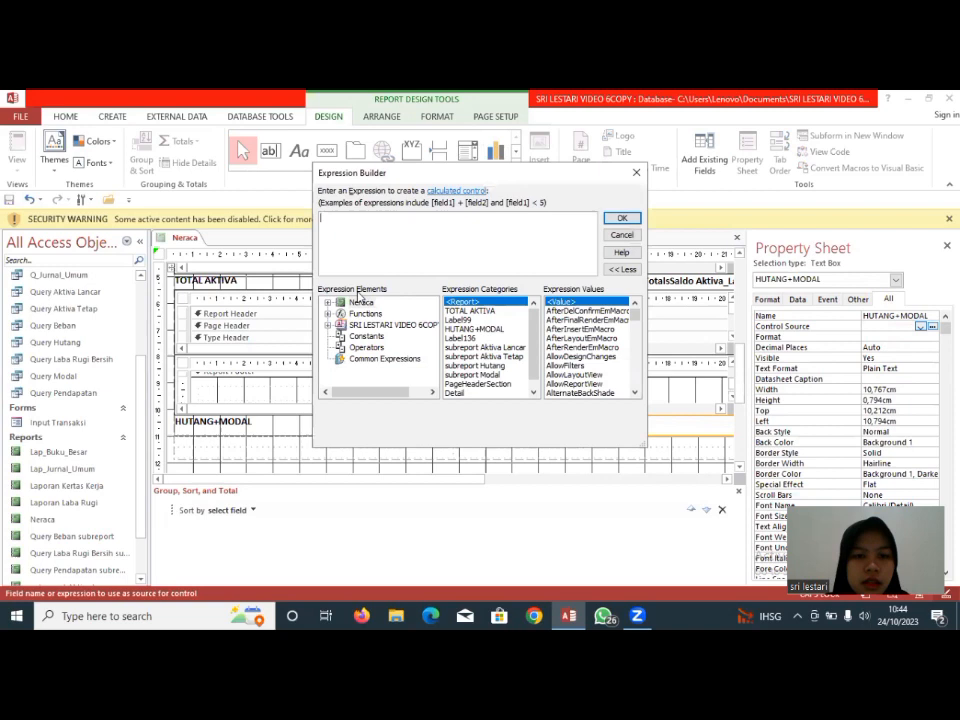
click(329, 302)
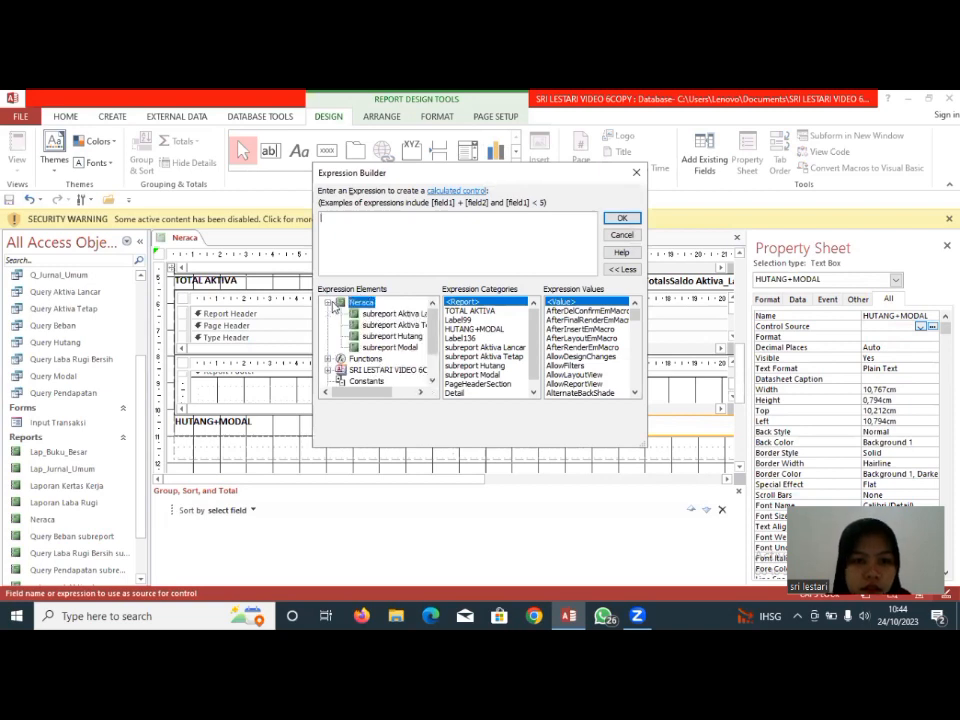
click(384, 337)
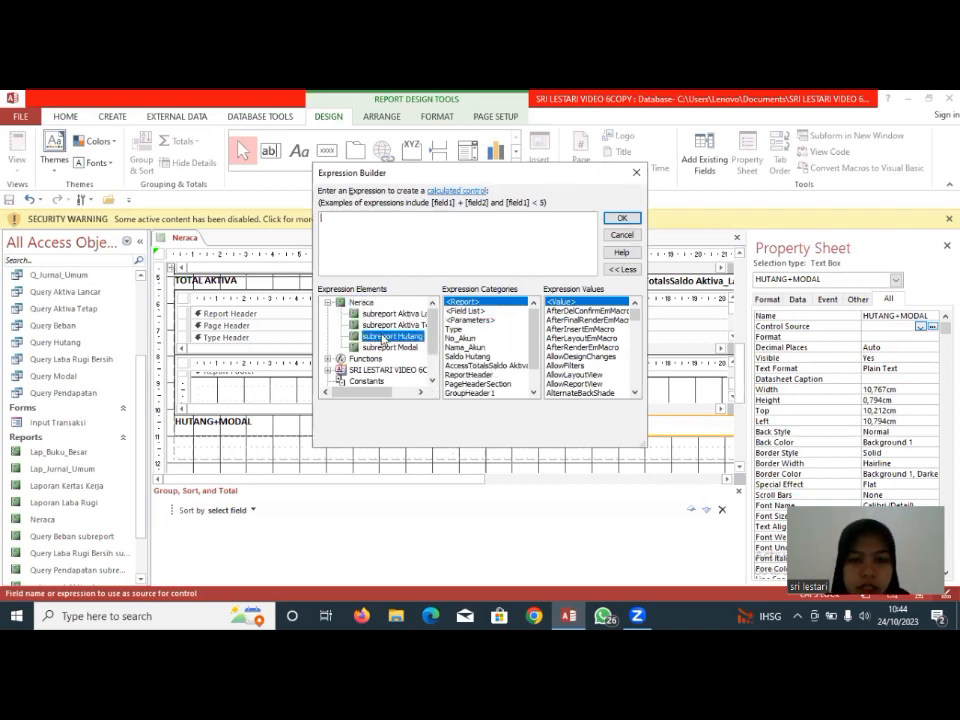
double_click(514, 366)
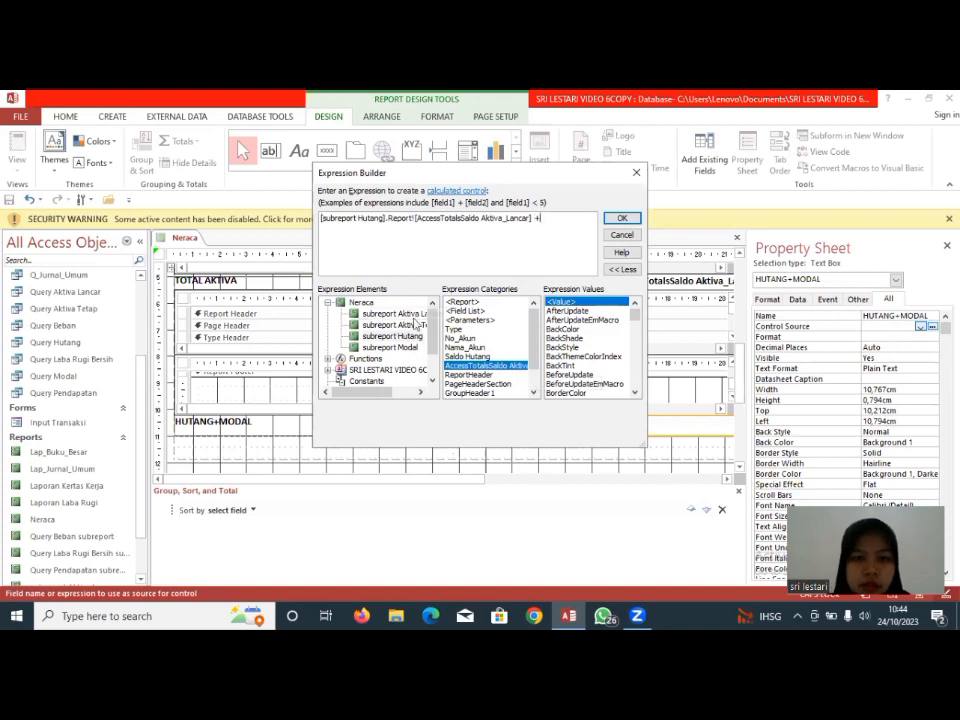
Add + [subreport Modal].Report![AccessTotalsSaldo Aktiva_Tetap] to the HUTANG+MODAL expression and apply it
click(390, 347)
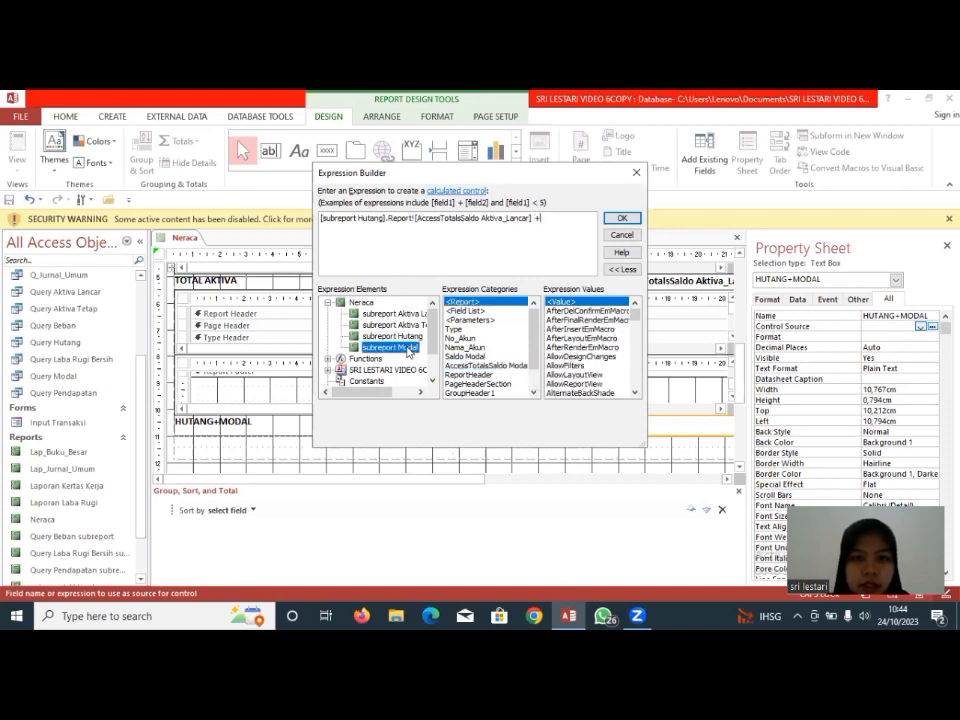
text(+)
double_click(512, 369)
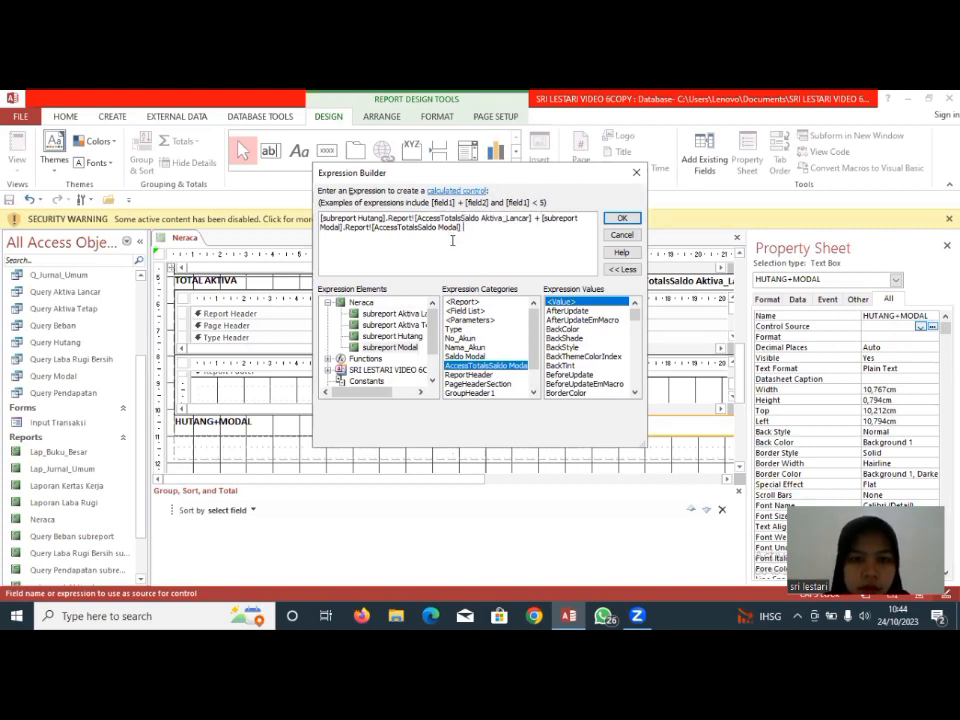
key(BackSpace)
key(BackSpace)
key(BackSpace)
key(BackSpace)
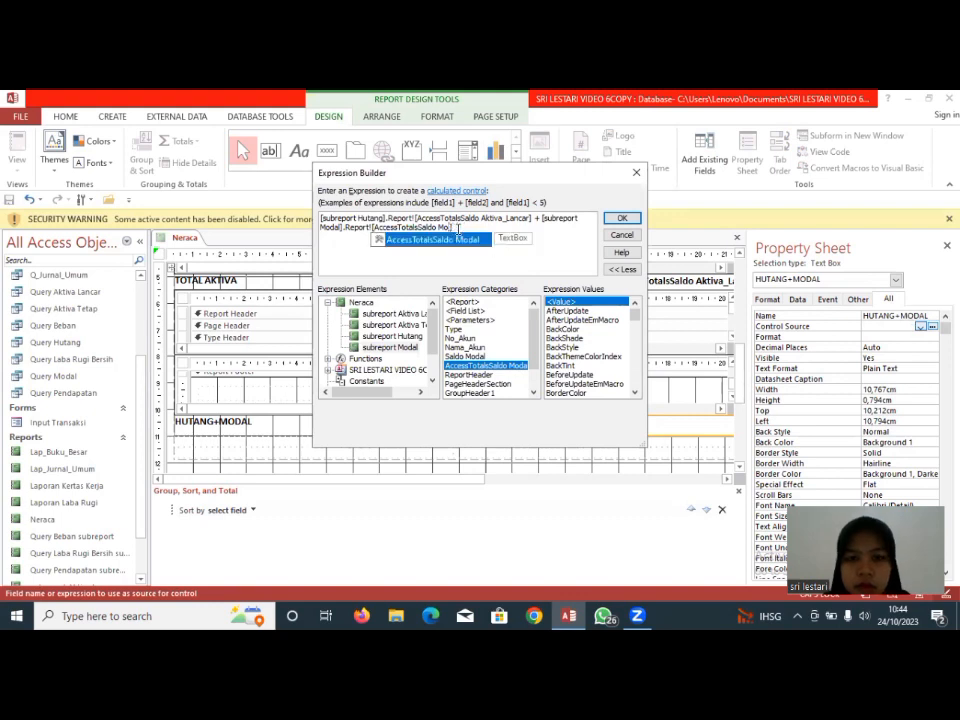
text(al)
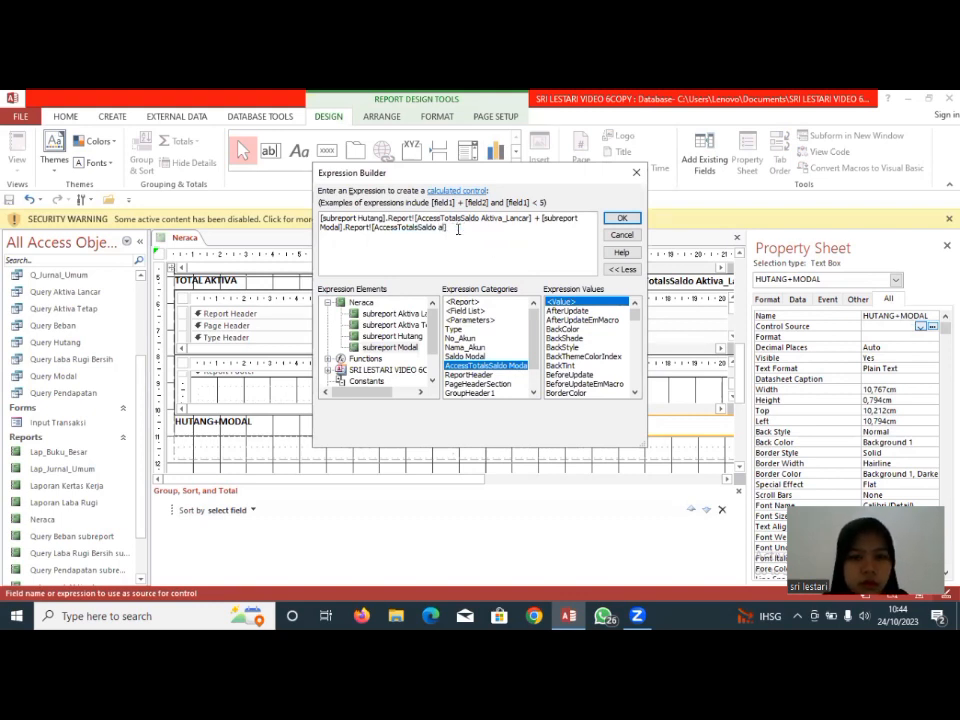
key(BackSpace)
text(Aktiva_Tetap)
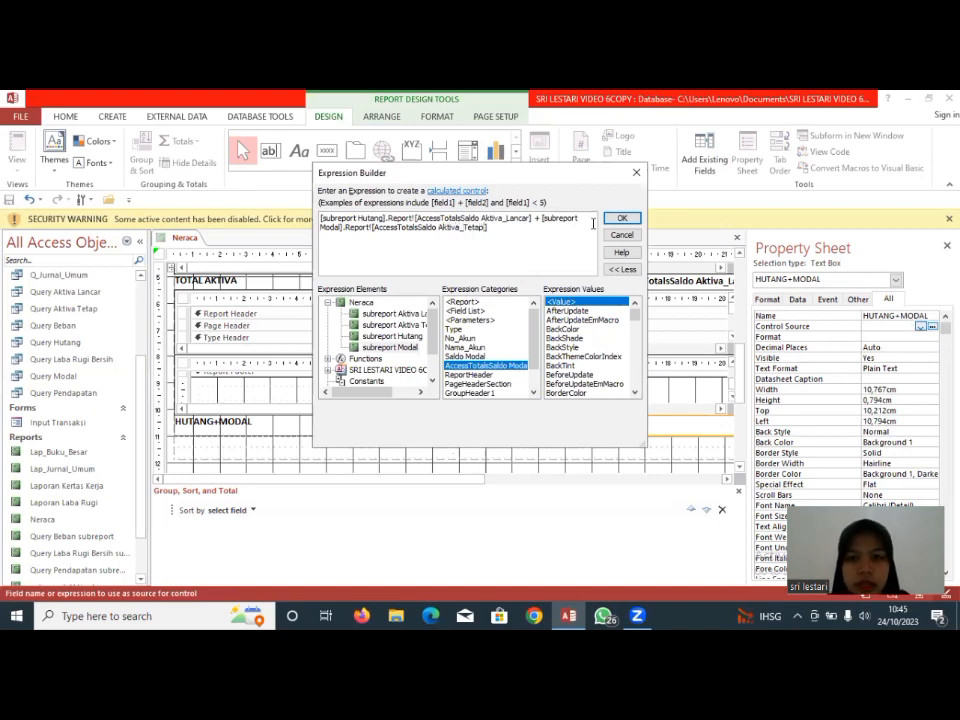
click(620, 217)
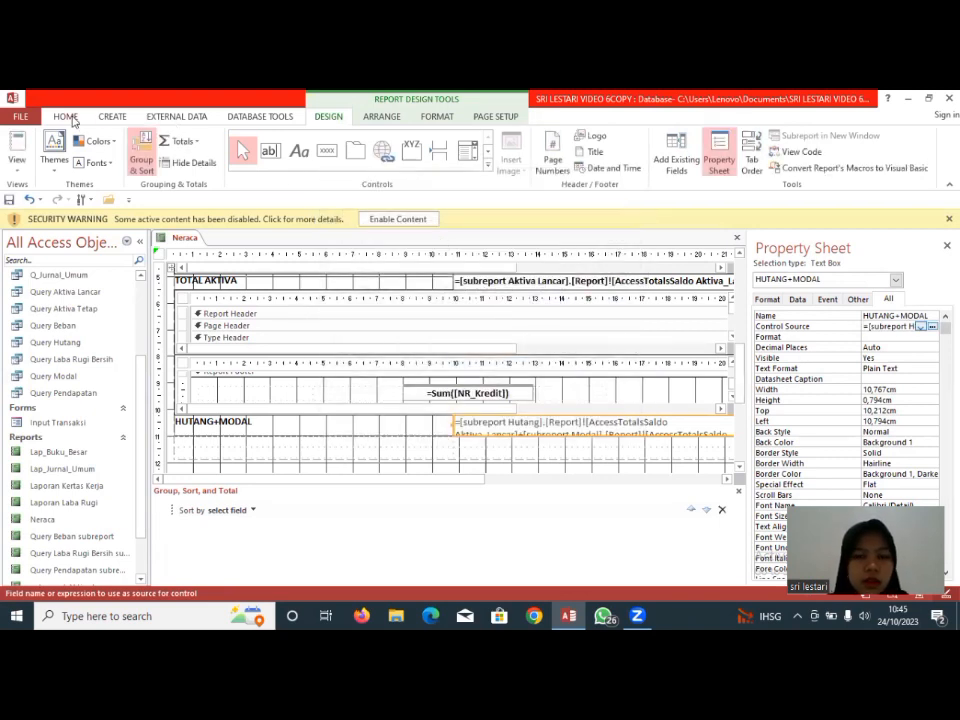
Make the text of the HUTANG+MODAL text box bold
click(65, 117)
click(551, 165)
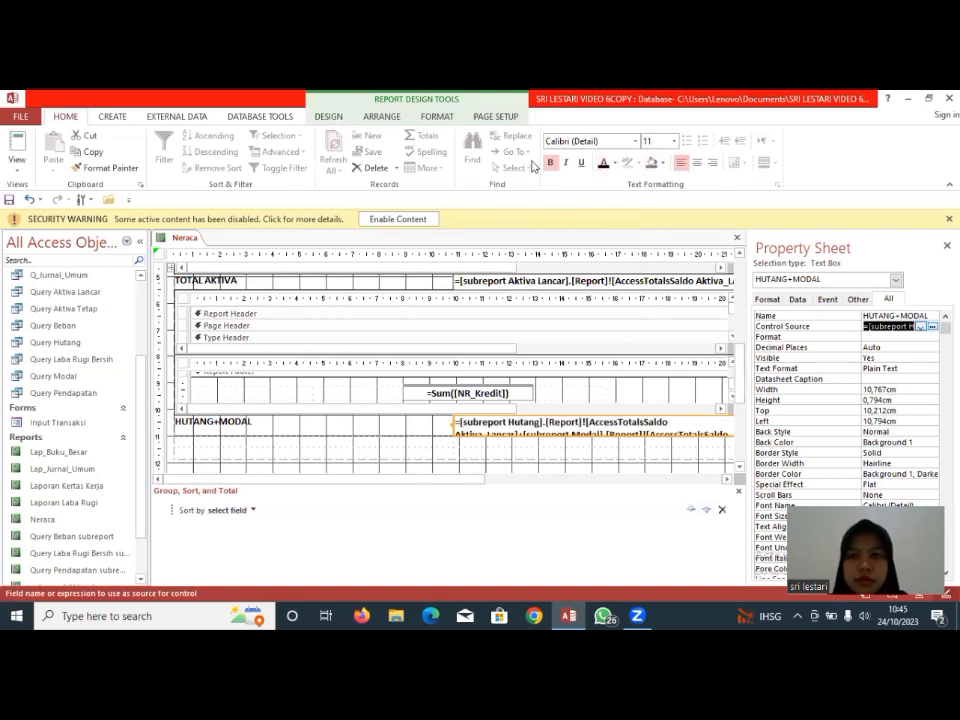
click(533, 167)
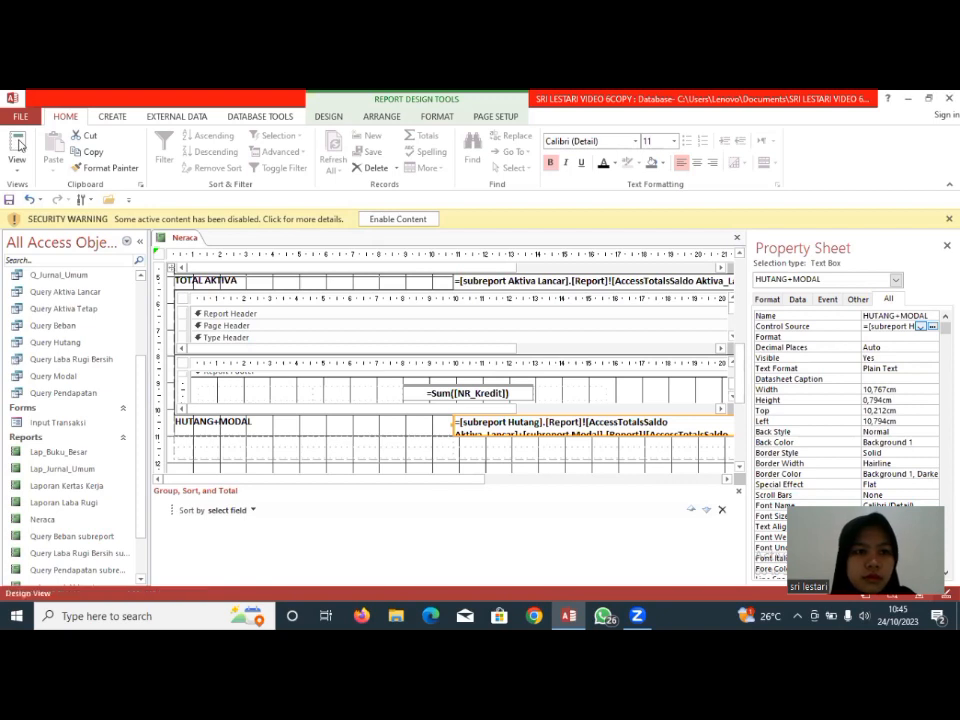
Display the report in Report View and examine the TOTAL AKTIVA and HUTANG+MODAL rows with the subreports above them
click(18, 145)
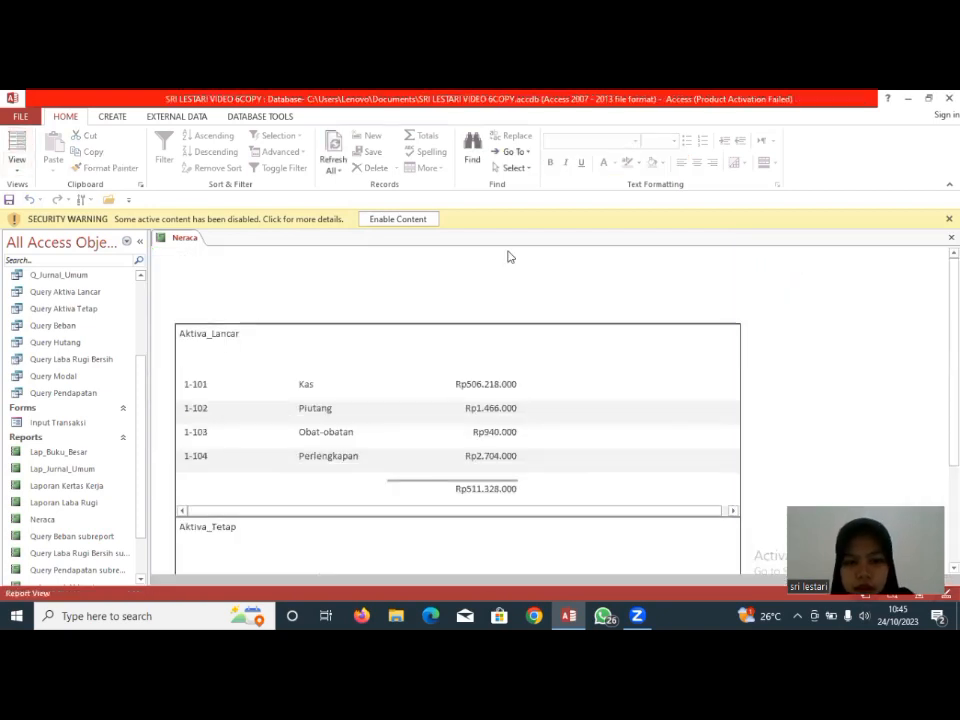
scroll(844, 386, down, 5)
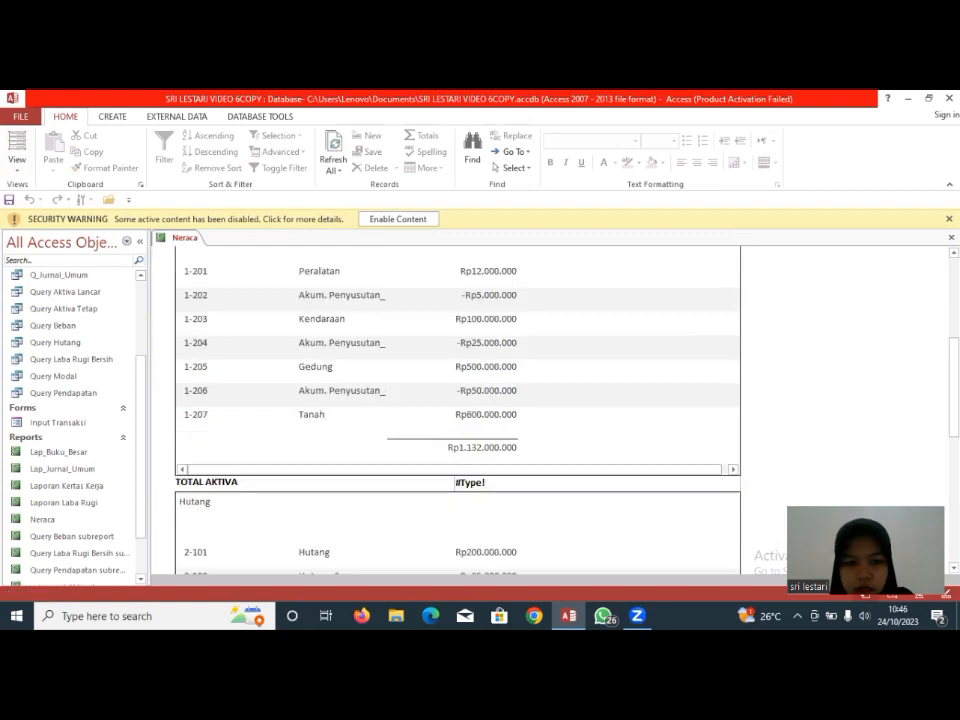
scroll(458, 410, down, 3)
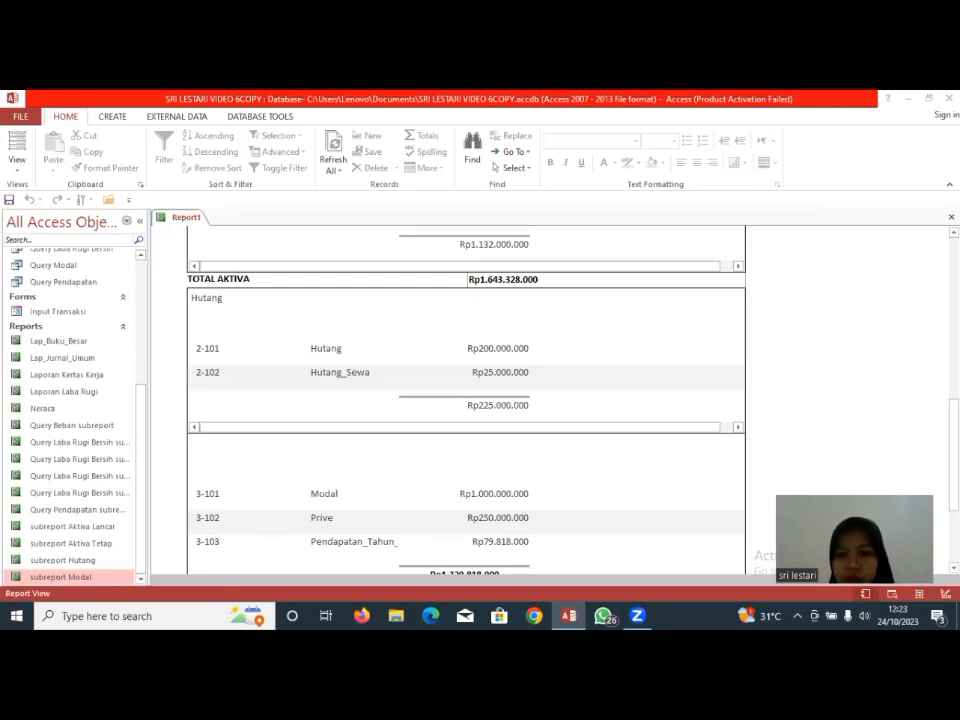
scroll(466, 400, down, 3)
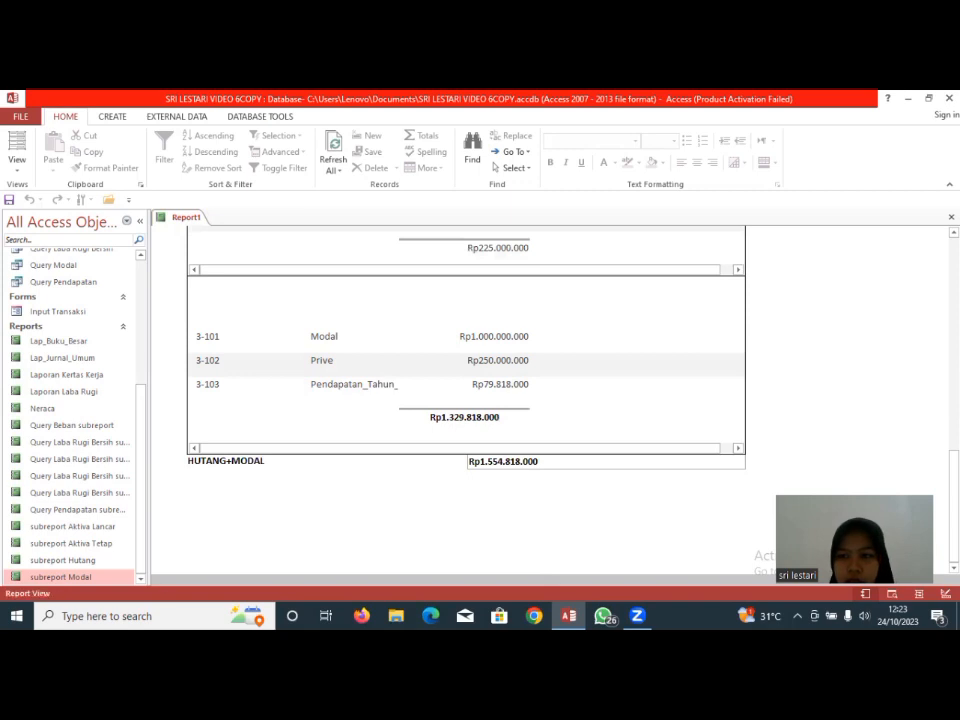
scroll(466, 400, up, 4)
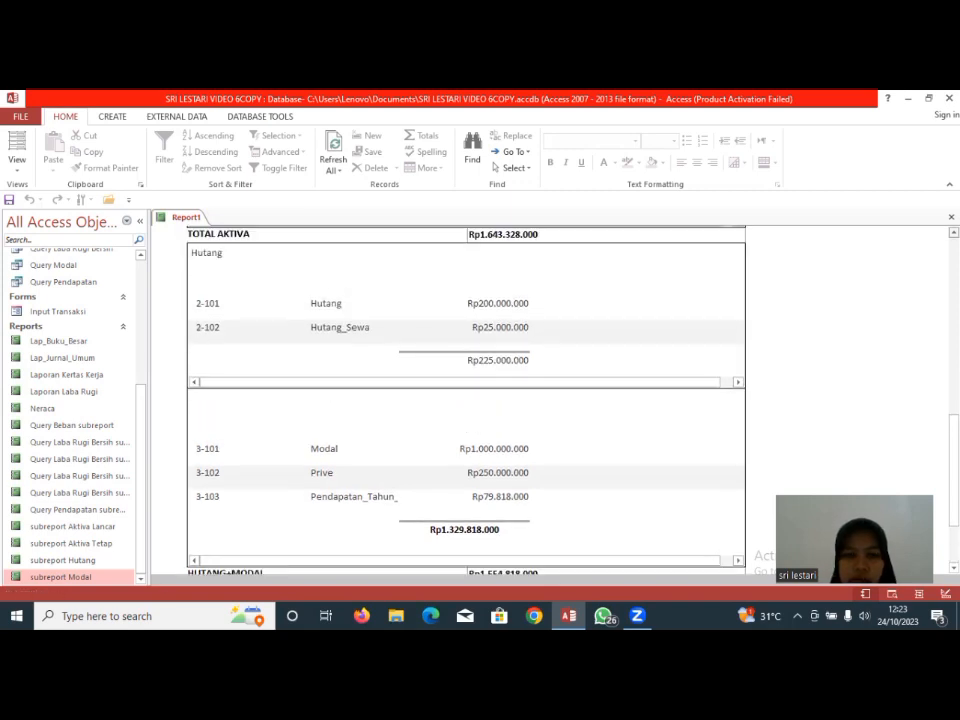
scroll(466, 400, up, 4)
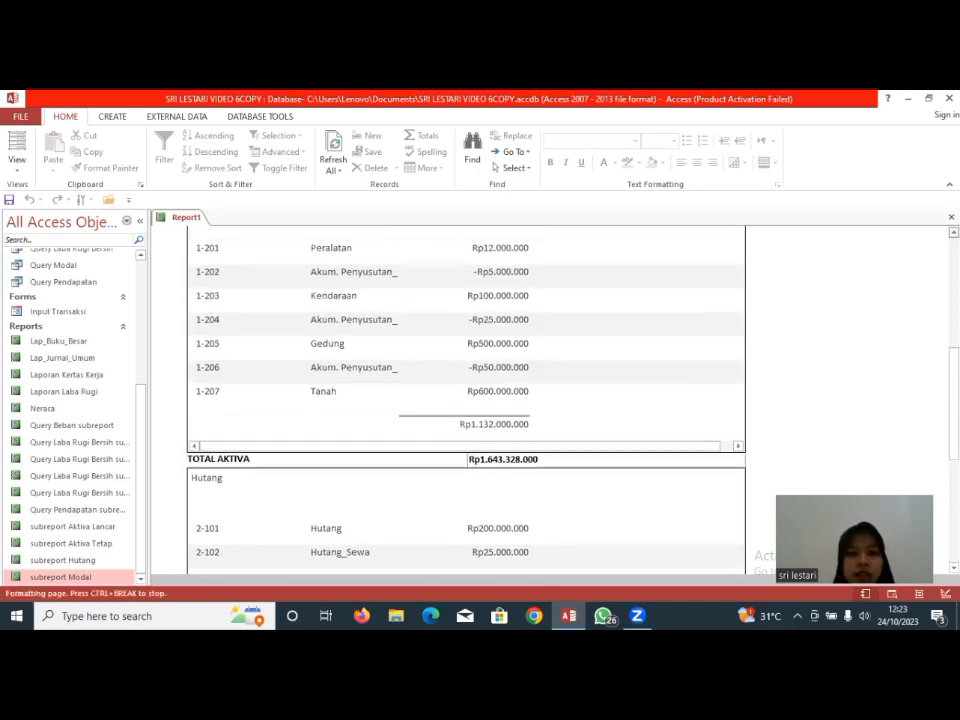
scroll(466, 400, up, 2)
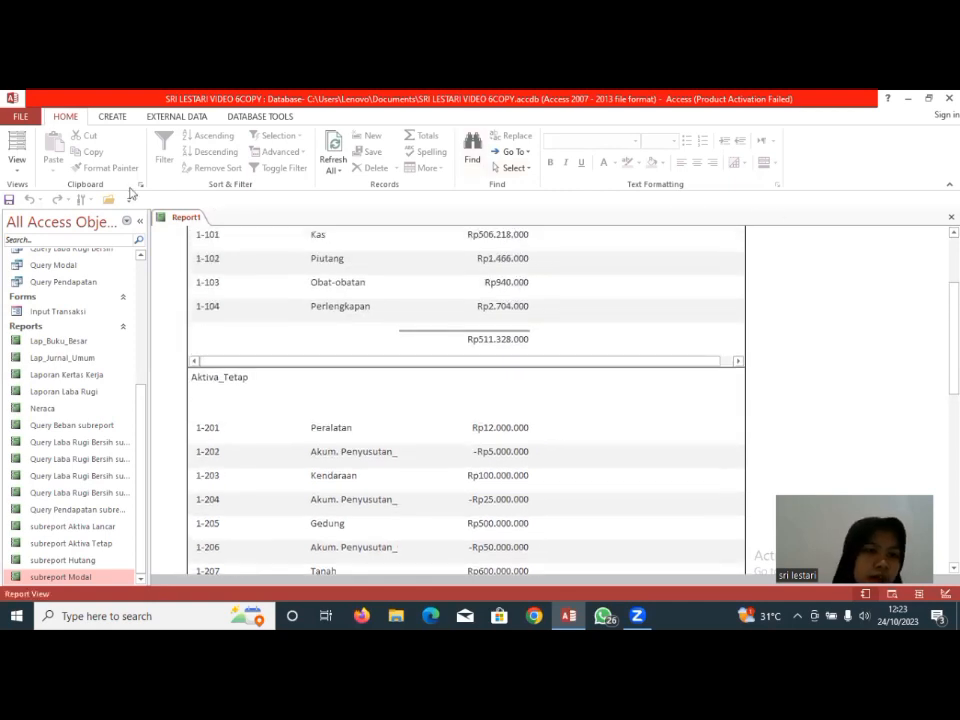
Return to Design View and insert the Query Laba Rugi Bersih subreport beneath subreport Modal in the Detail section
click(17, 175)
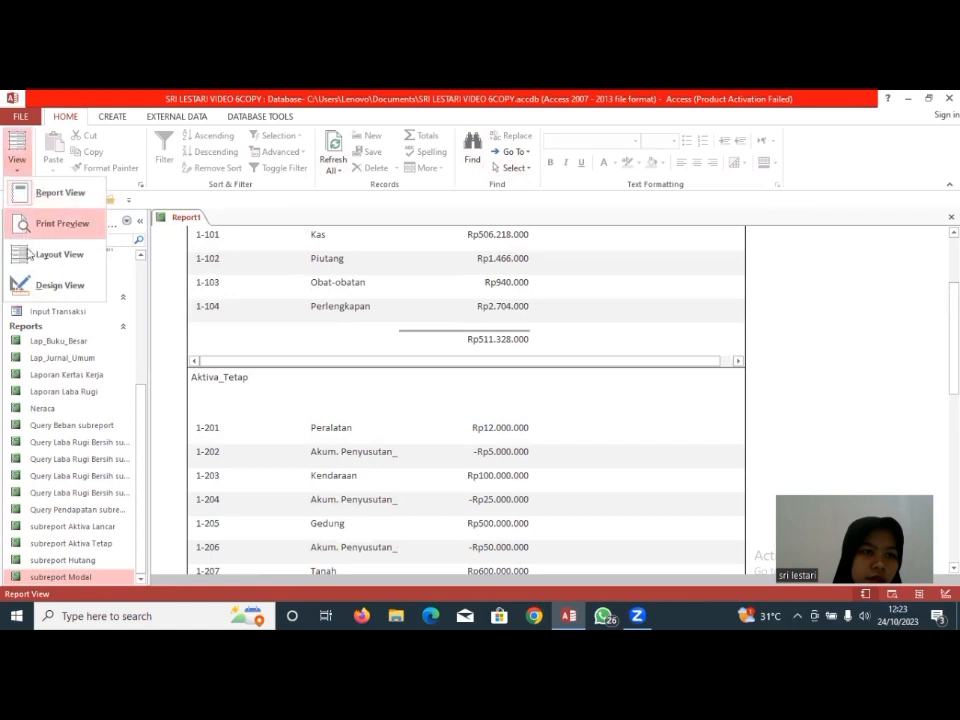
click(33, 288)
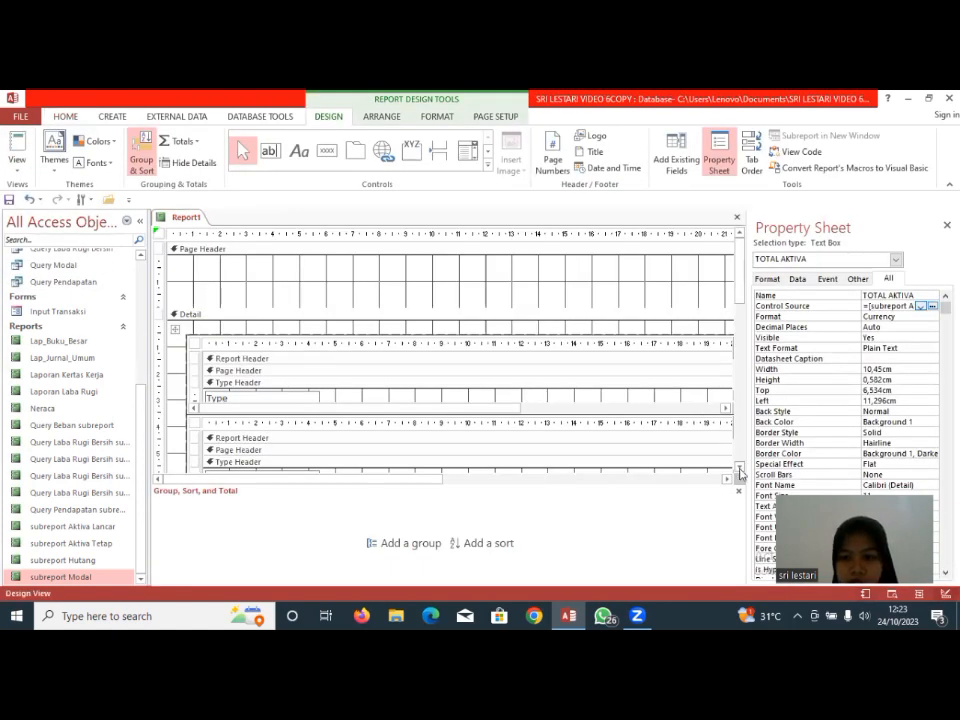
scroll(741, 470, down, 5)
scroll(741, 470, down, 5)
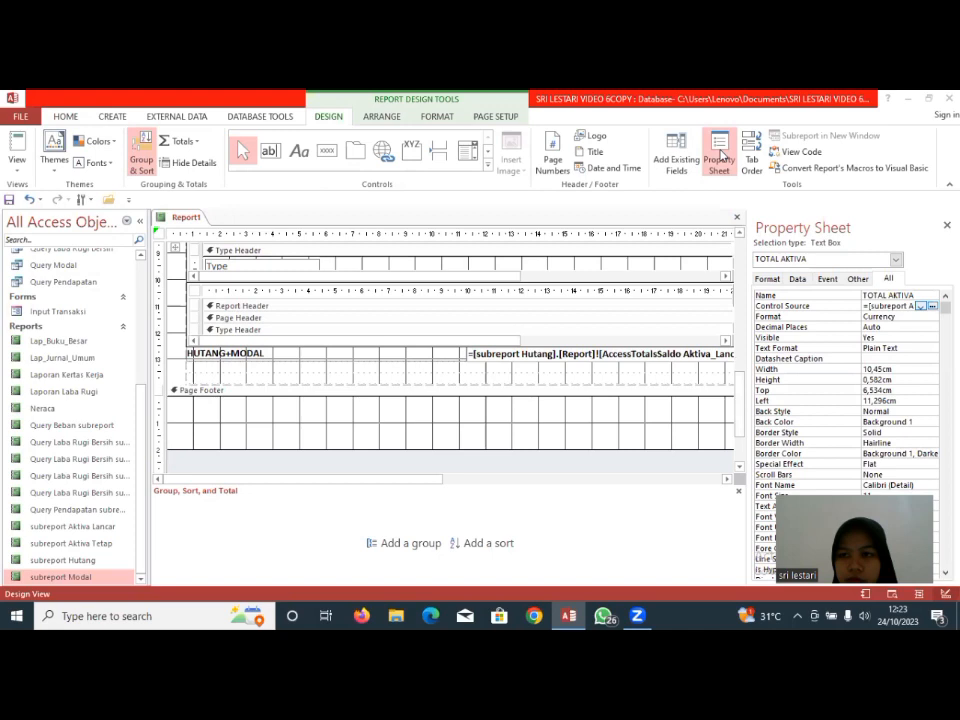
click(720, 153)
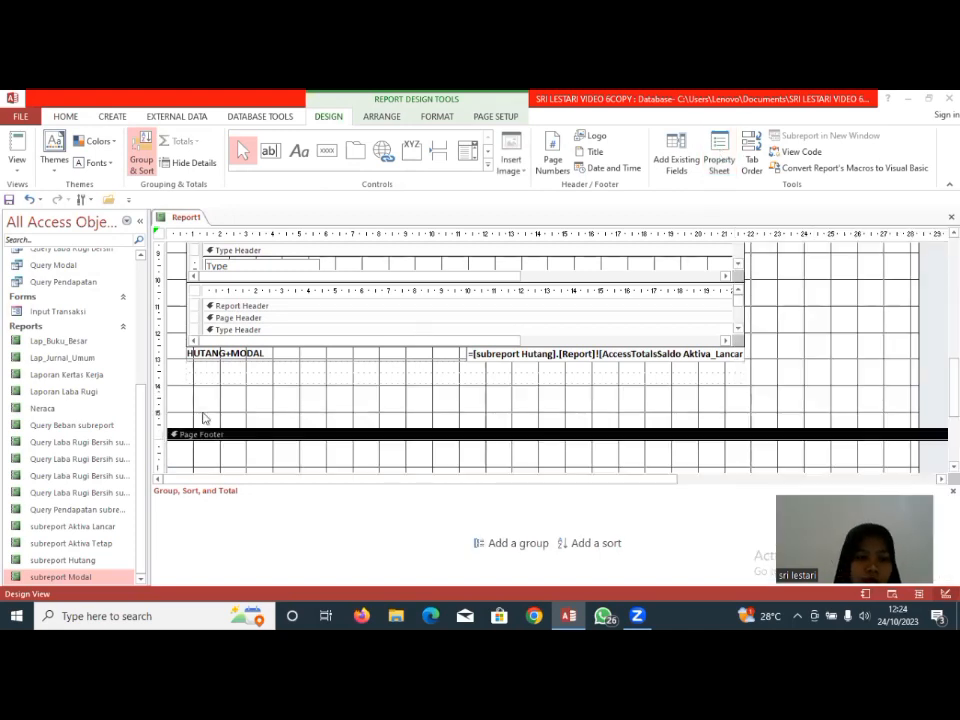
click(83, 478)
drag(83, 480, 190, 384)
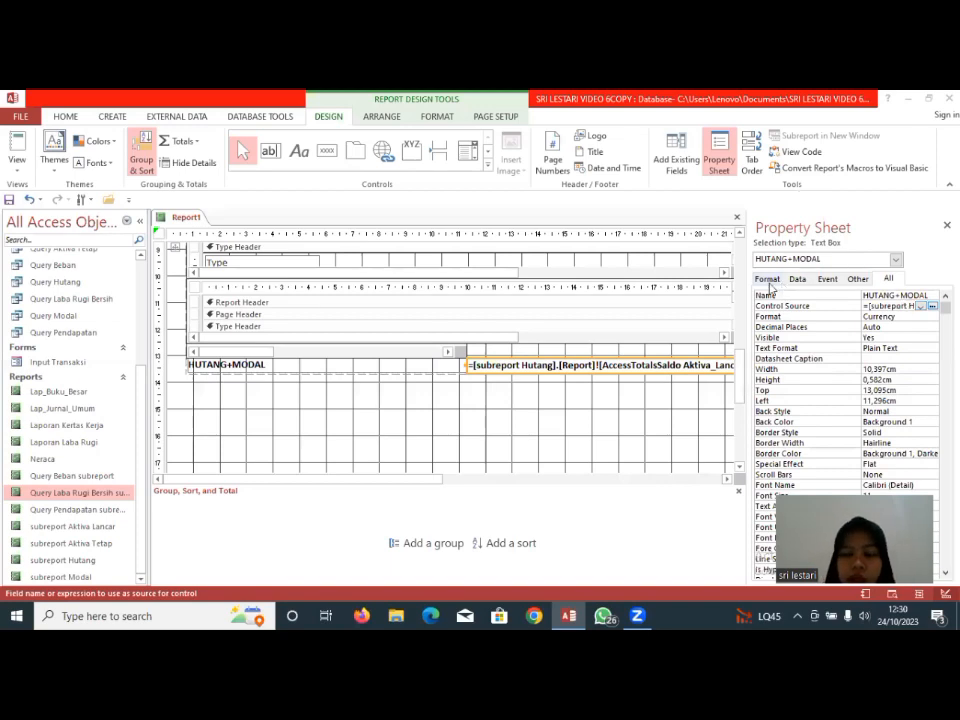
Display Report1 in Report View and compare the HUTANG+MODAL total with TOTAL AKTIVA
click(18, 145)
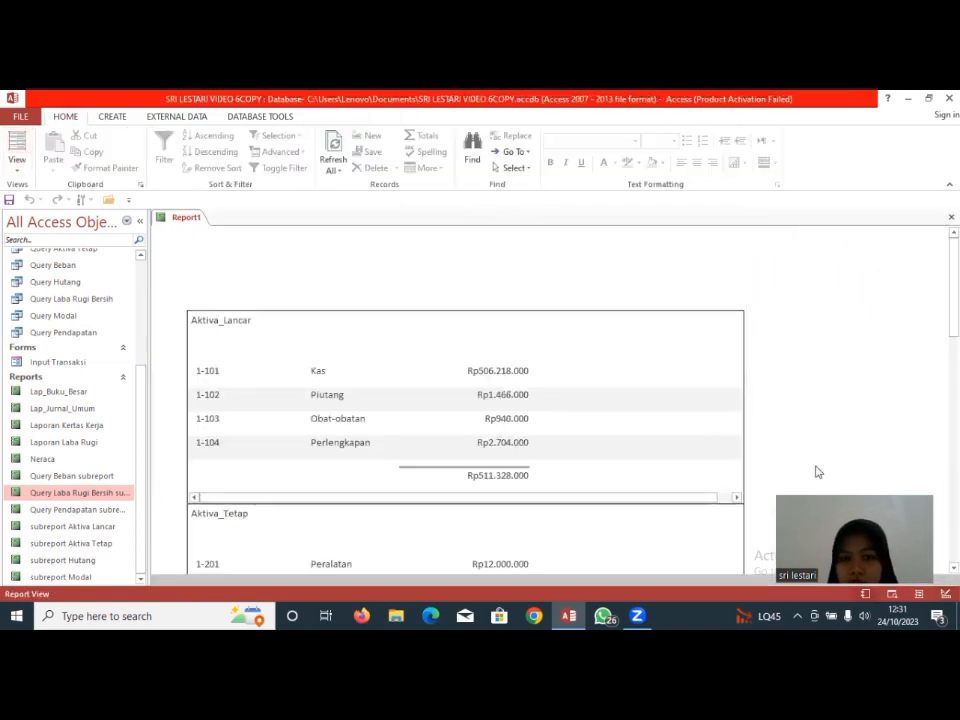
scroll(465, 400, down, 10)
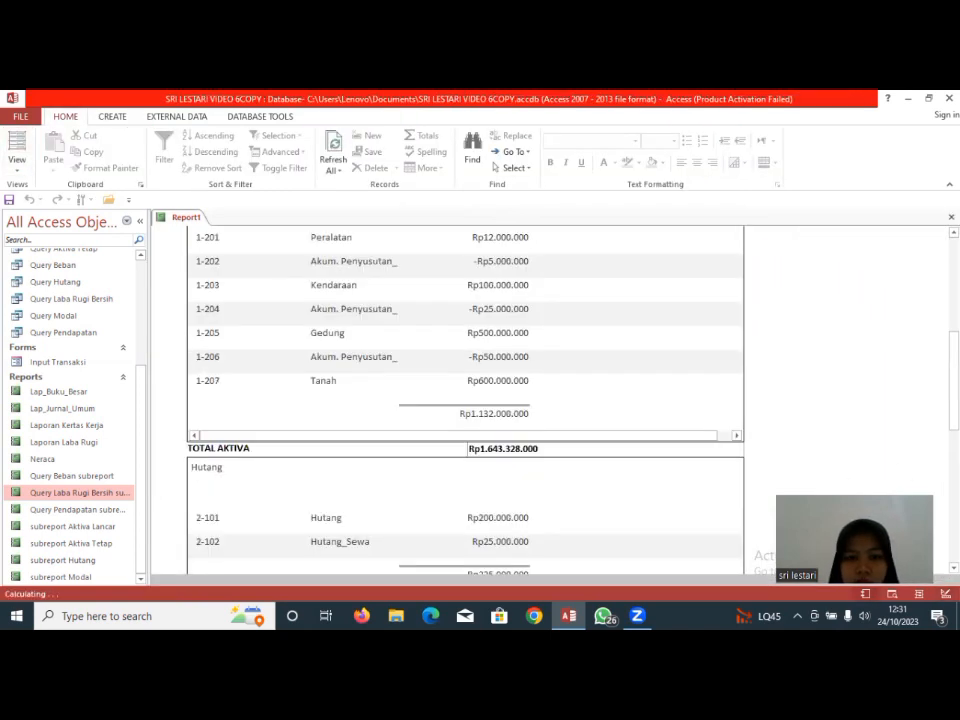
scroll(465, 400, down, 10)
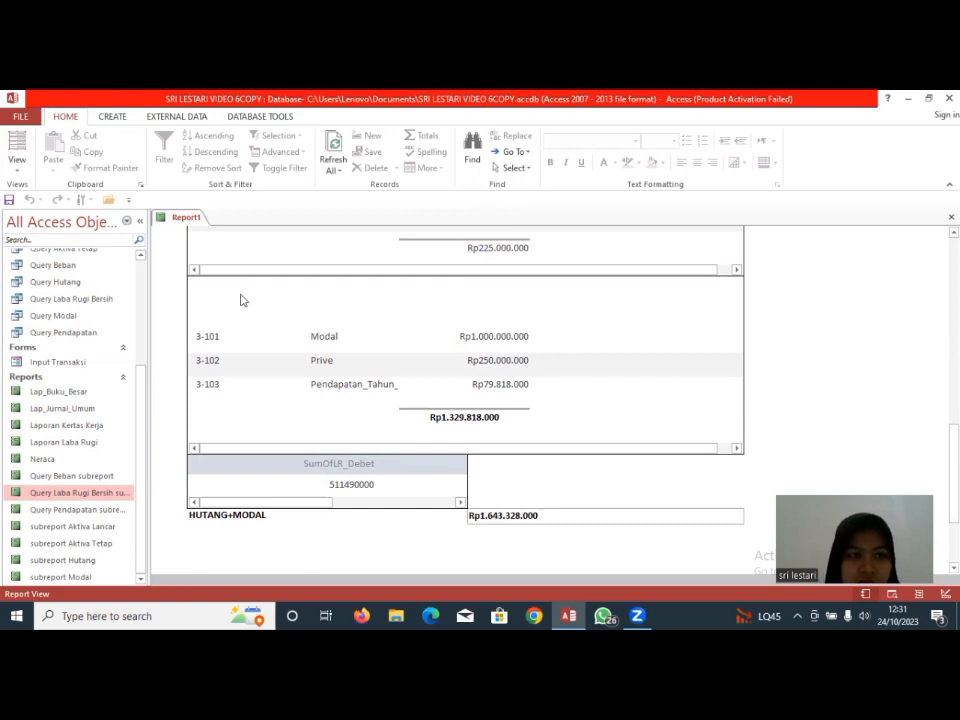
Return Report1 to Design View and inspect the HUTANG+MODAL row beneath the subreports in the Detail section
click(16, 170)
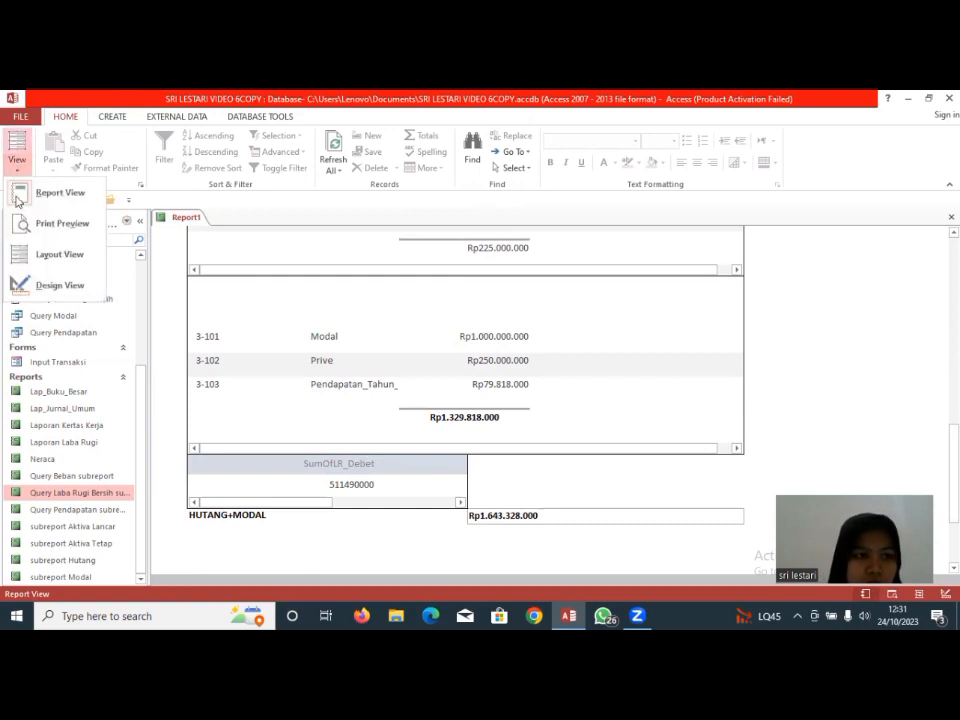
click(40, 286)
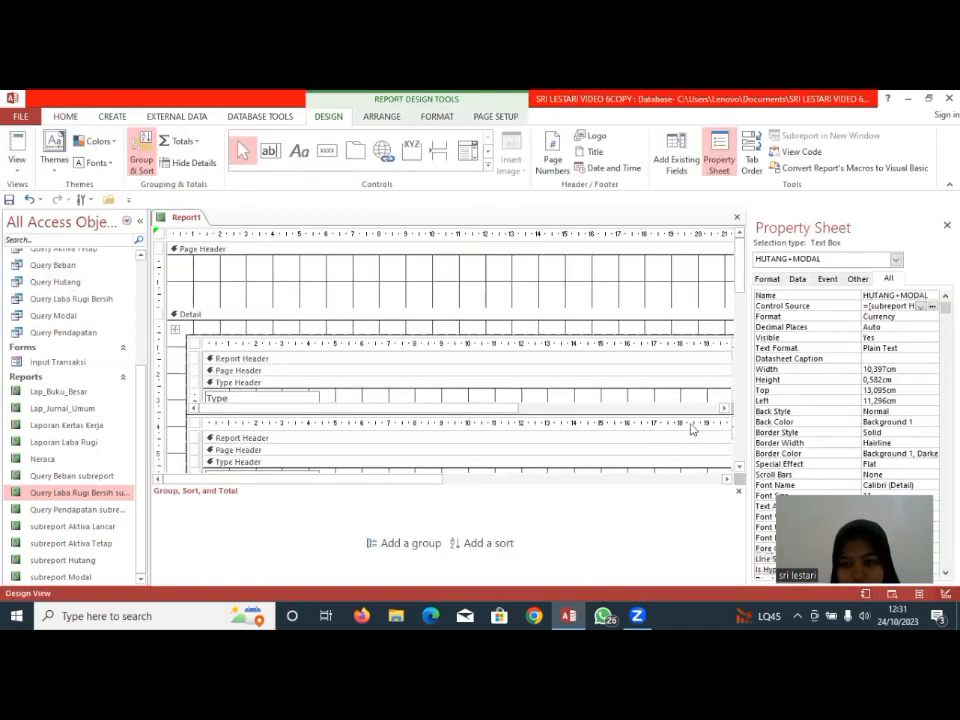
scroll(740, 470, down, 3)
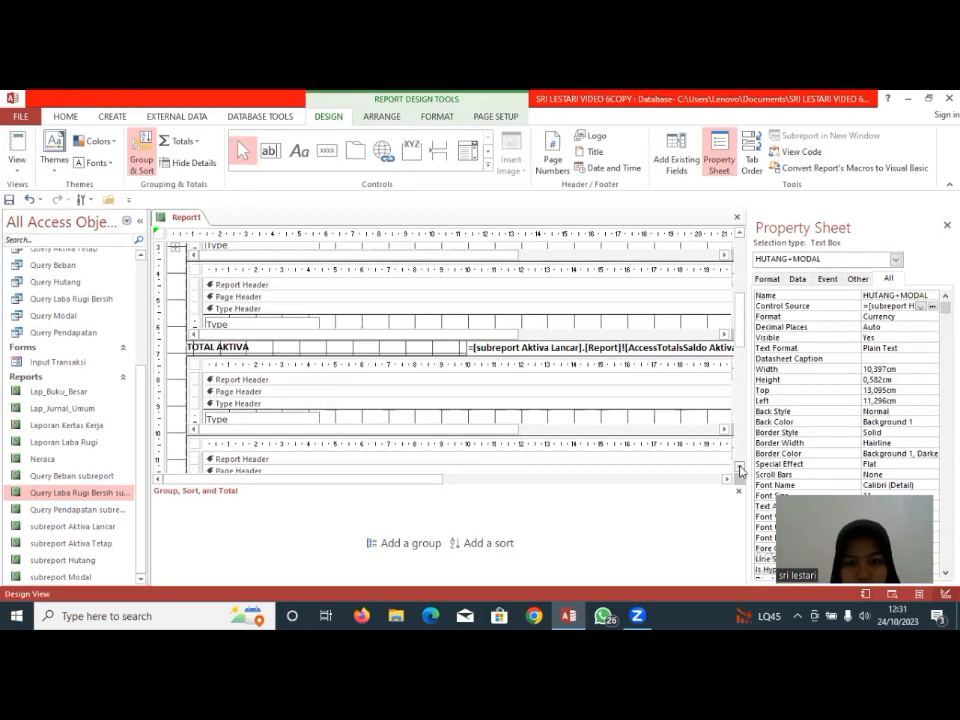
scroll(741, 474, down, 2)
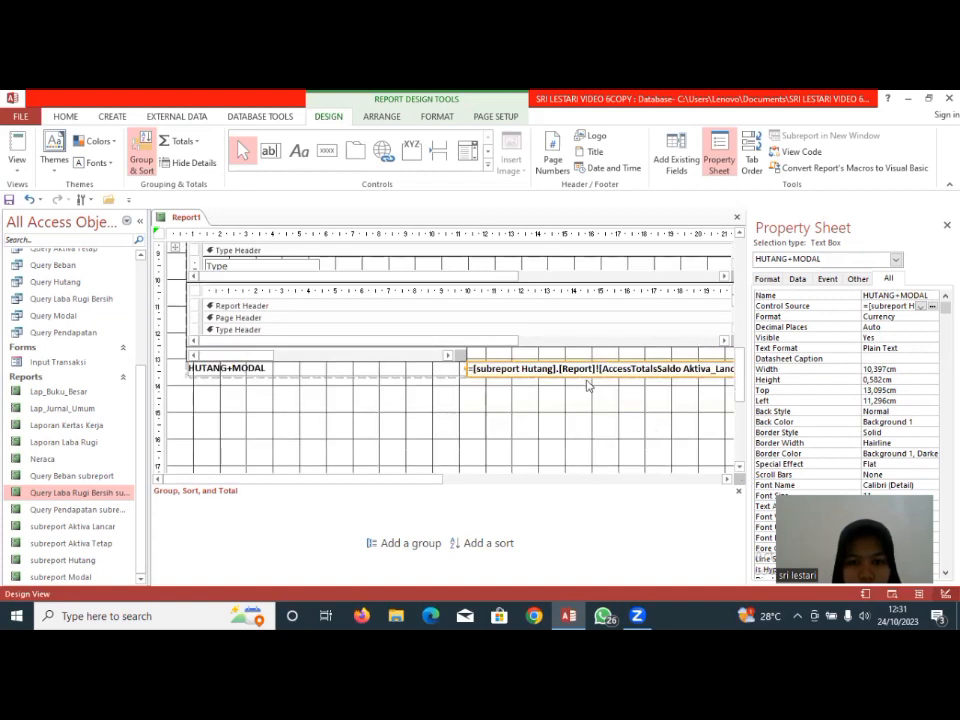
click(593, 354)
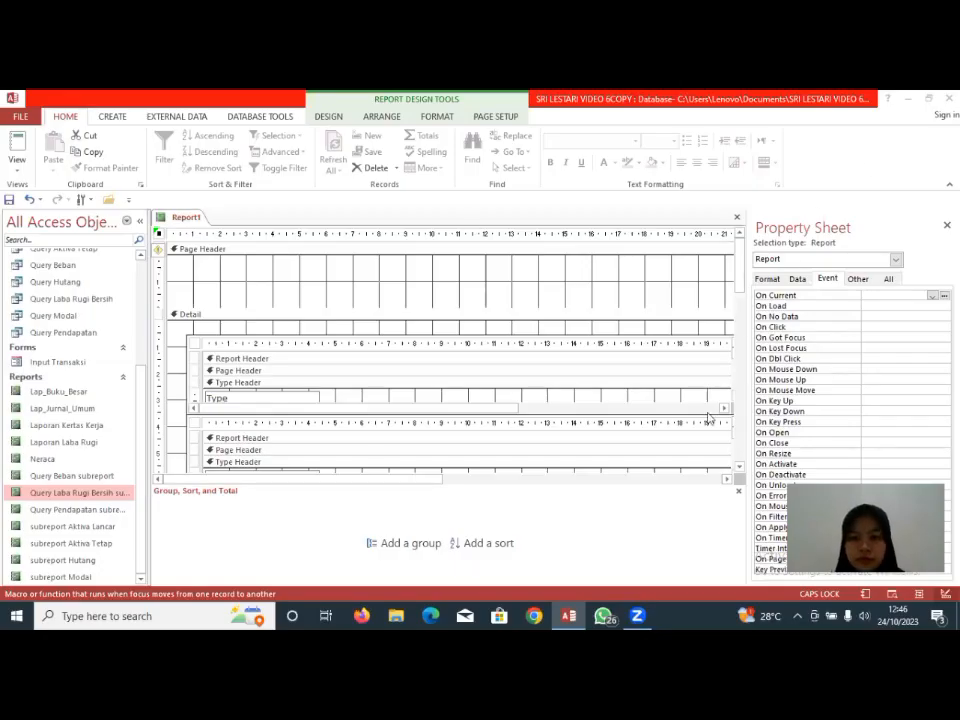
Select the TOTAL AKTIVA text box in the Detail section and show all of its properties
scroll(740, 459, down, 3)
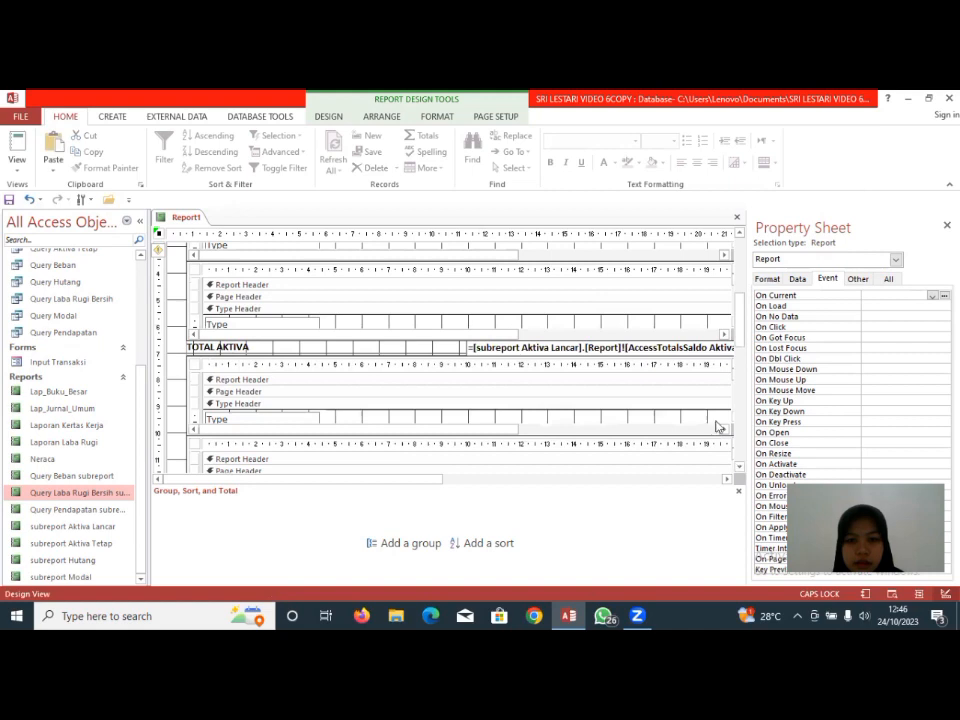
click(708, 350)
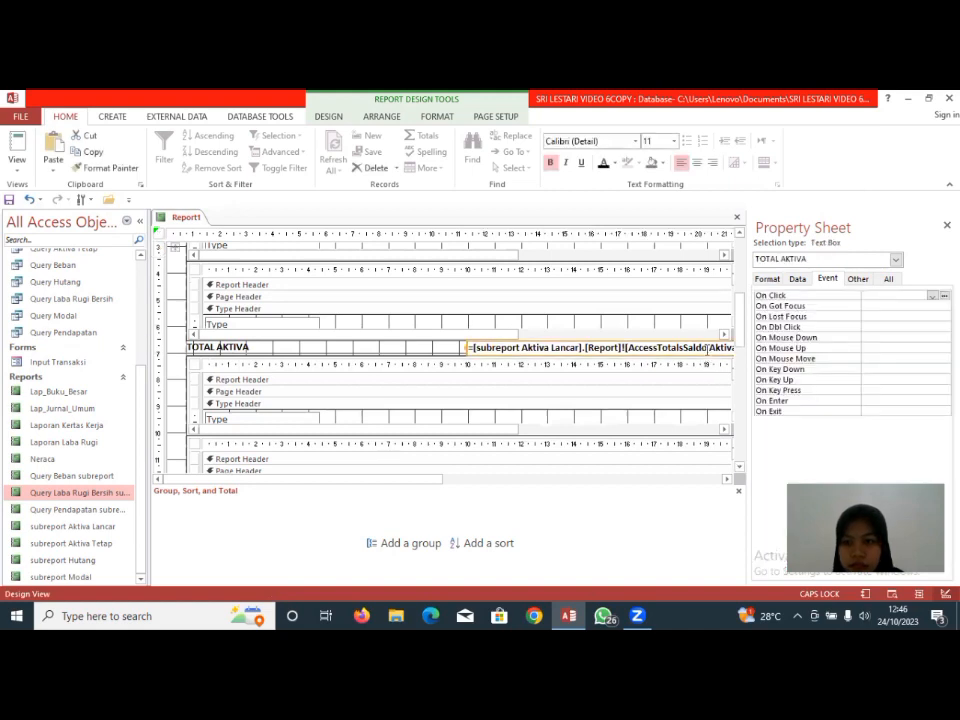
right_click(708, 347)
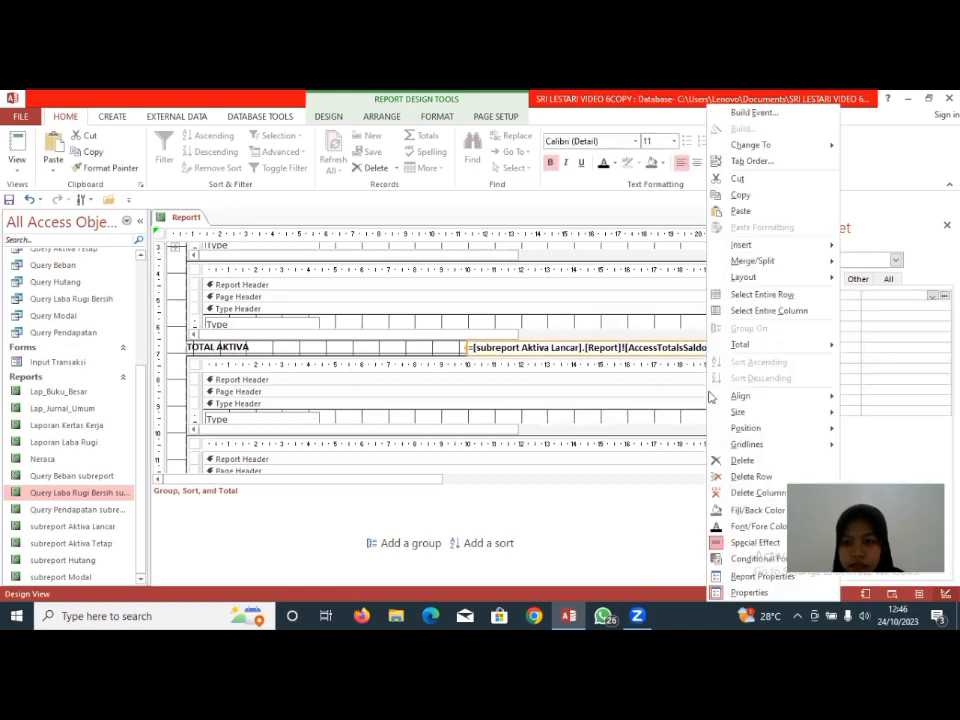
click(677, 343)
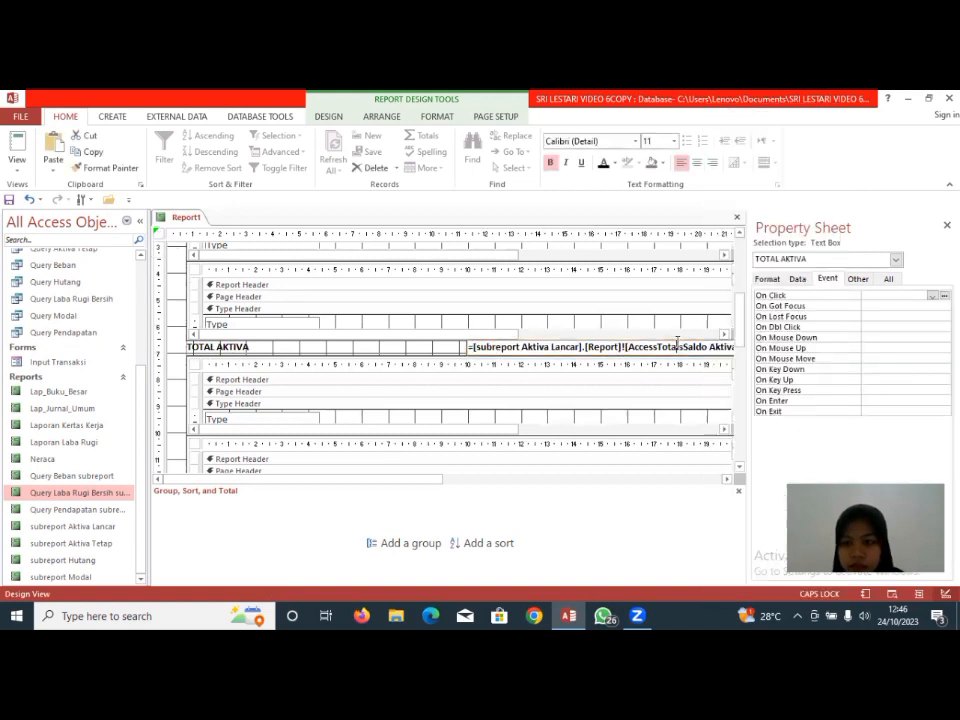
click(889, 279)
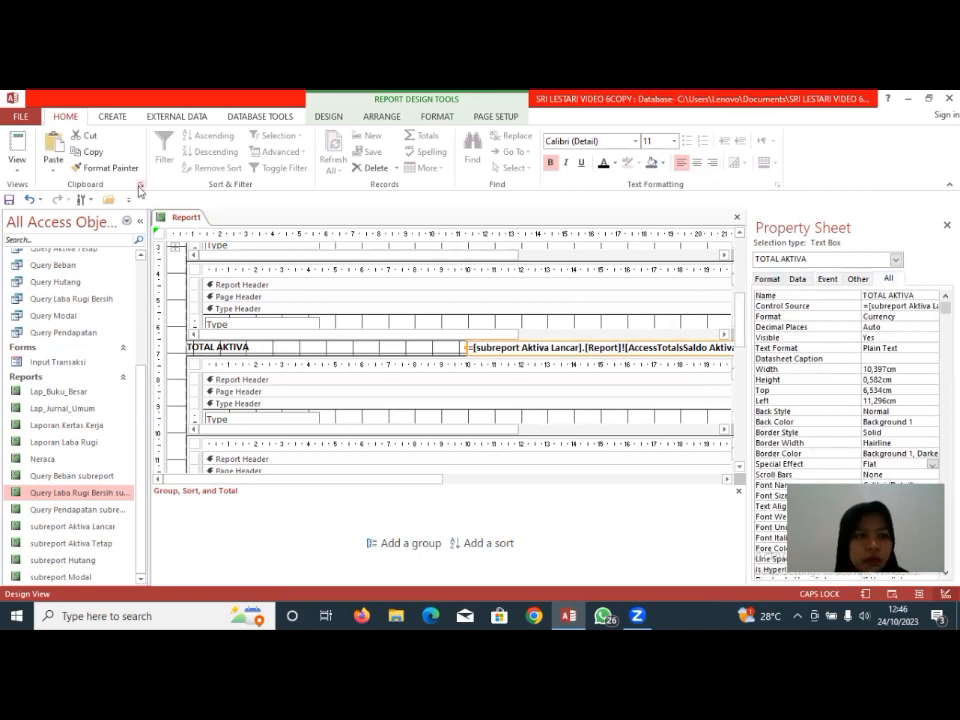
Display Report1 in Report View and examine every section from Aktiva_Lancar down to HUTANG+MODAL, including the TOTAL AKTIVA row
click(13, 148)
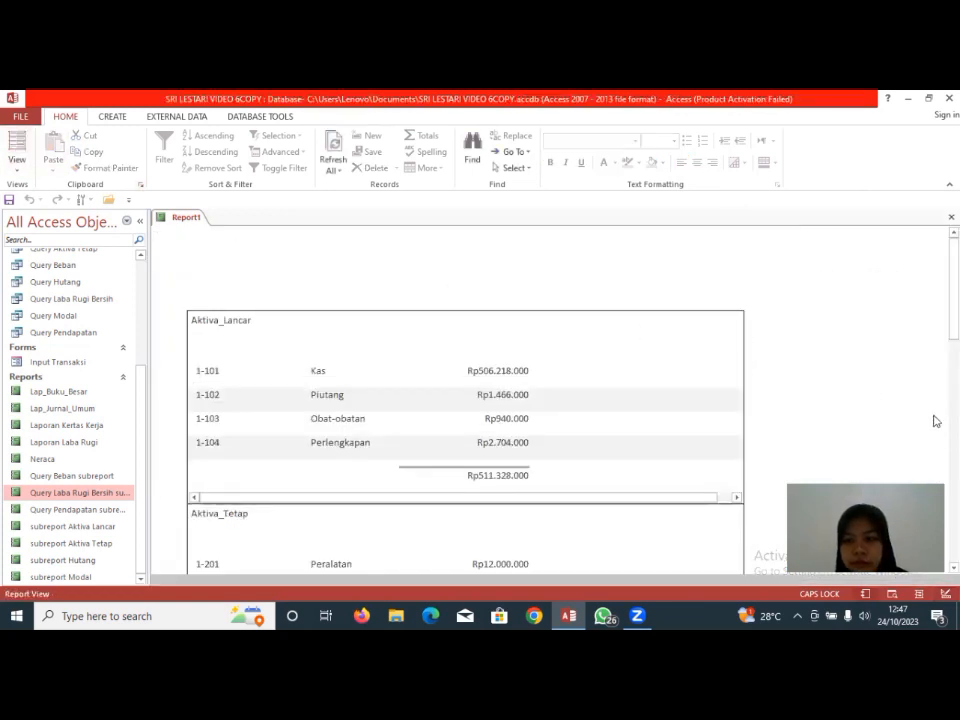
scroll(465, 400, down, 3)
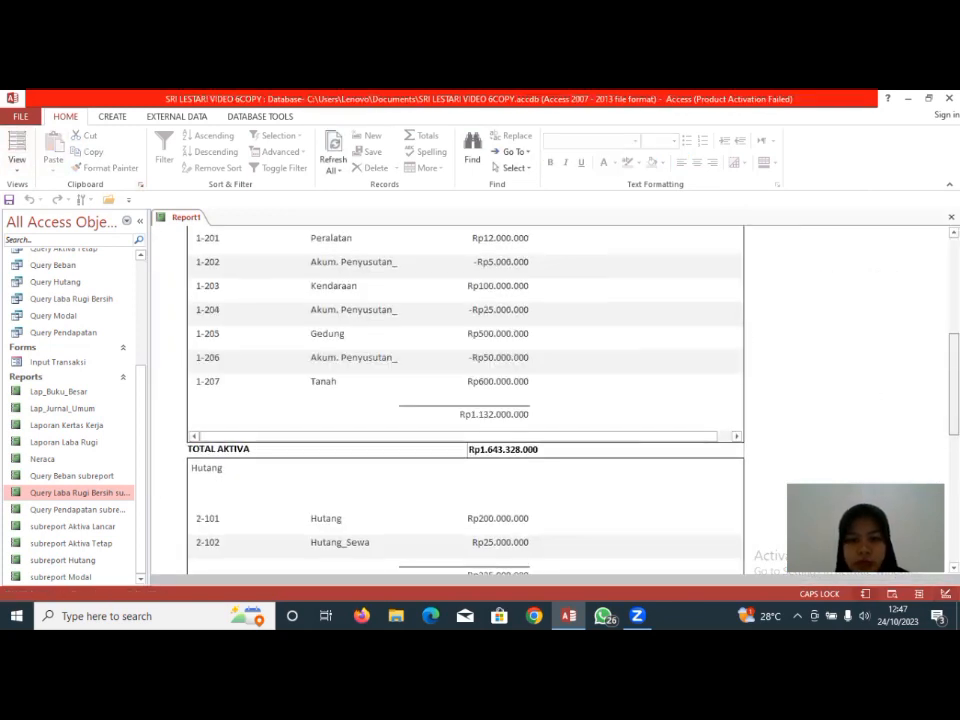
scroll(465, 400, down, 4)
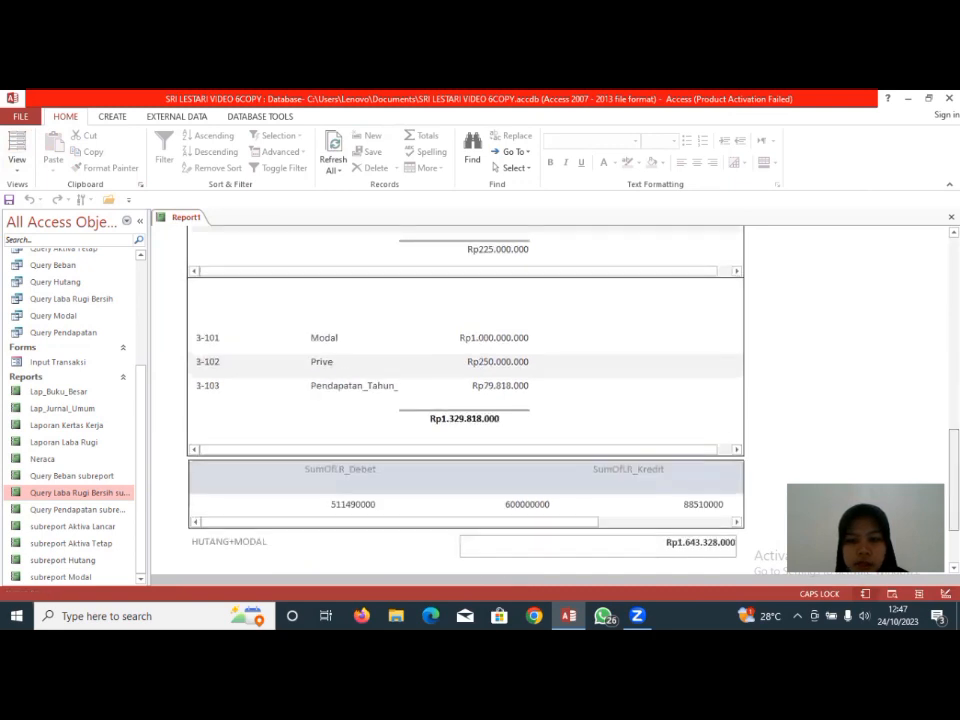
scroll(465, 400, down, 1)
scroll(465, 400, up, 6)
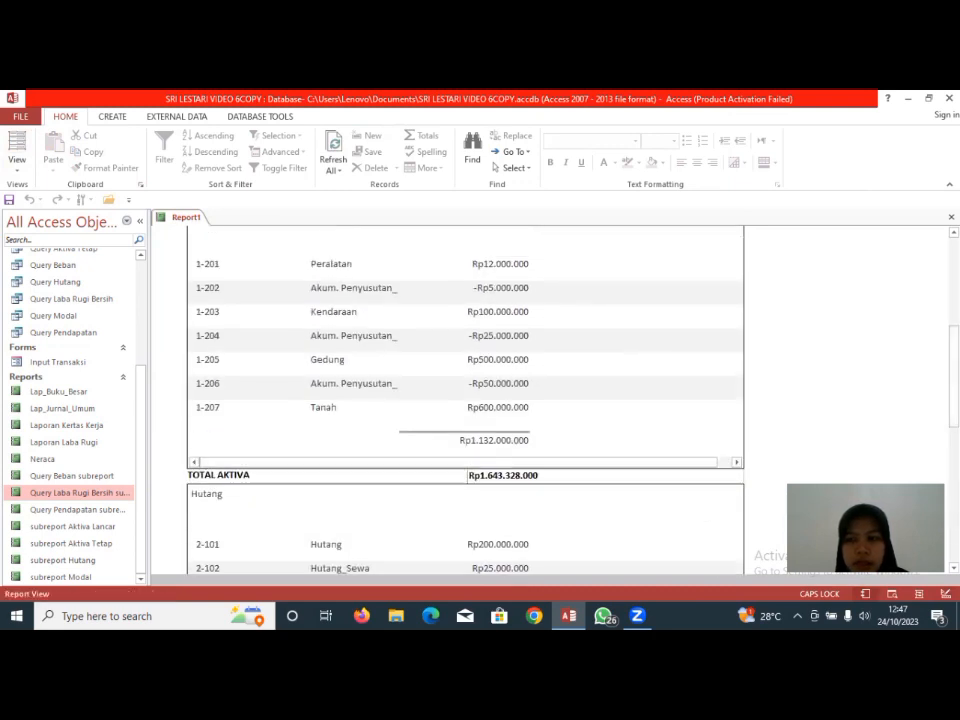
scroll(465, 400, up, 5)
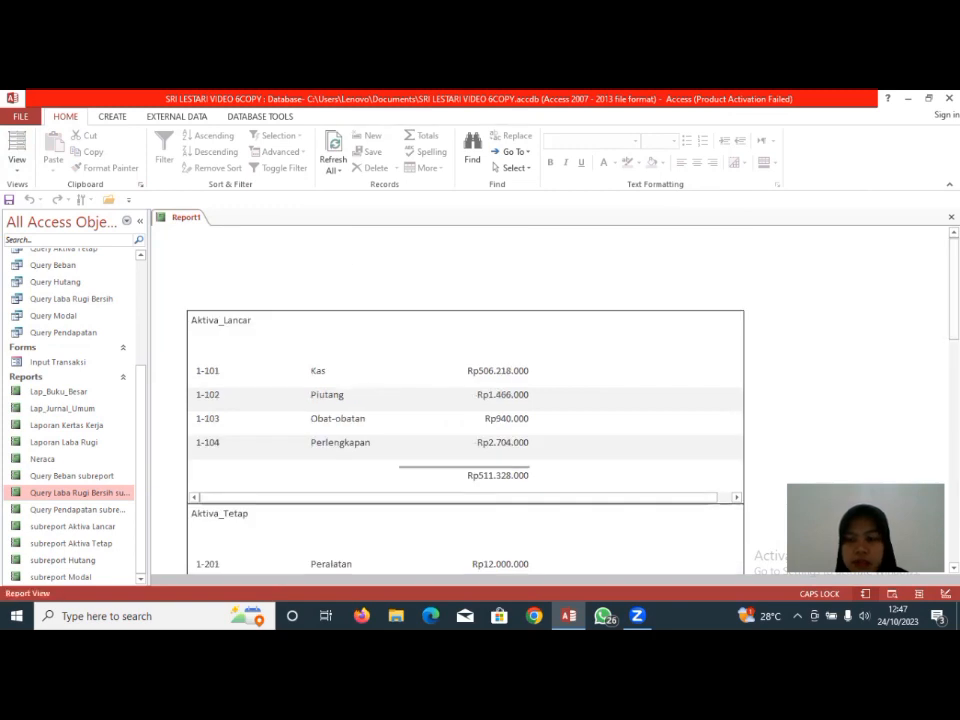
scroll(465, 400, down, 5)
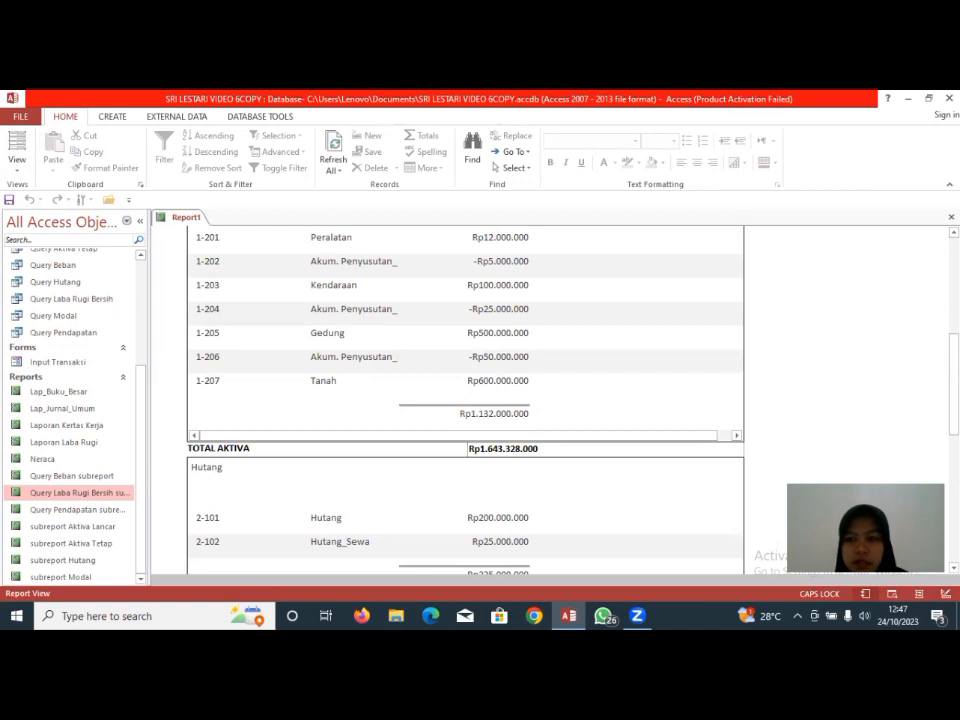
scroll(465, 400, up, 5)
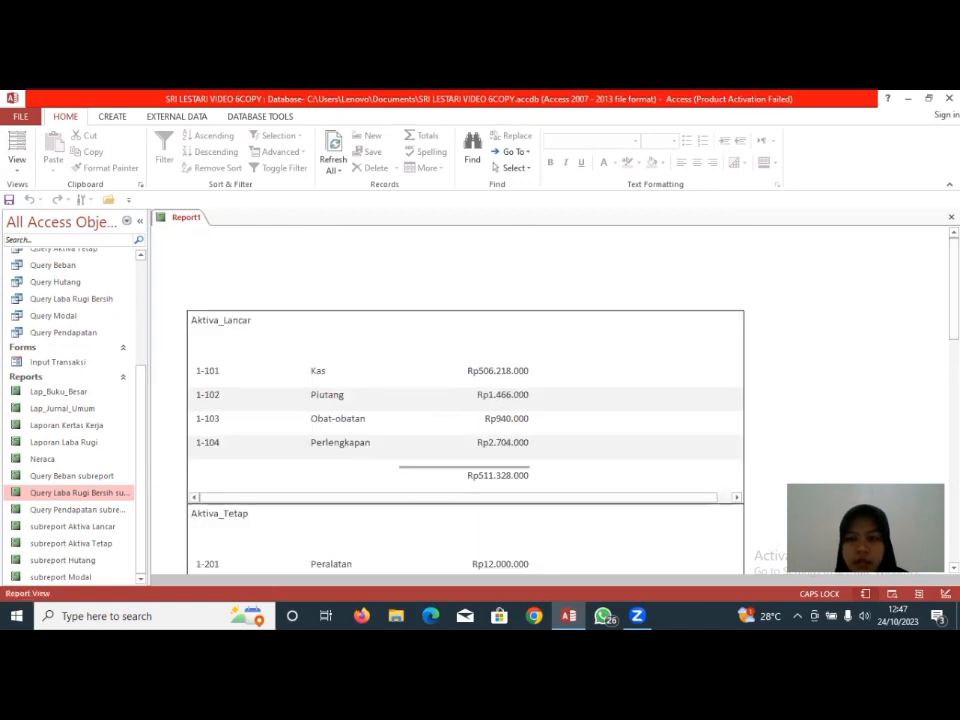